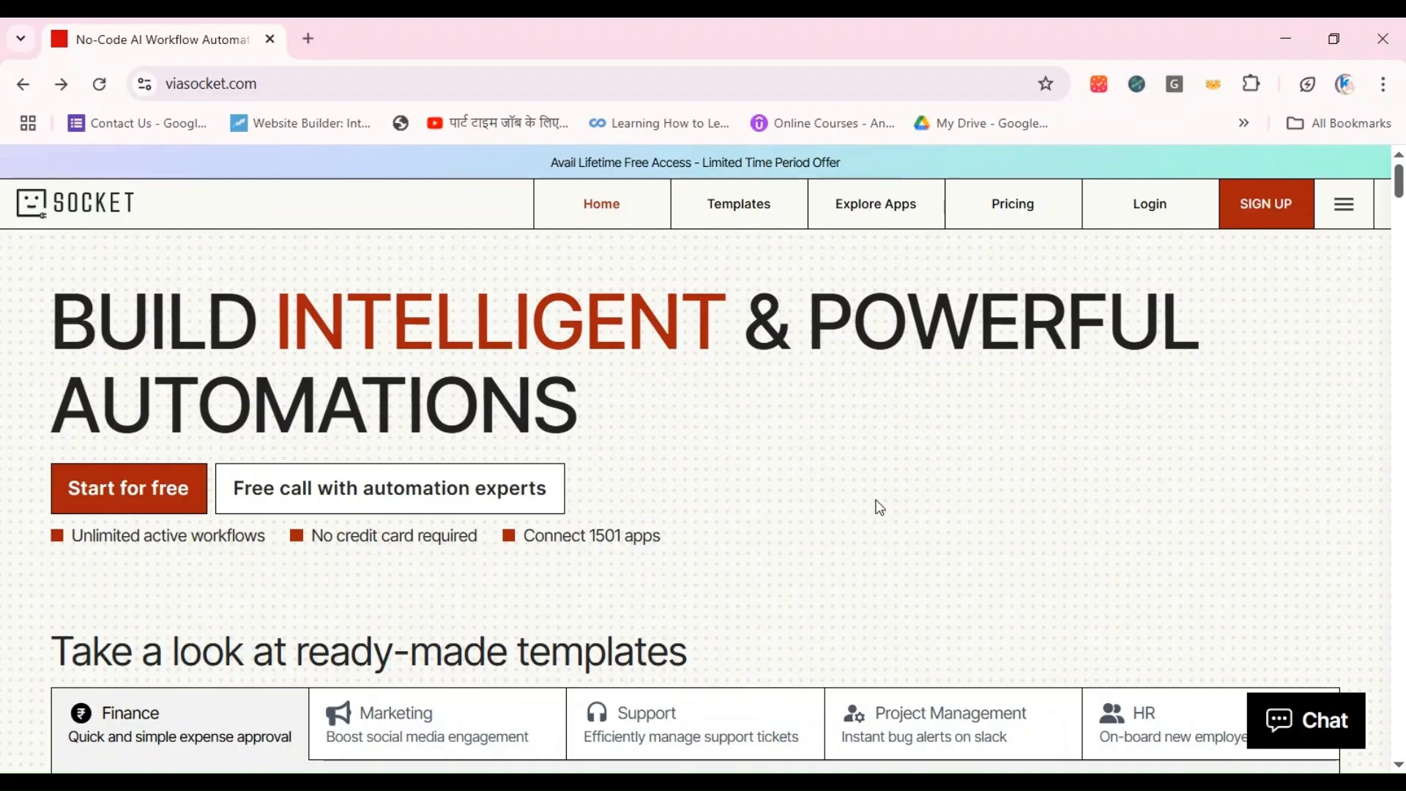
# Step: Open the viaSocket pricing page and review the sign-up deadline, the Lifetime Free Access offer and the Paid Plan
pyautogui.click(1025, 214)
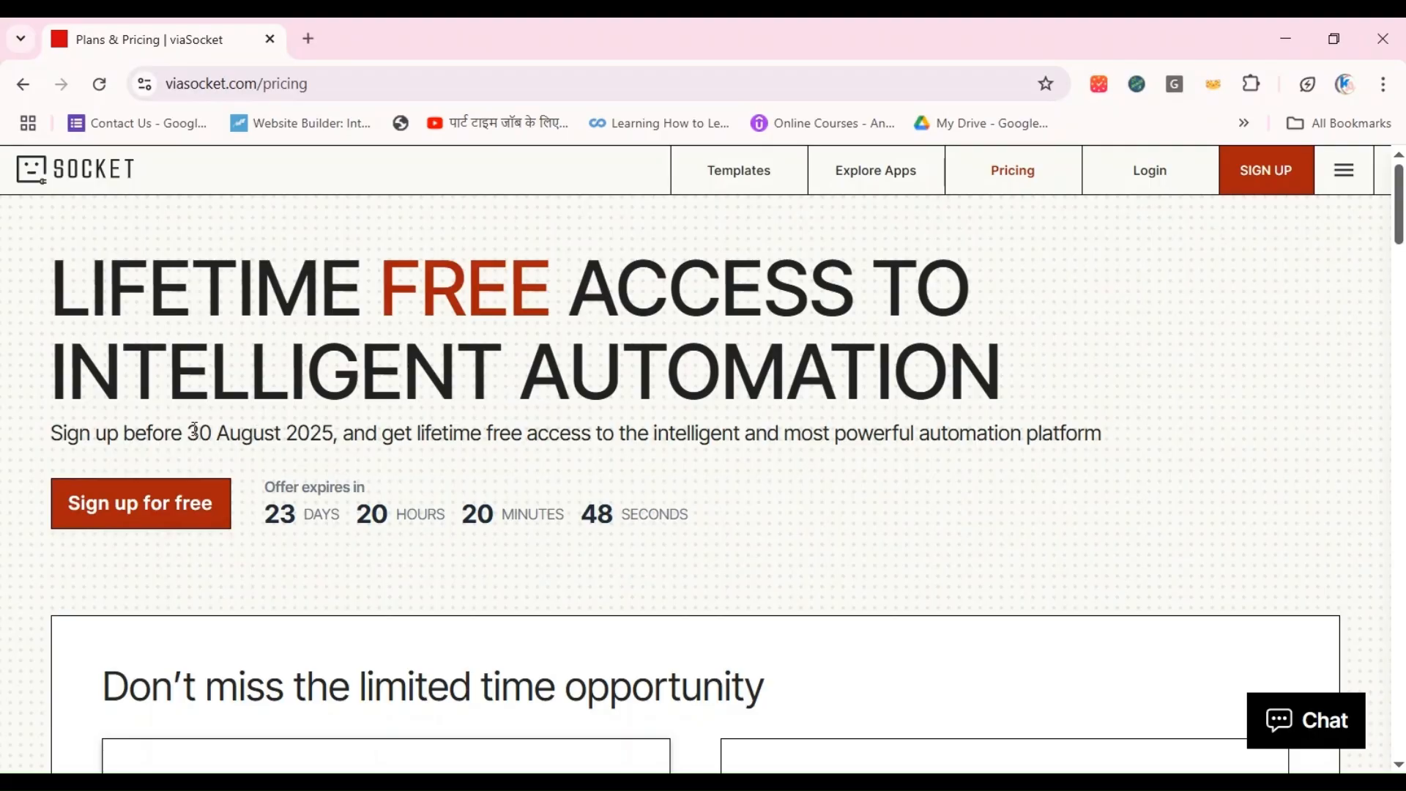
pyautogui.moveTo(194, 430); pyautogui.dragTo(345, 423)
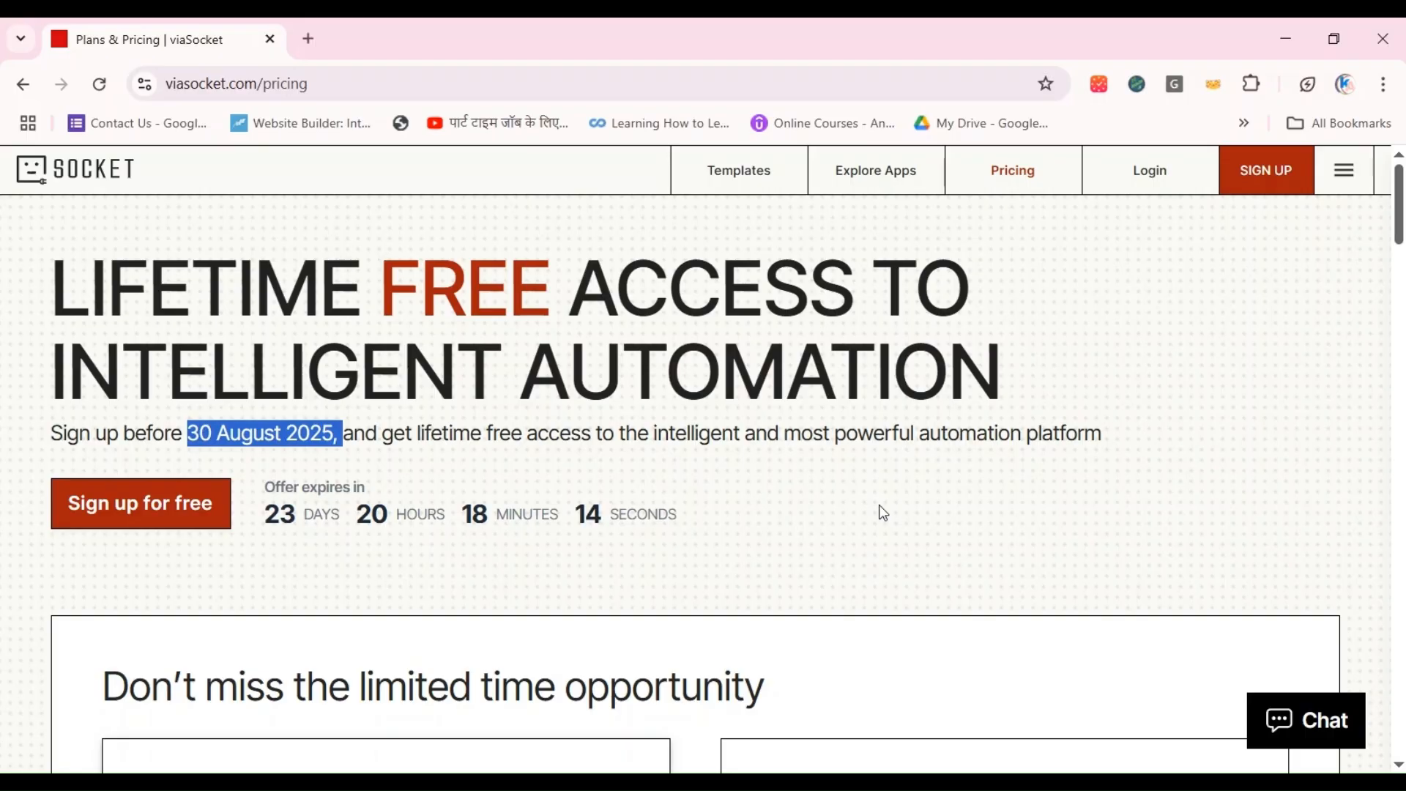
pyautogui.moveTo(1400, 231); pyautogui.dragTo(1401, 299)
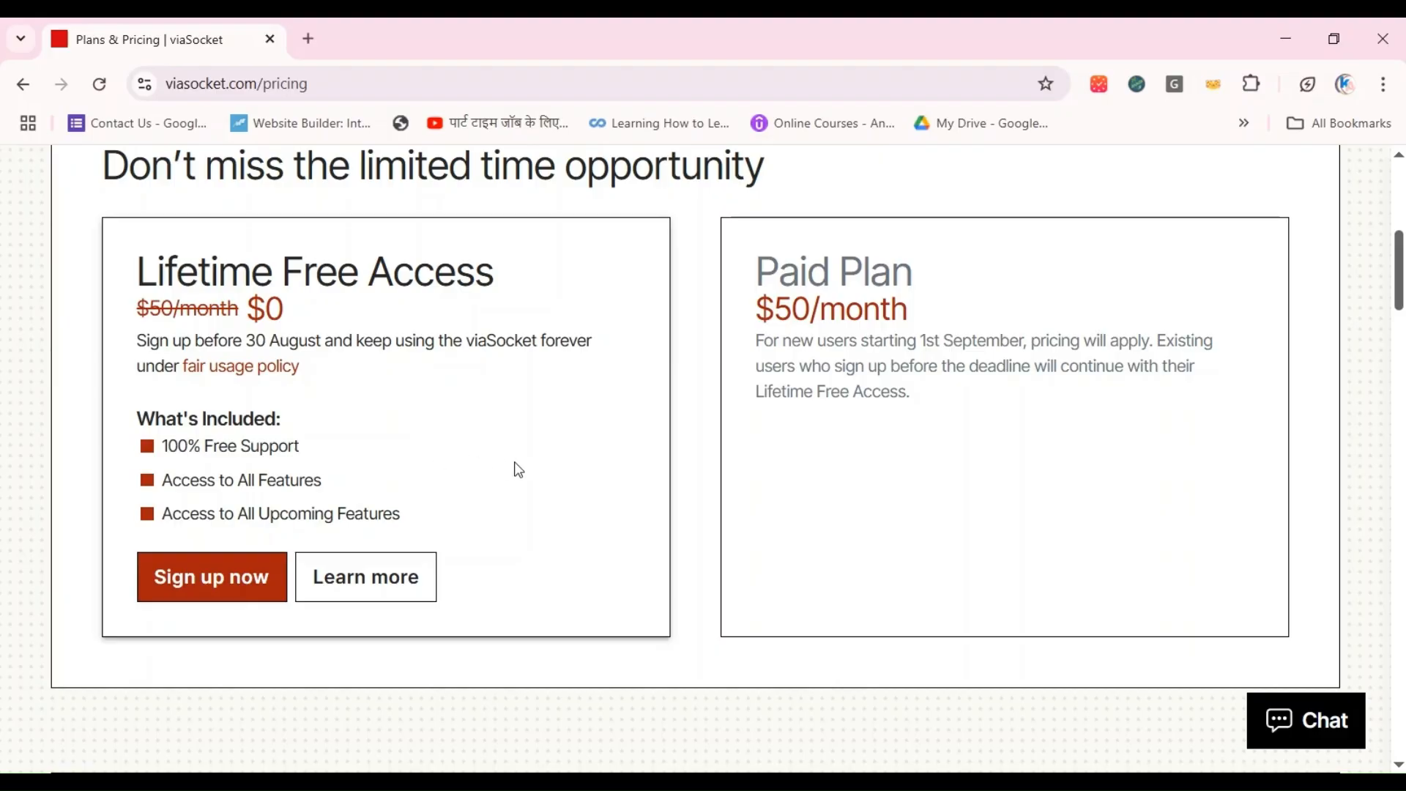
pyautogui.scroll(7, 842, 527)
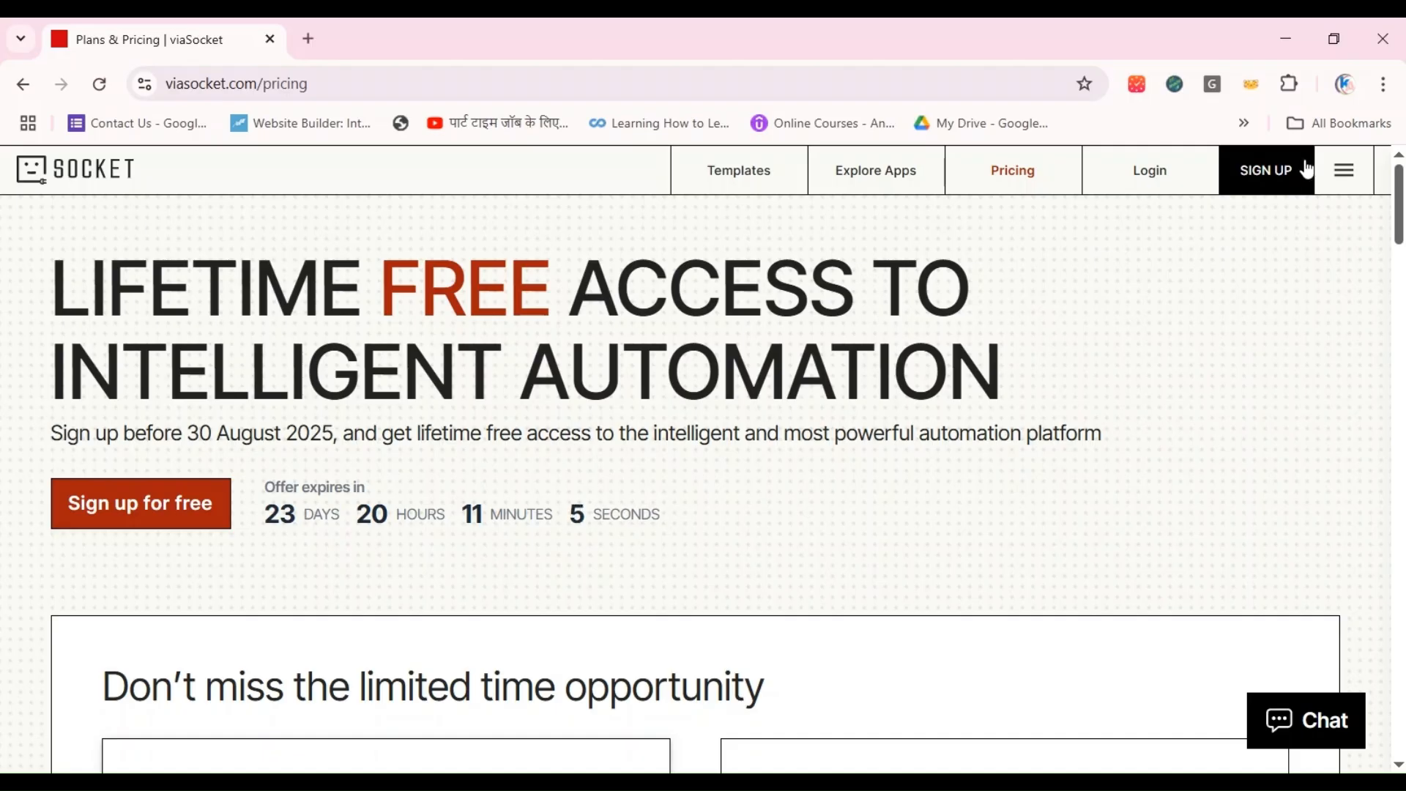
# Step: Log in to the viaSocket account and look over the dashboard's navigation entries, flows and folders
pyautogui.click(1122, 176)
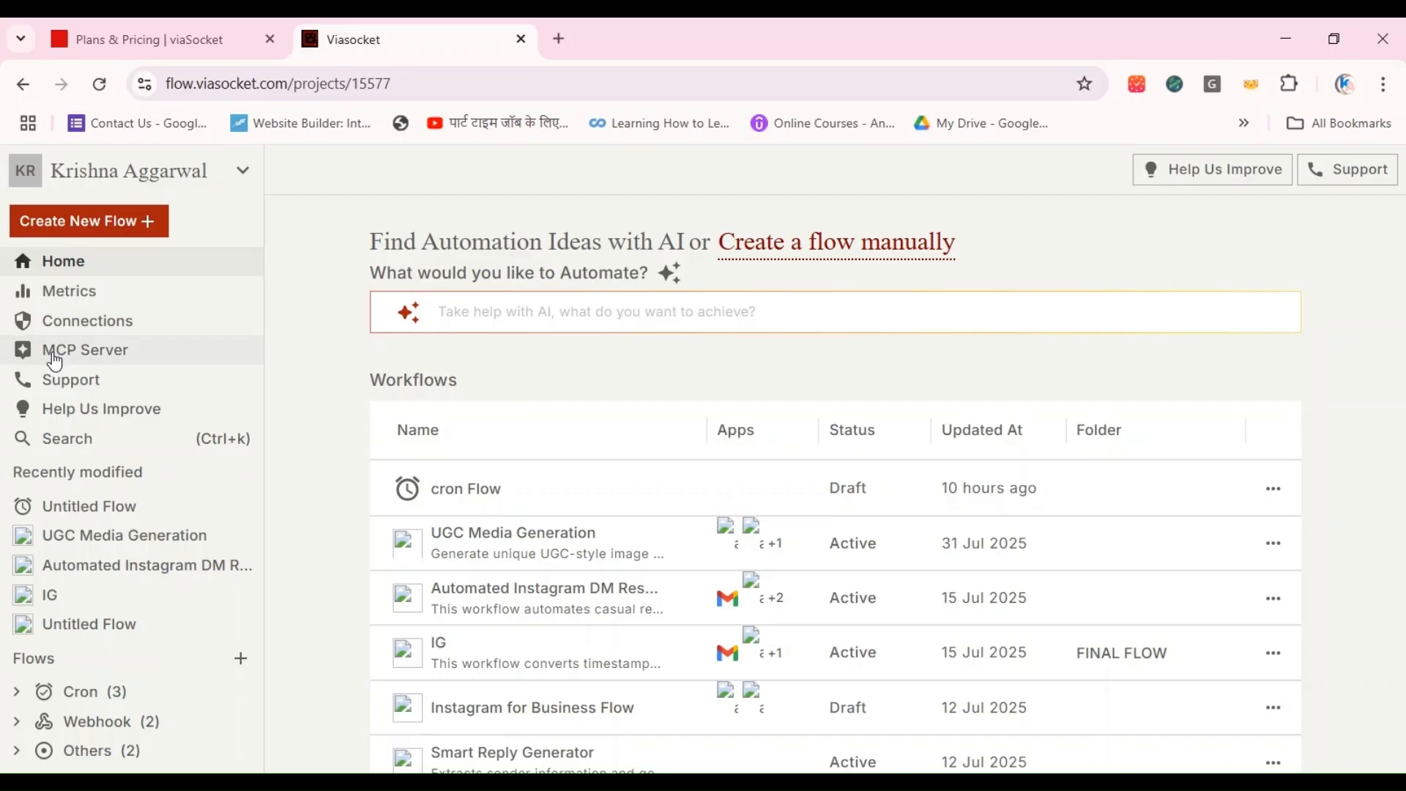
pyautogui.scroll(-4, 117, 662)
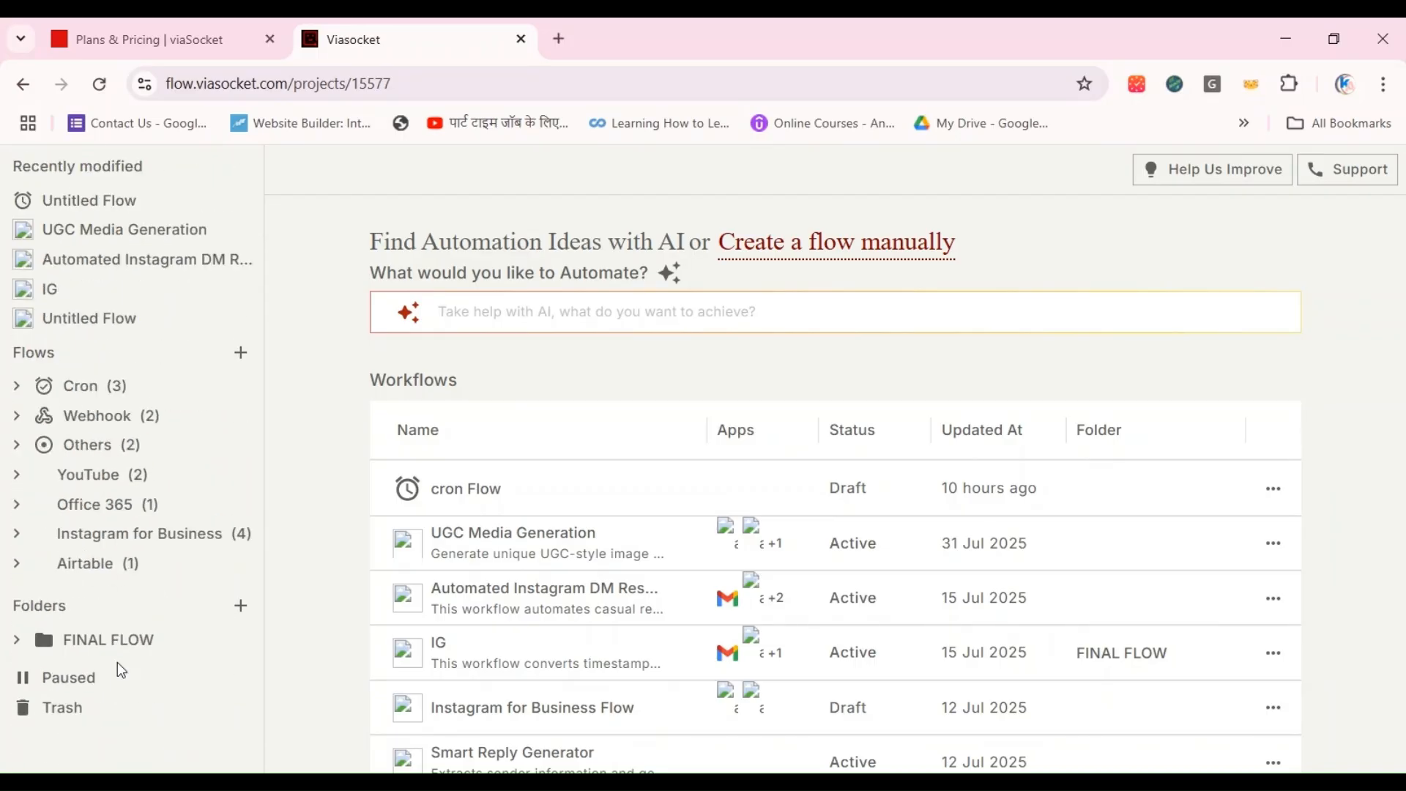
pyautogui.scroll(4, 118, 662)
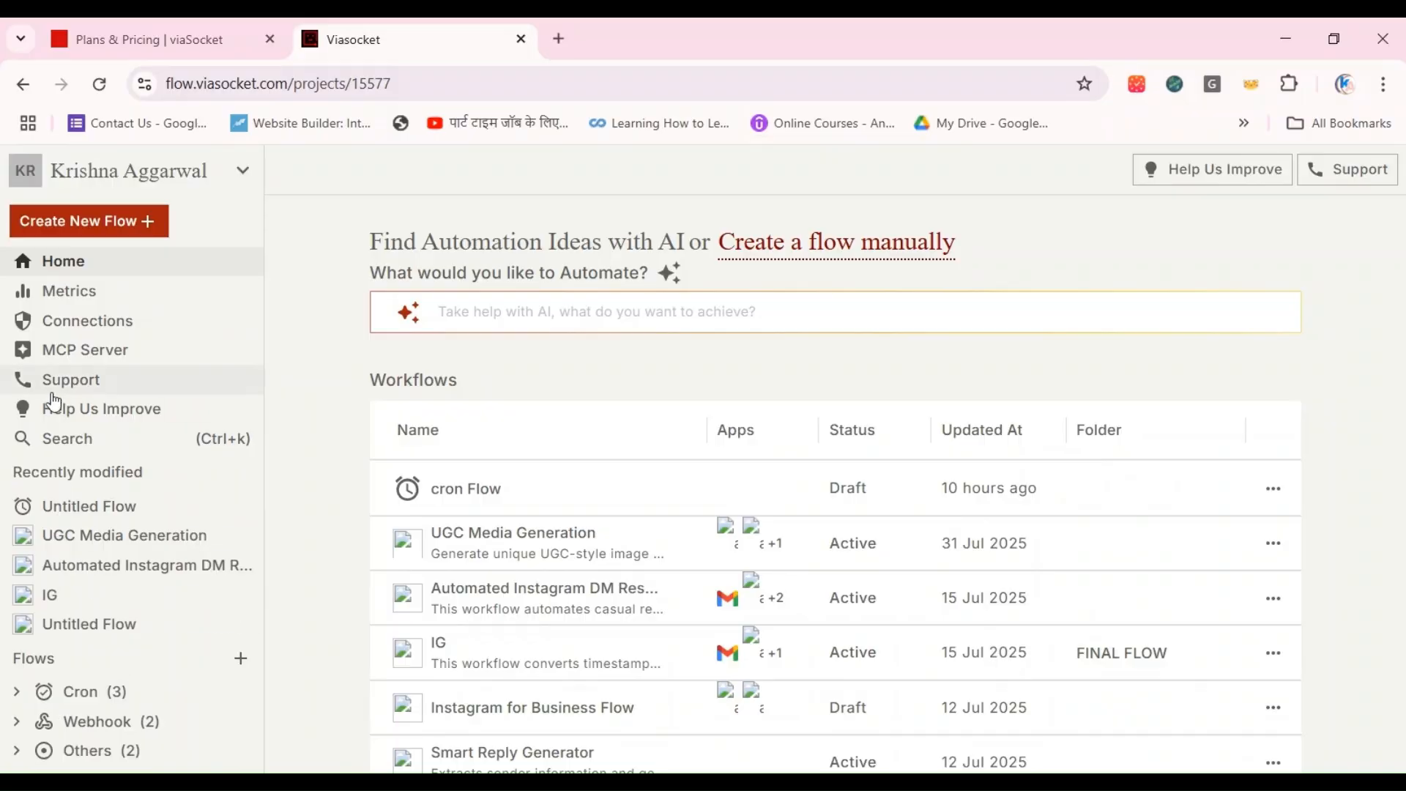
# Step: Open the account's connections, start connecting a new app and browse the list of available apps
pyautogui.click(117, 329)
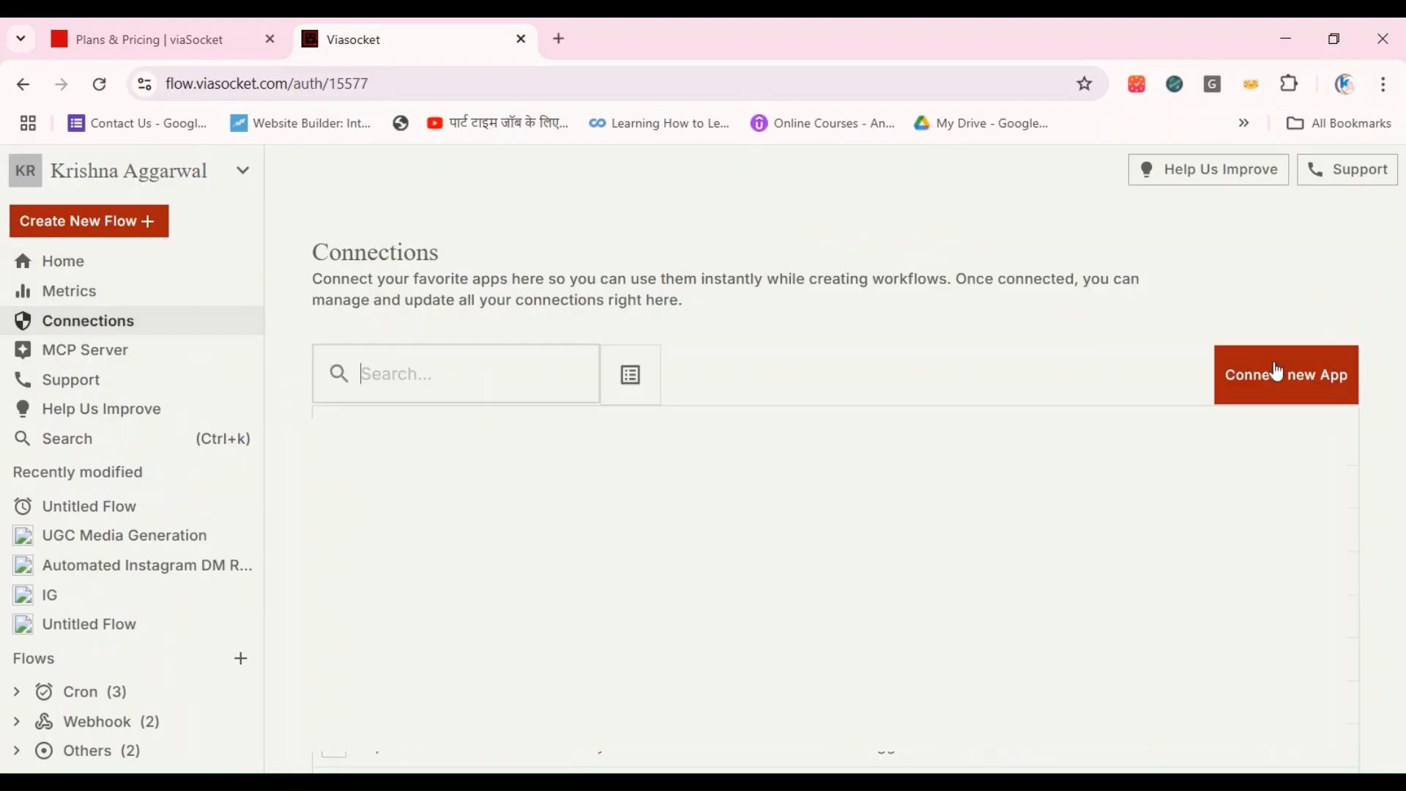
pyautogui.click(1294, 393)
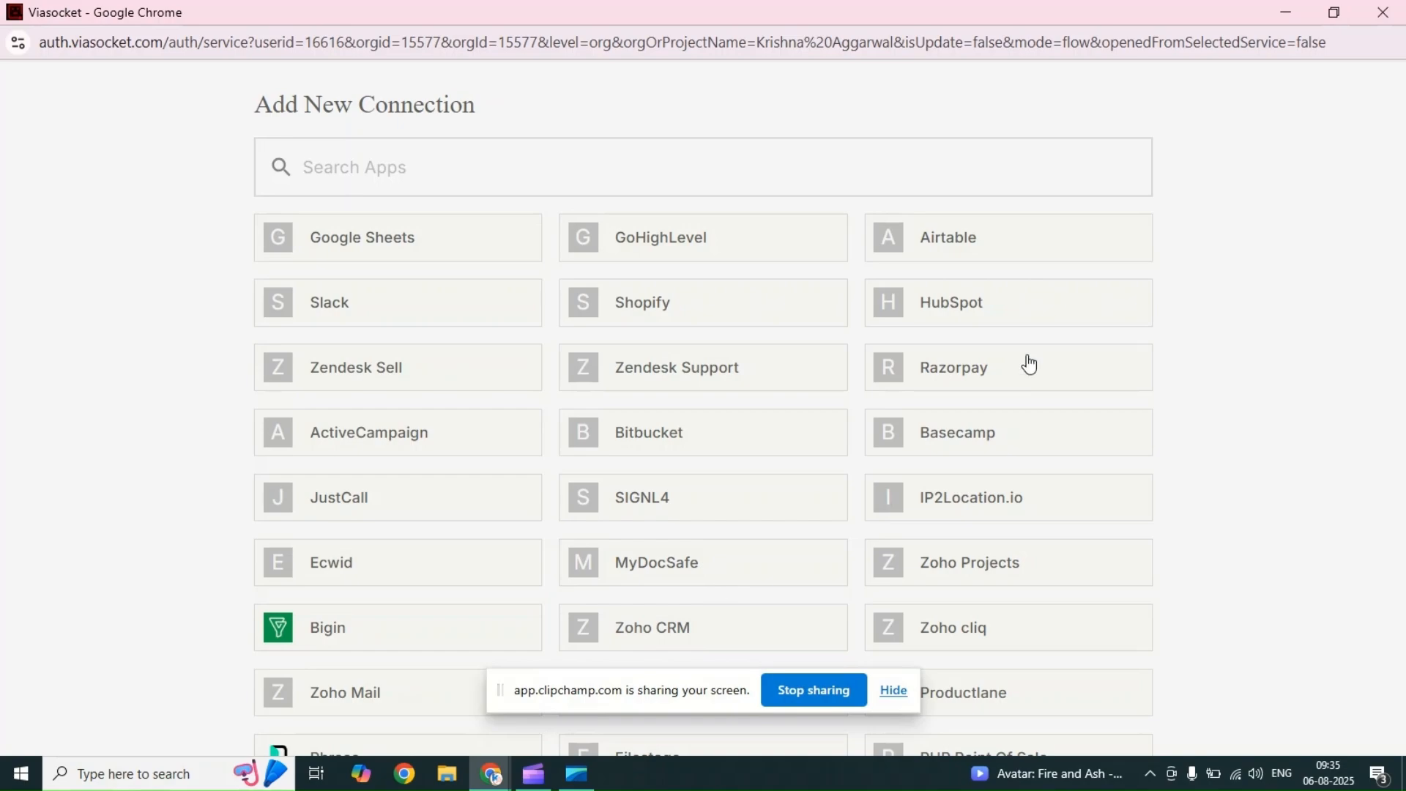
pyautogui.scroll(-6, 1028, 363)
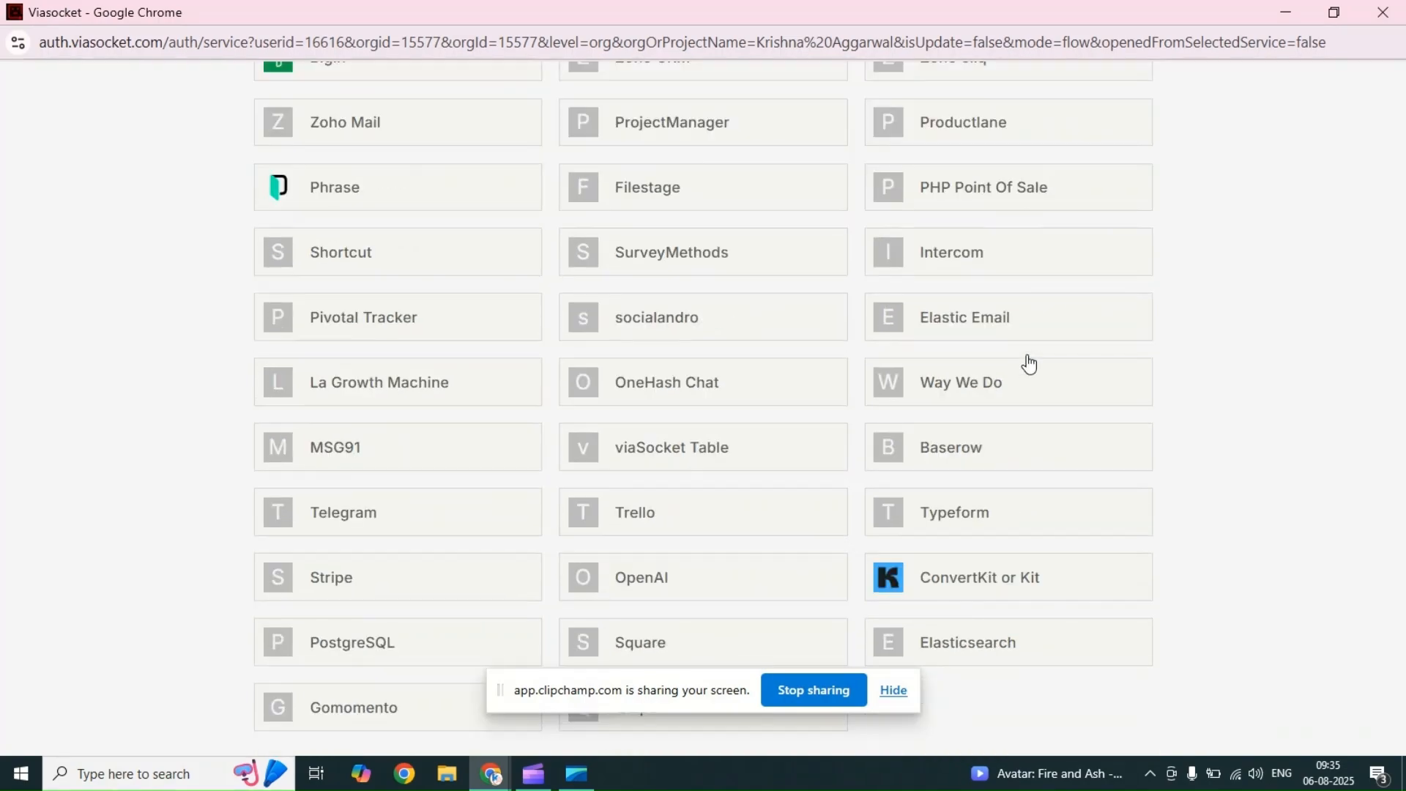
pyautogui.scroll(6, 1028, 364)
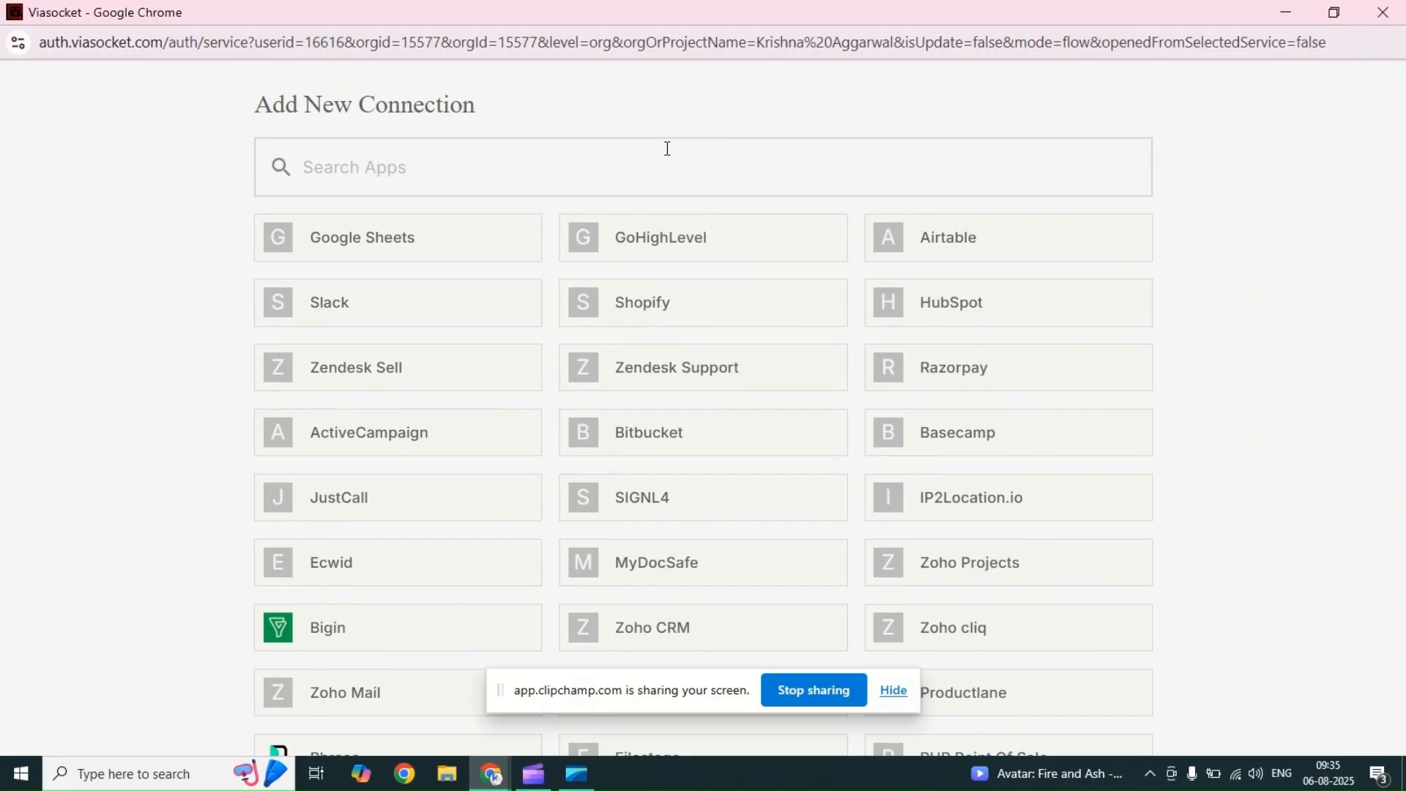
# Step: Search the apps for Instagram, open Instagram for Business and review its triggers and actions
pyautogui.write('Insta')
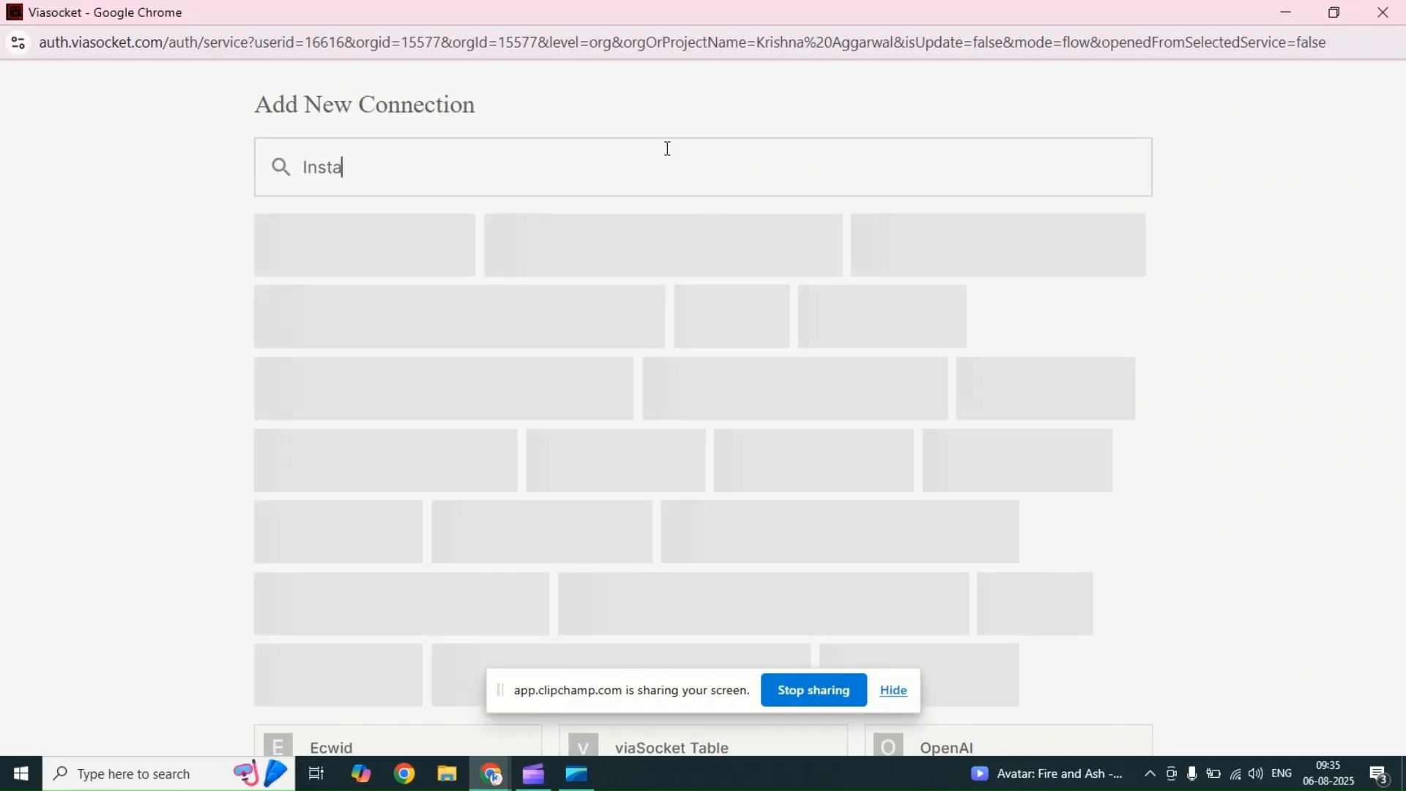
pyautogui.write('gram')
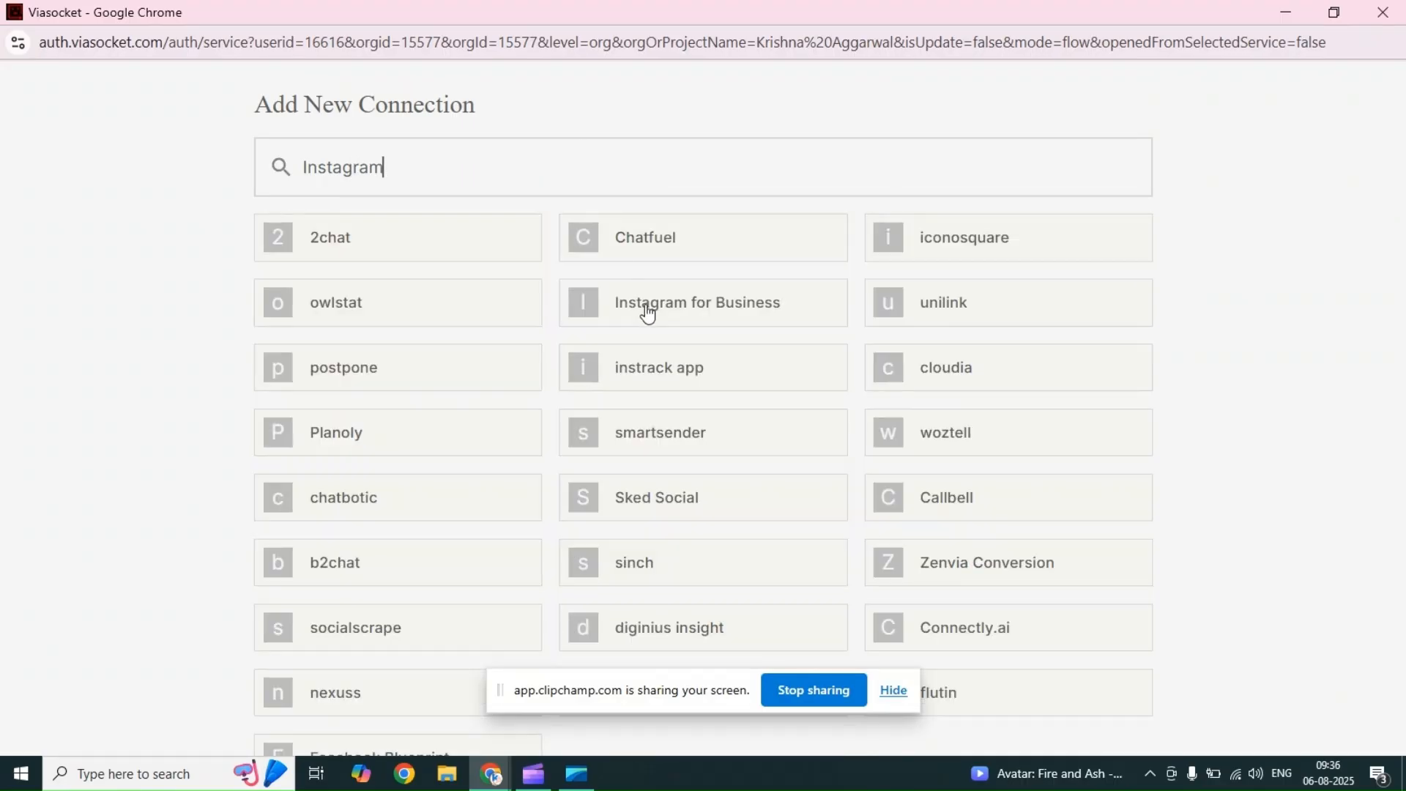
pyautogui.click(647, 311)
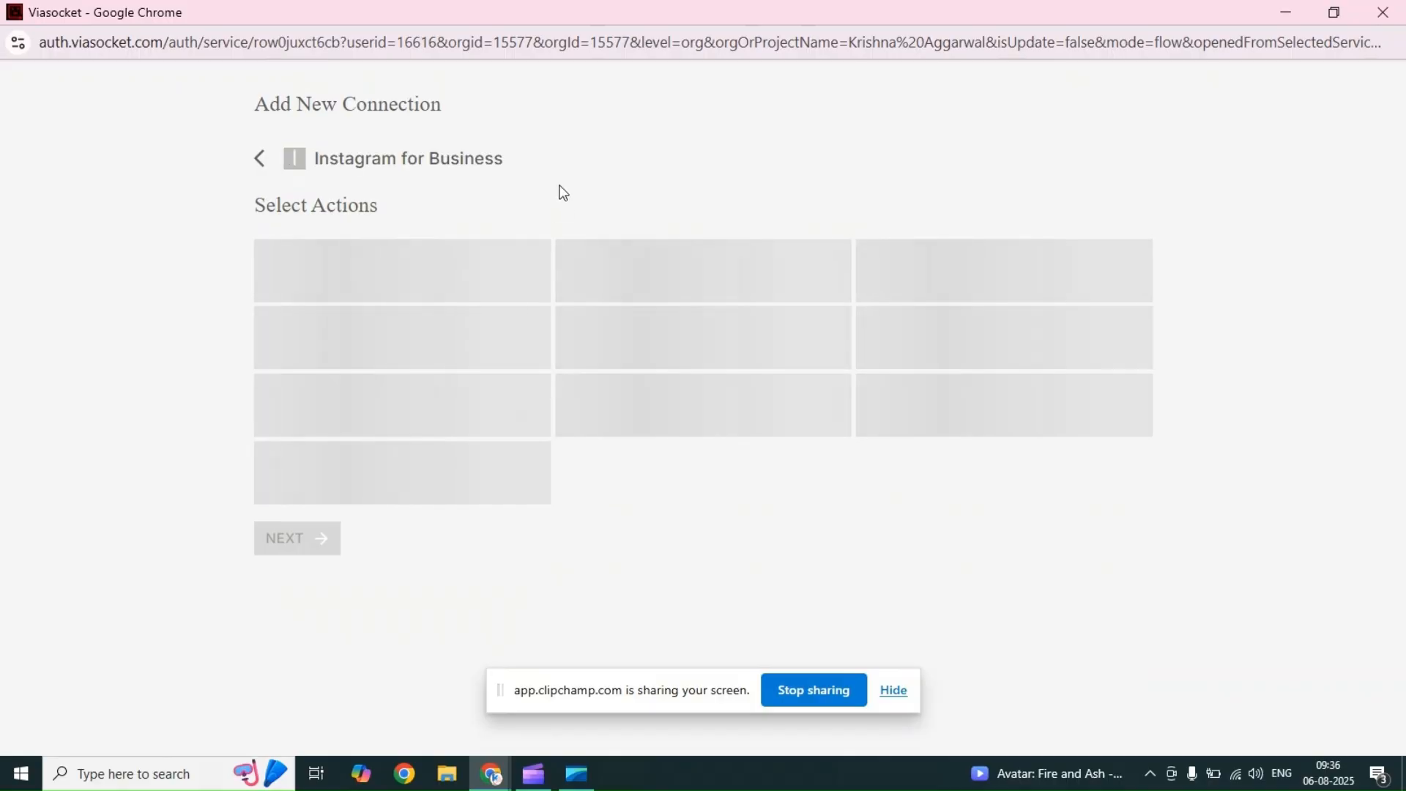
pyautogui.scroll(-2, 410, 476)
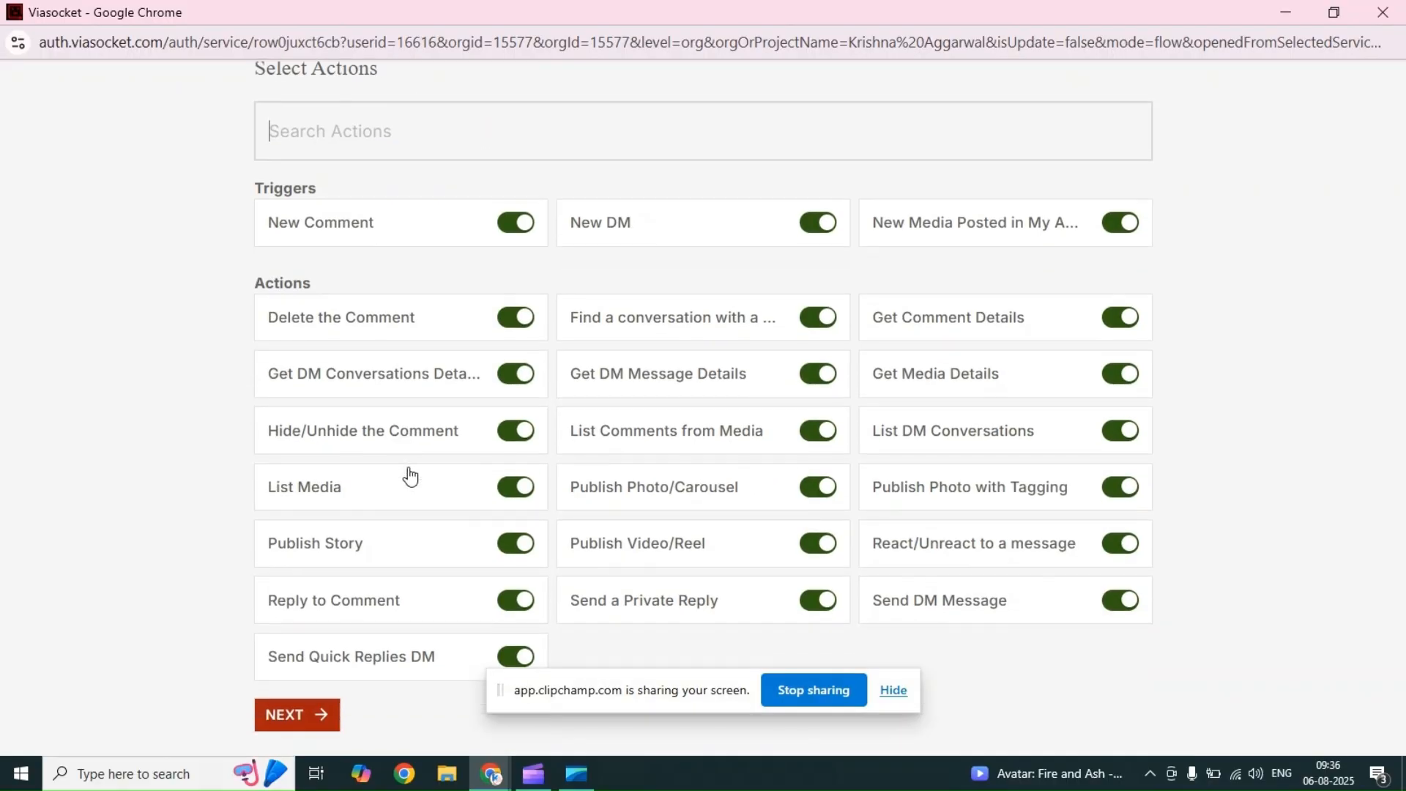
pyautogui.scroll(2, 410, 476)
pyautogui.scroll(-1, 408, 477)
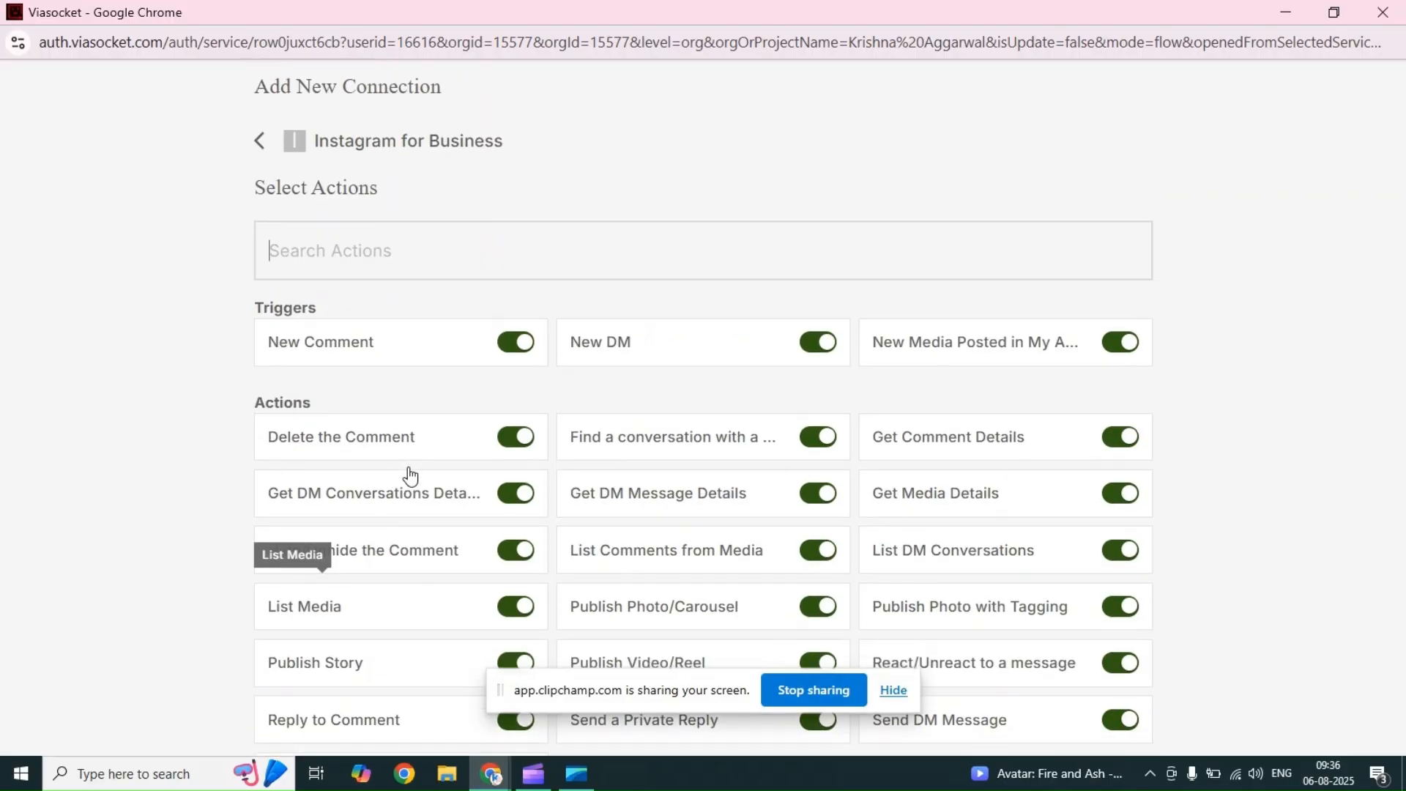
# Step: Switch the New DM trigger off and on again, review the remaining actions and return to the app list
pyautogui.click(765, 370)
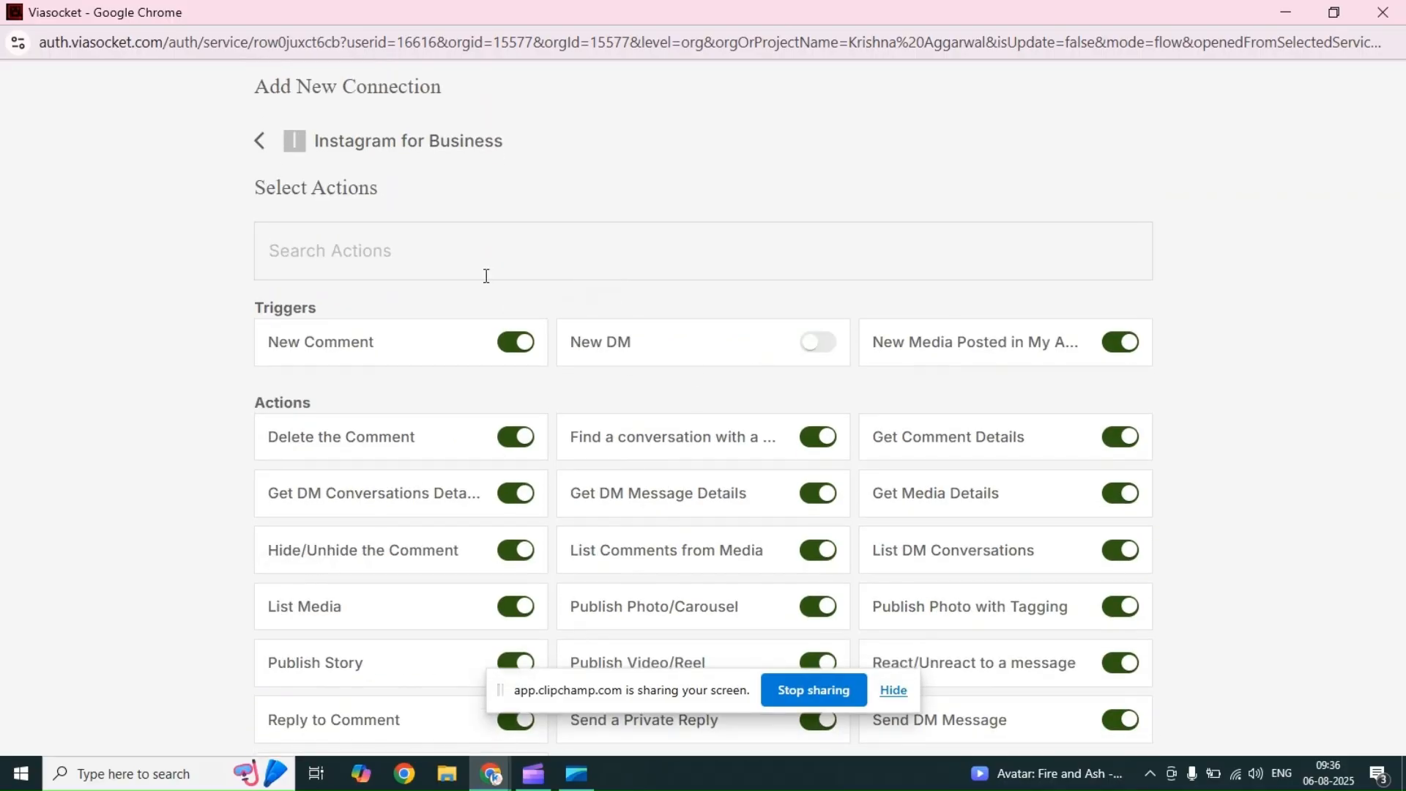
pyautogui.click(814, 345)
pyautogui.scroll(-2, 712, 378)
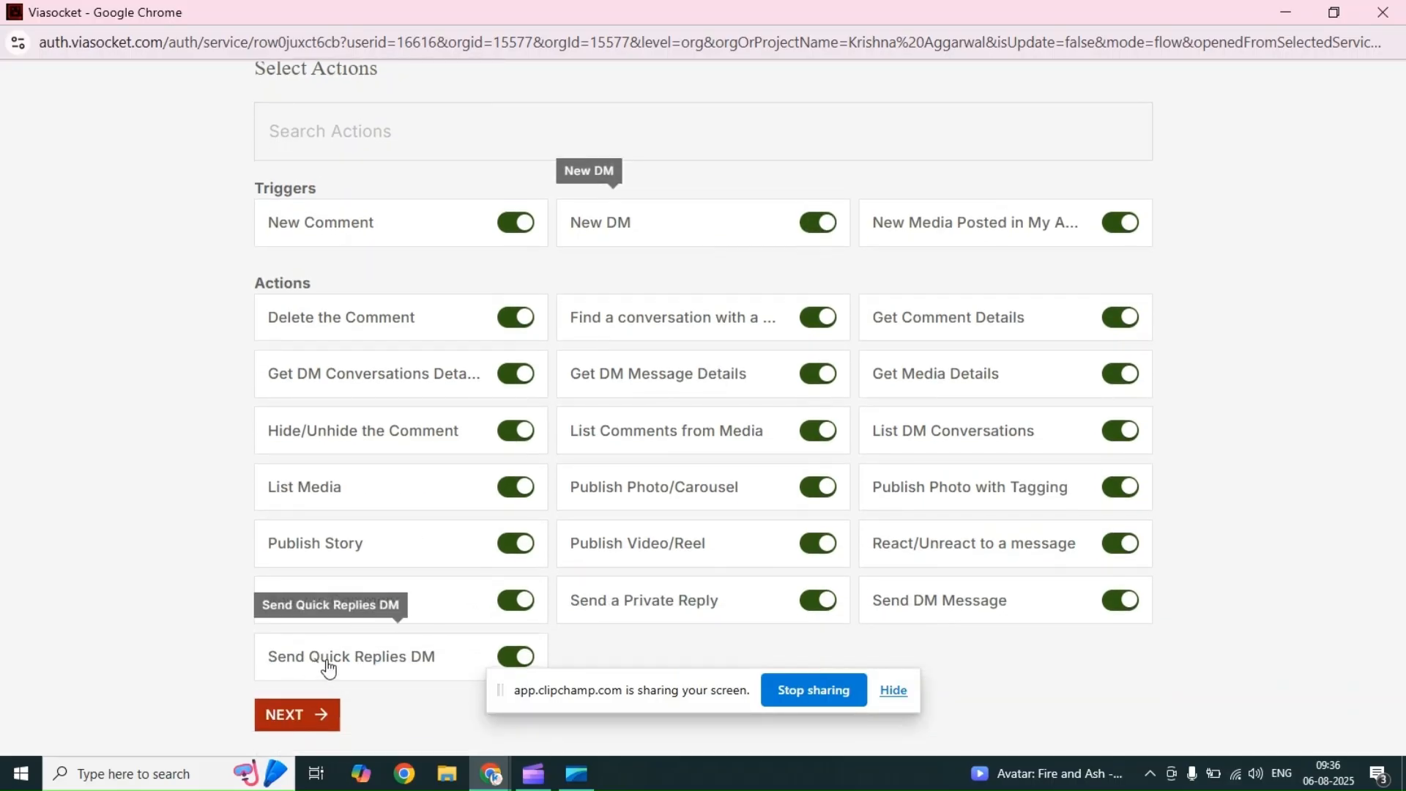
pyautogui.scroll(2, 269, 169)
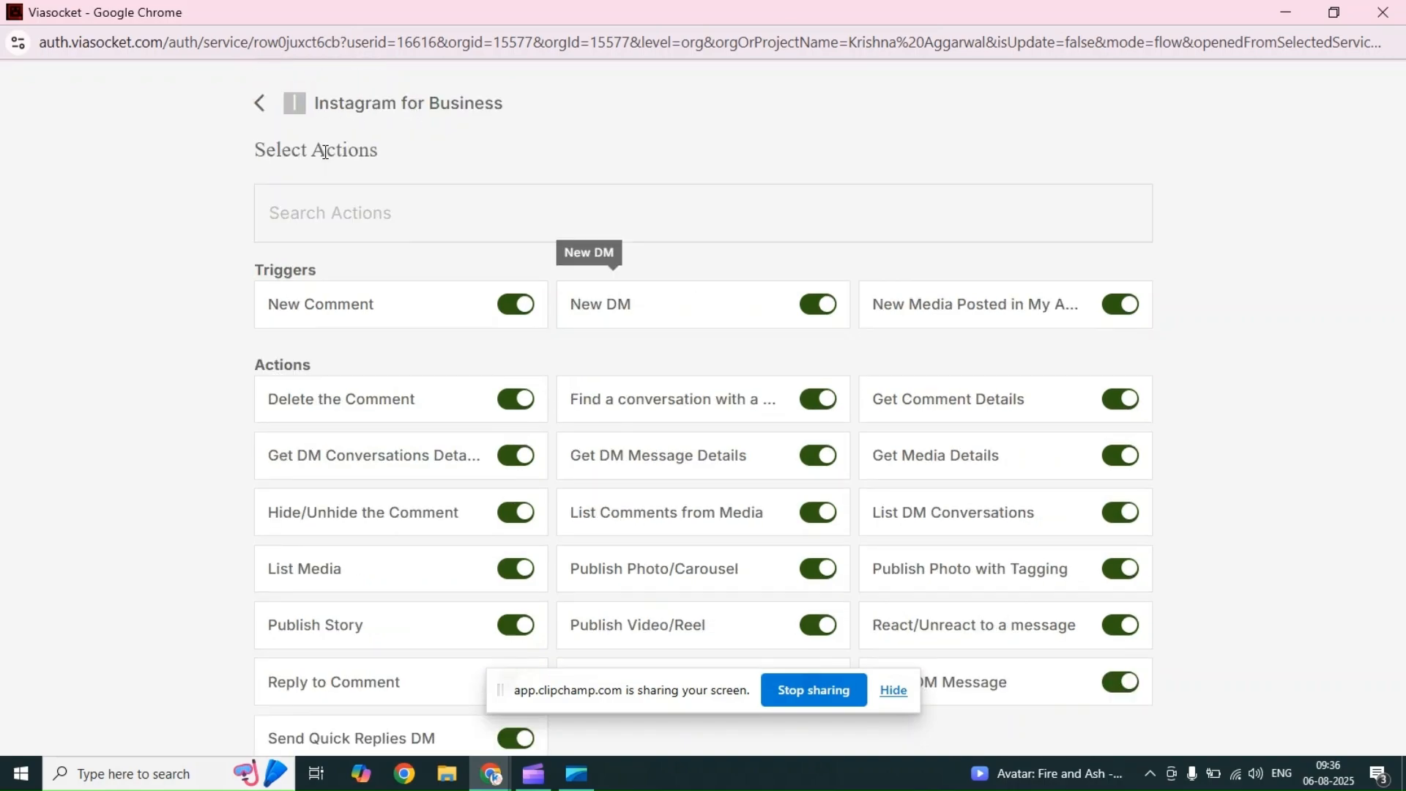
pyautogui.click(262, 157)
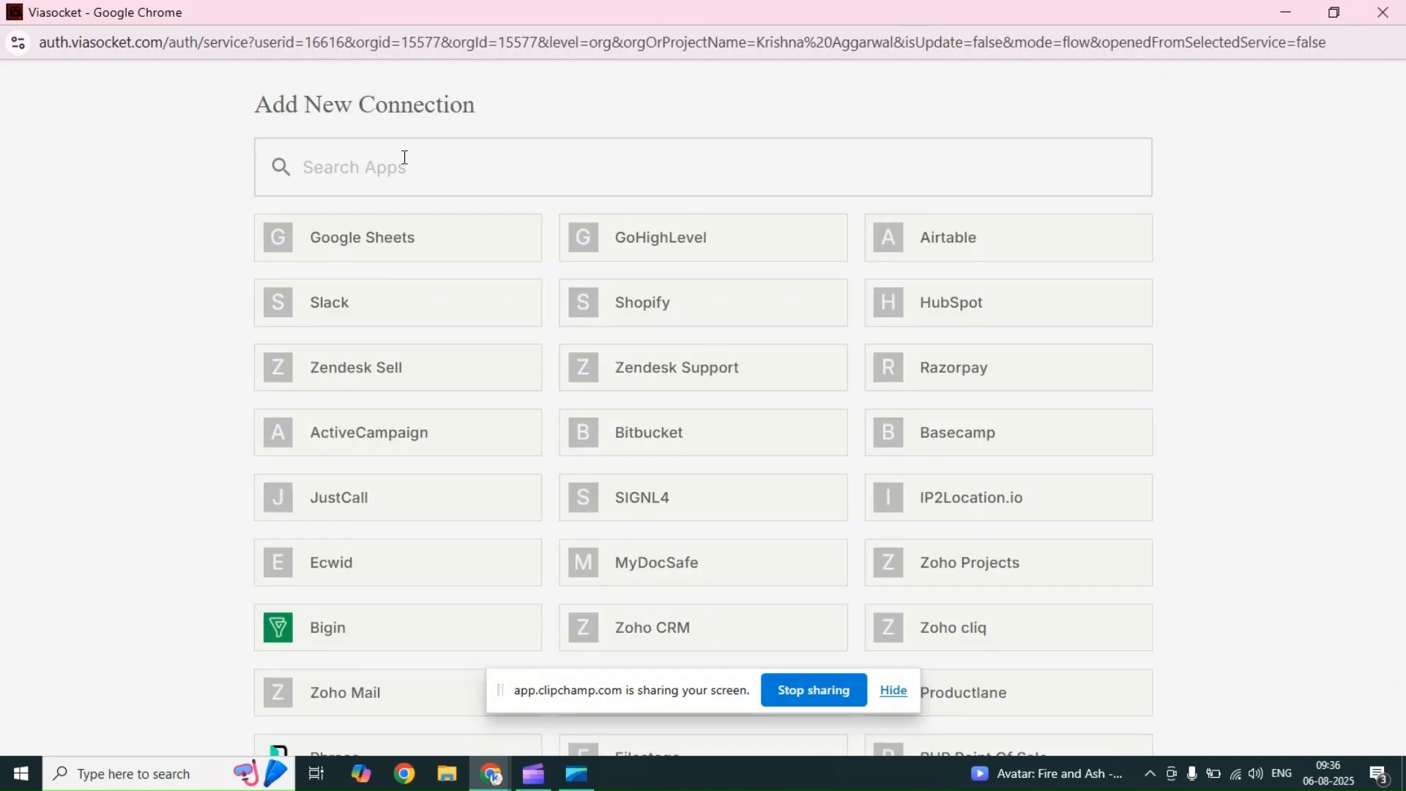
# Step: Search the available apps for heygen, and clear the search
pyautogui.write('heygen')
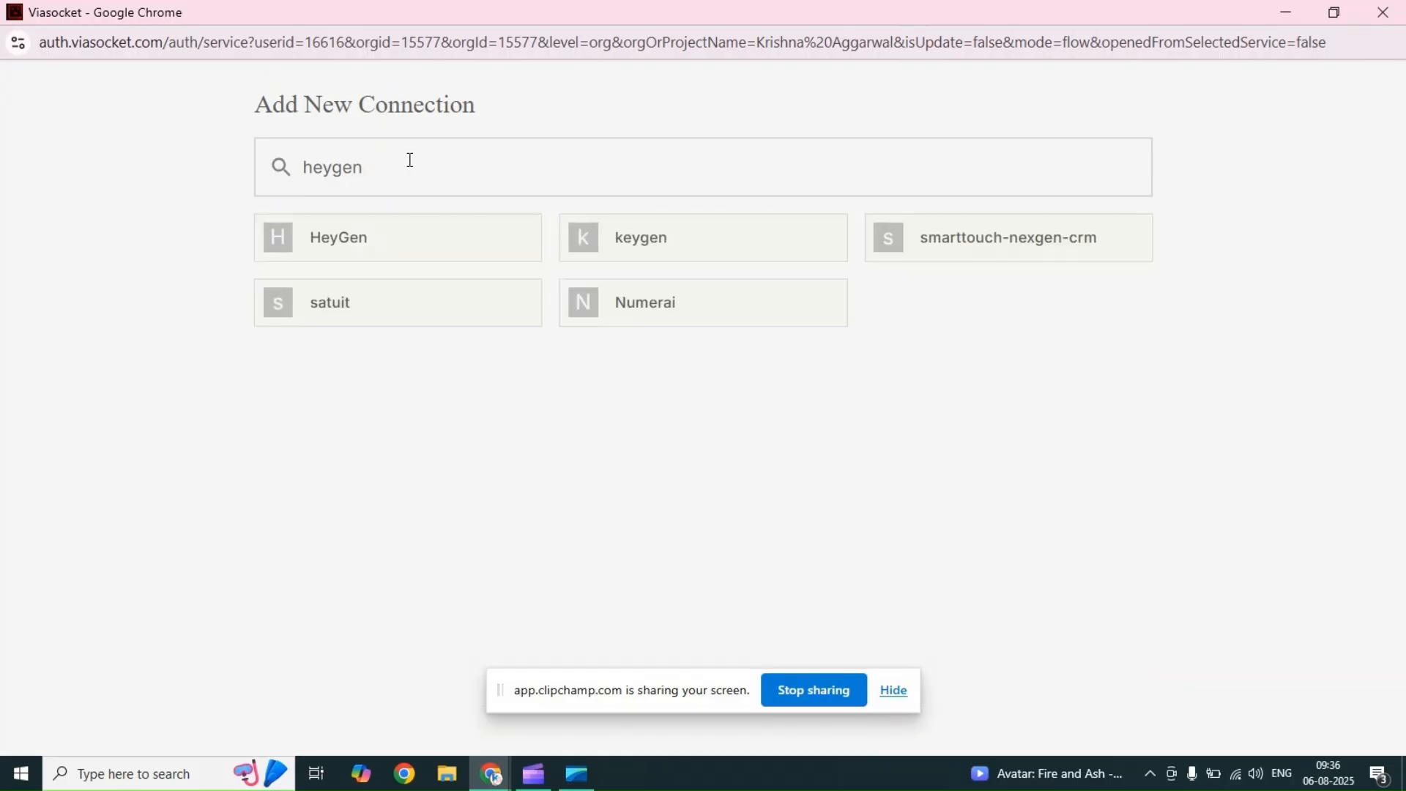
pyautogui.moveTo(471, 175); pyautogui.dragTo(213, 173)
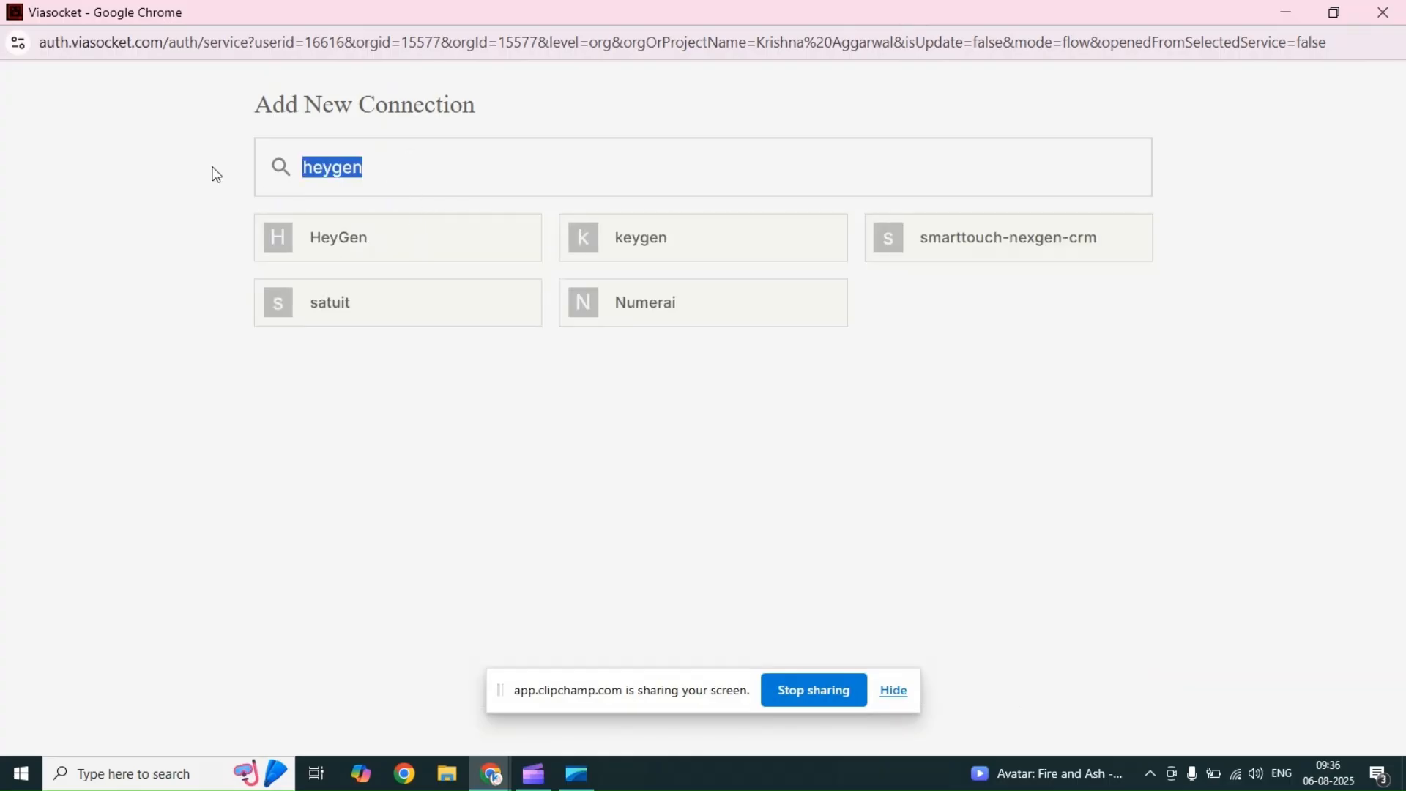
pyautogui.press('BackSpace')
# Step: Search the available apps for airtable, open the Airtable connection and go back to the app list
pyautogui.write('q')
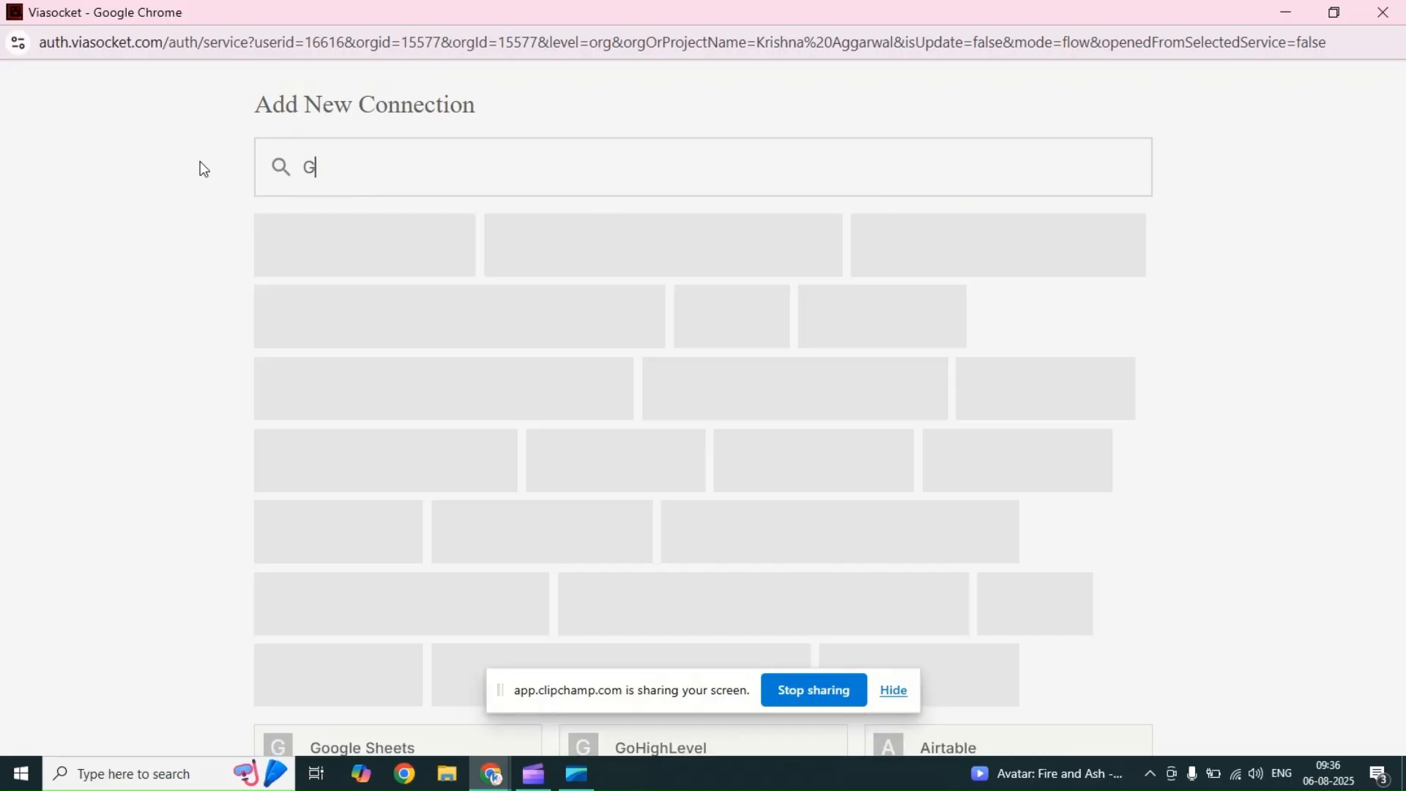
pyautogui.press('BackSpace')
pyautogui.write('airtable')
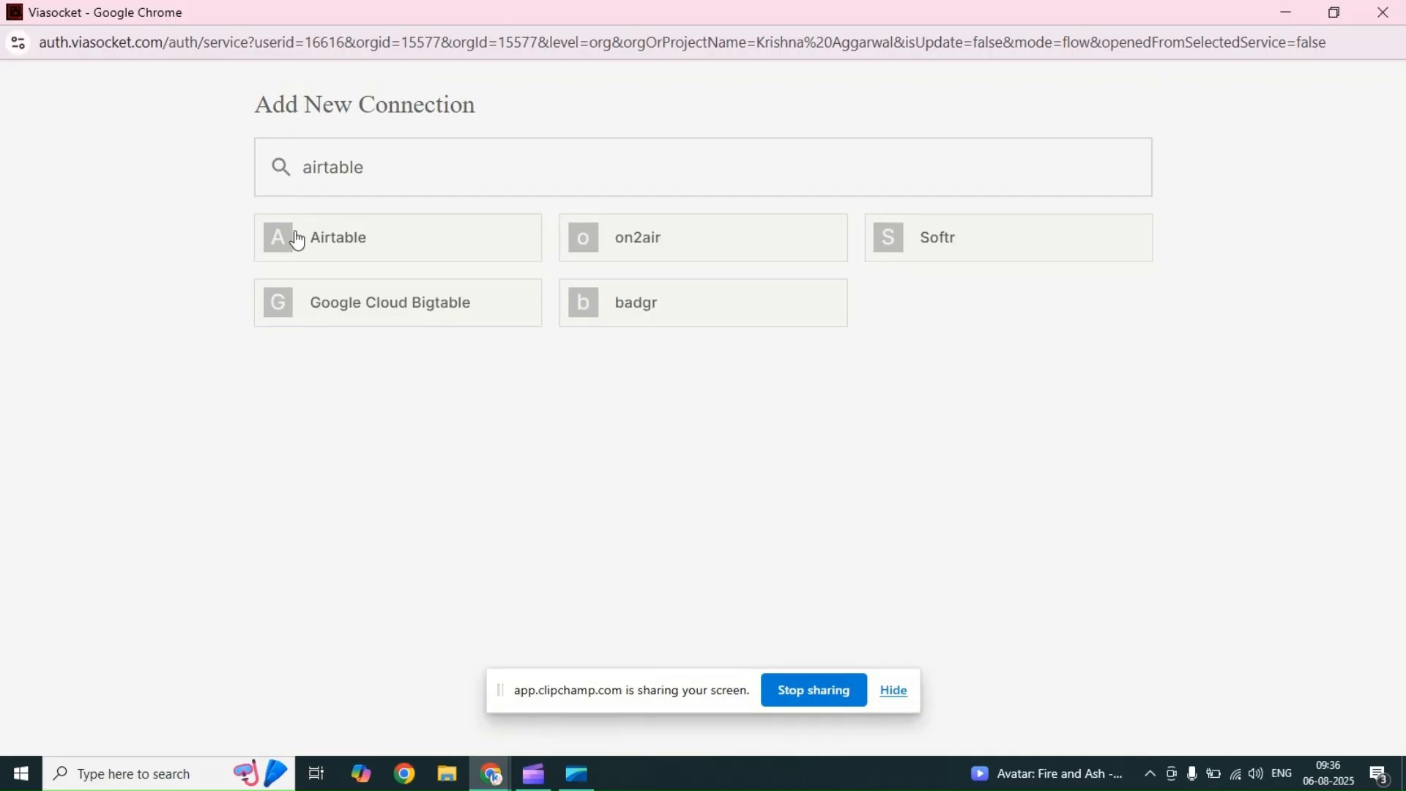
pyautogui.click(318, 242)
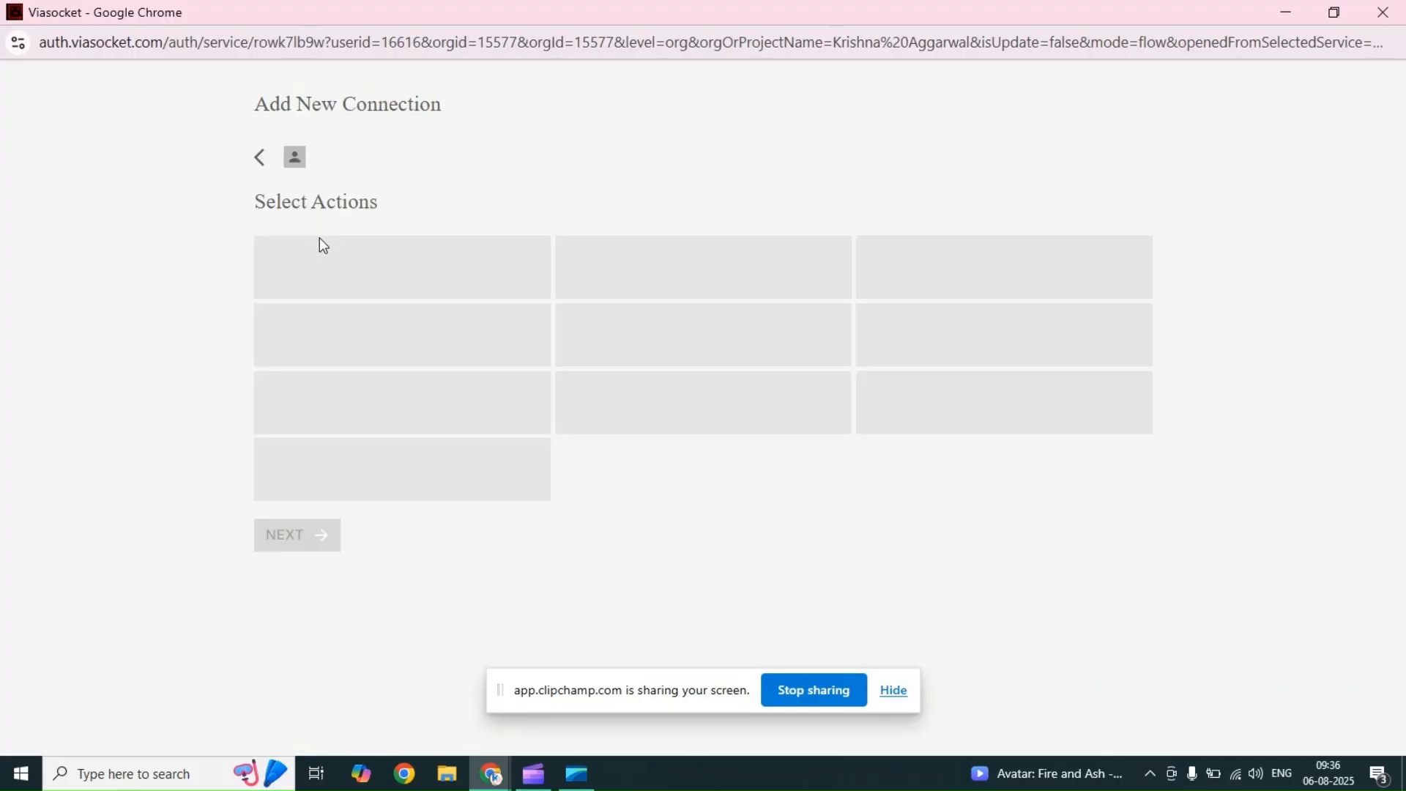
pyautogui.click(260, 160)
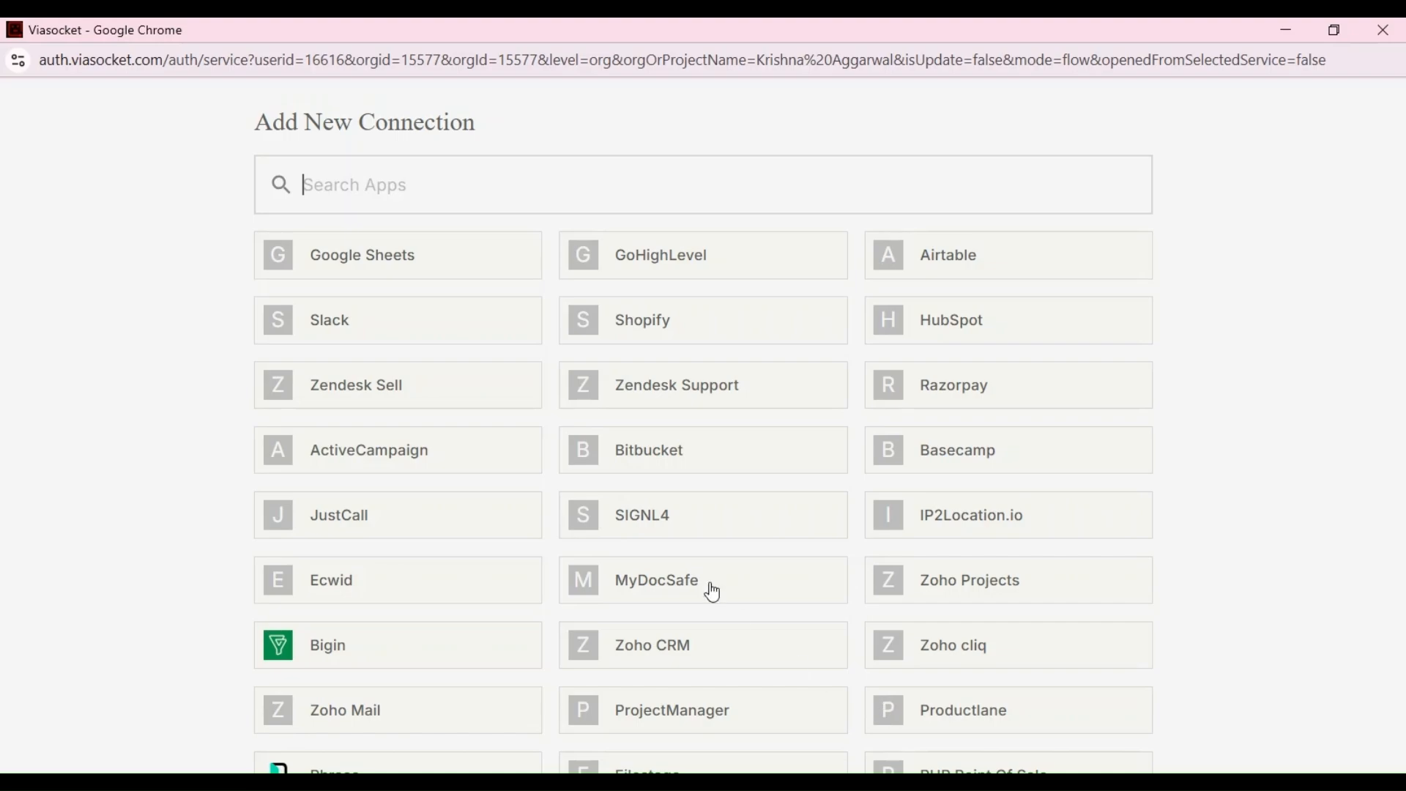
# Step: Choose Slack as the app to connect and continue with all its triggers and actions enabled
pyautogui.click(440, 323)
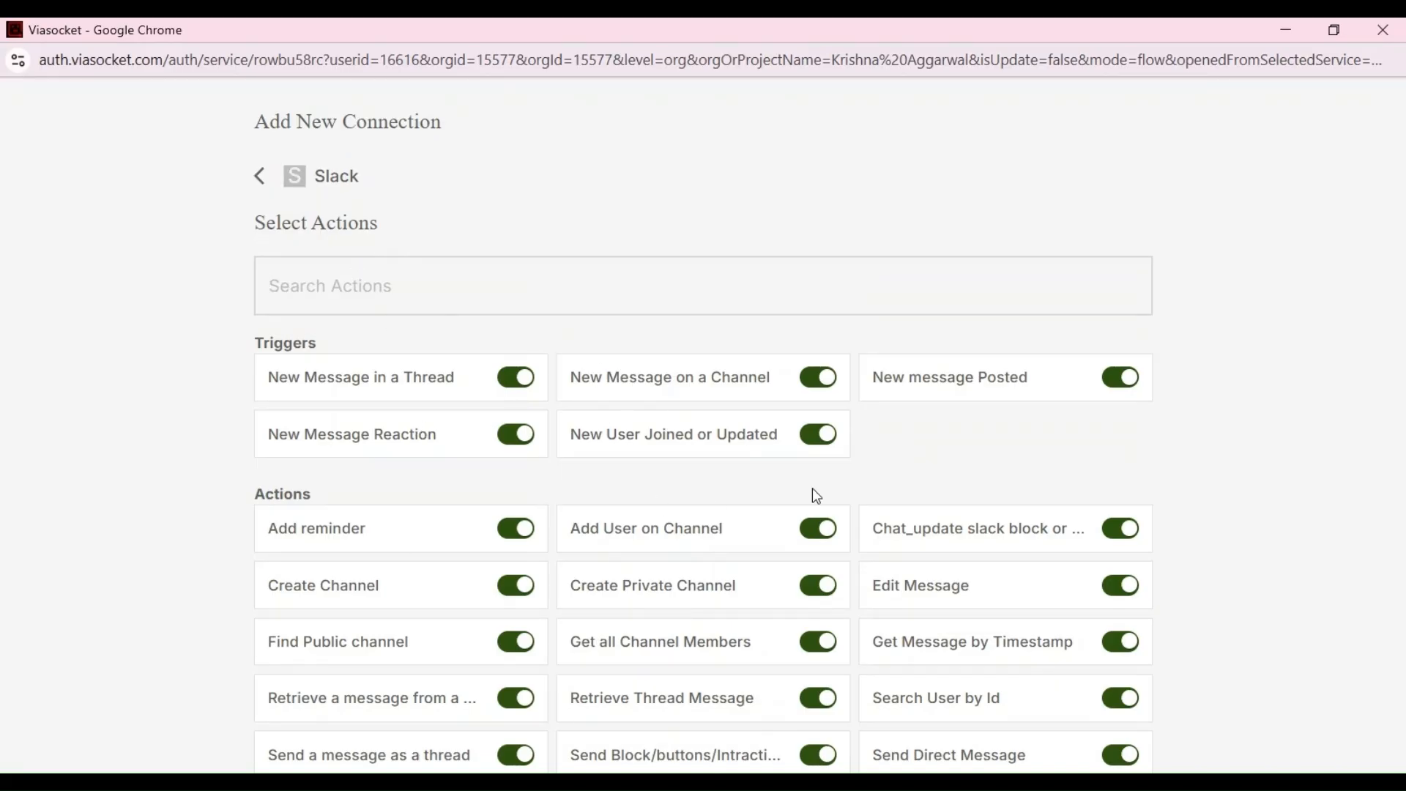
pyautogui.scroll(-3, 814, 492)
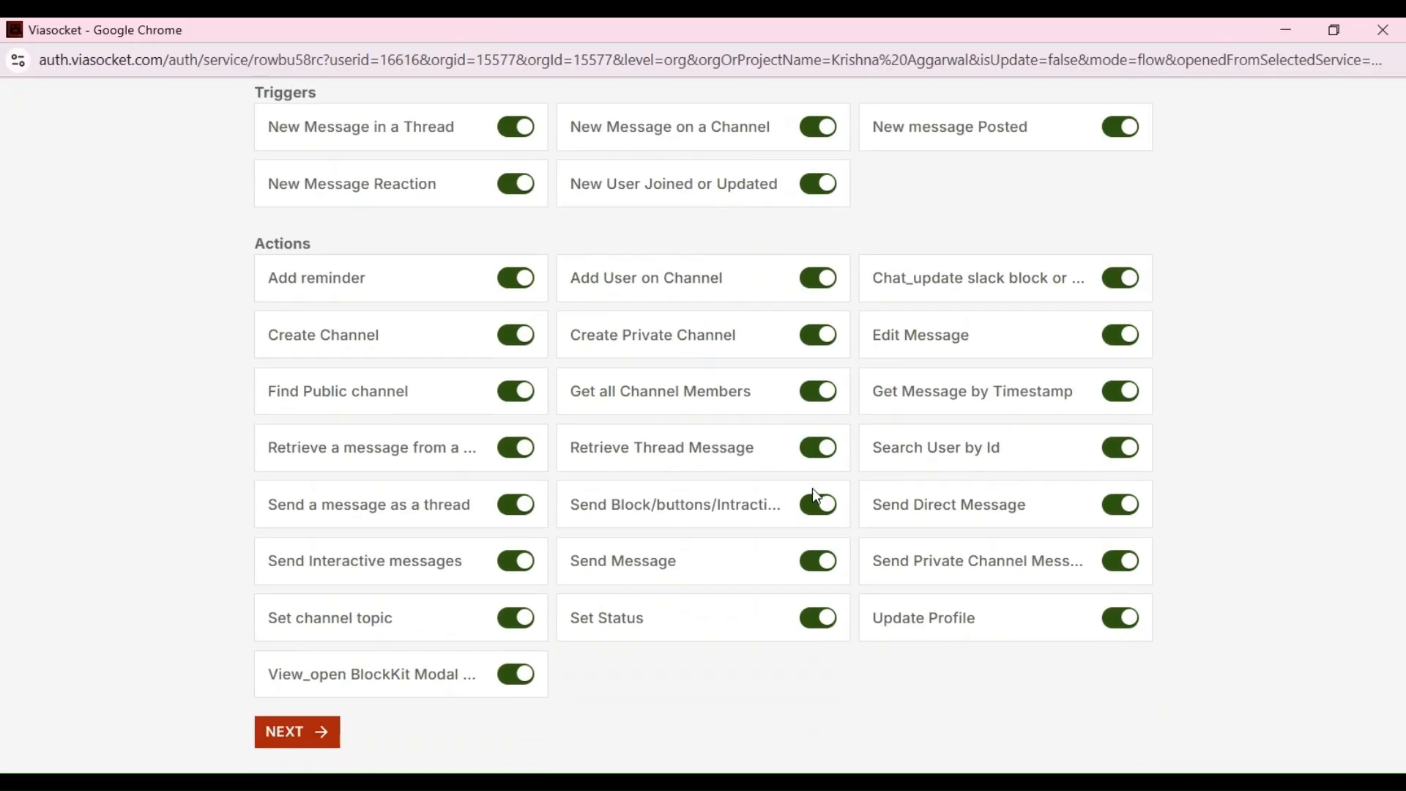
pyautogui.click(304, 738)
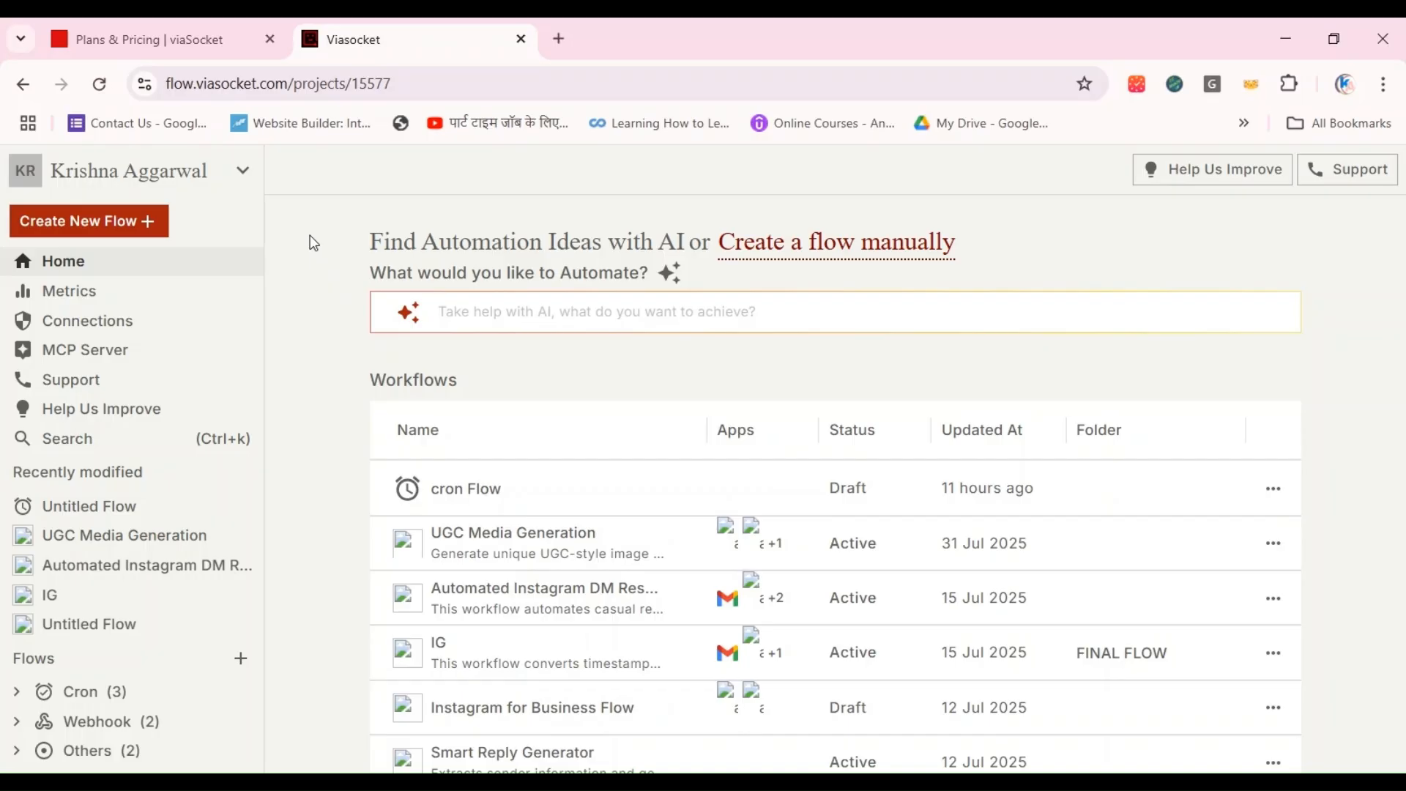
# Step: Create a new blank flow and open its trigger selection
pyautogui.click(41, 236)
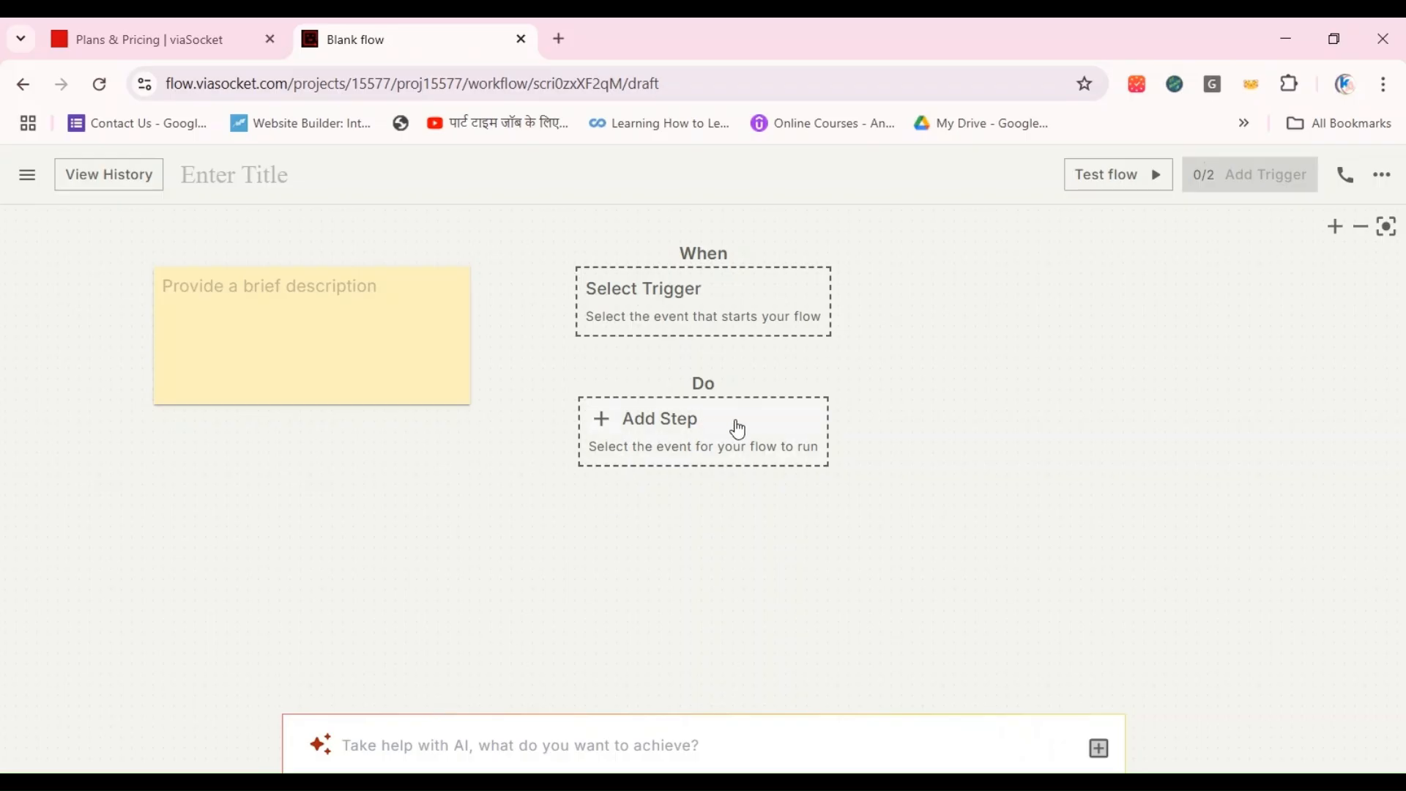
pyautogui.click(706, 316)
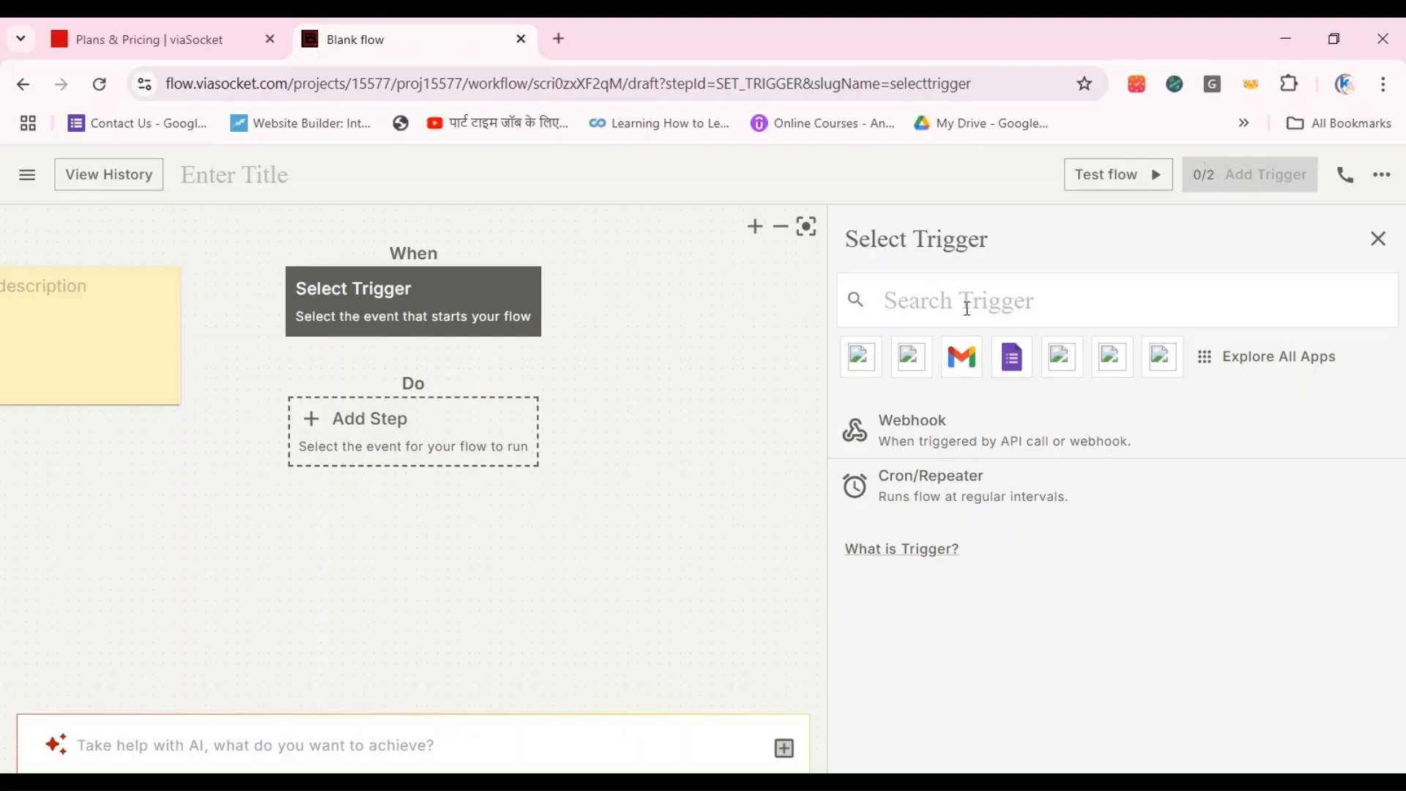
# Step: Search the trigger apps for gmai, replace the search with instagr and open the Instagram for Business triggers
pyautogui.write('gmai')
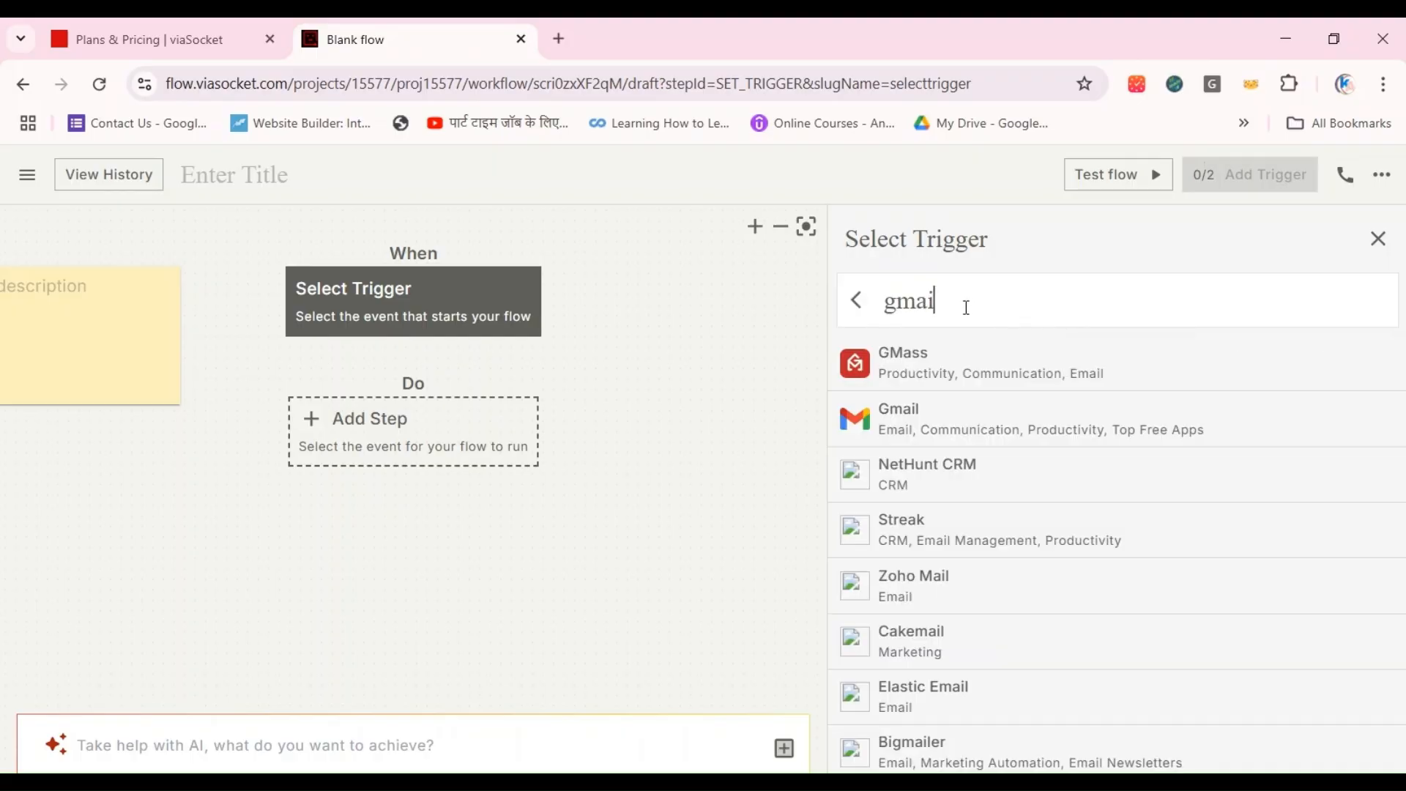
pyautogui.moveTo(964, 305); pyautogui.dragTo(775, 304)
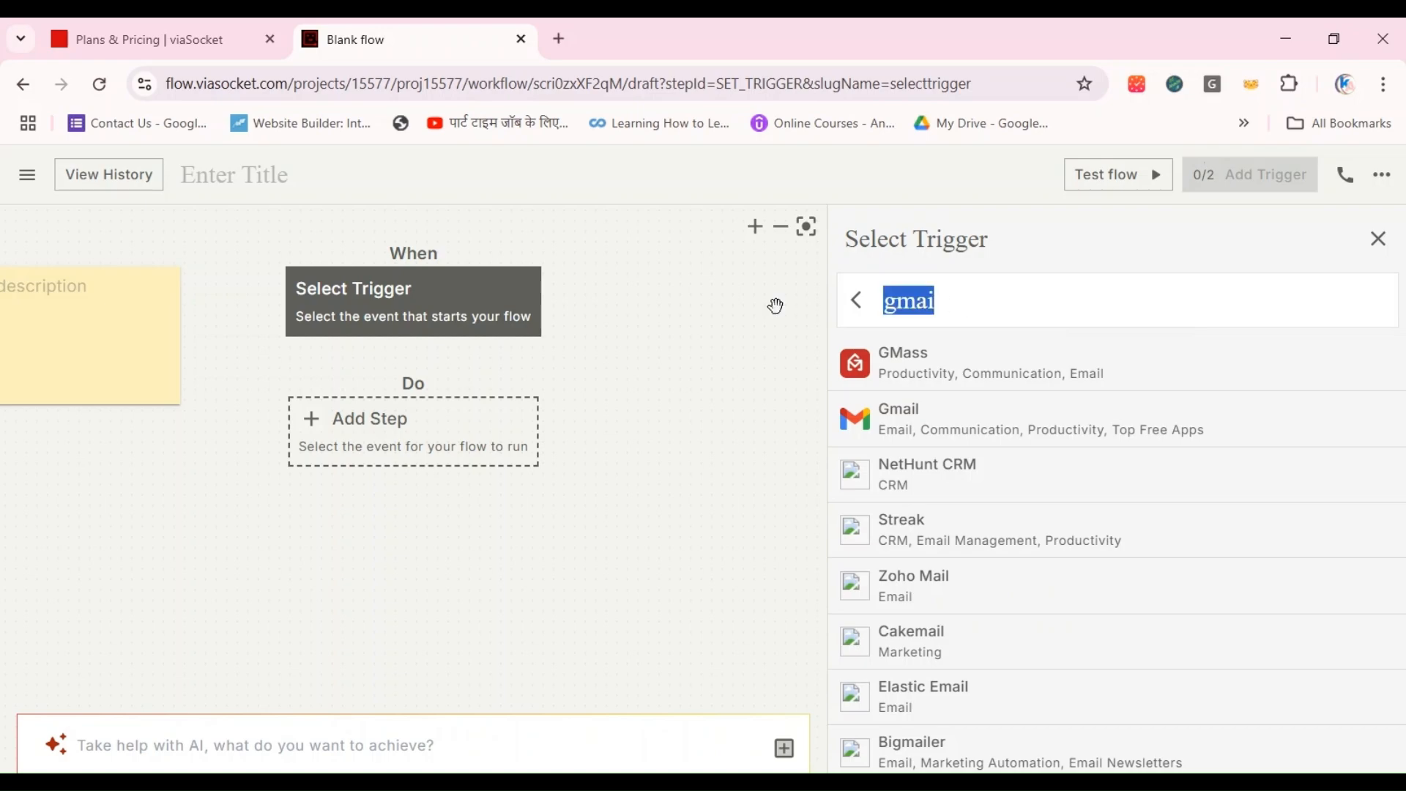
pyautogui.write('instagr')
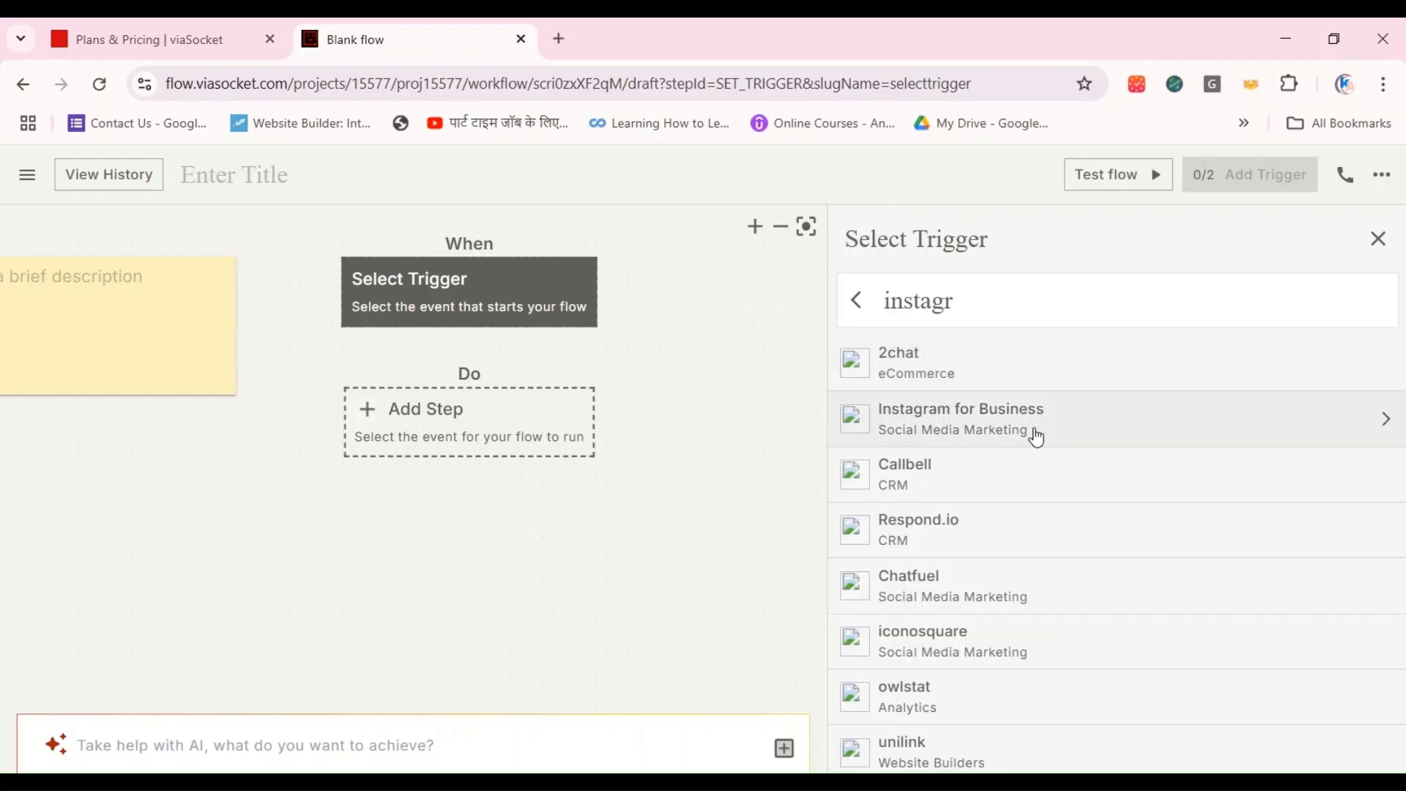
pyautogui.click(1036, 432)
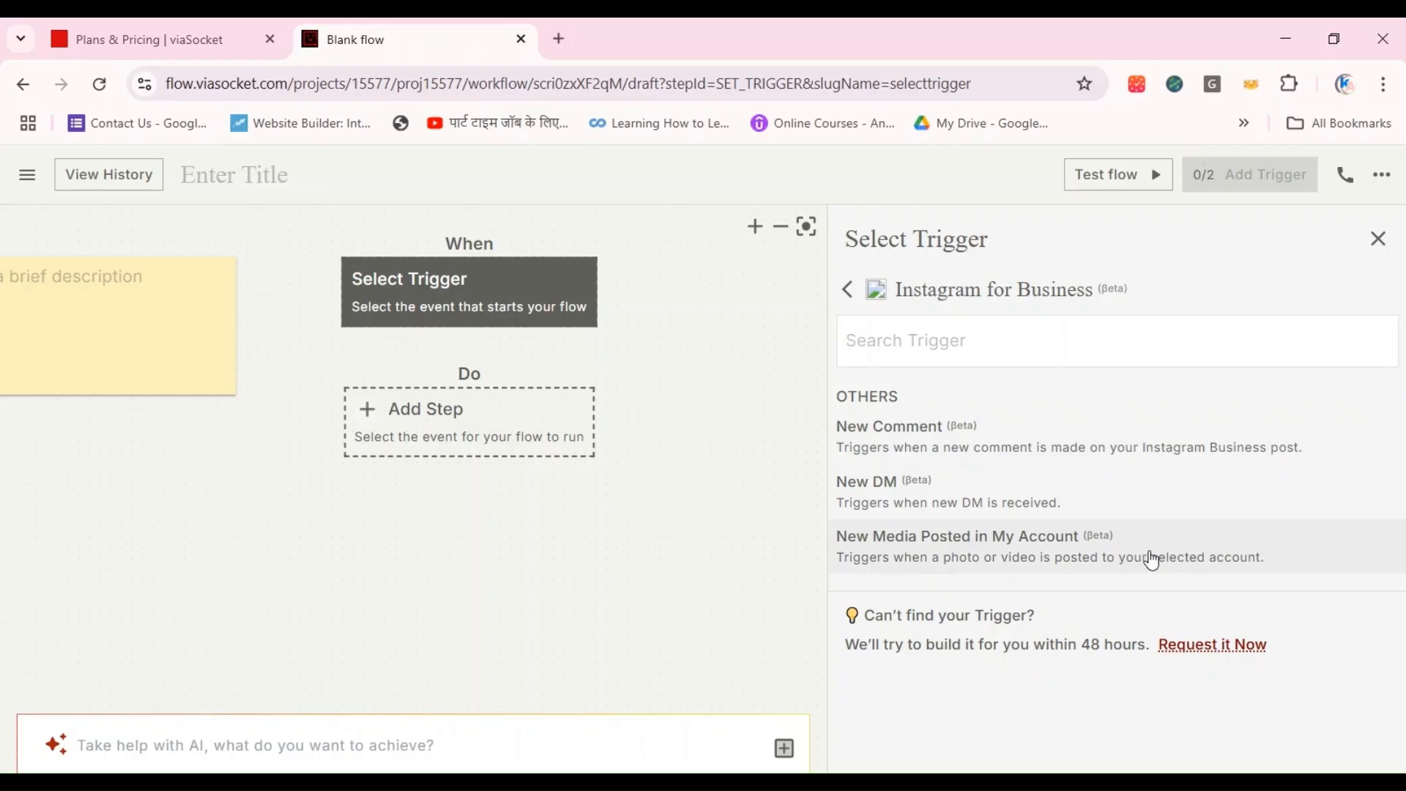
# Step: Choose New DM as the Instagram for Business trigger and create it with the existing account connection
pyautogui.click(1129, 493)
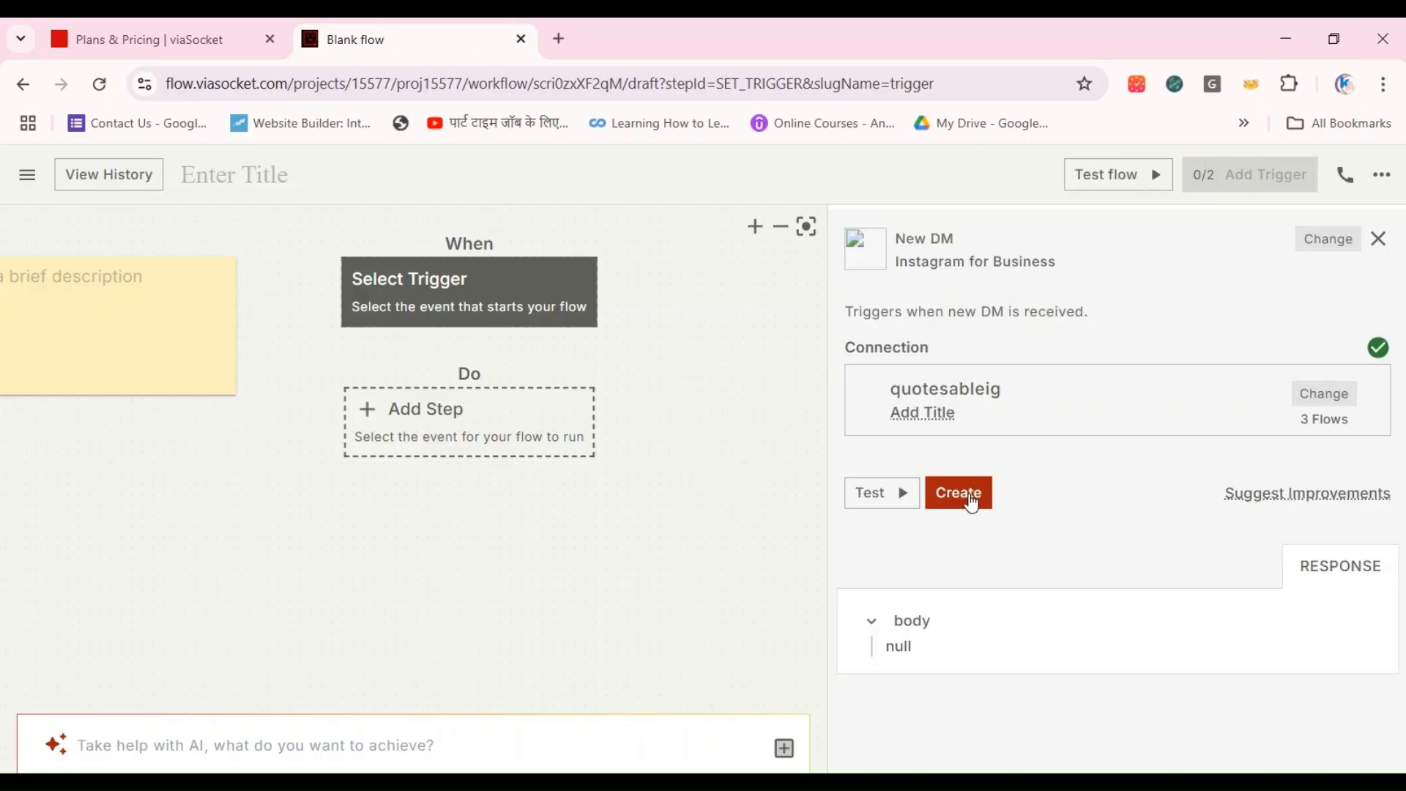
pyautogui.click(968, 494)
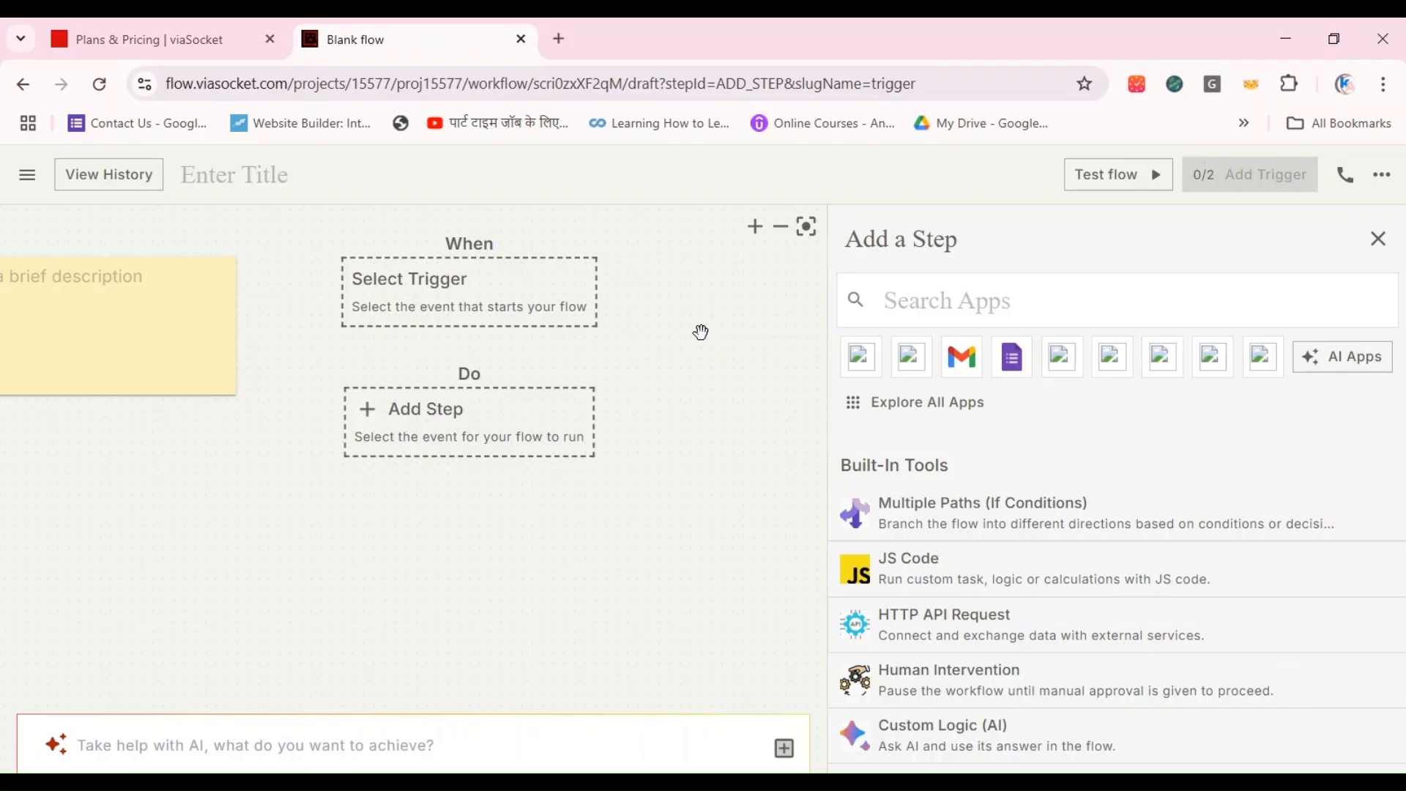
pyautogui.click(408, 285)
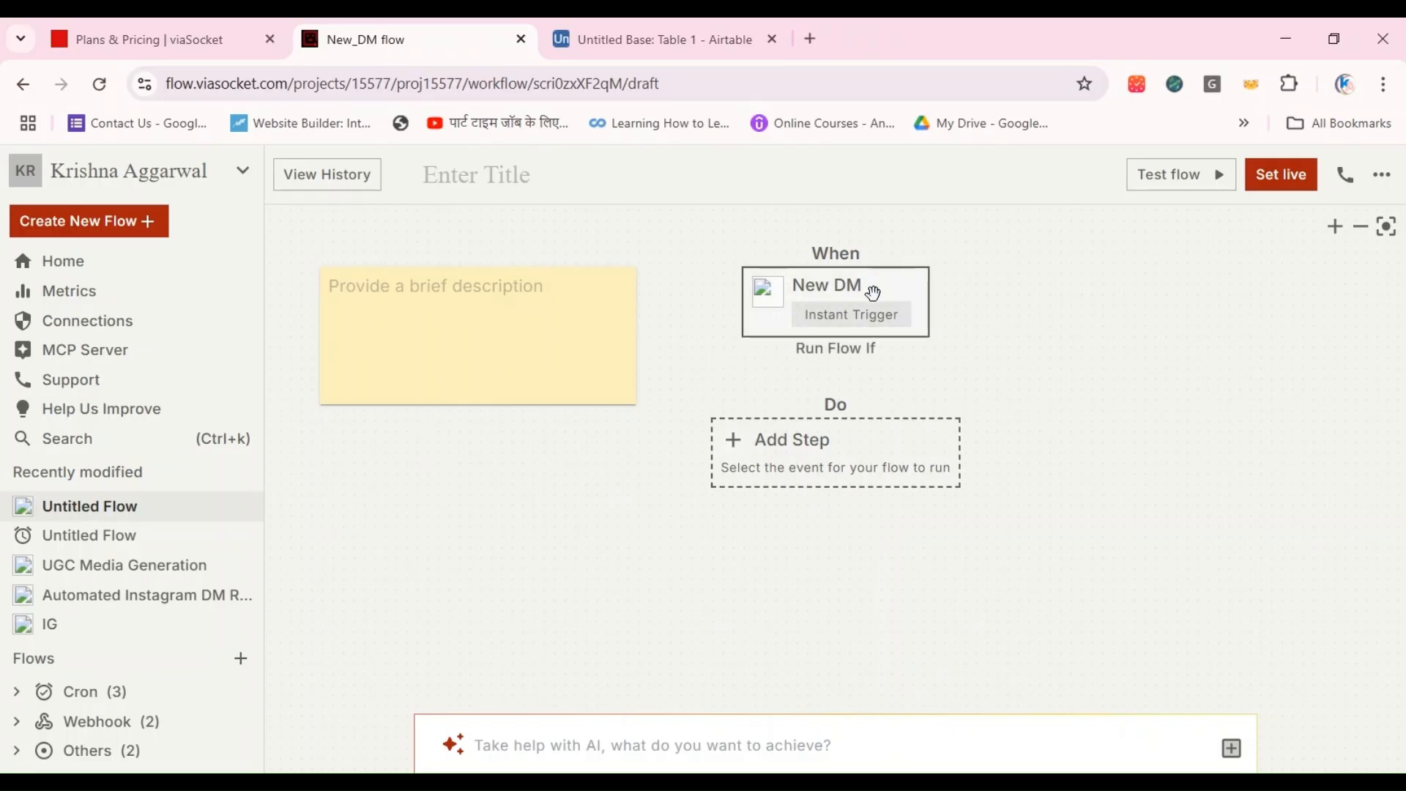
# Step: Add a flow step by searching the apps for airtabl and choosing Airtable's Create a New Record action
pyautogui.click(782, 456)
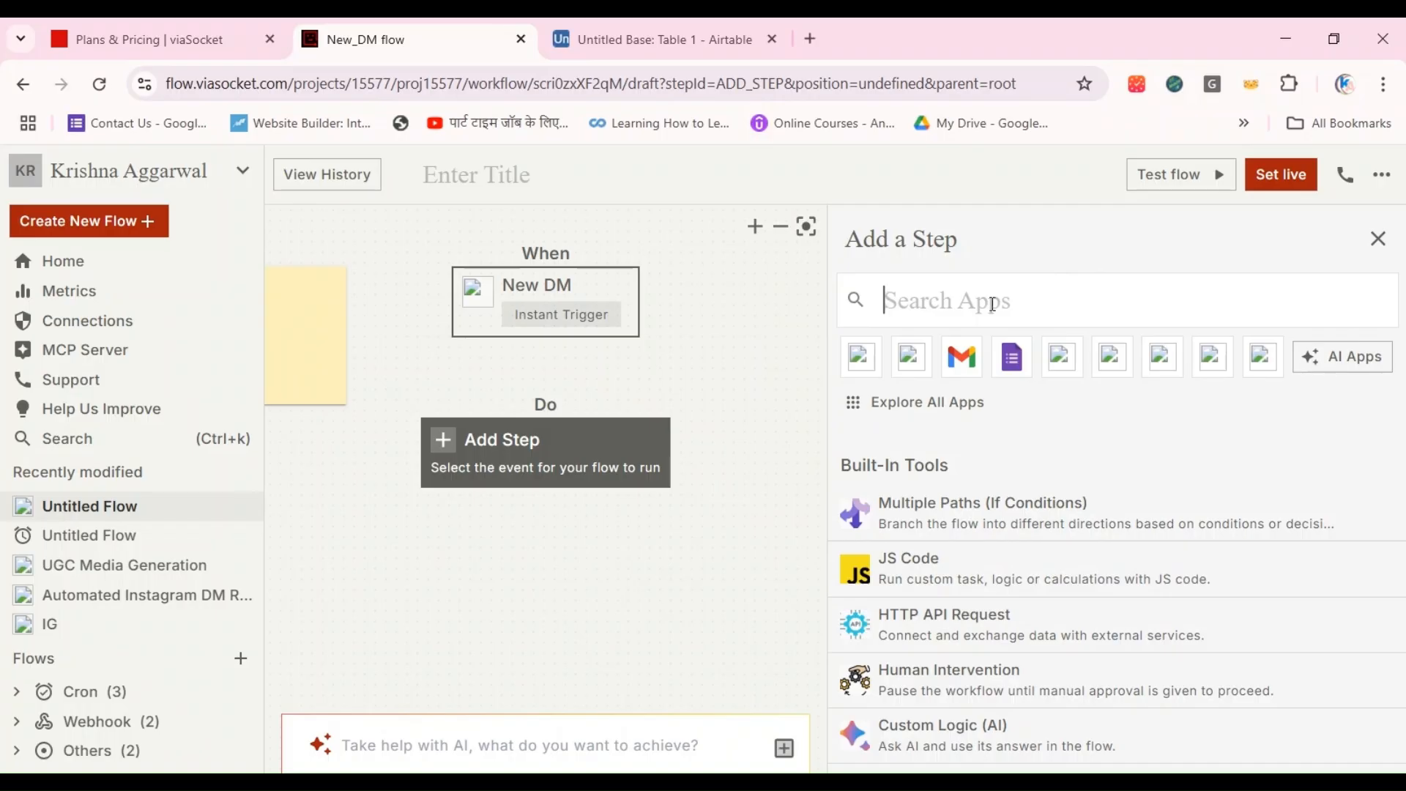
pyautogui.write('airtan')
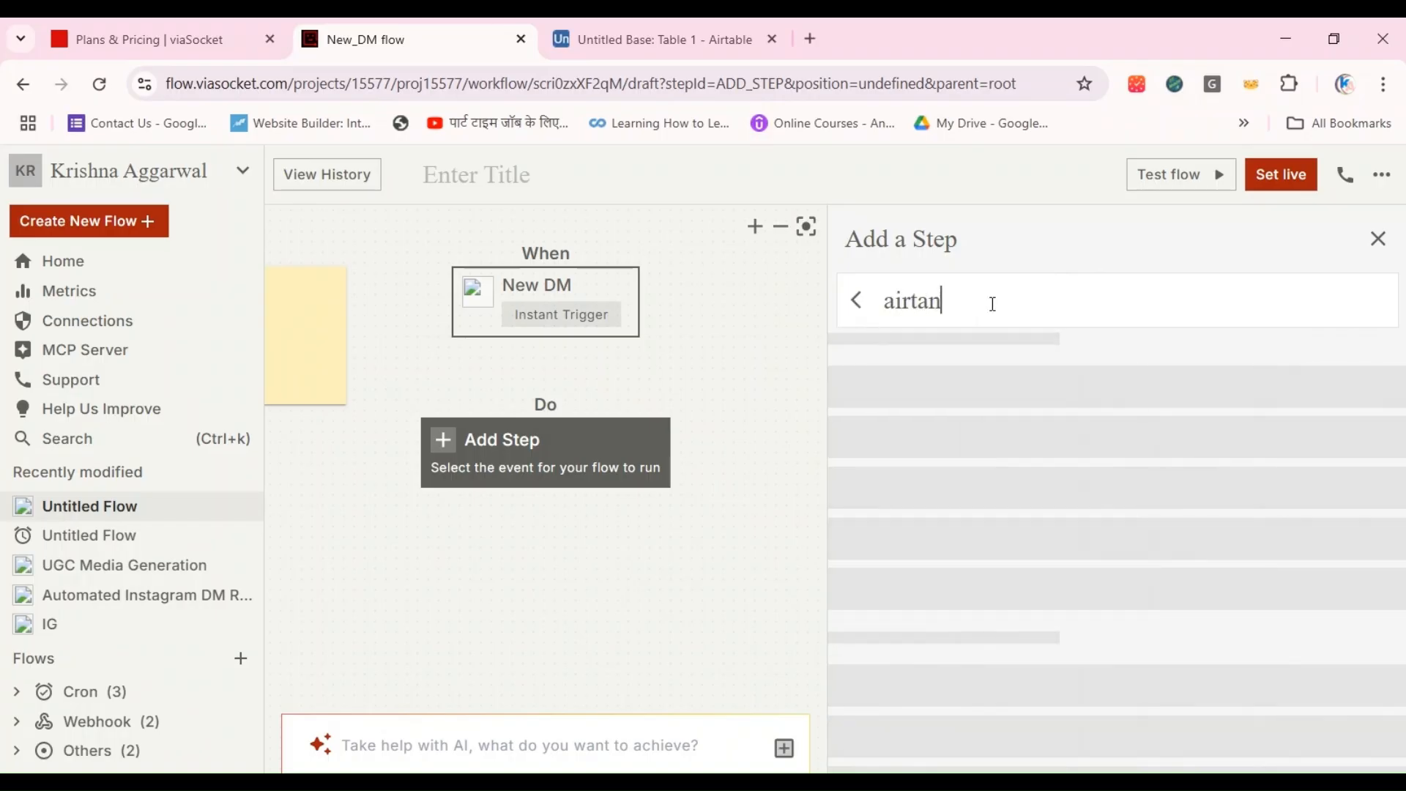
pyautogui.press('BackSpace')
pyautogui.write('bl')
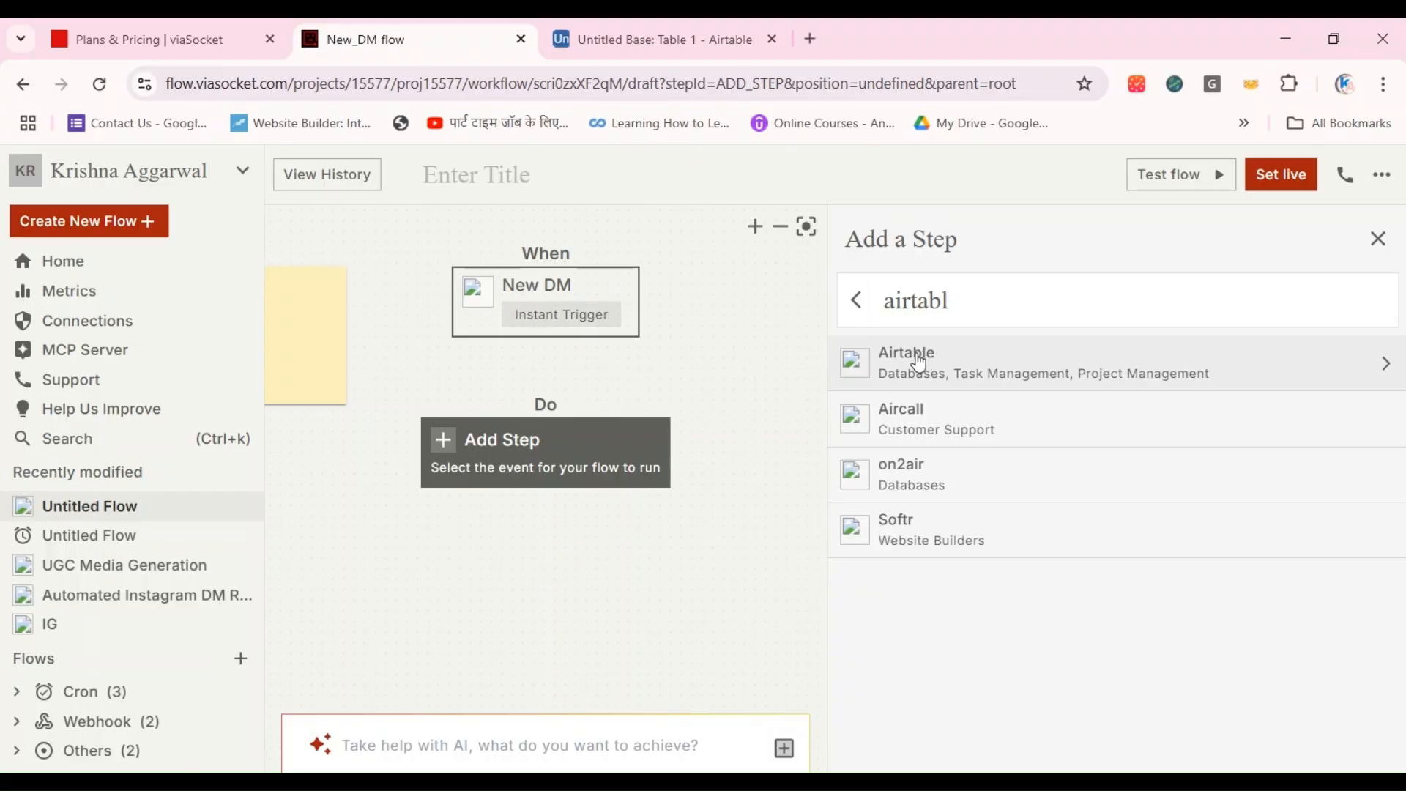
pyautogui.click(920, 363)
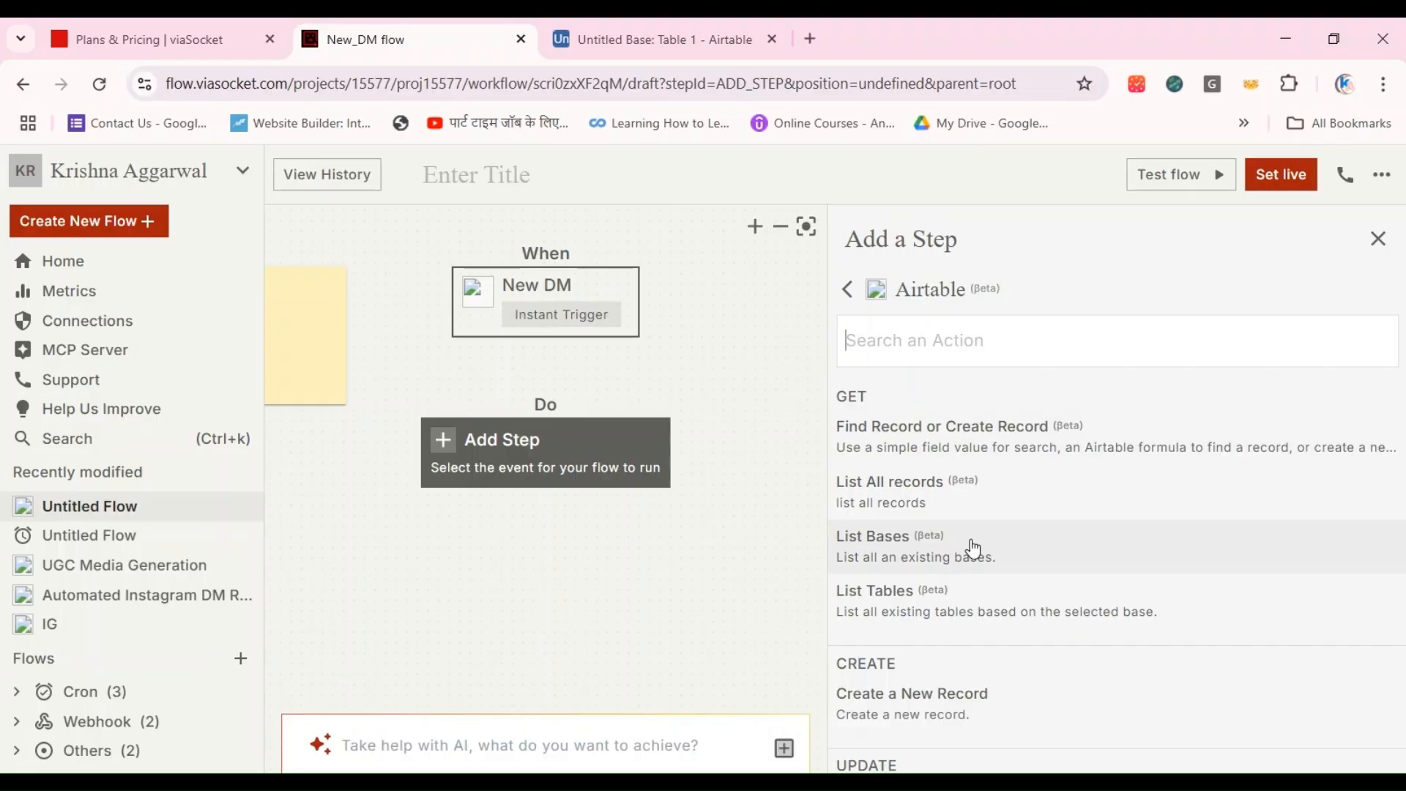
pyautogui.click(960, 710)
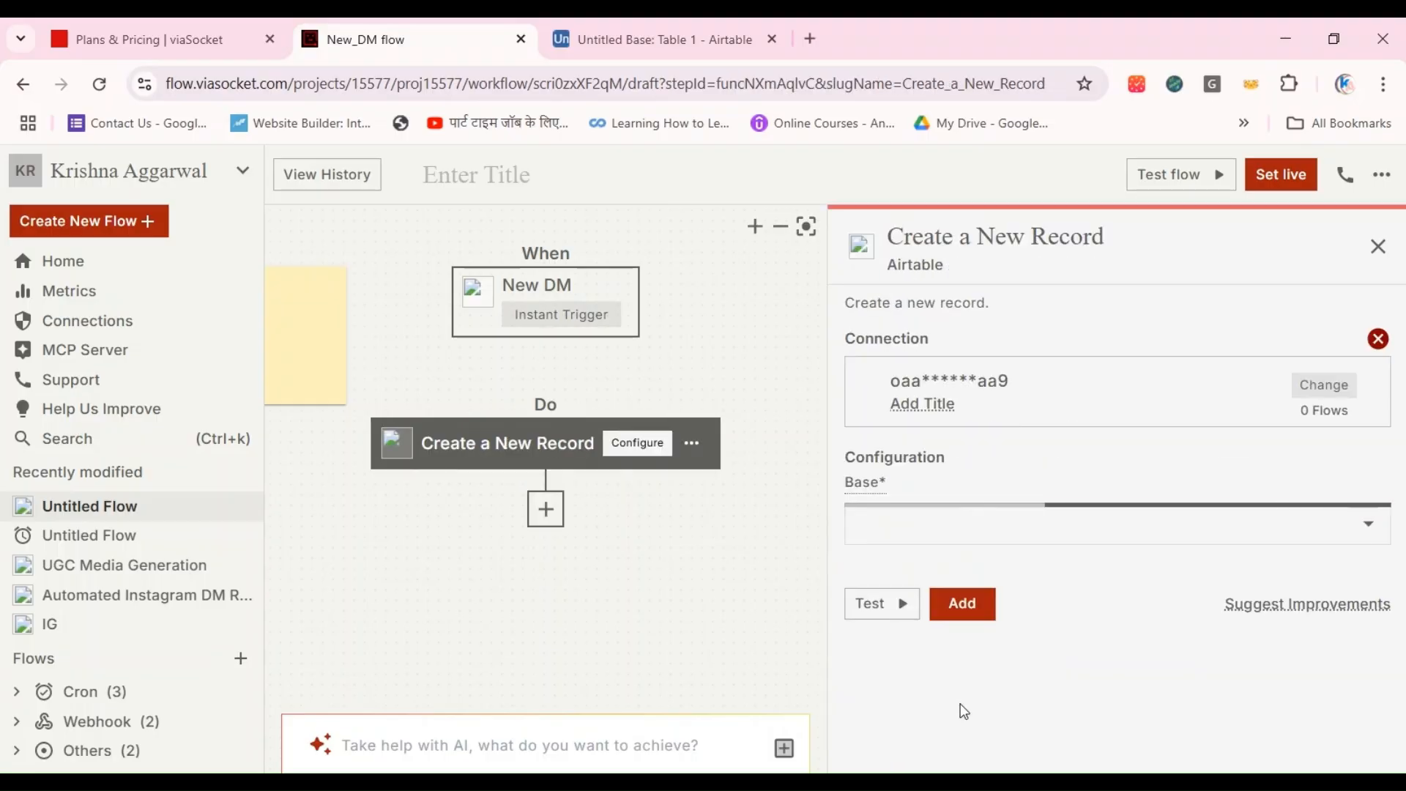
# Step: Set the new record's base to Untitled Base and its table to Table 1
pyautogui.click(1102, 526)
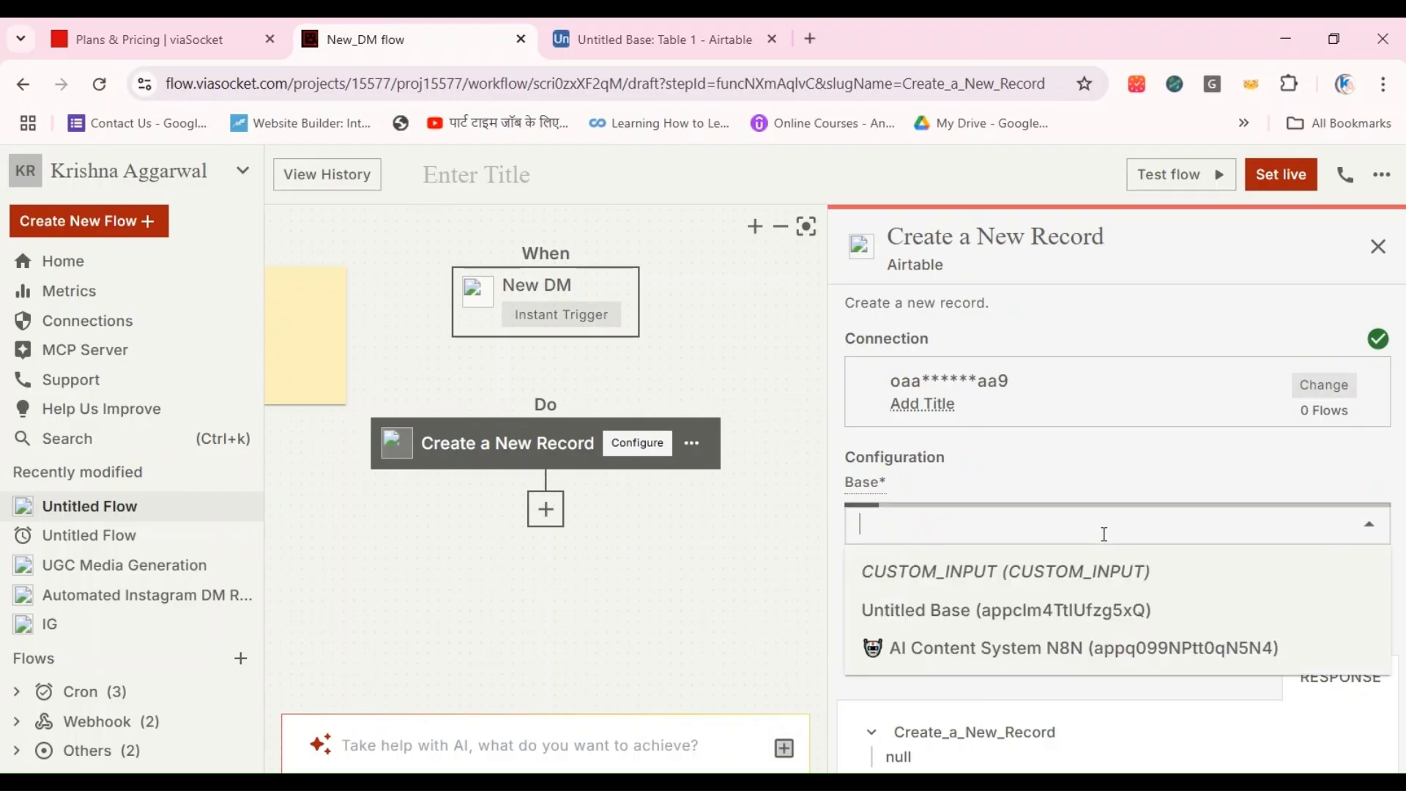
pyautogui.click(967, 614)
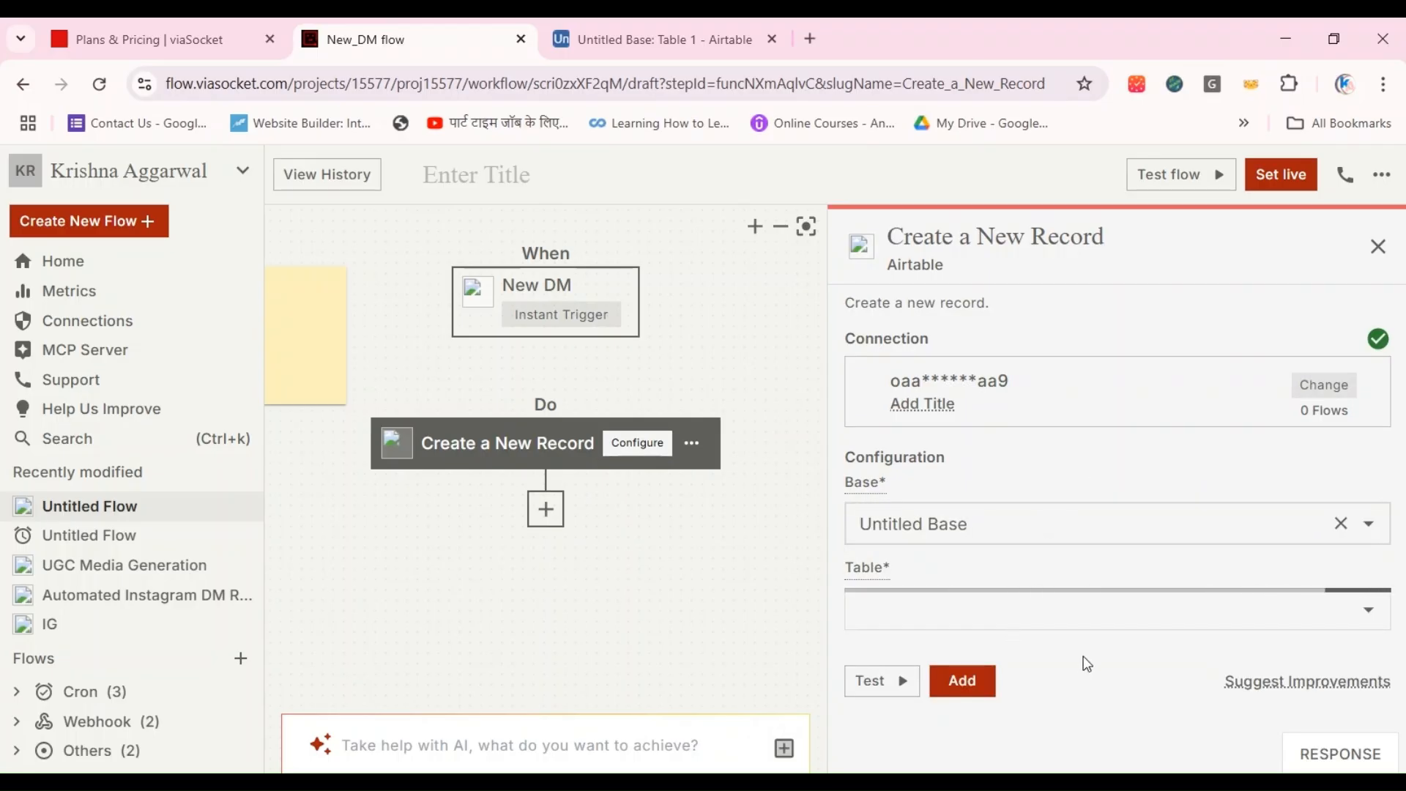
pyautogui.click(1368, 609)
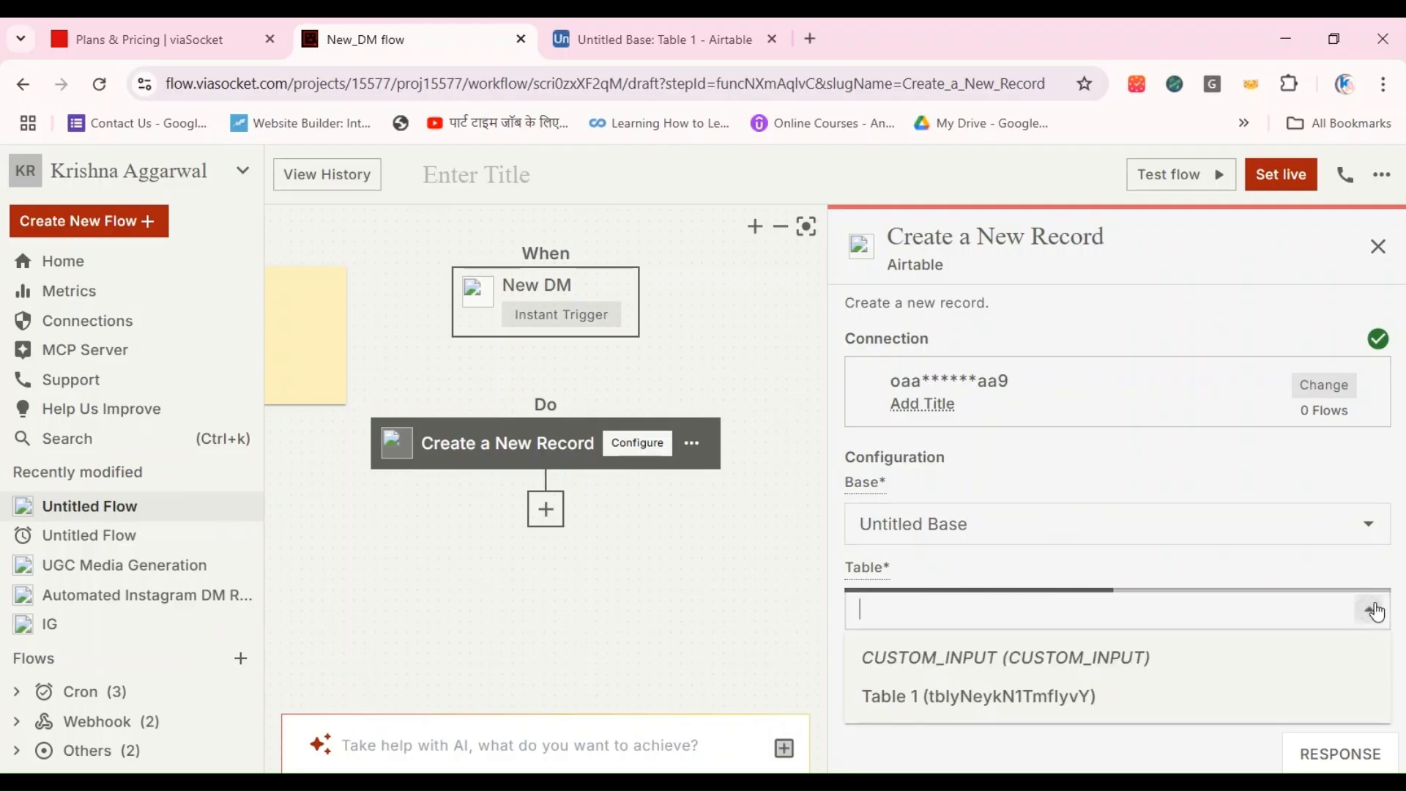
pyautogui.click(1123, 709)
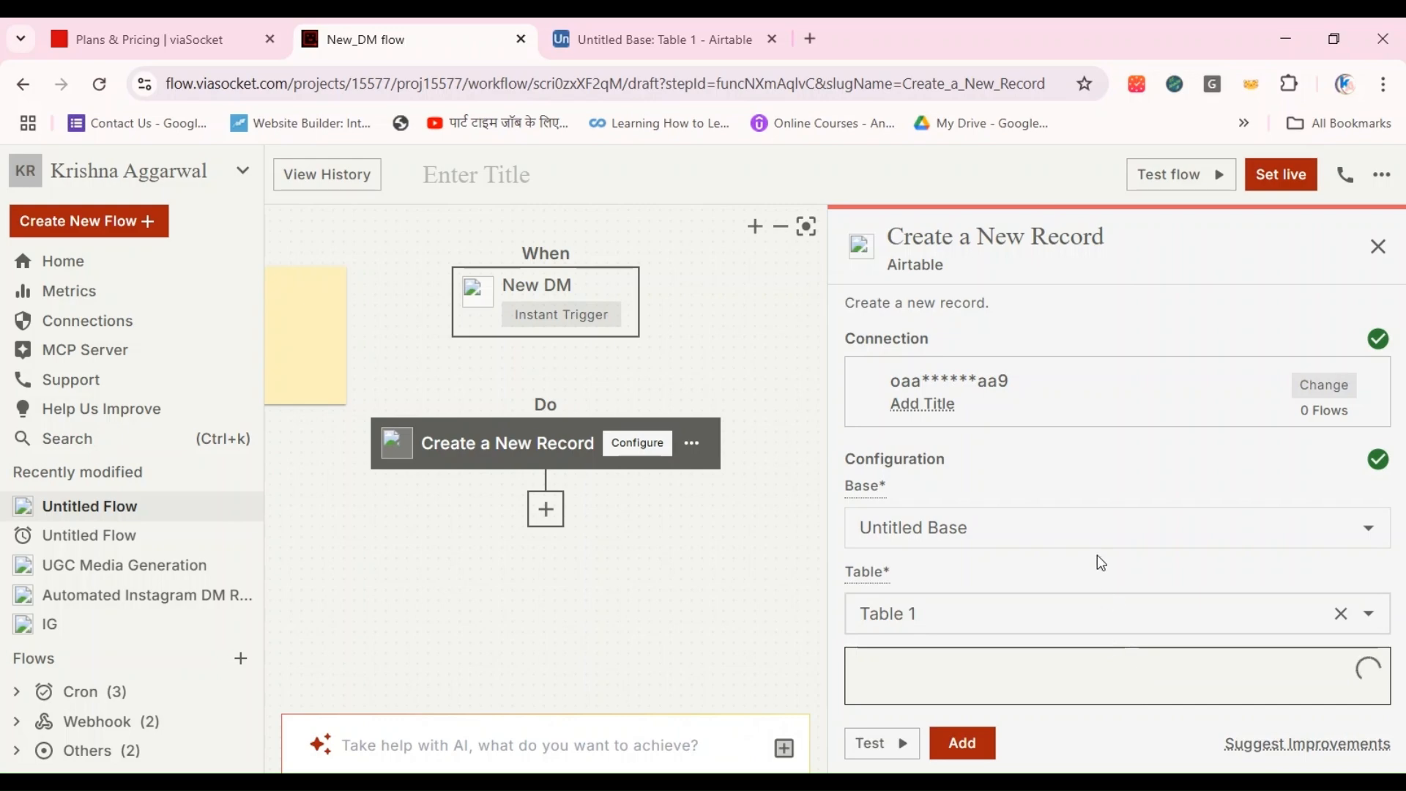
pyautogui.scroll(-5, 1100, 562)
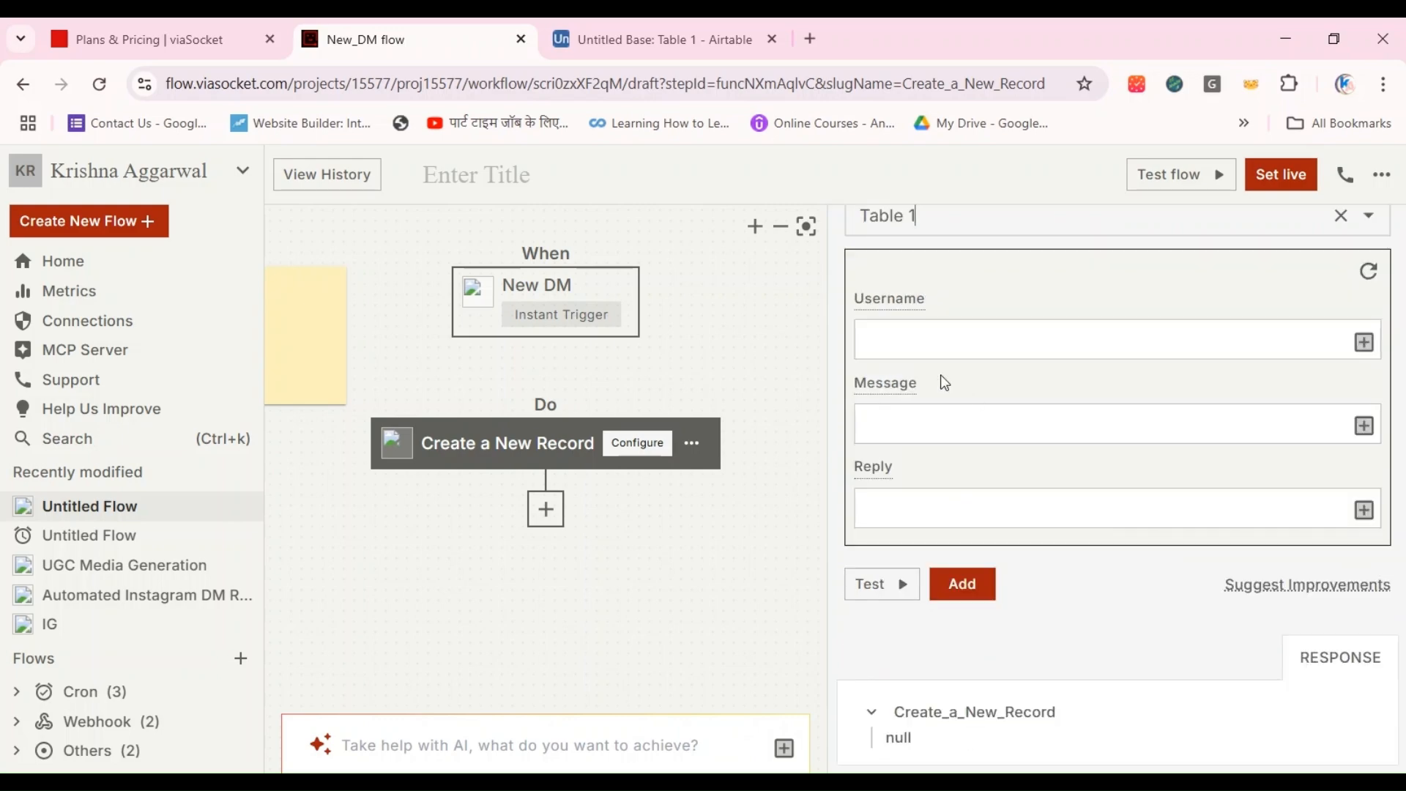
pyautogui.click(908, 343)
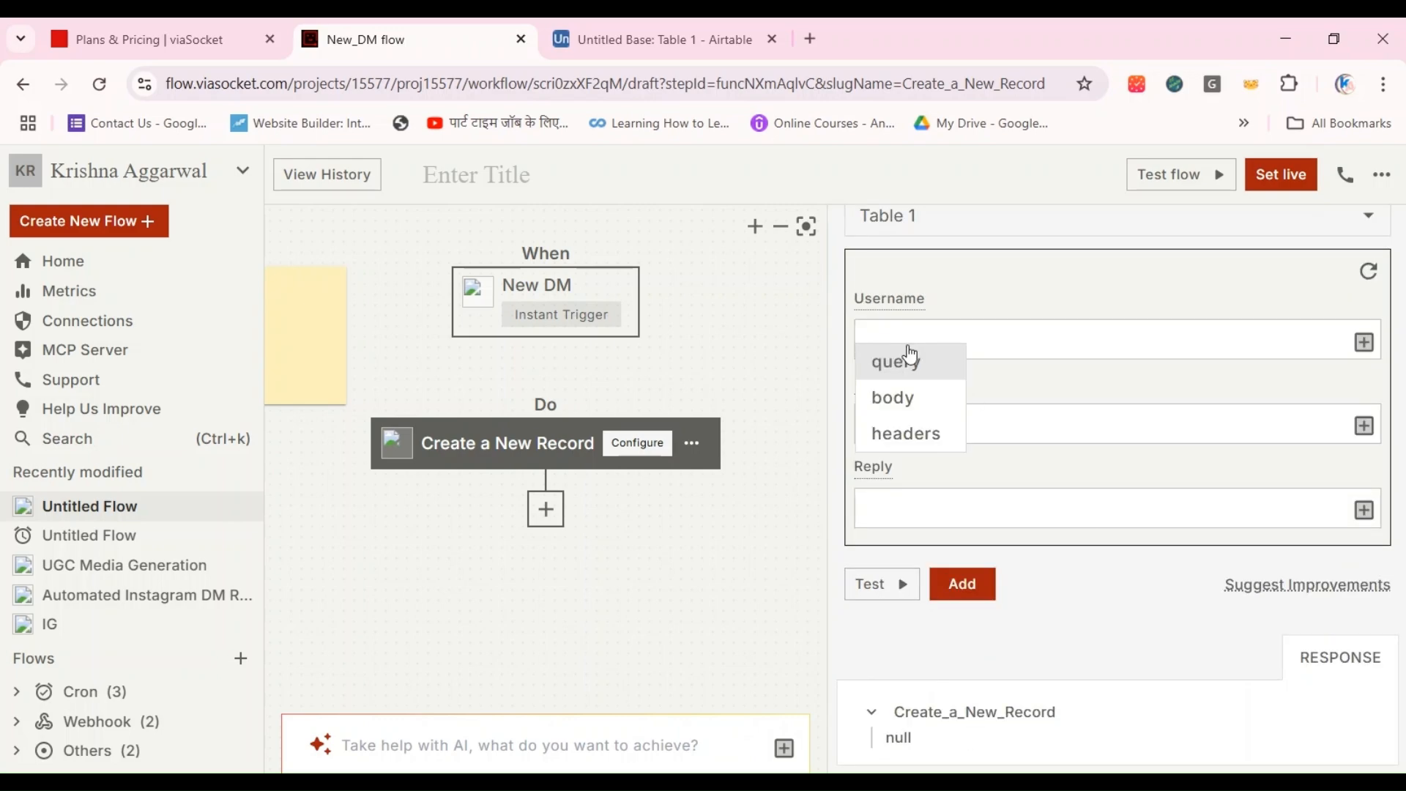
pyautogui.click(907, 361)
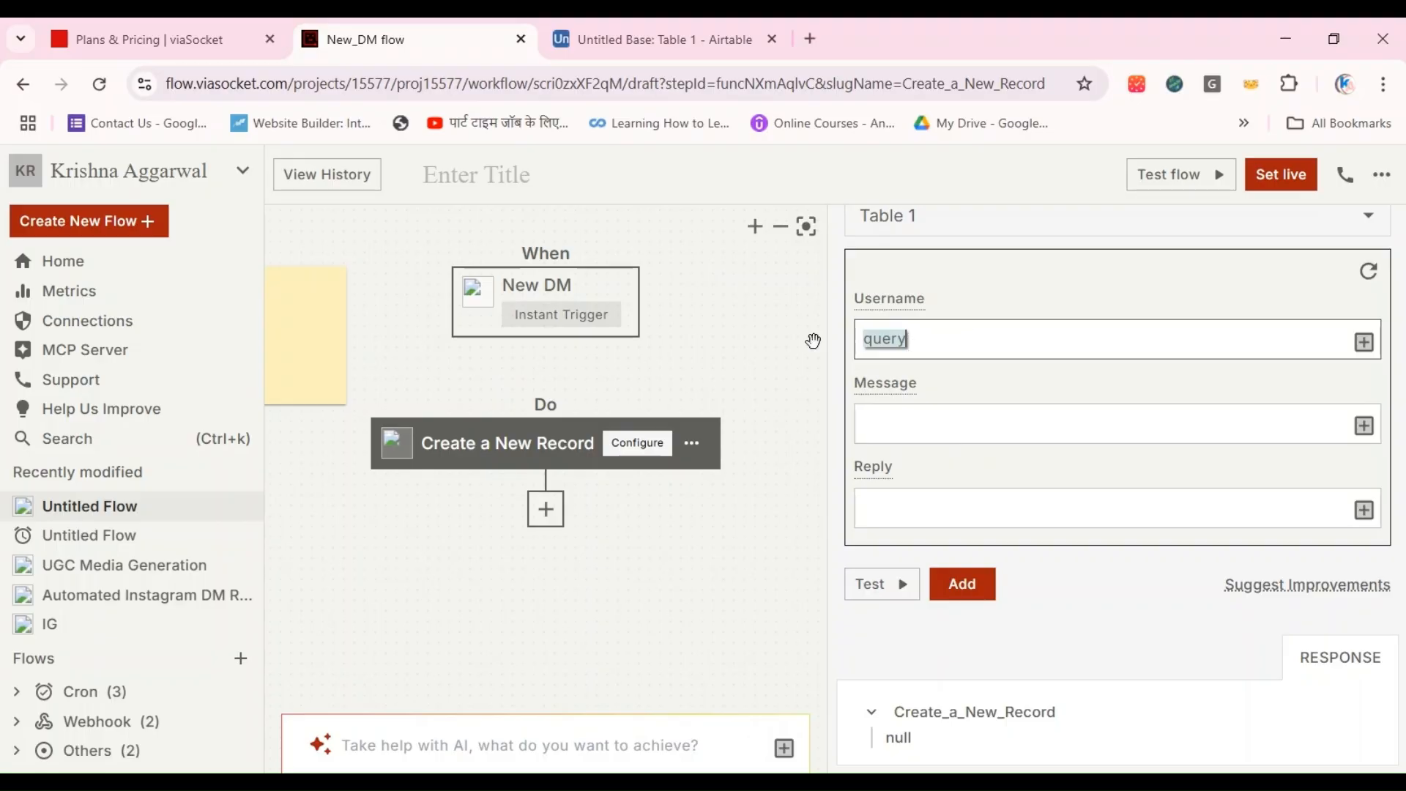
pyautogui.press('BackSpace')
pyautogui.click(791, 478)
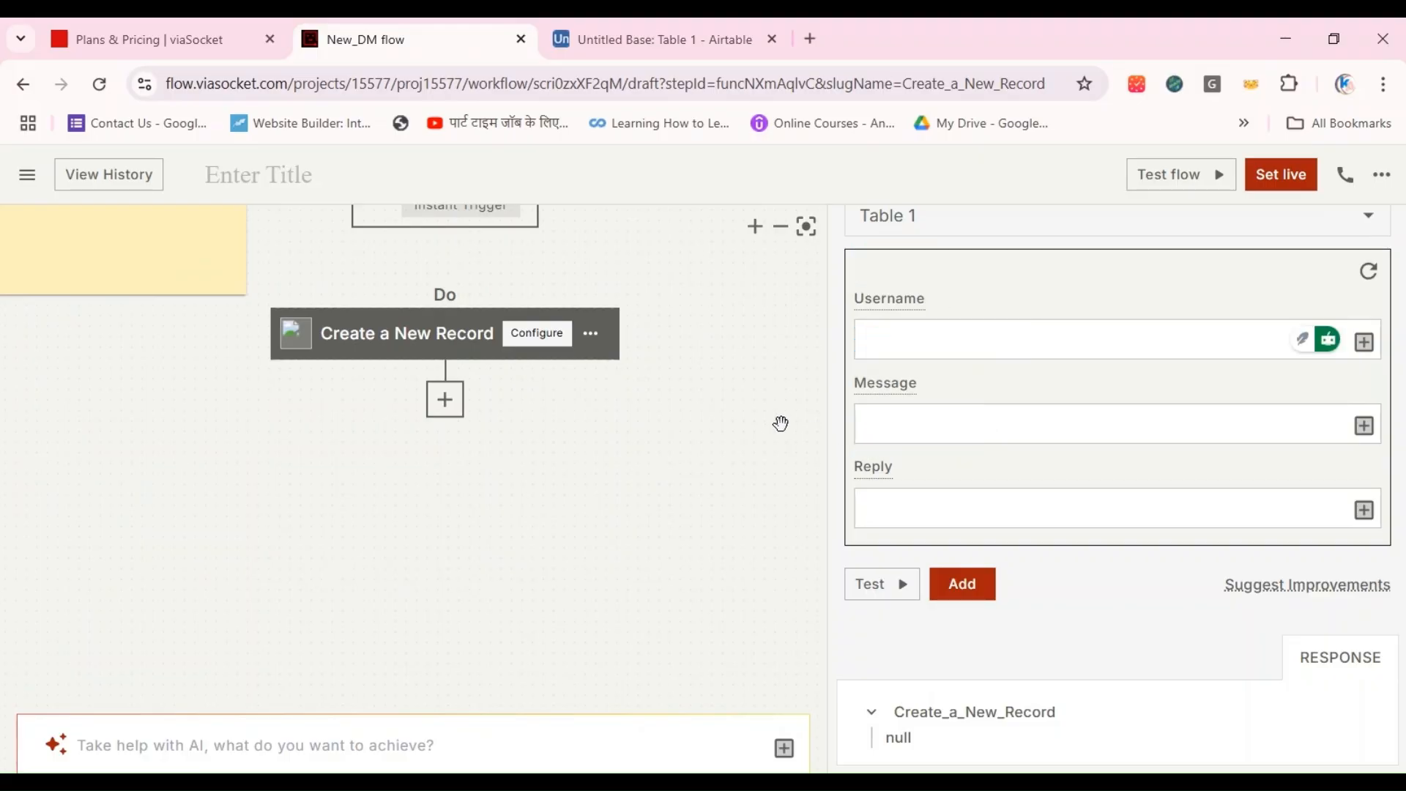
# Step: Check the table's columns in Airtable, return to the flow and test the New DM trigger
pyautogui.click(634, 22)
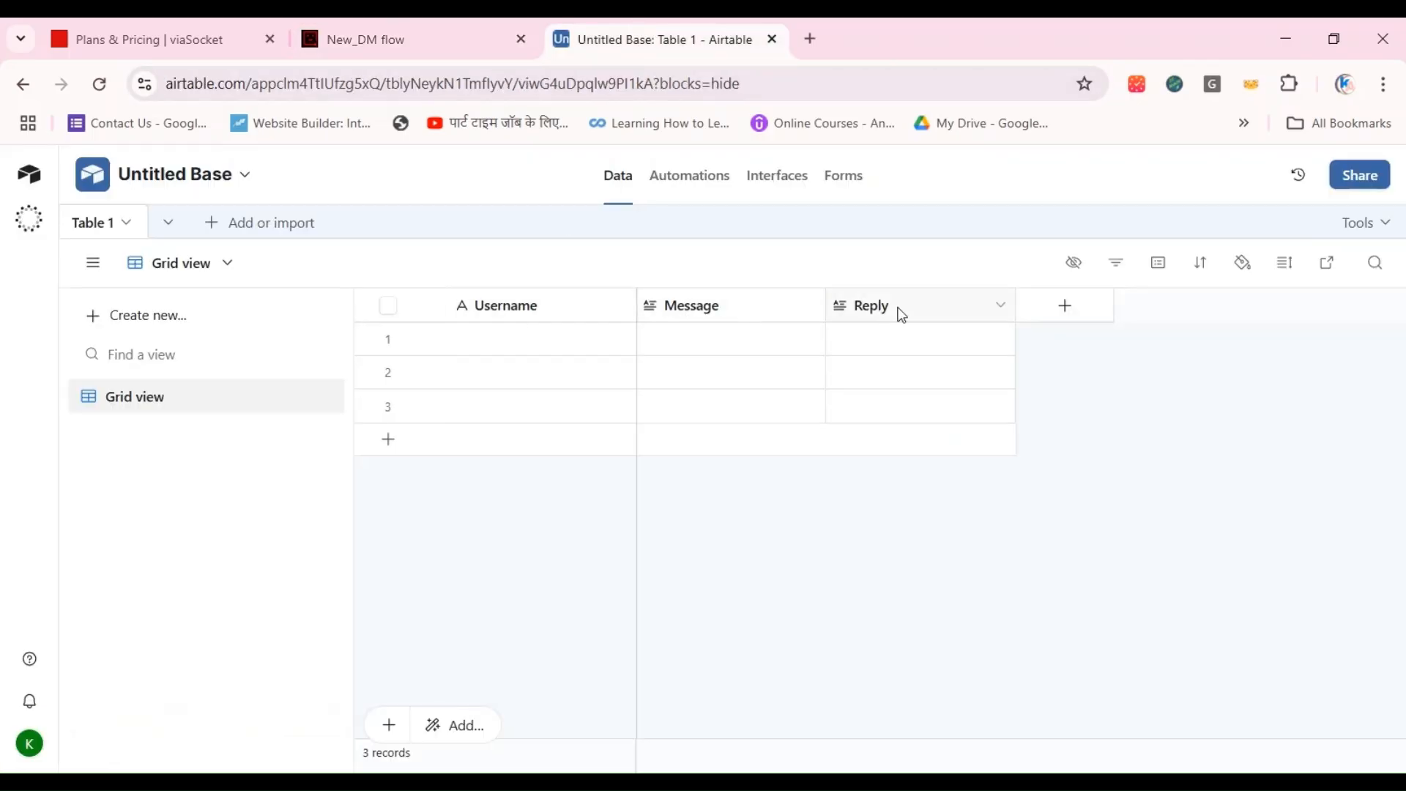
pyautogui.click(338, 24)
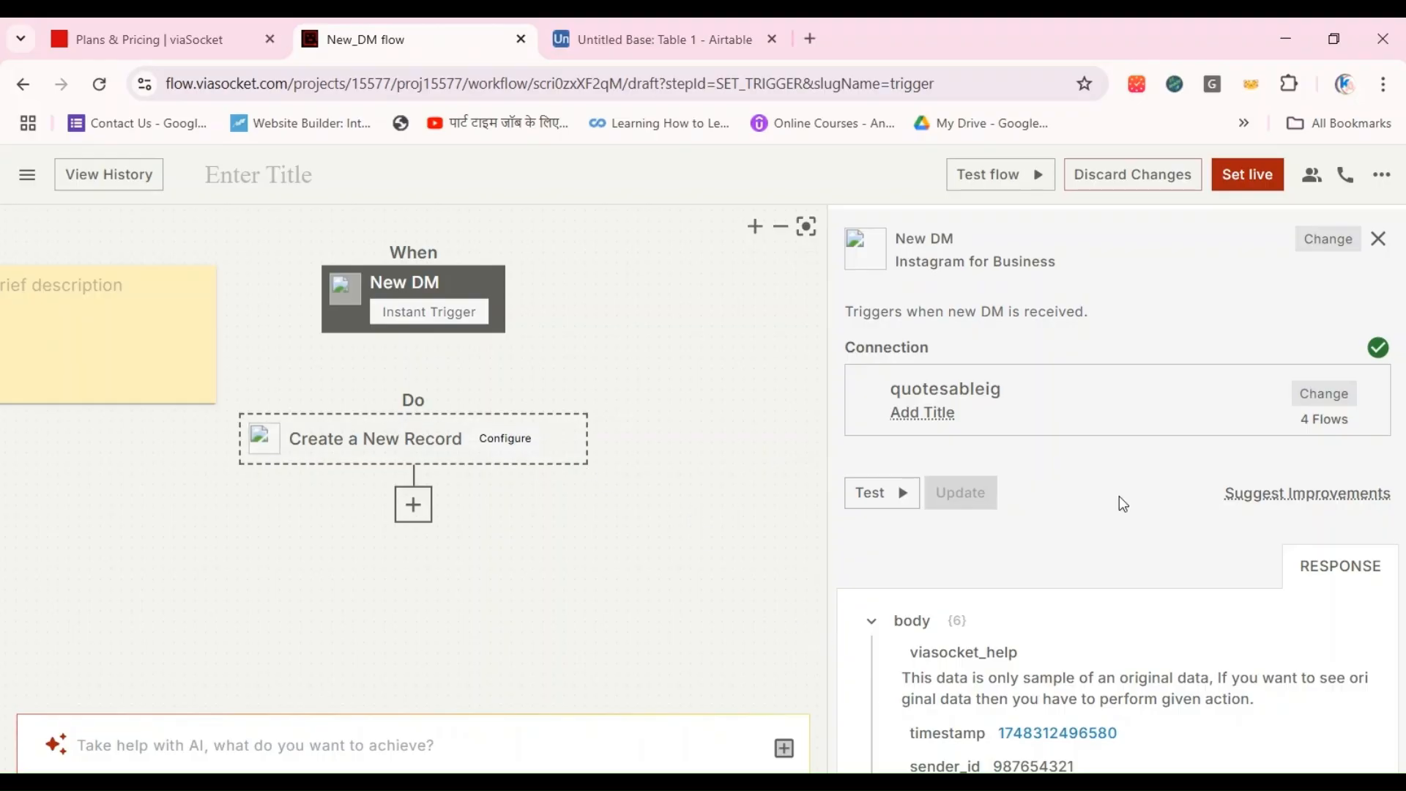
pyautogui.scroll(-3, 1118, 495)
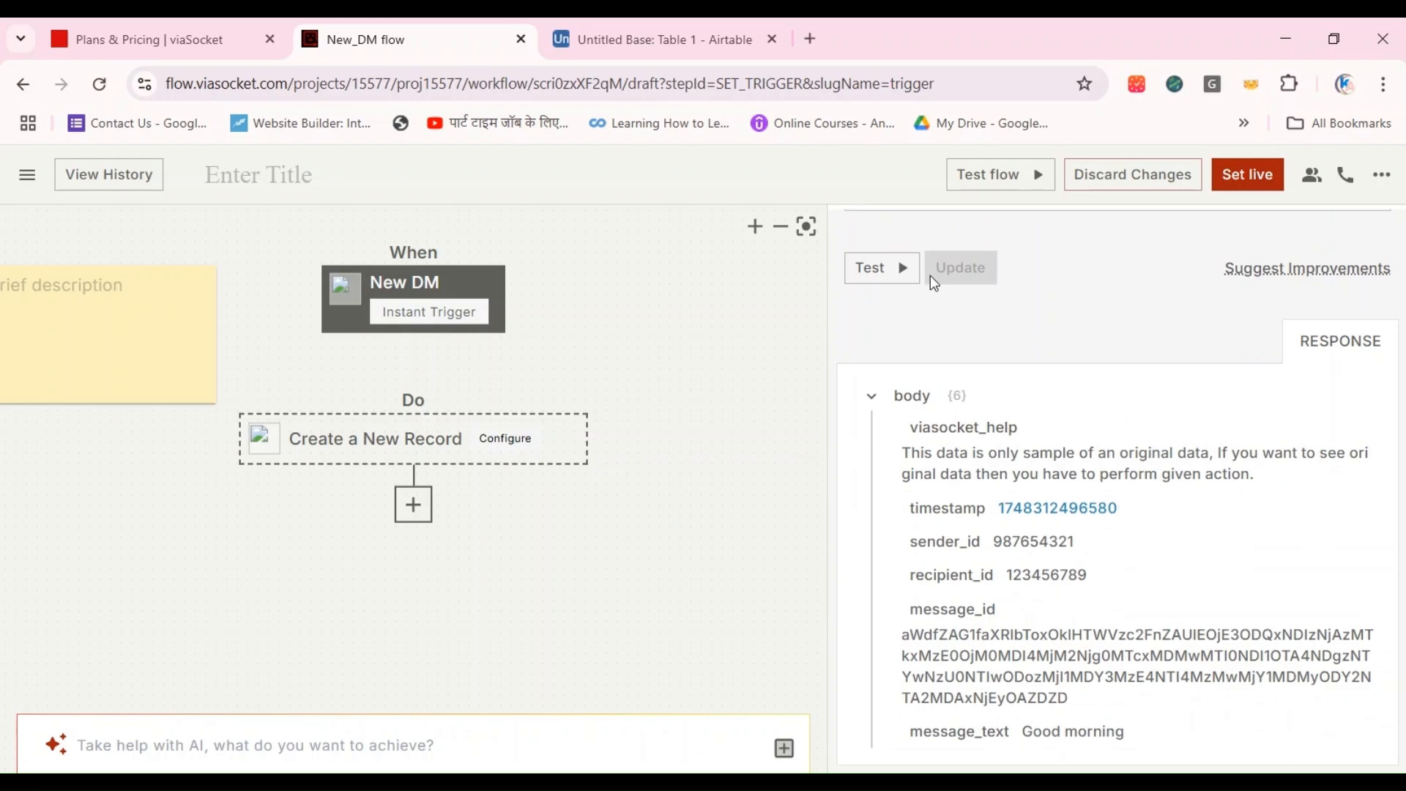
pyautogui.click(894, 268)
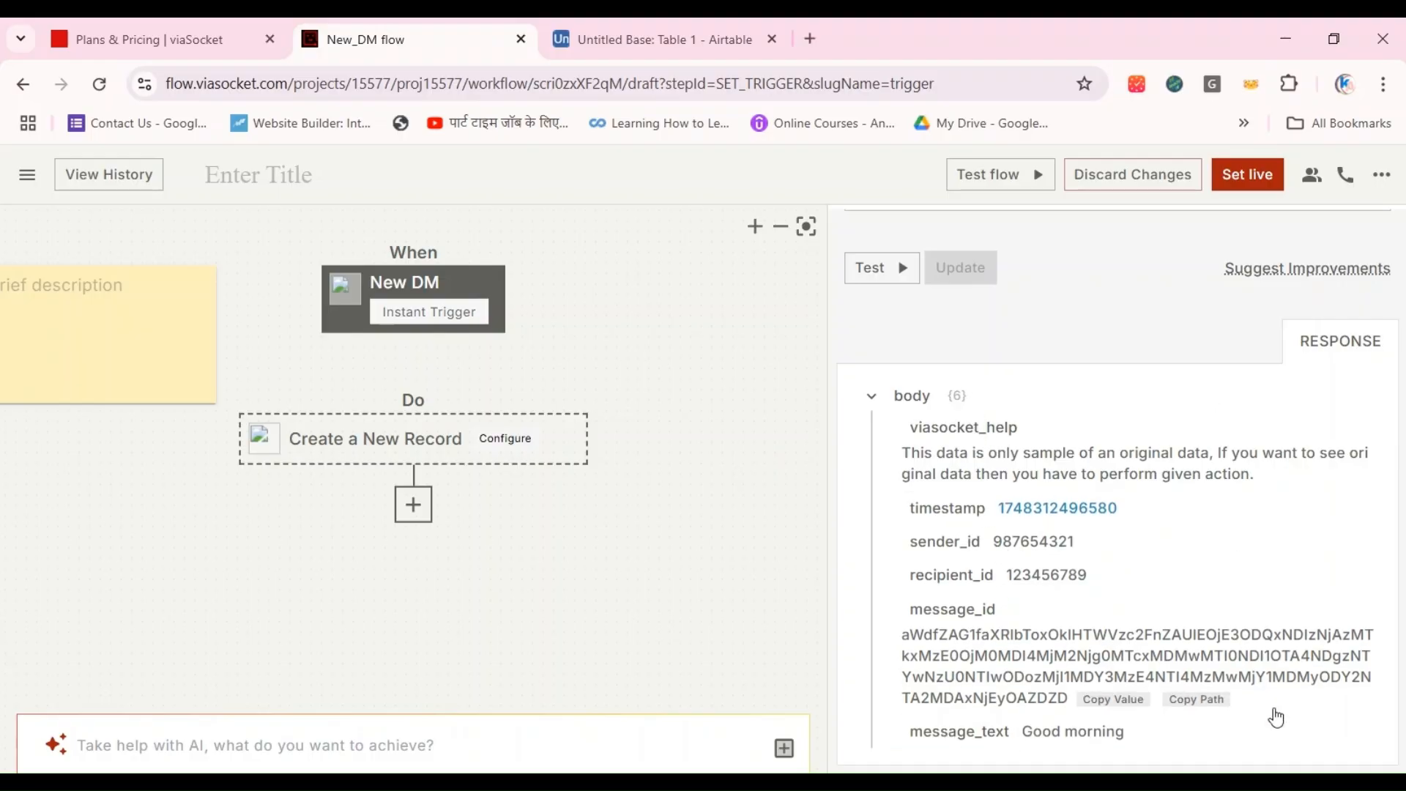
# Step: Reopen the Create a New Record step and map its Message field to the trigger's message_text value
pyautogui.click(347, 466)
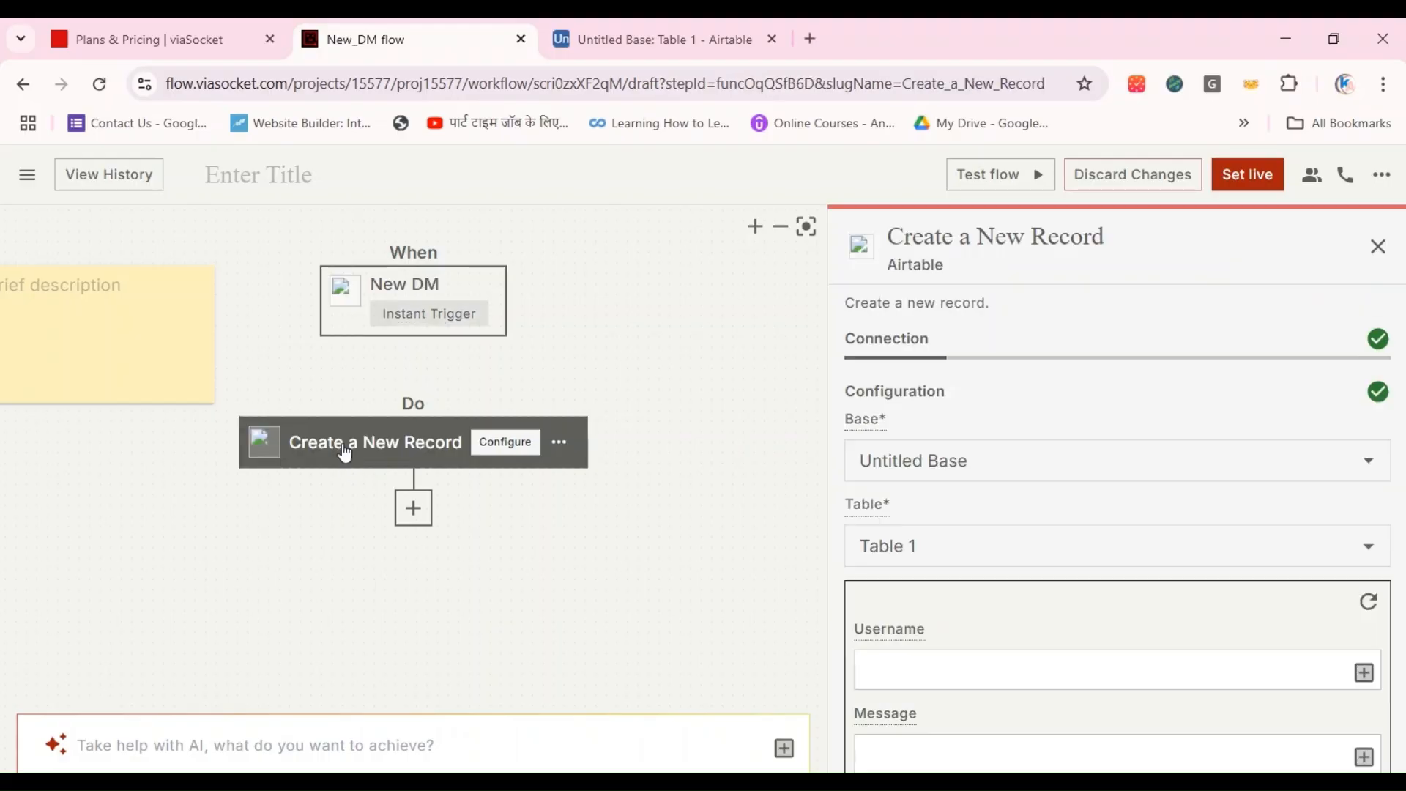
pyautogui.scroll(-5, 1026, 736)
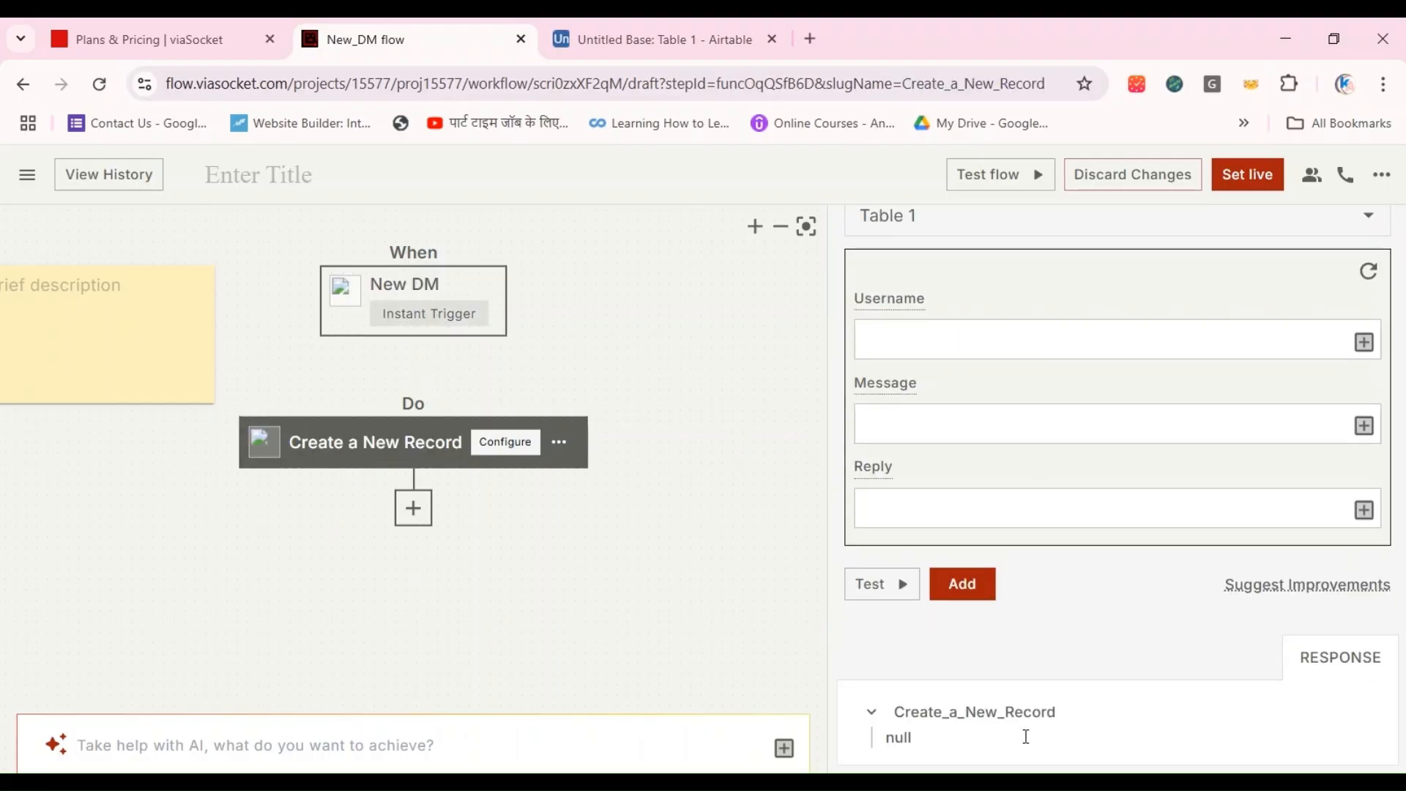
pyautogui.click(914, 425)
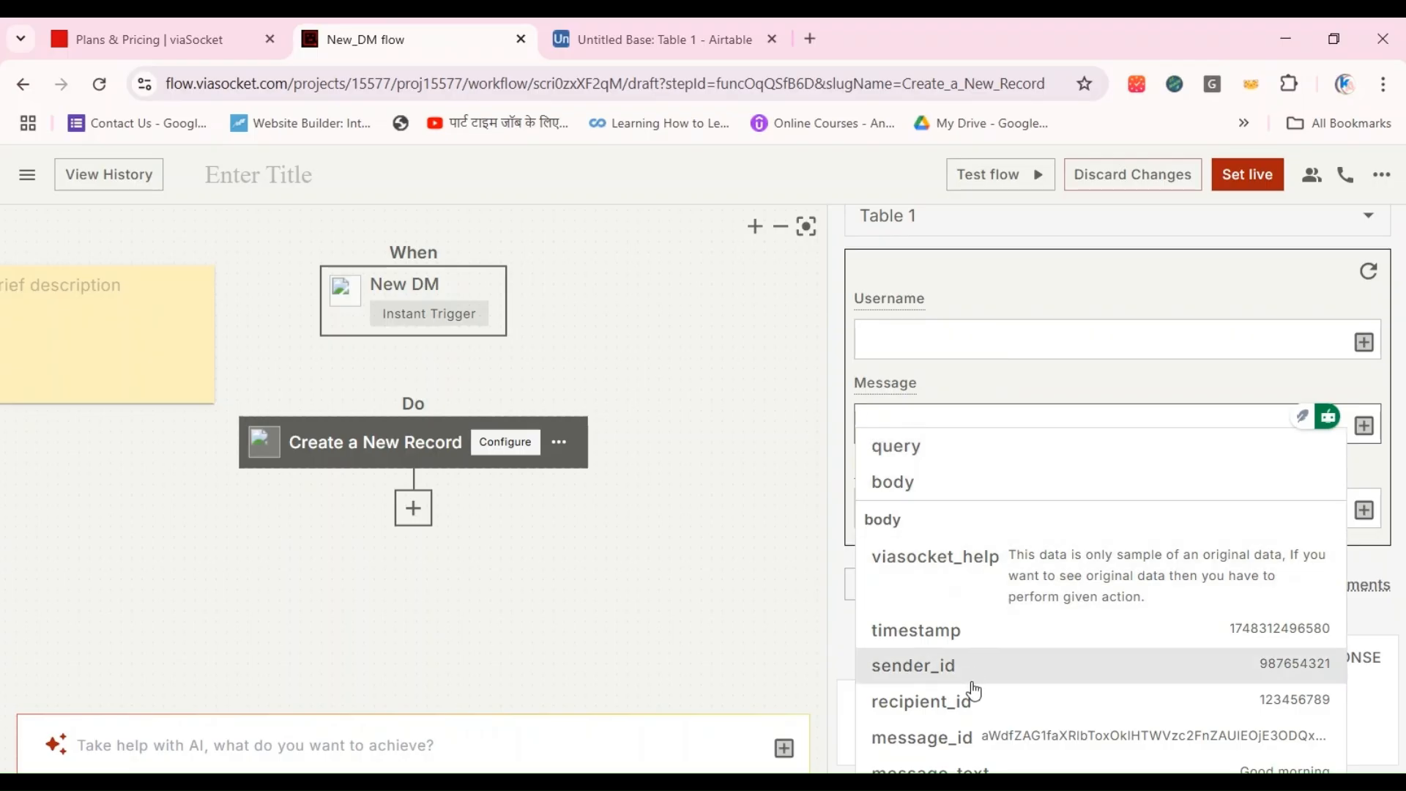
pyautogui.scroll(-1, 970, 688)
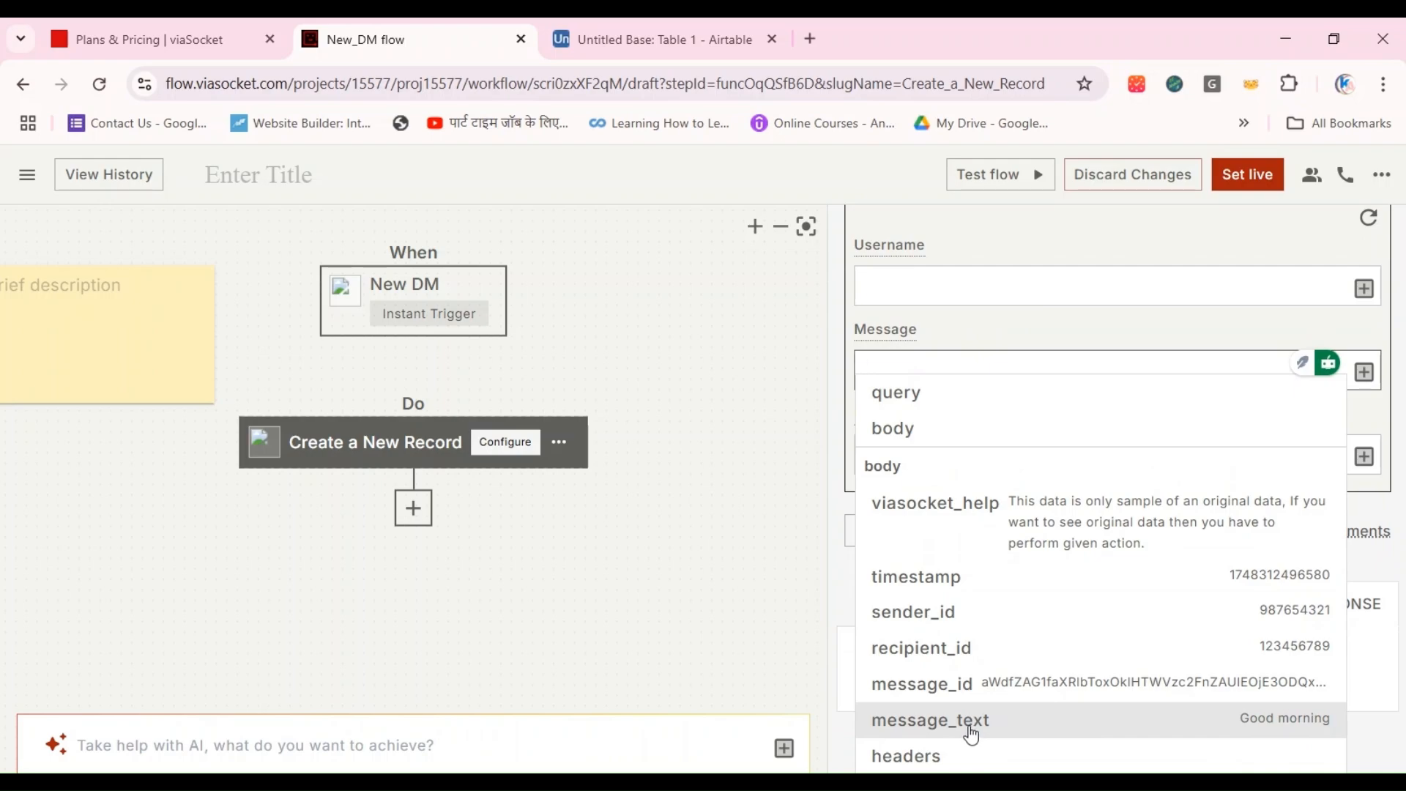
pyautogui.click(970, 725)
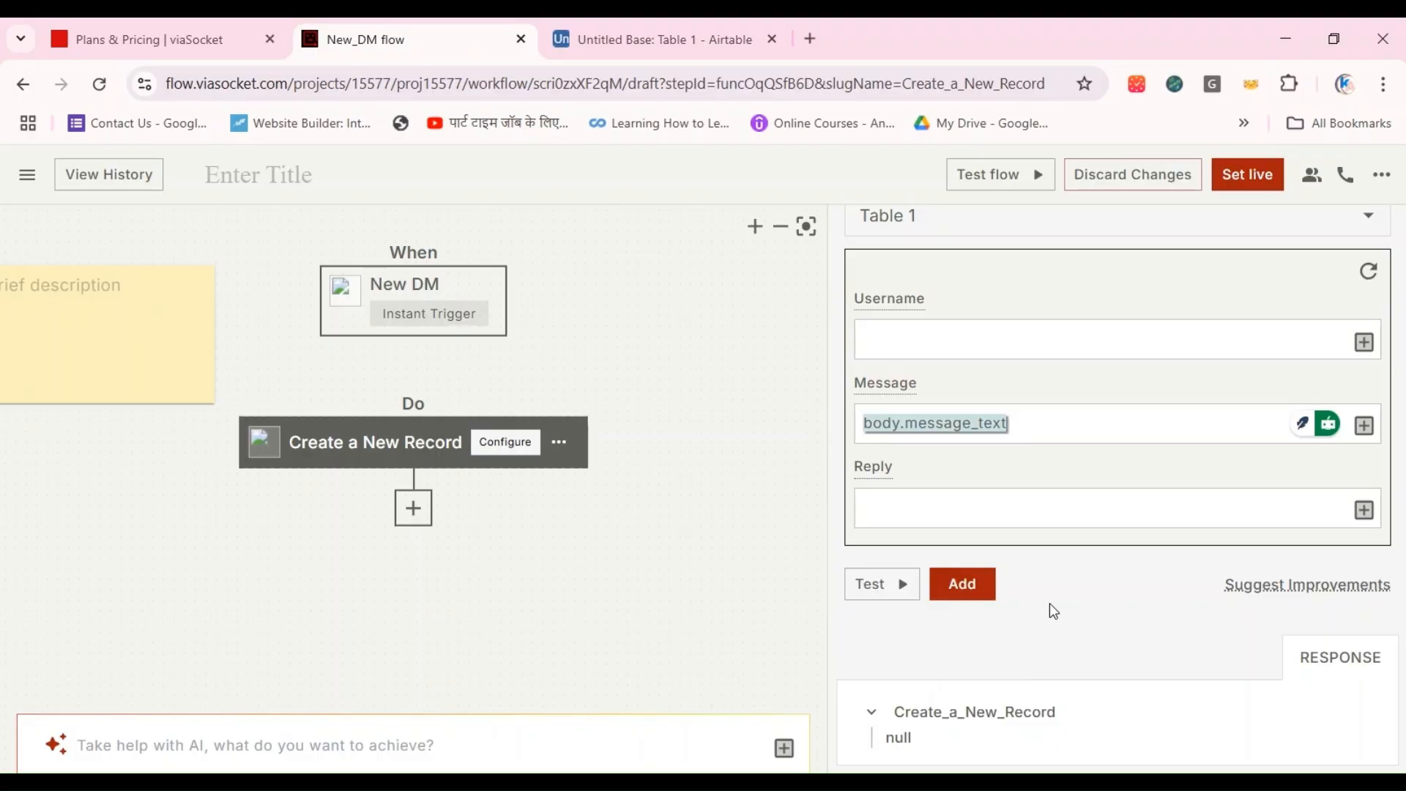
# Step: Check the values offered for the Reply and Username fields and review the New DM trigger's sample response
pyautogui.click(940, 522)
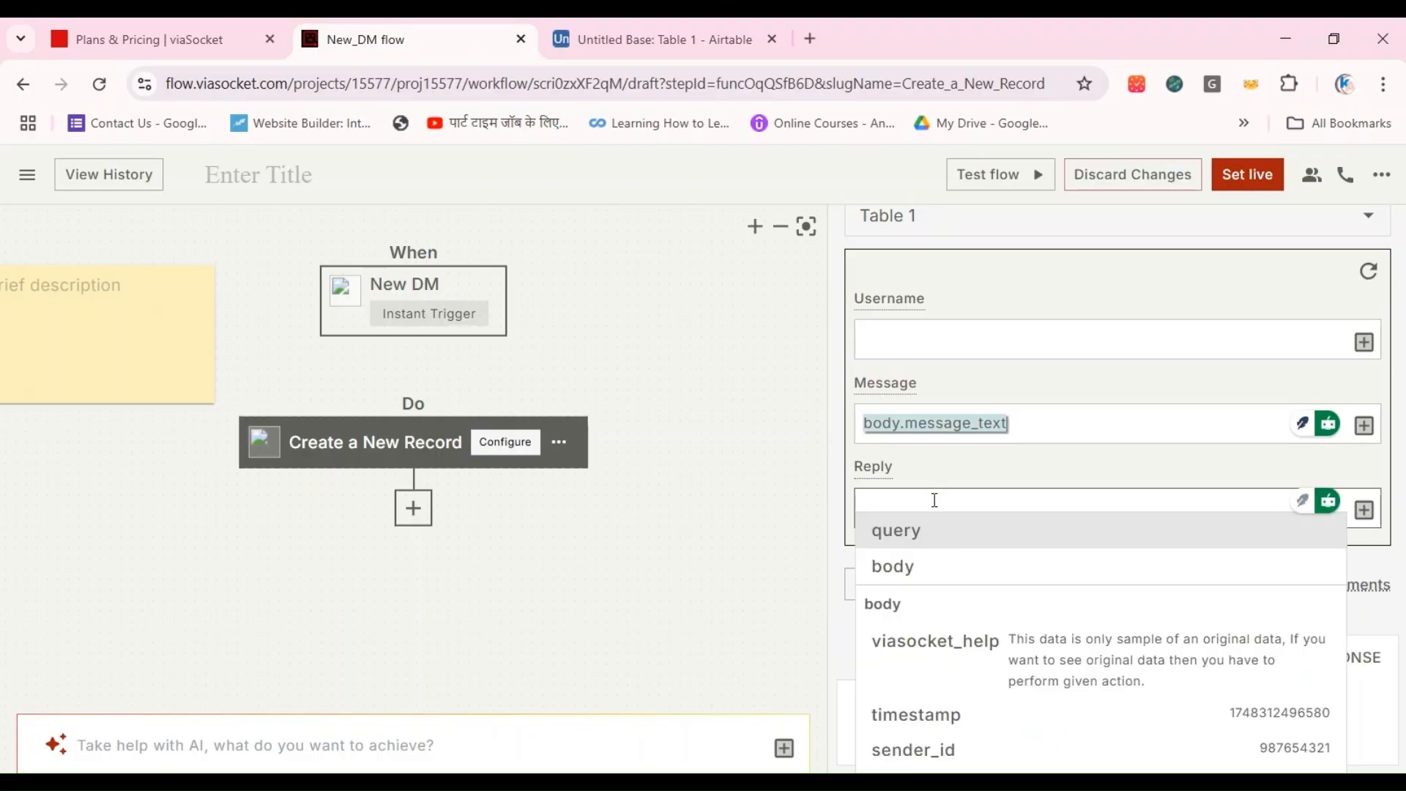
pyautogui.click(891, 331)
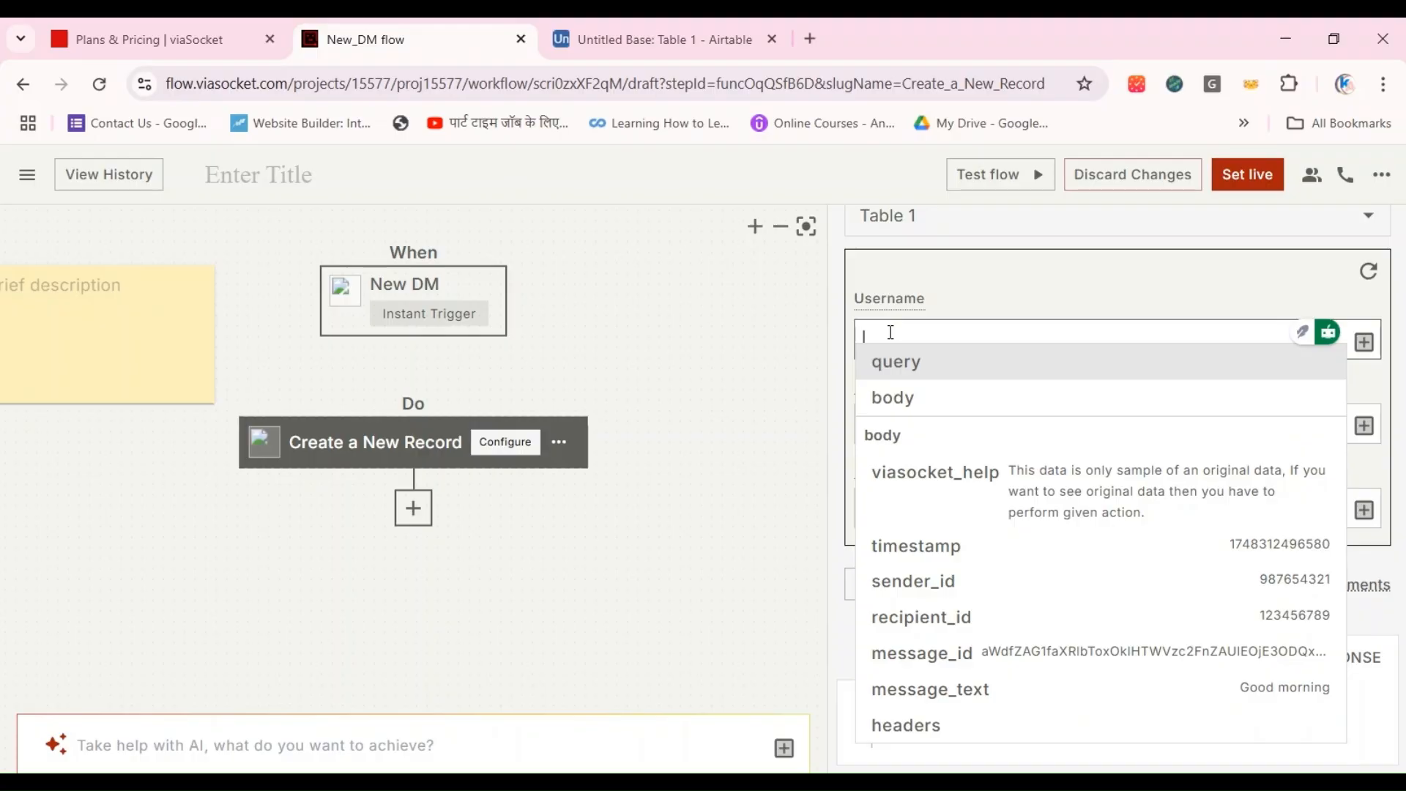
pyautogui.click(742, 299)
pyautogui.click(410, 283)
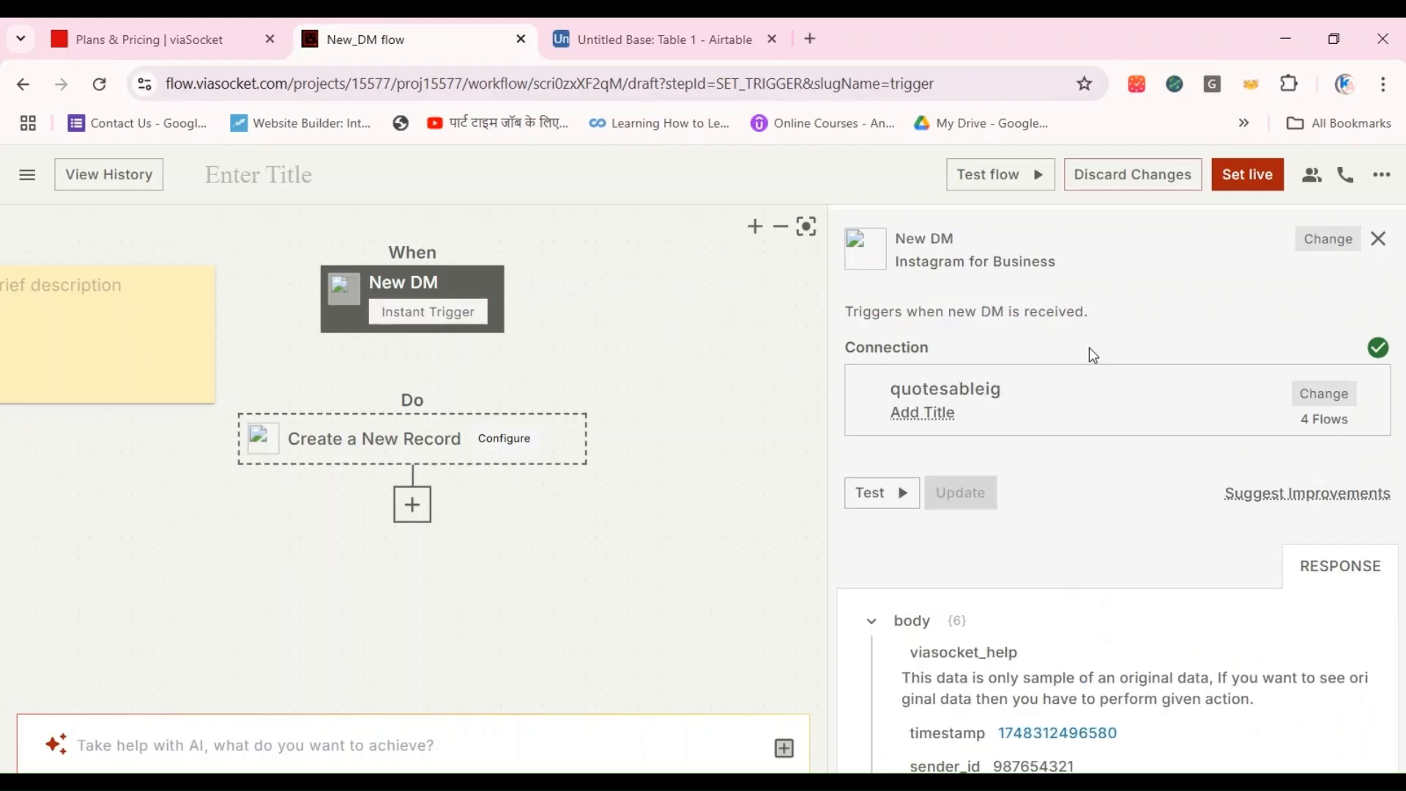
pyautogui.scroll(-3, 1149, 543)
pyautogui.scroll(3, 1150, 543)
# Step: Set the New DM flow live
pyautogui.click(1382, 181)
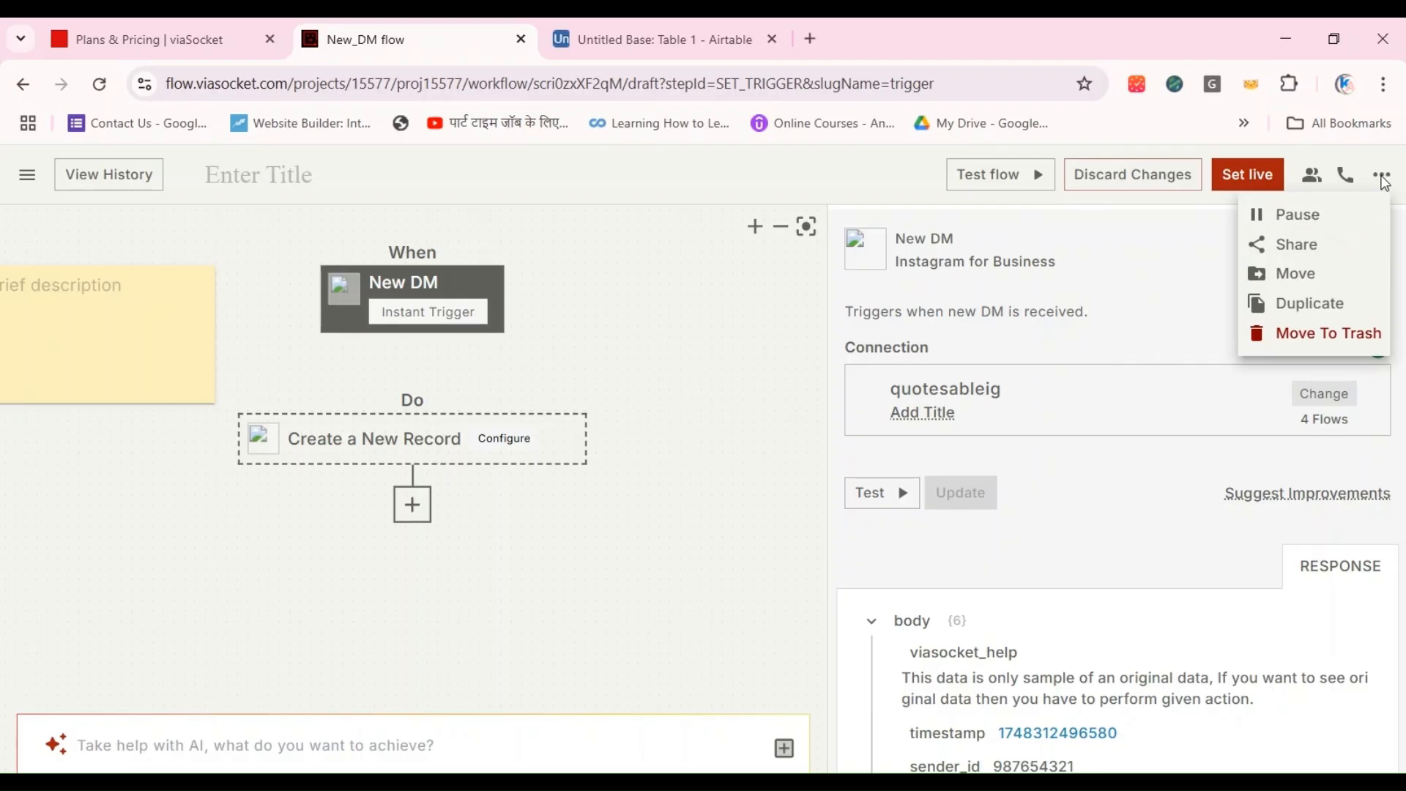
pyautogui.click(1078, 295)
pyautogui.click(1247, 176)
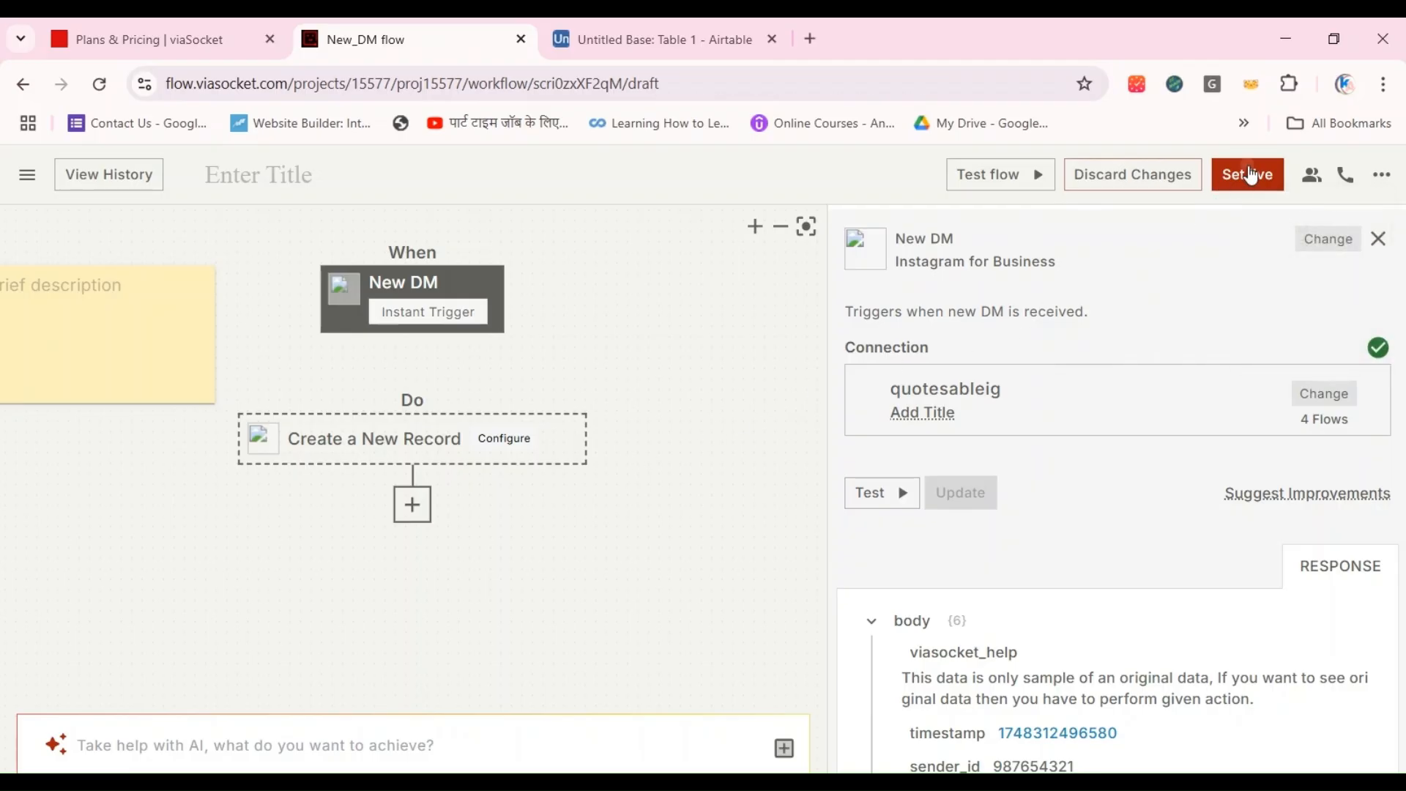
pyautogui.click(1062, 344)
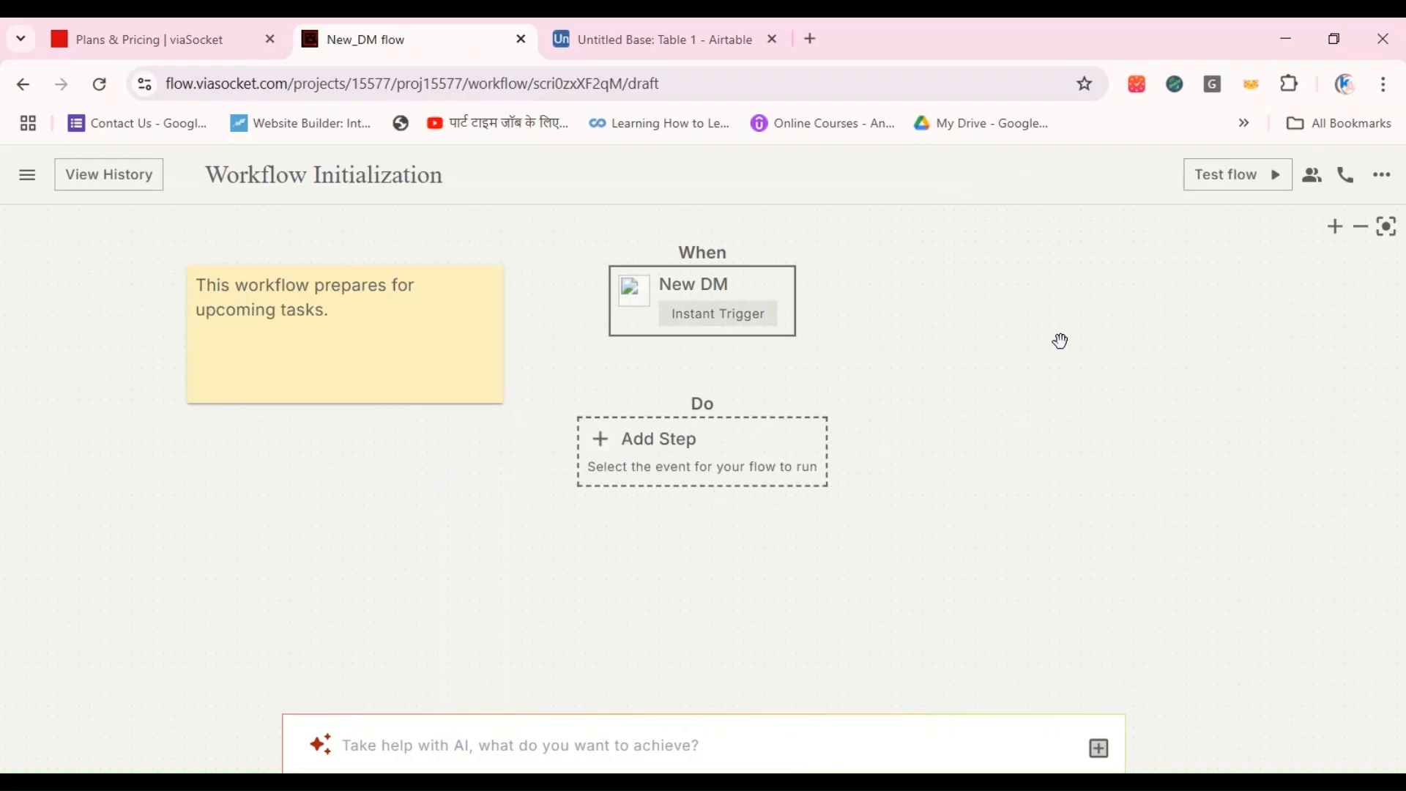
# Step: Test the flow with the sample payload and open the latest run in its history
pyautogui.click(1243, 177)
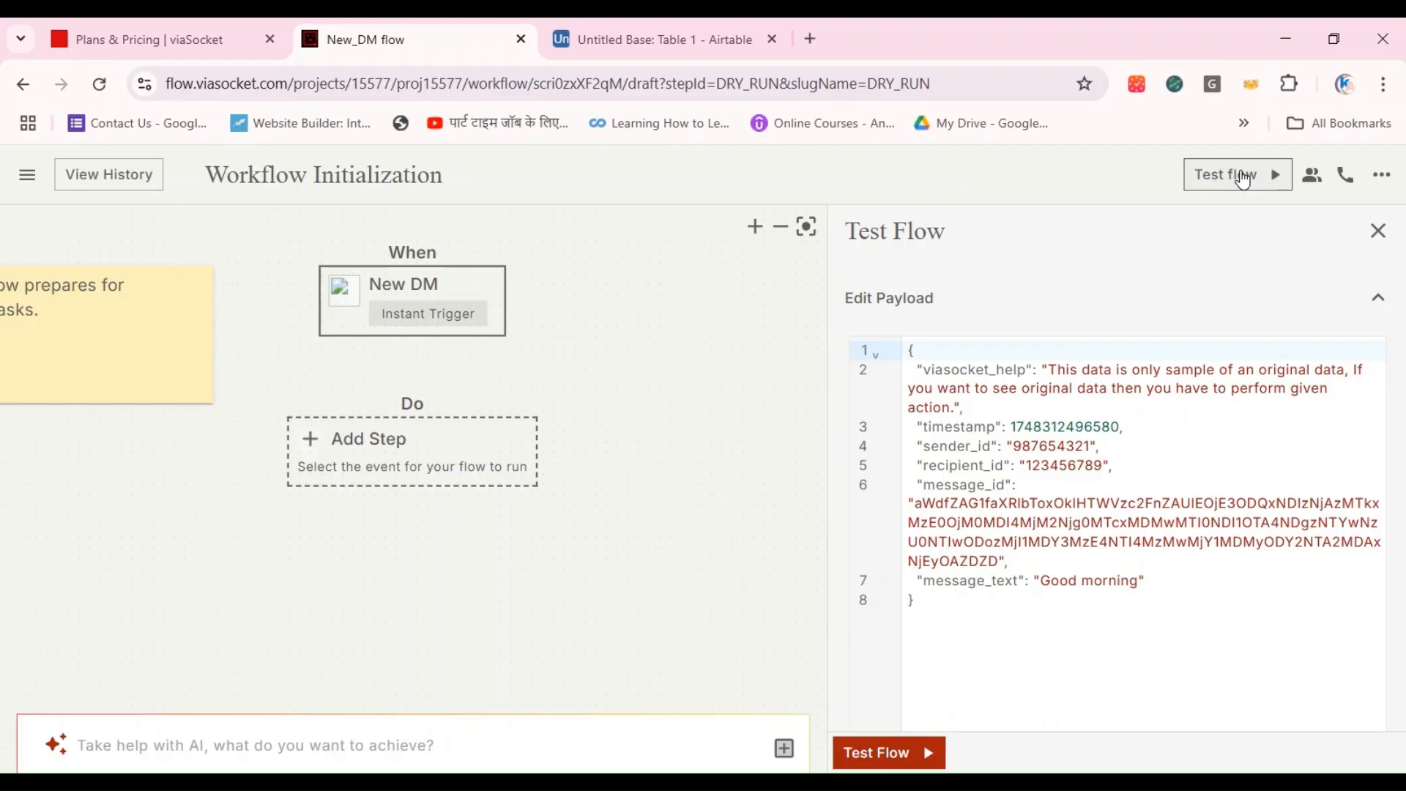
pyautogui.click(1243, 177)
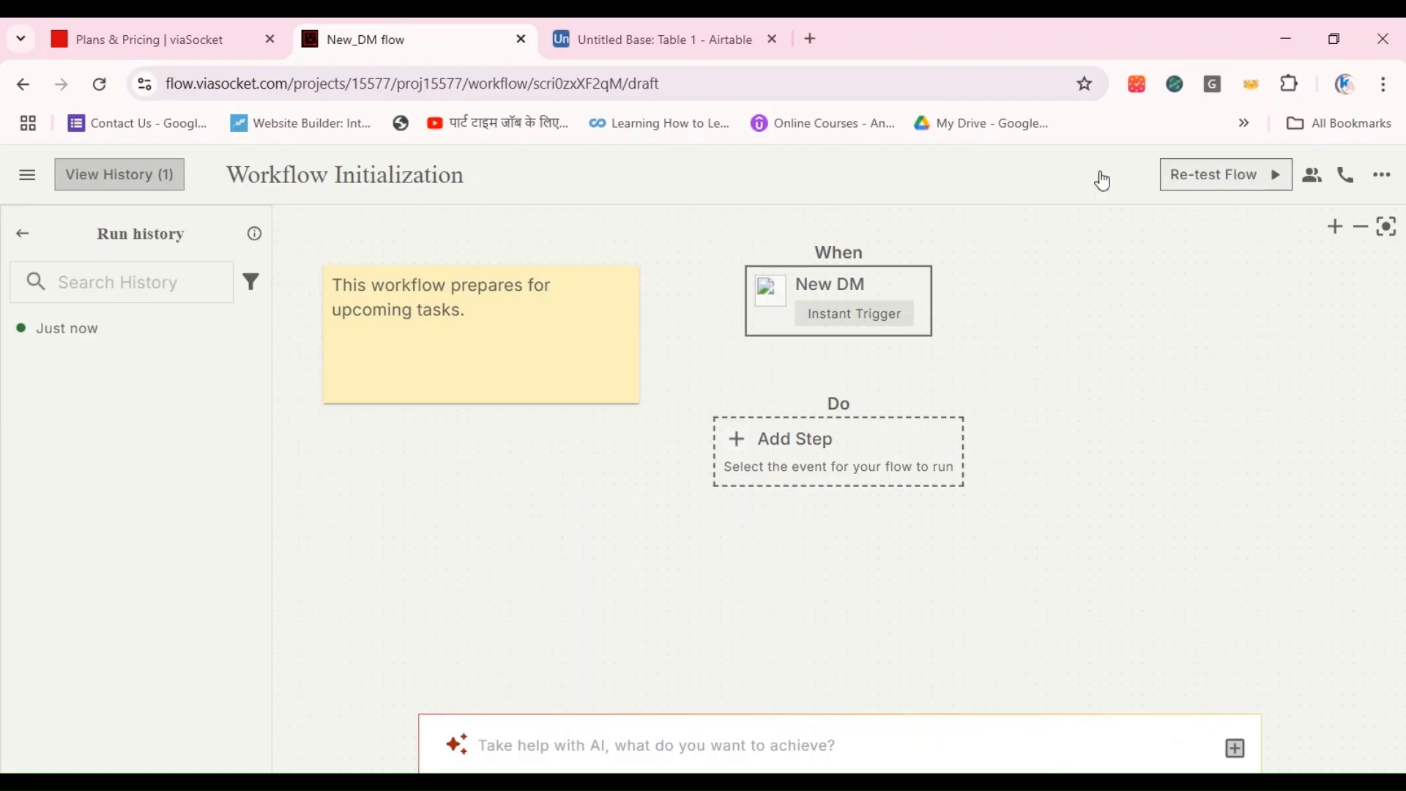
pyautogui.moveTo(113, 340)
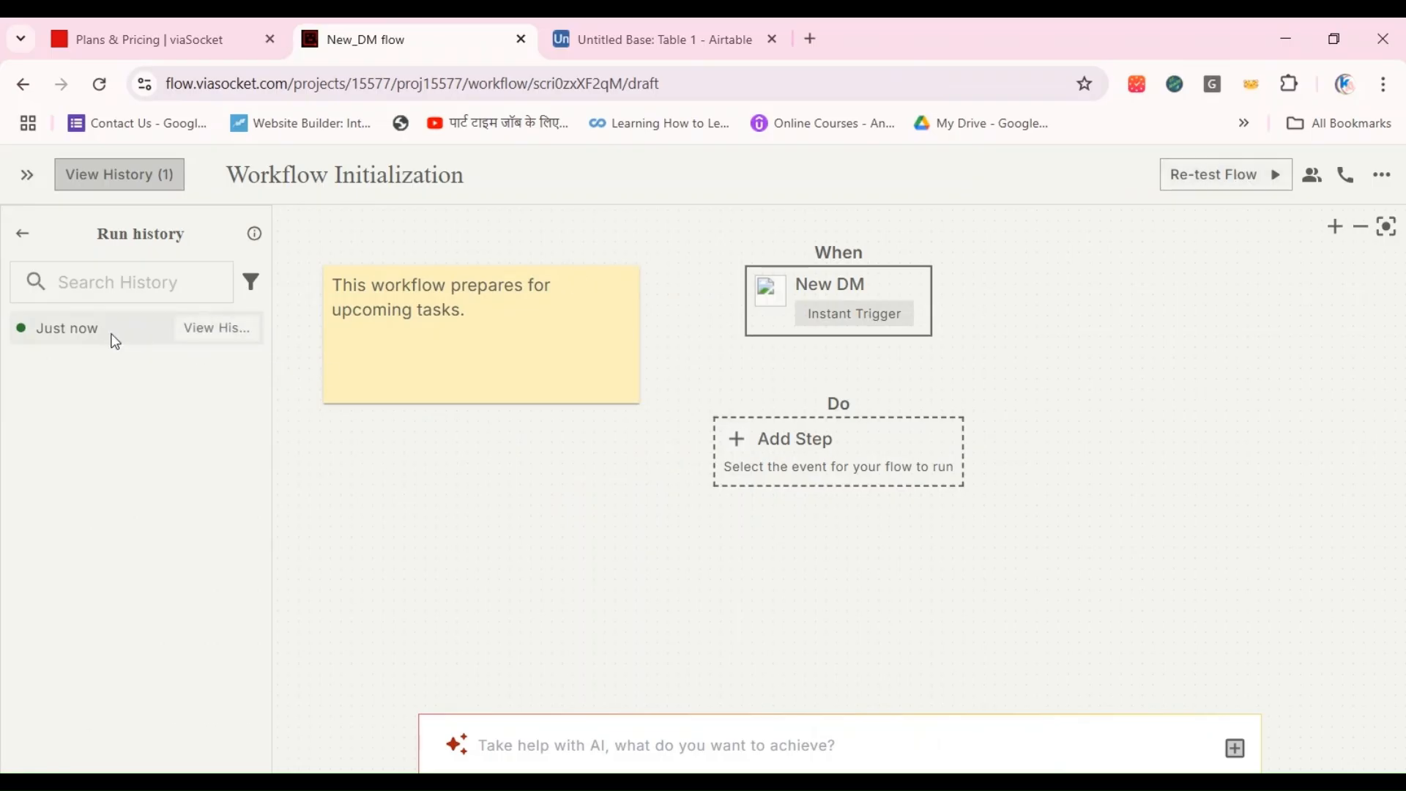
pyautogui.click(114, 341)
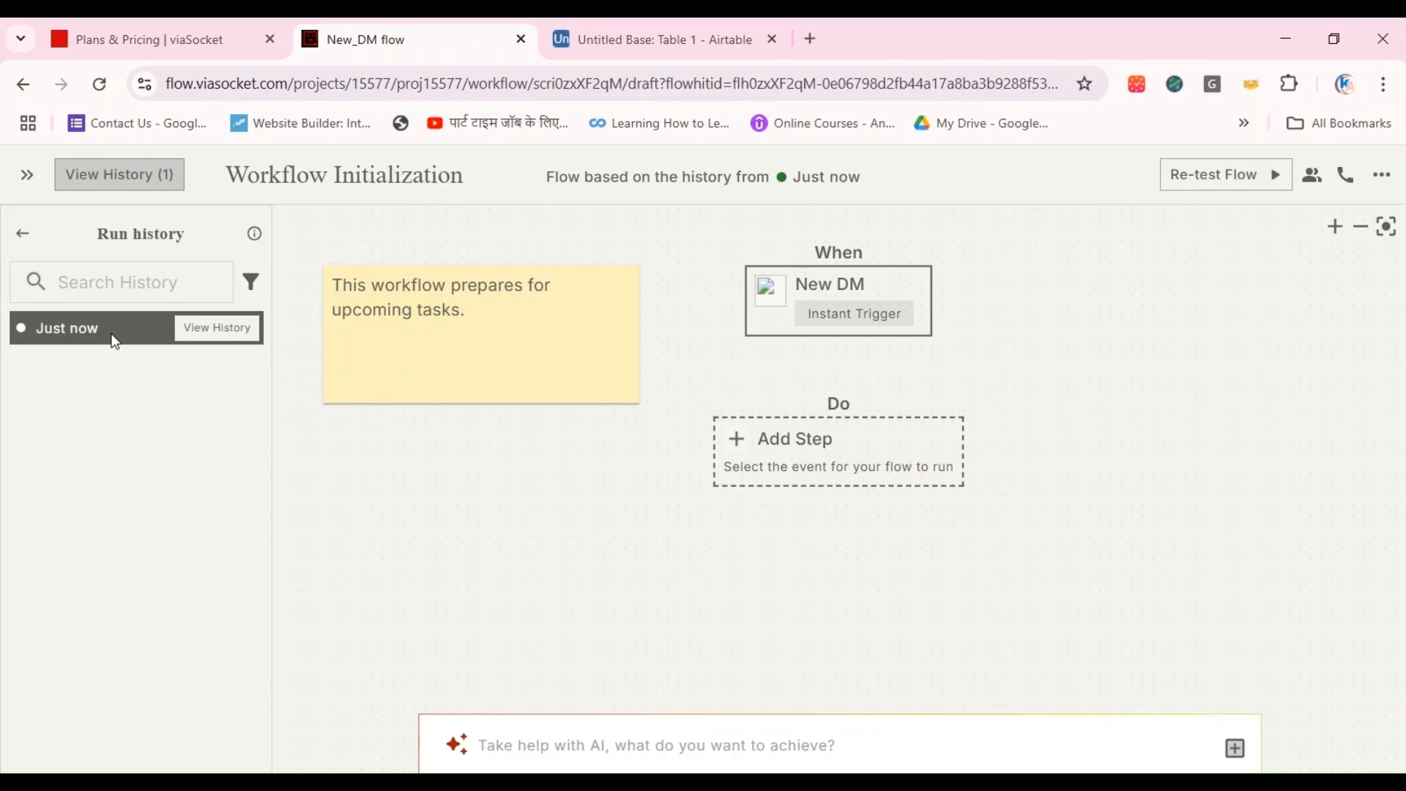
# Step: Examine the latest run's payload, body, headers and response in the run history, and return to the flow editor
pyautogui.click(200, 336)
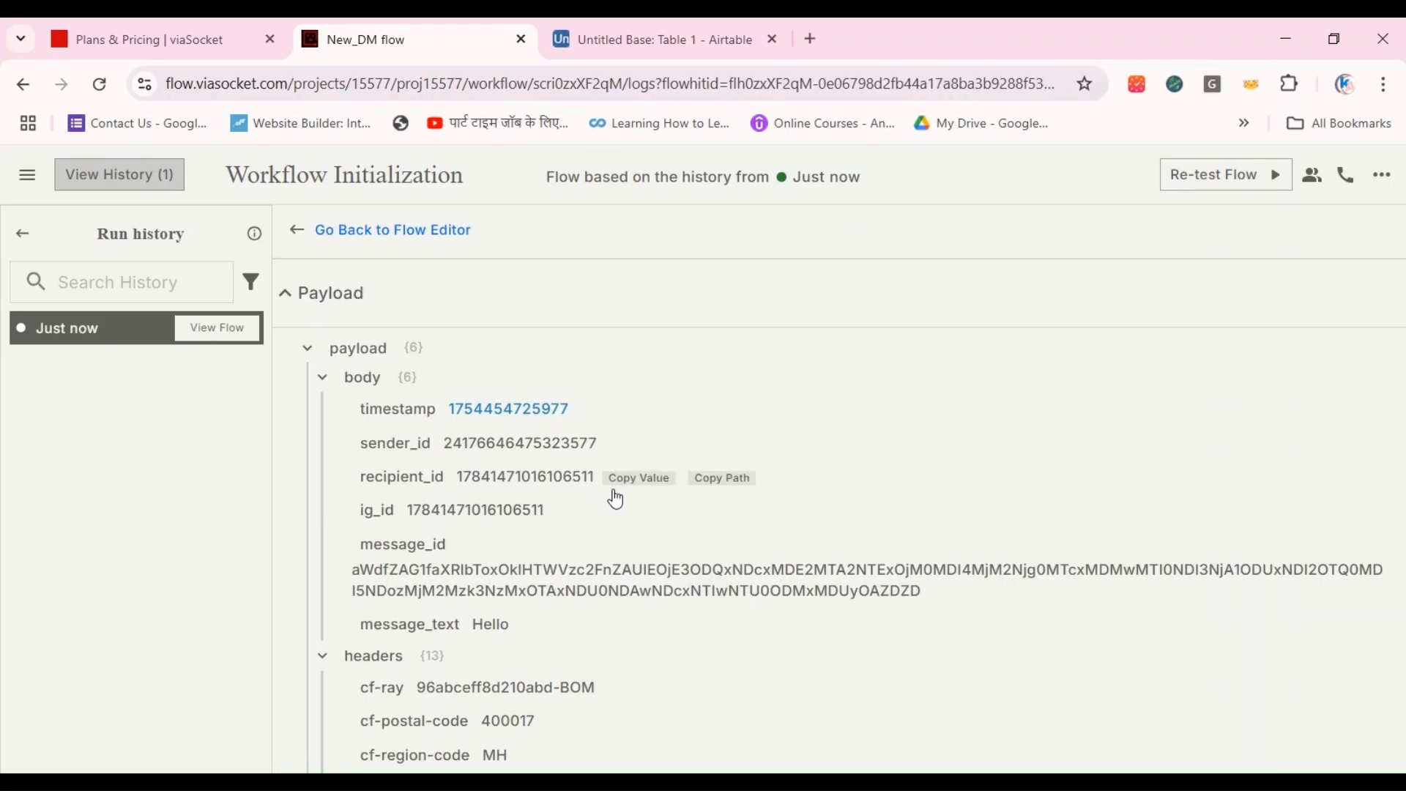
pyautogui.scroll(-9, 575, 623)
pyautogui.scroll(4, 575, 624)
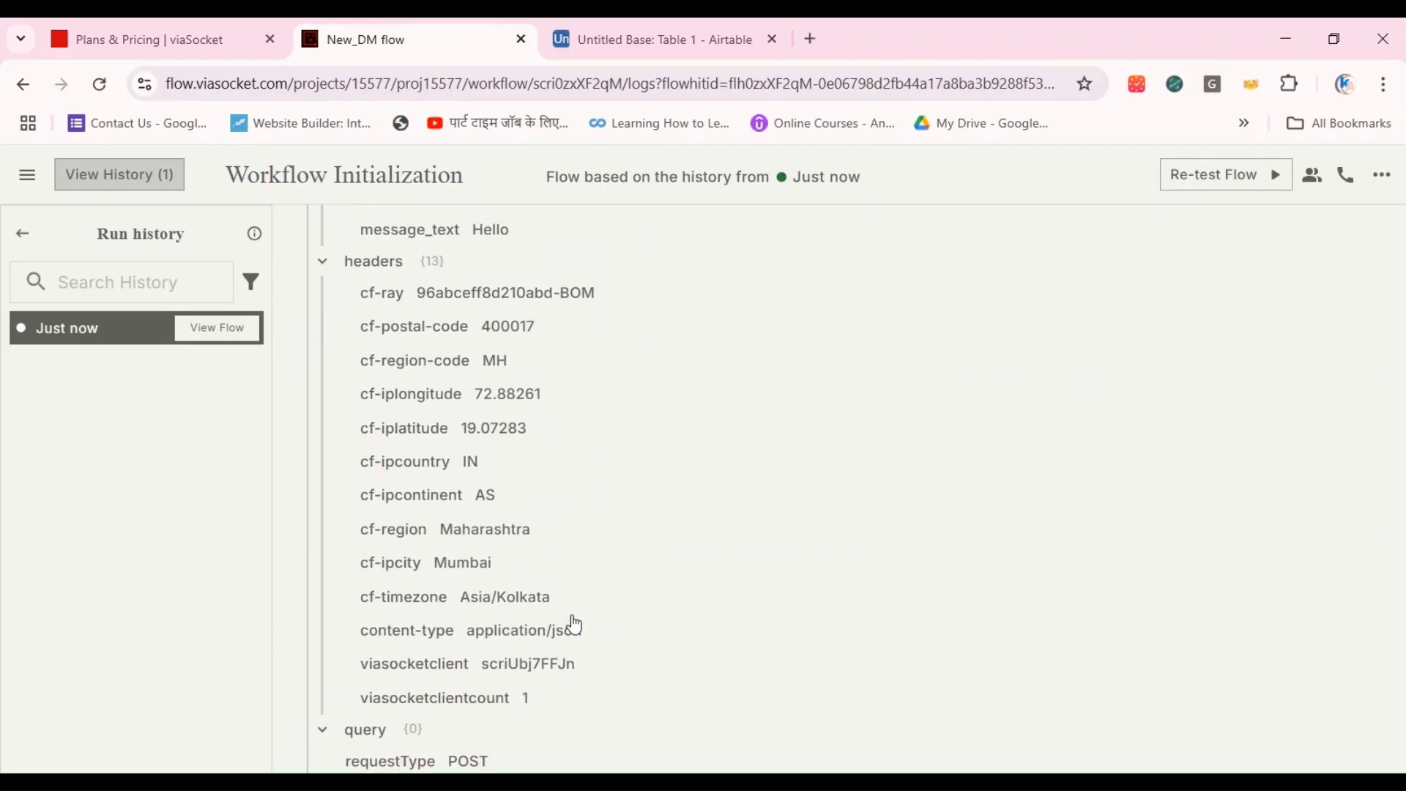
pyautogui.scroll(3, 574, 623)
pyautogui.scroll(-7, 574, 625)
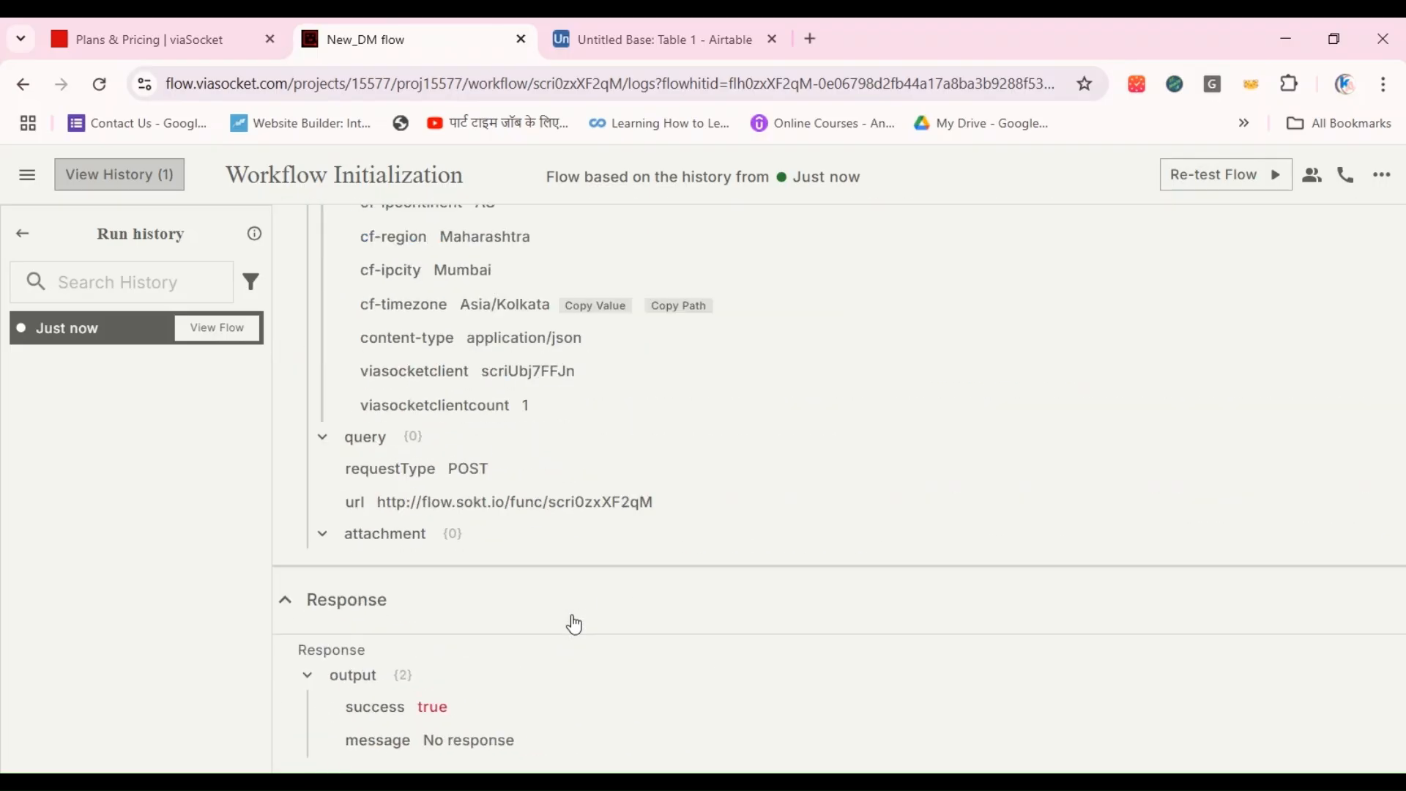
pyautogui.scroll(5, 575, 625)
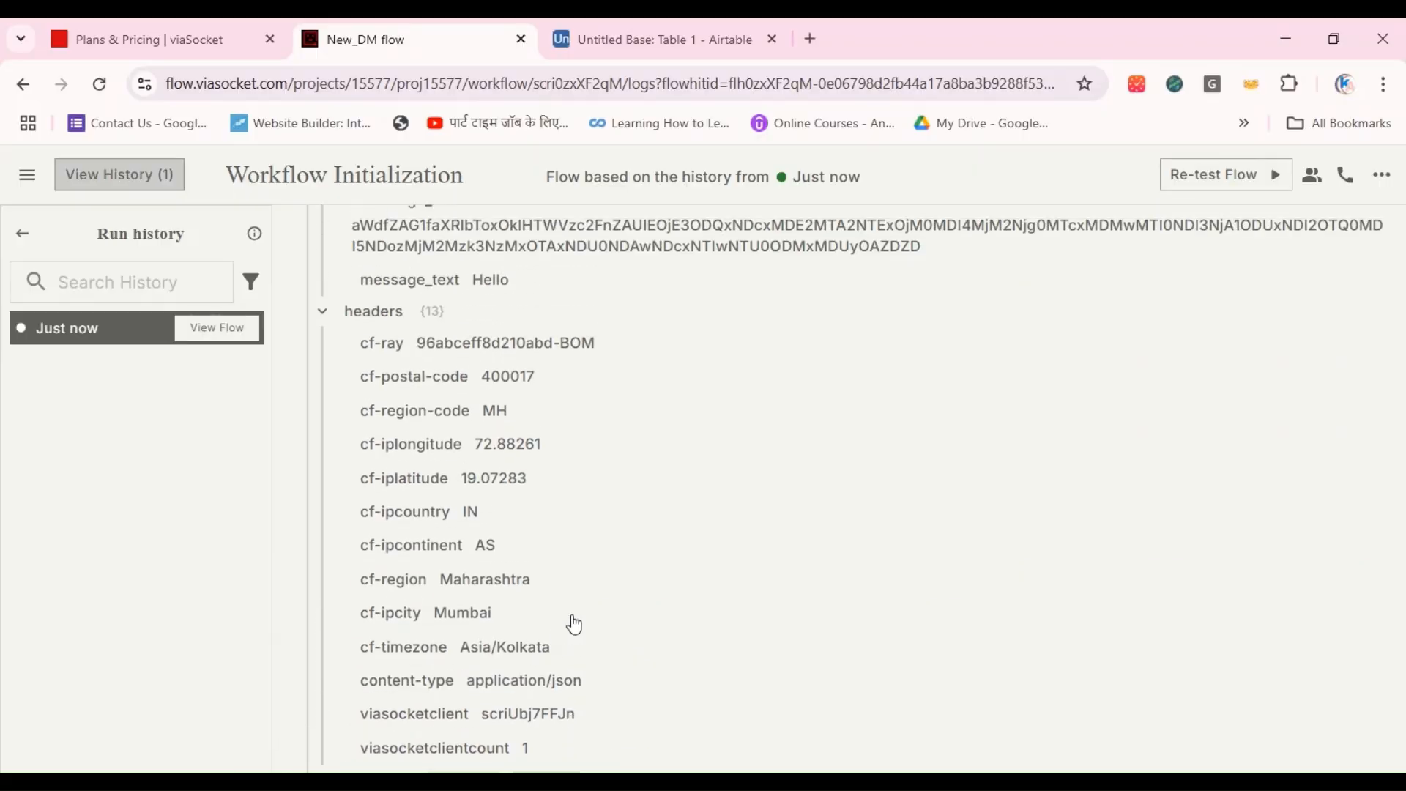
pyautogui.scroll(5, 575, 624)
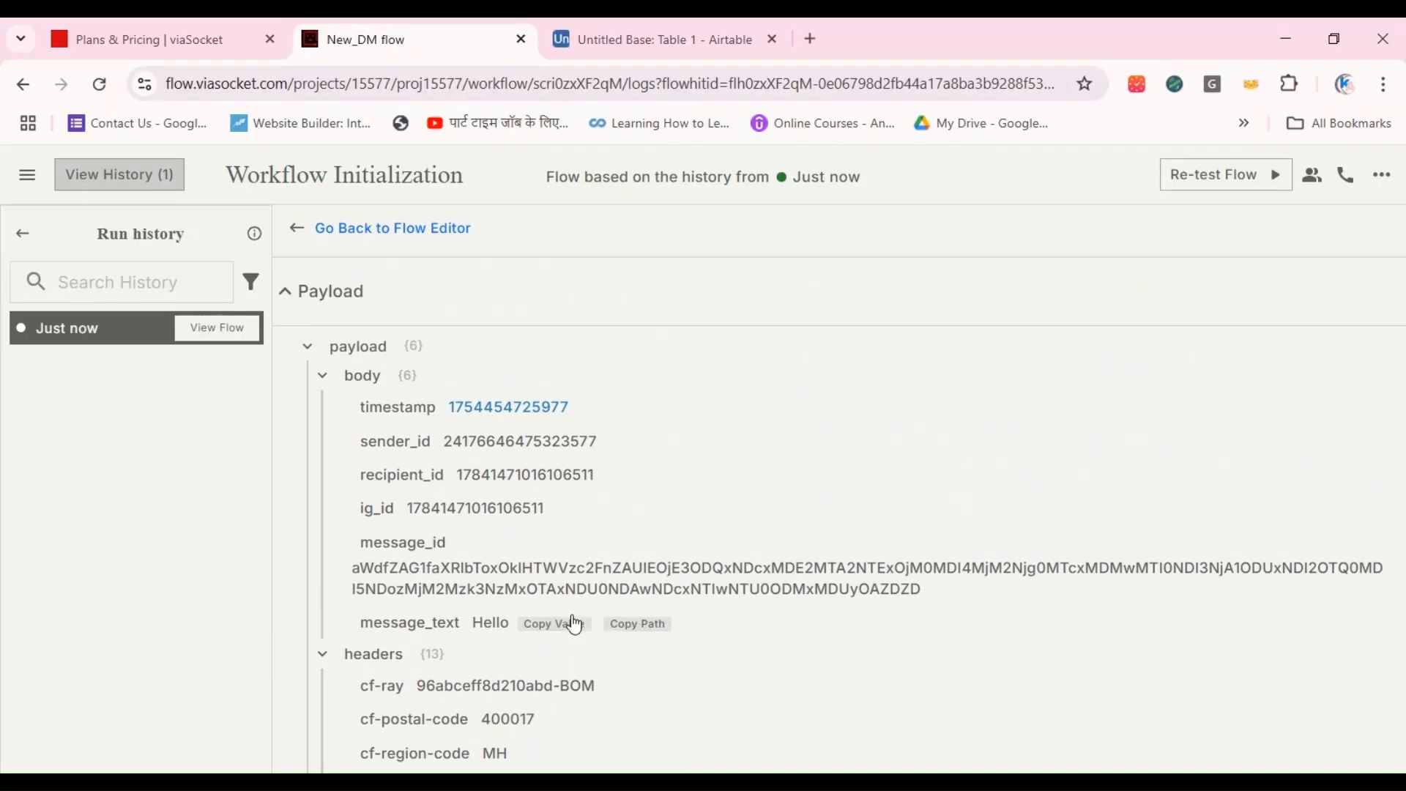
pyautogui.click(321, 379)
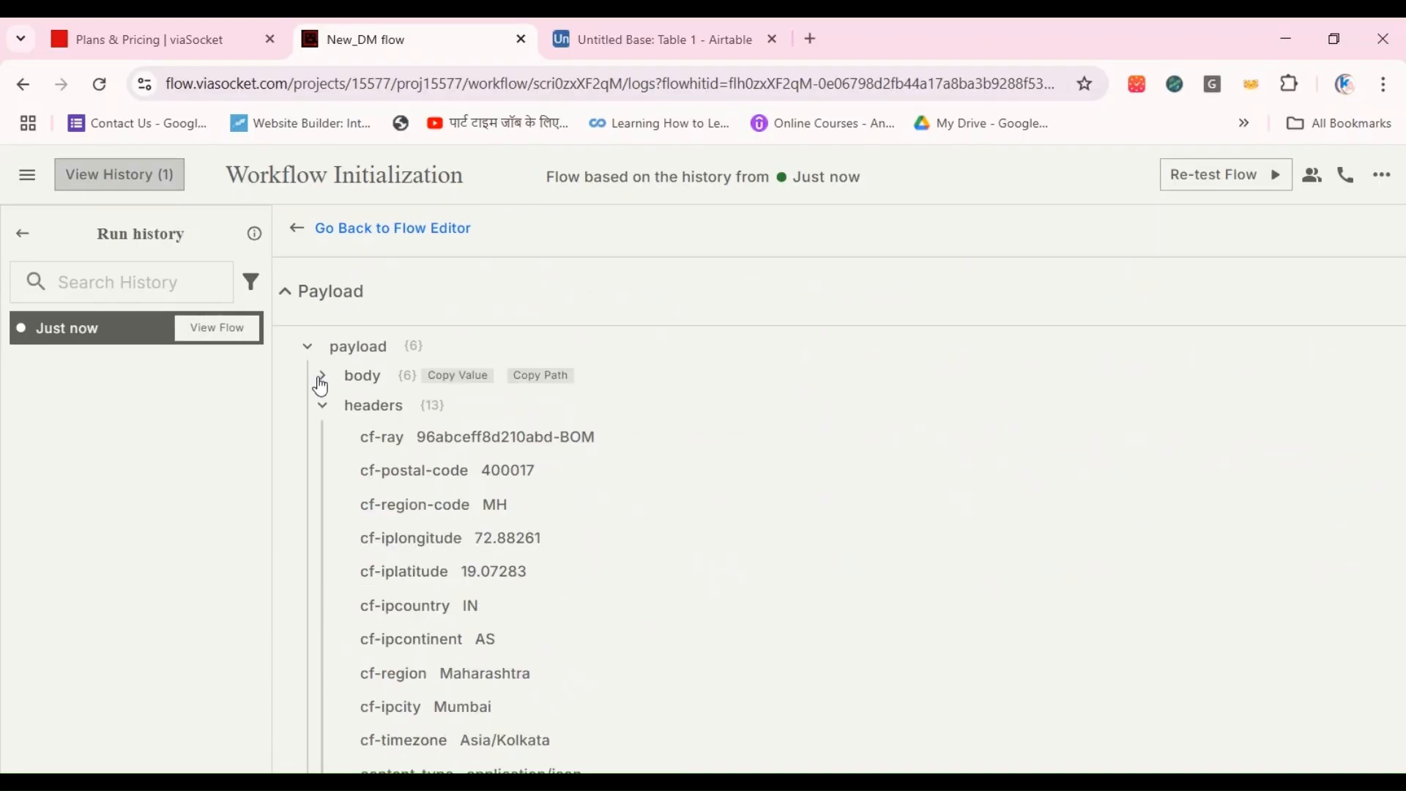
pyautogui.click(321, 377)
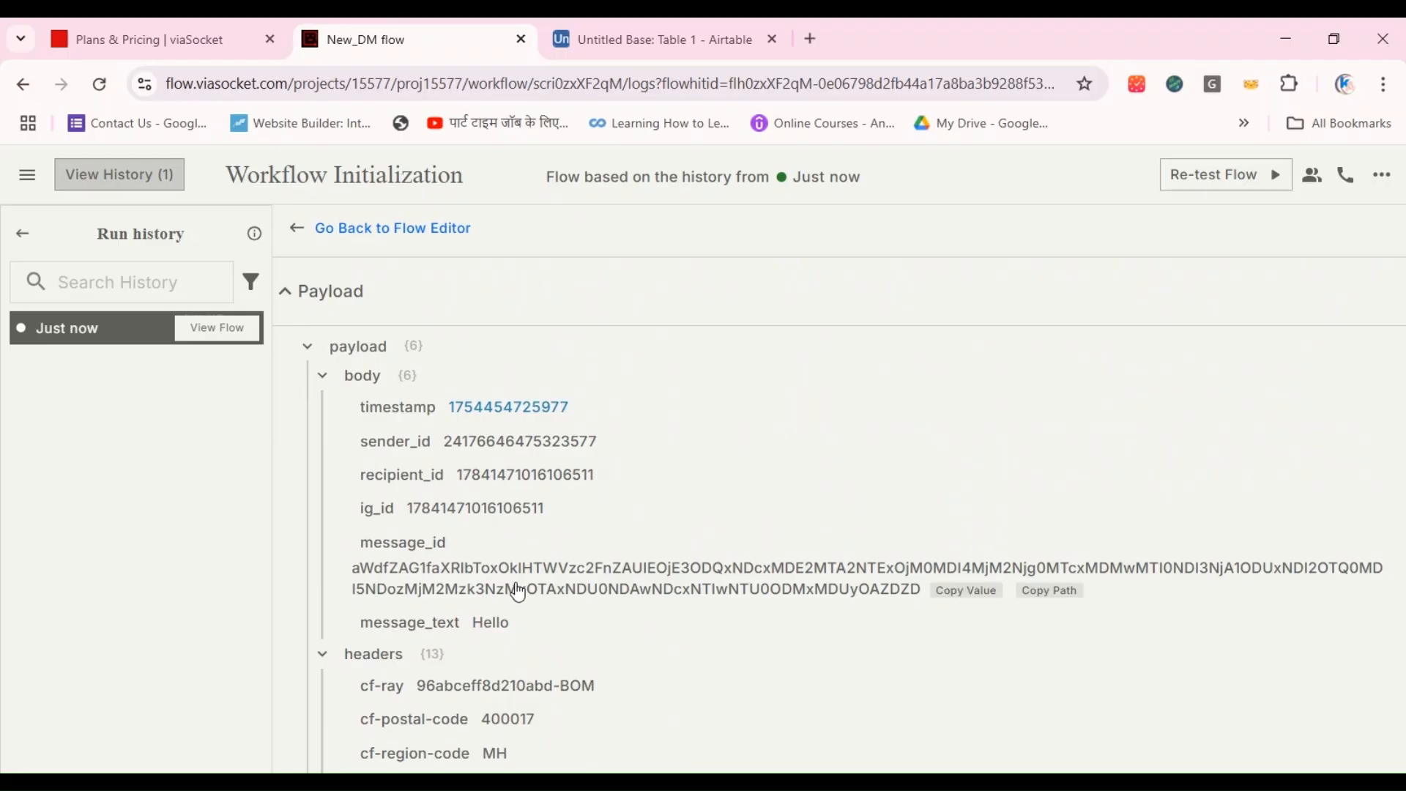
pyautogui.scroll(-7, 518, 591)
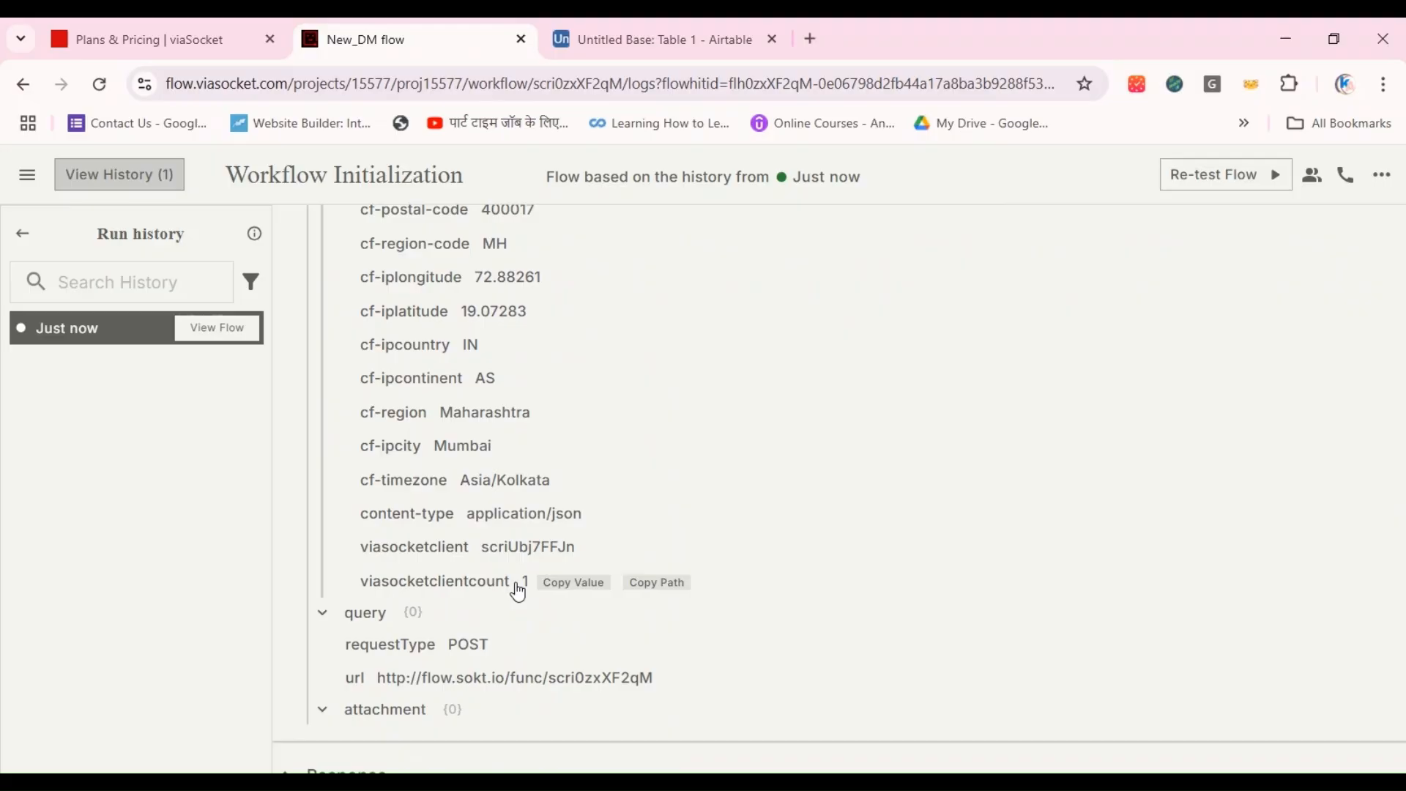
pyautogui.scroll(-3, 519, 592)
pyautogui.scroll(10, 515, 600)
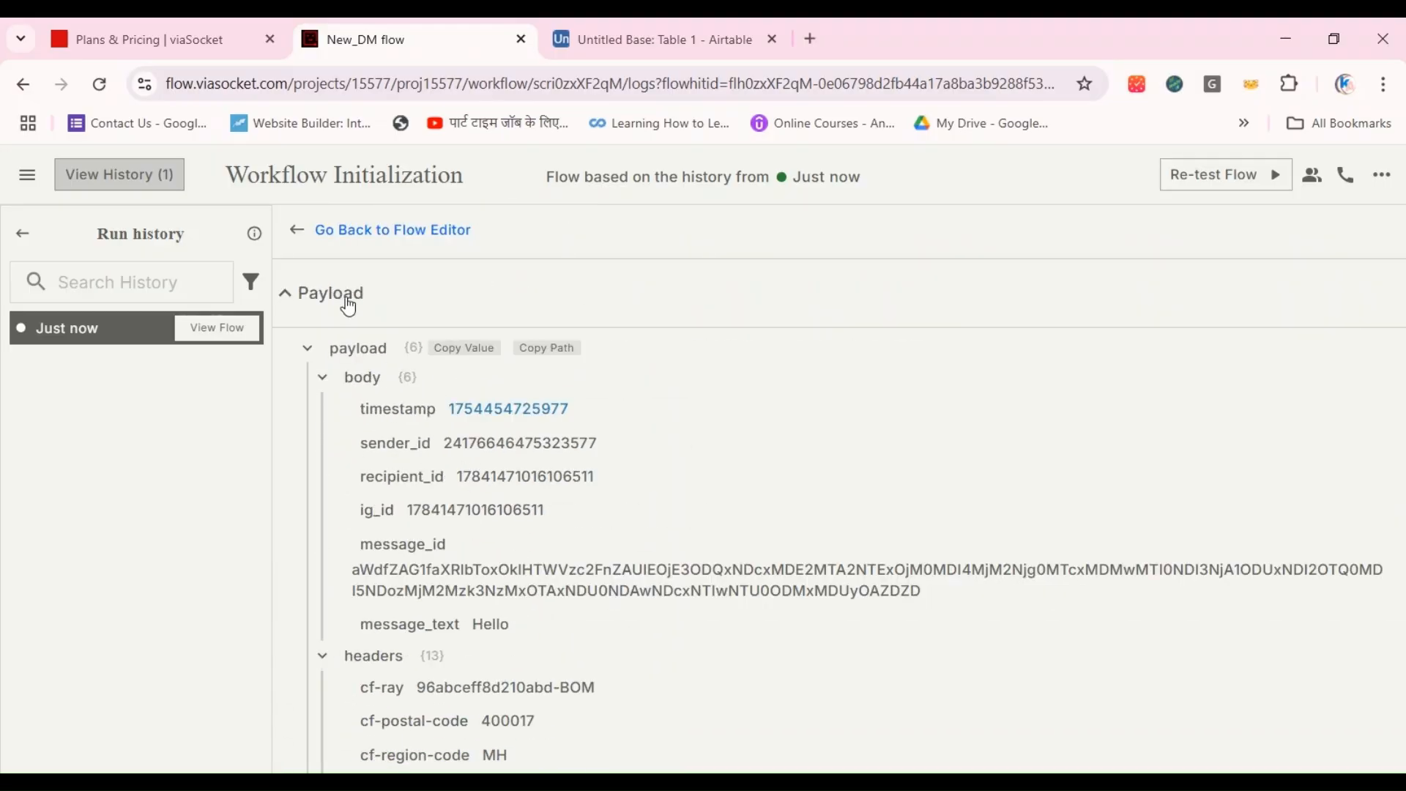
pyautogui.click(295, 230)
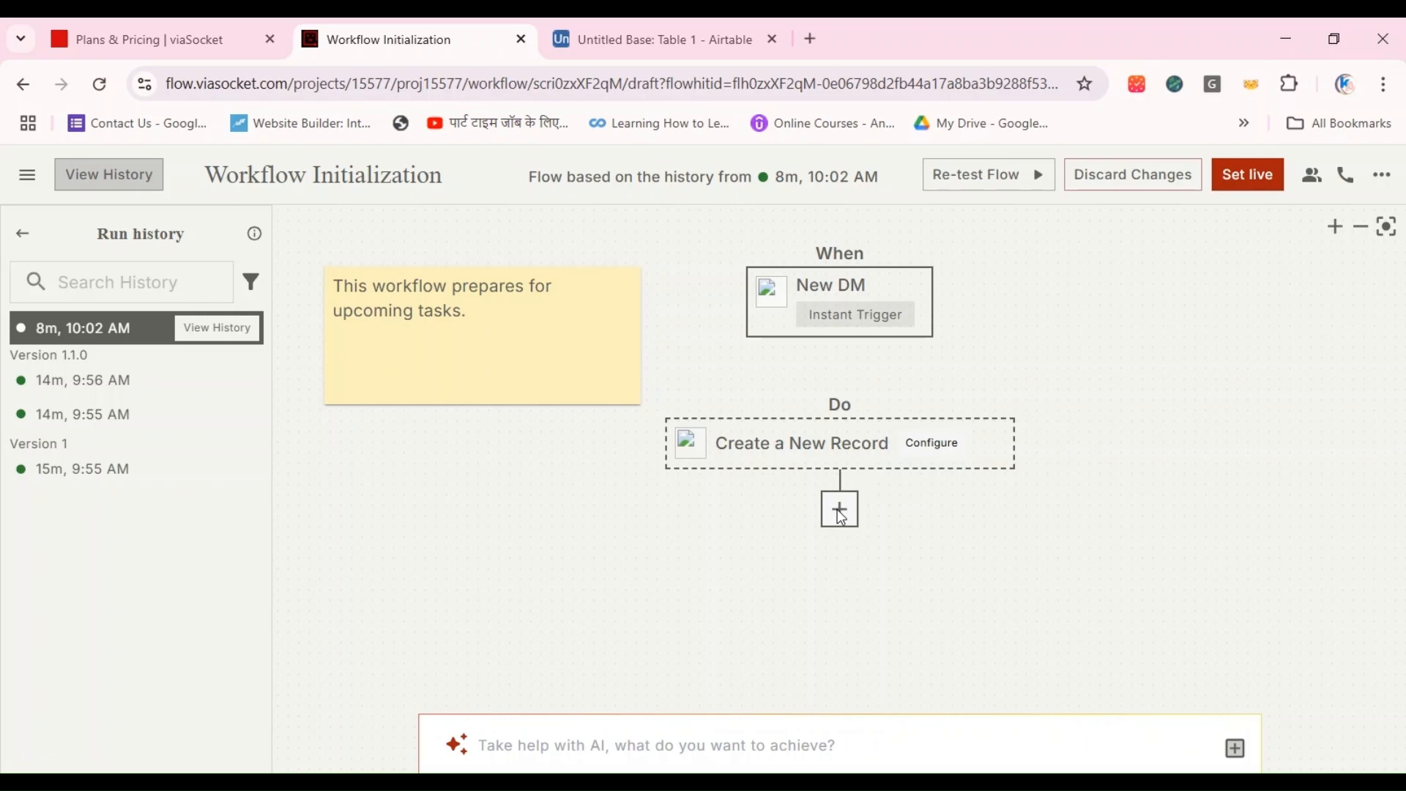
# Step: Add an OpenRouter Generate Response step after the Create a New Record step
pyautogui.click(840, 509)
pyautogui.click(1049, 303)
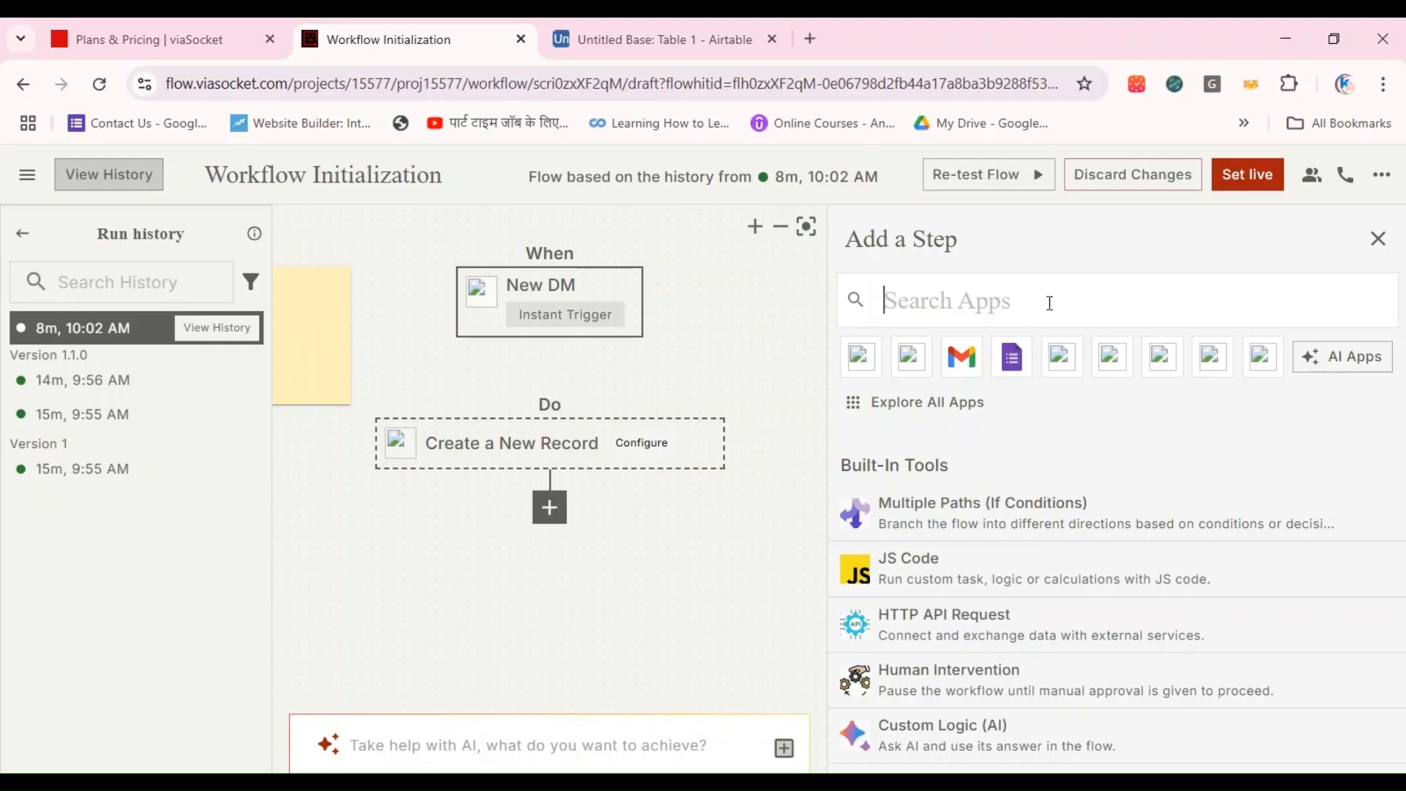
pyautogui.write('open')
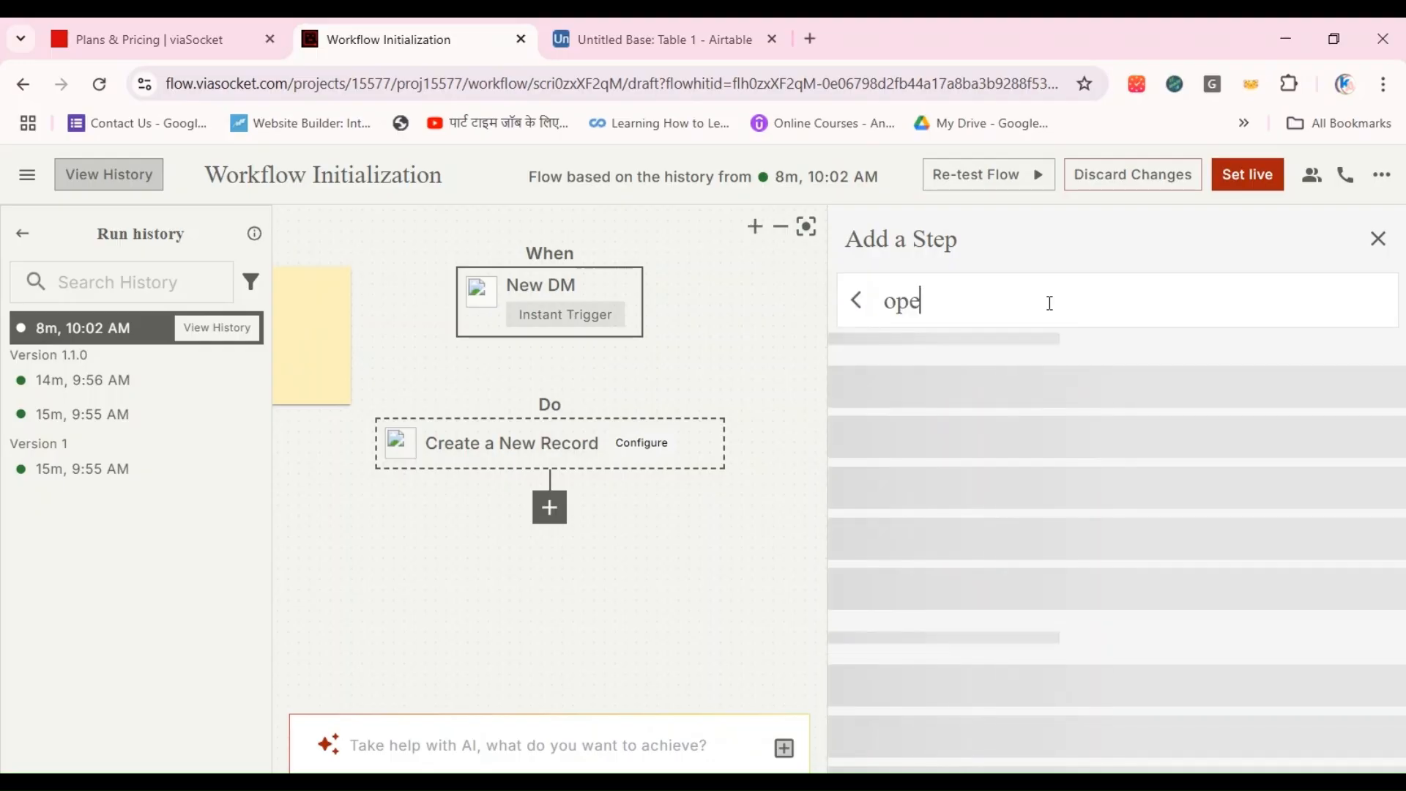
pyautogui.press('BackSpace')
pyautogui.write('ro')
pyautogui.press('BackSpace')
pyautogui.press('BackSpace')
pyautogui.write('nrout')
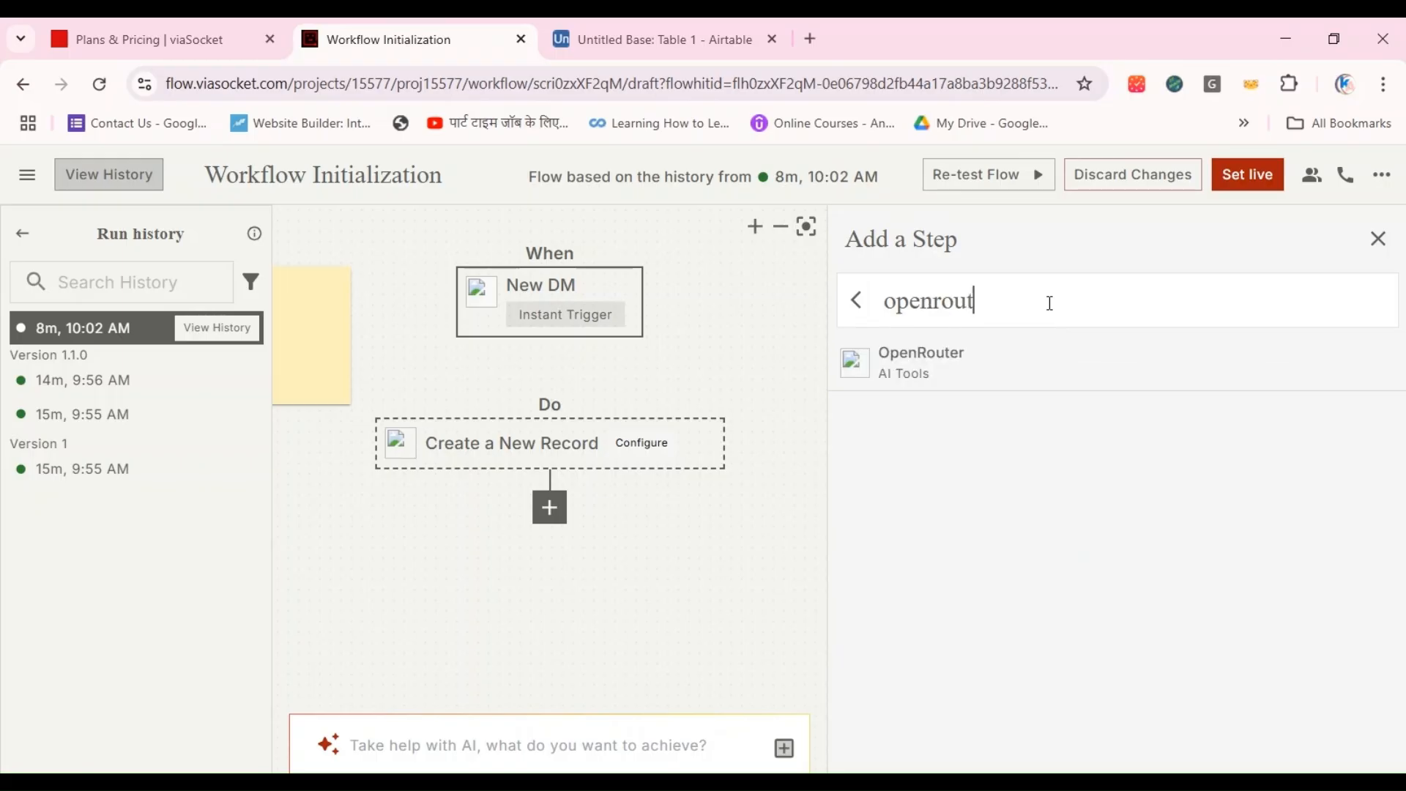
pyautogui.click(971, 359)
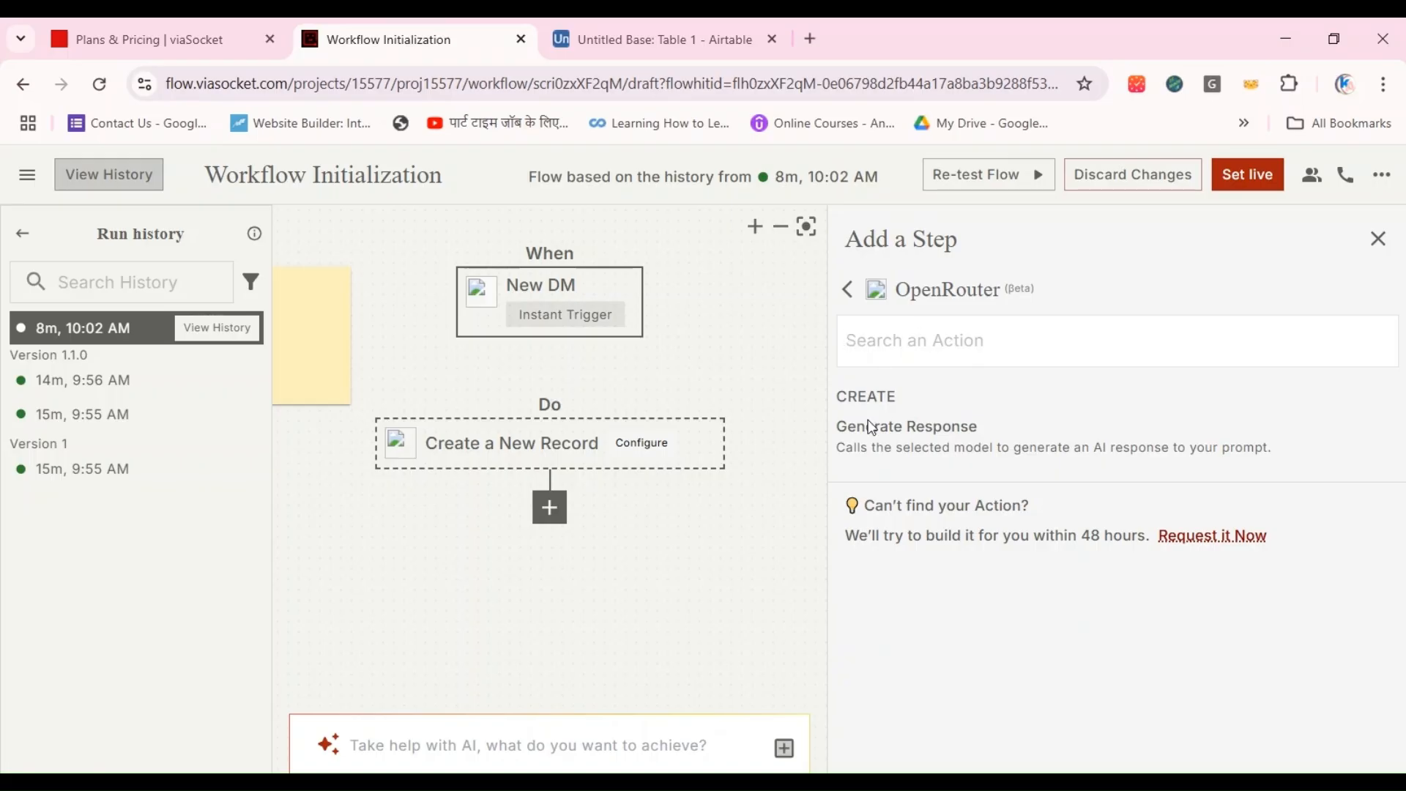
pyautogui.click(876, 445)
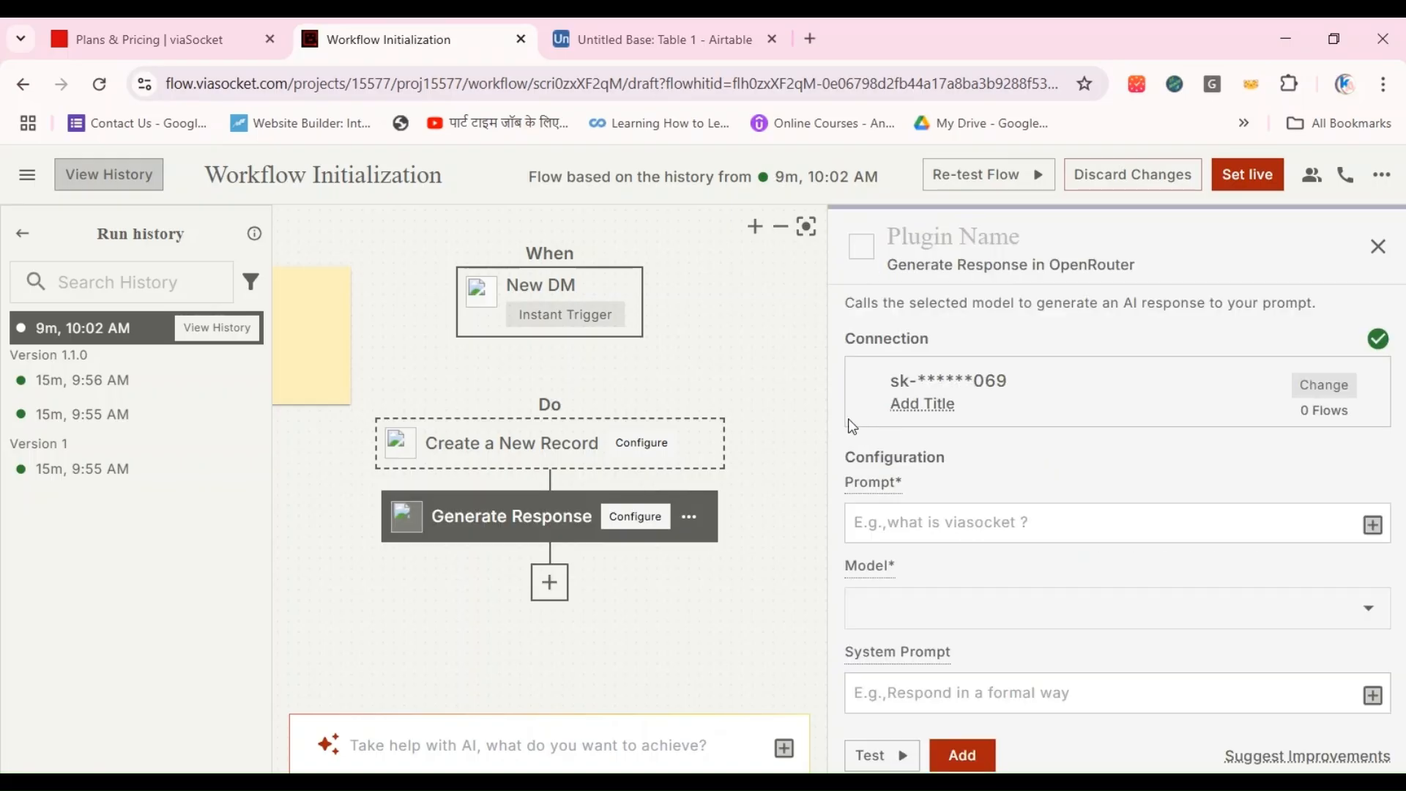
# Step: Select the saved OpenRouter connection for the Generate Response step and check the values offered for its Prompt field
pyautogui.click(960, 399)
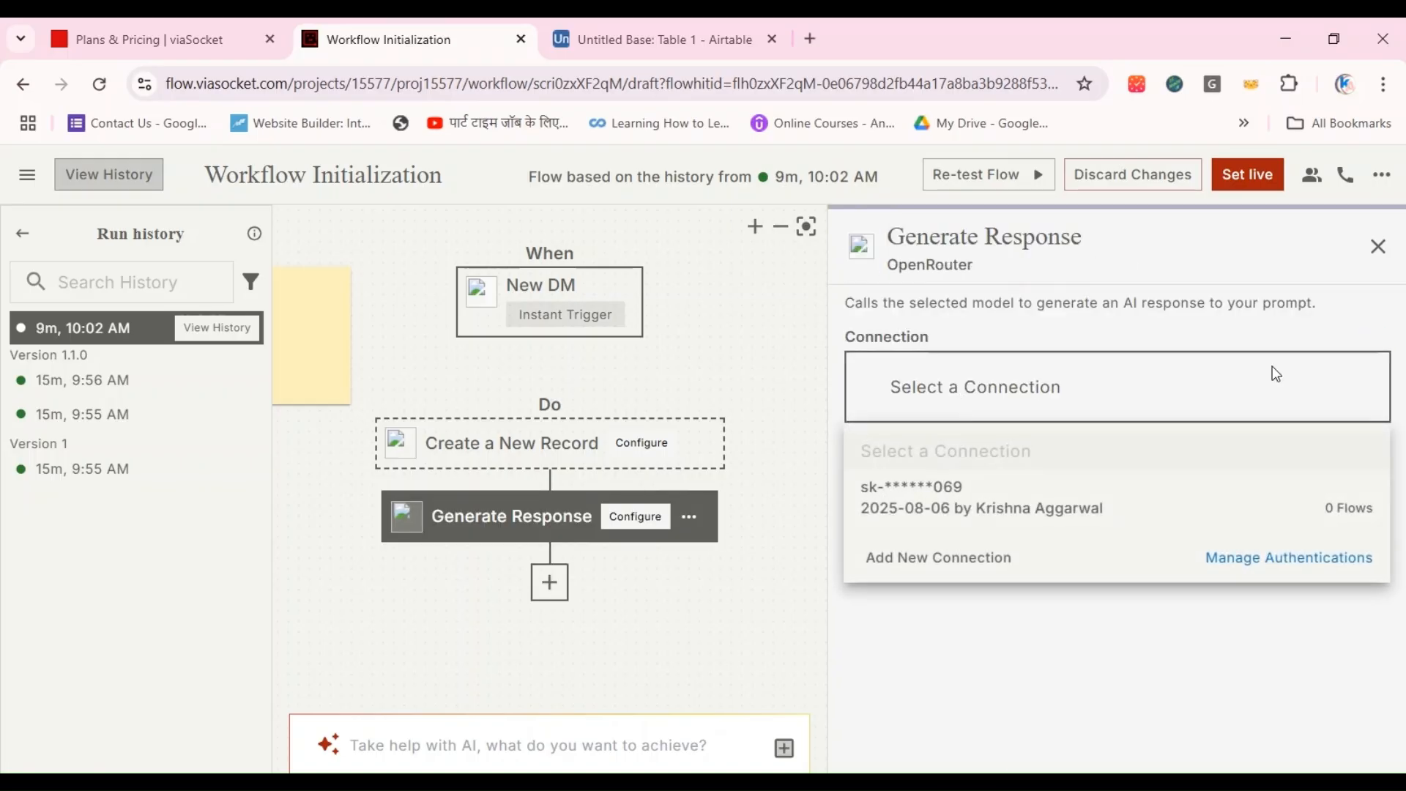
pyautogui.click(1025, 500)
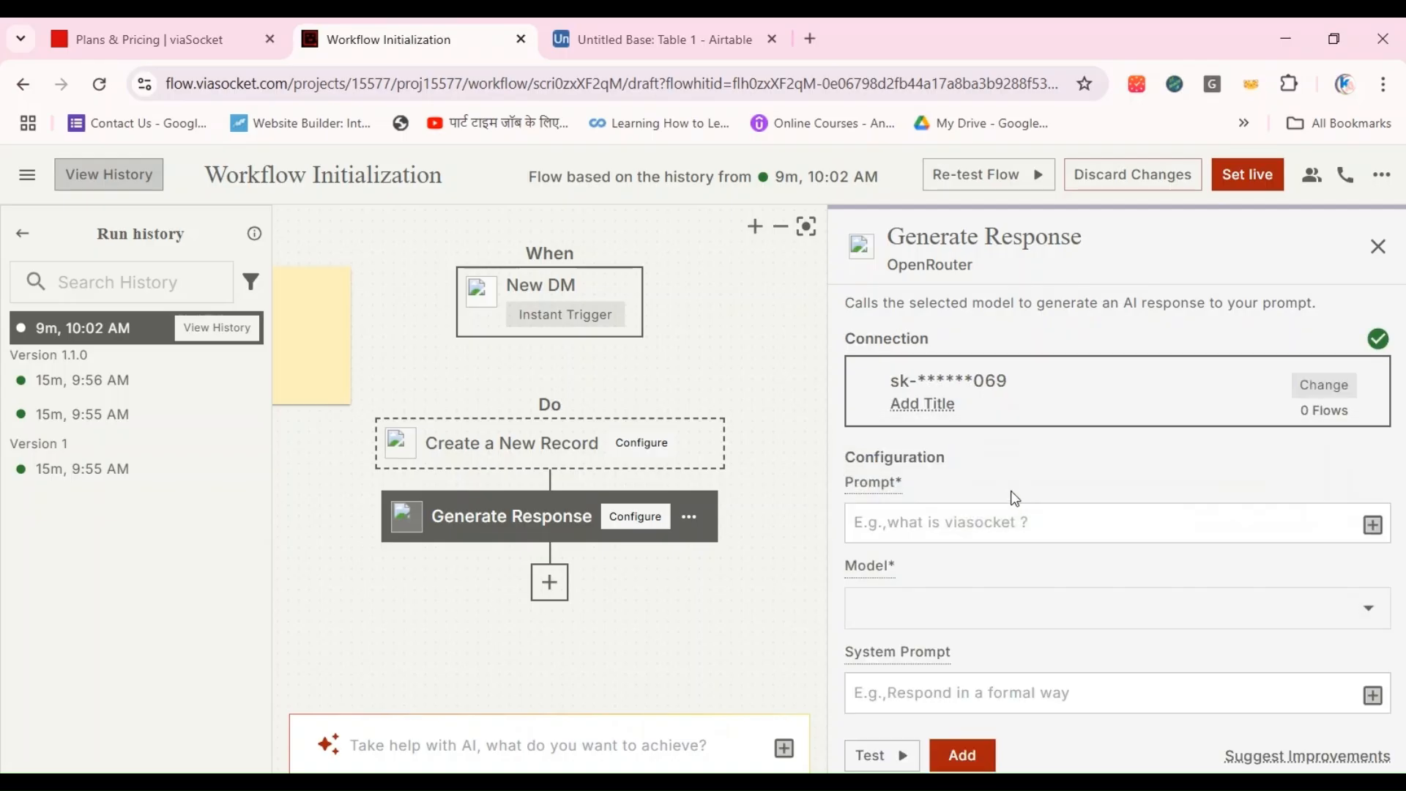
pyautogui.click(984, 521)
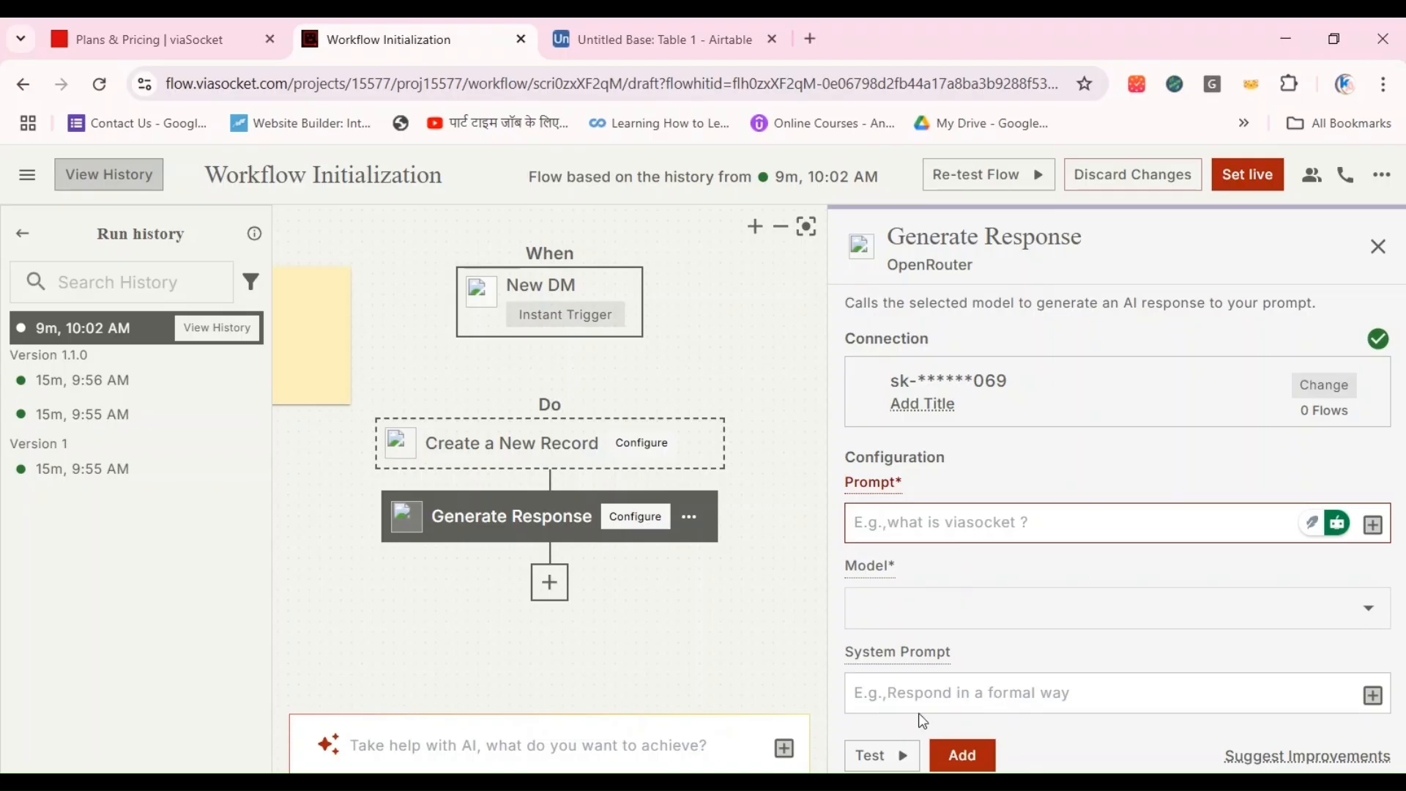
pyautogui.click(892, 521)
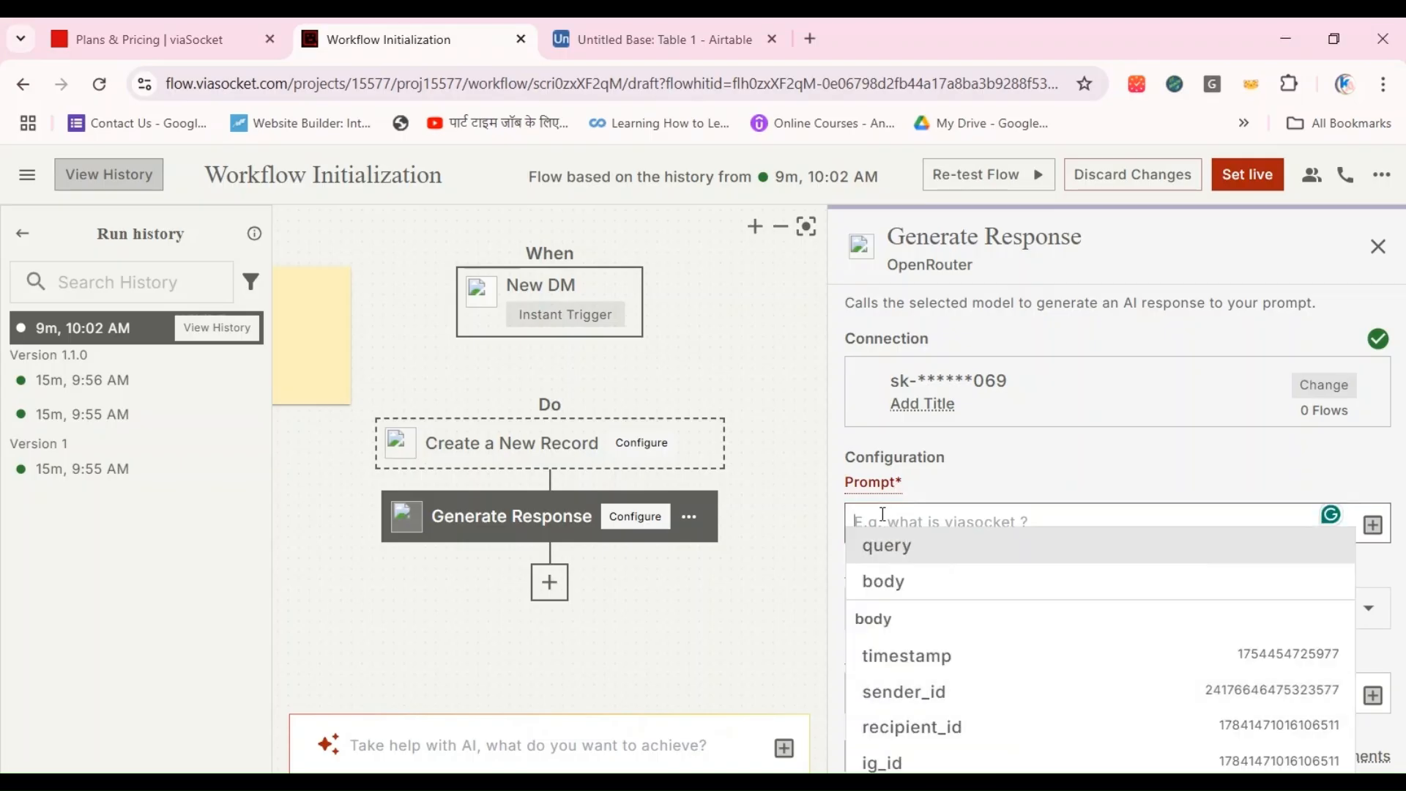
pyautogui.click(774, 568)
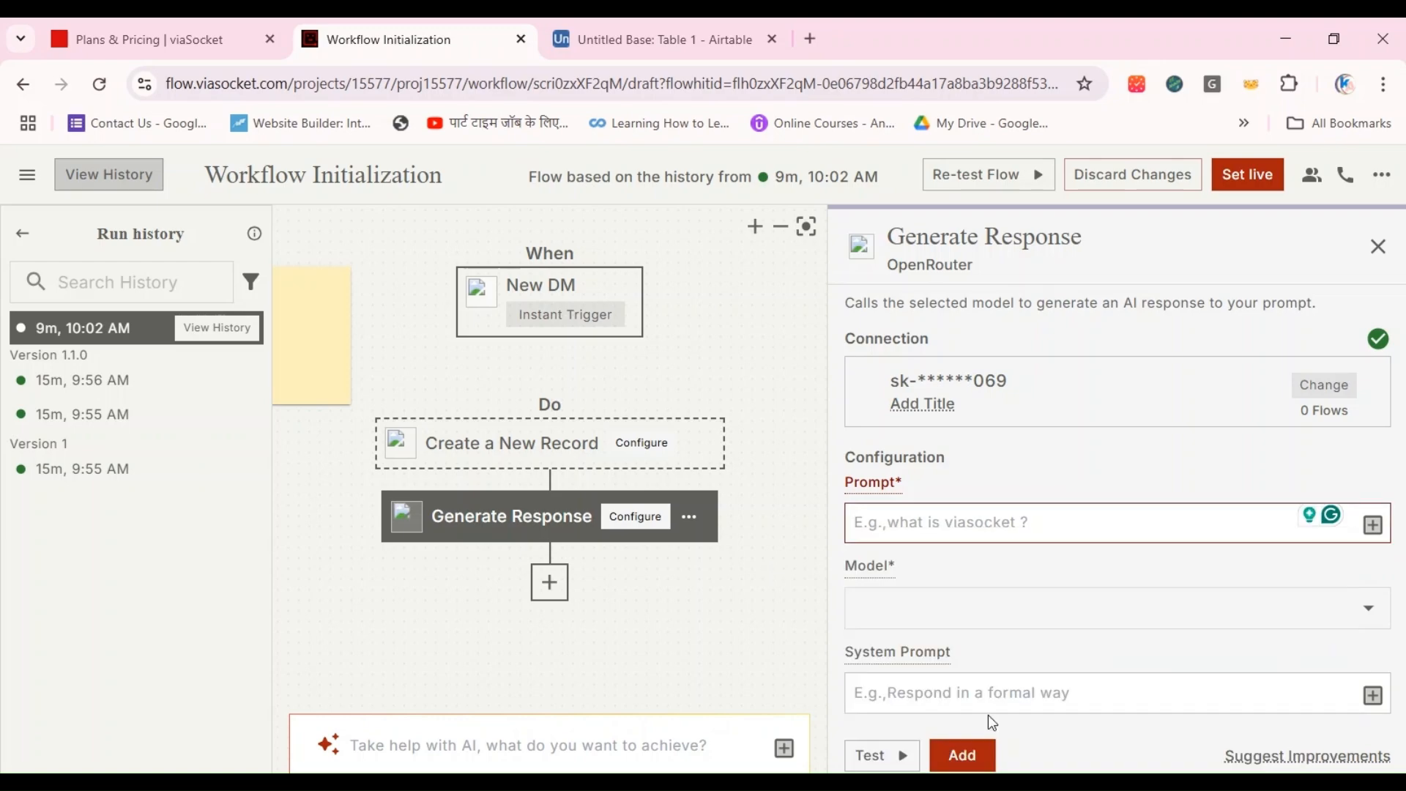
# Step: Set the Generate Response model to DeepSeek: Deepseek R1 0528 Qwen3 8B (free)
pyautogui.click(1356, 613)
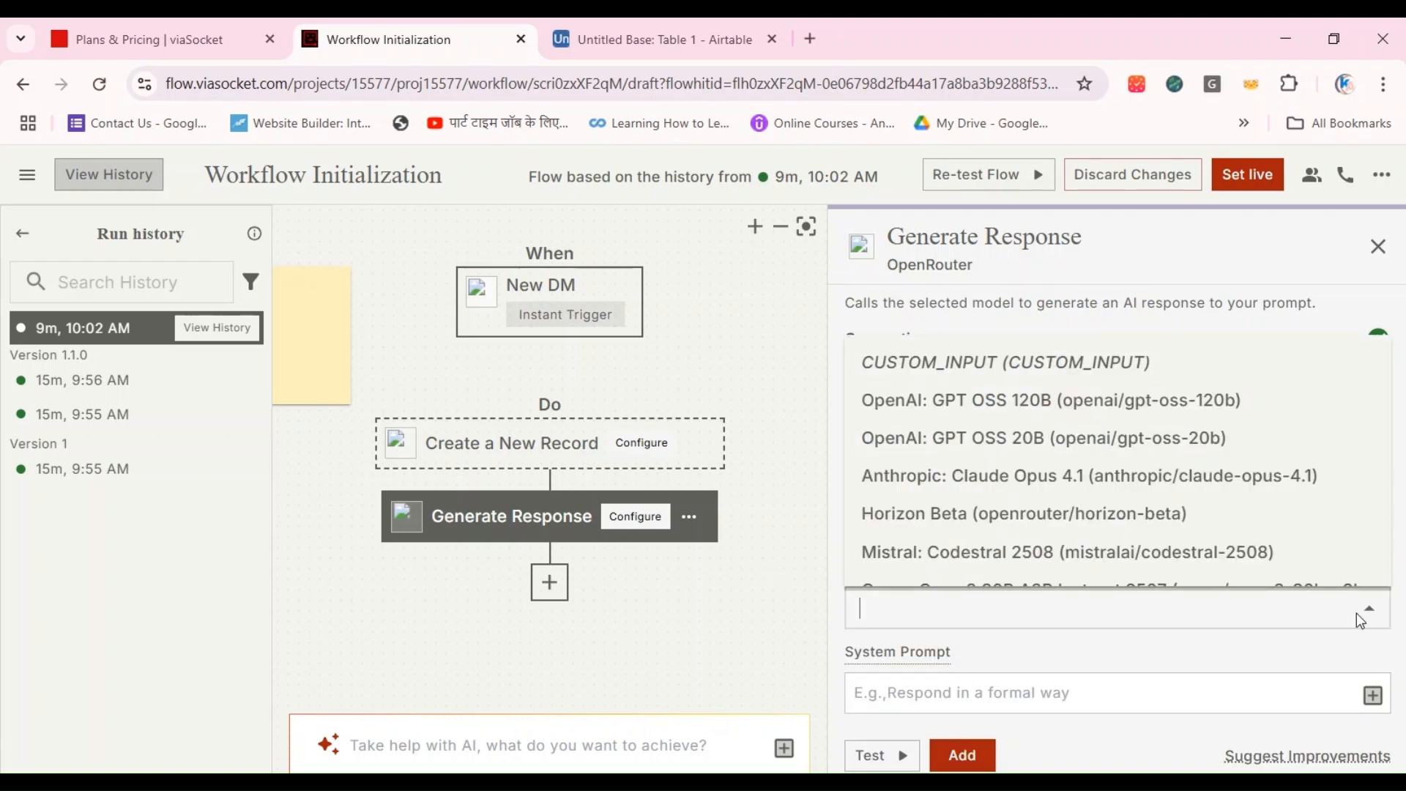
pyautogui.click(984, 613)
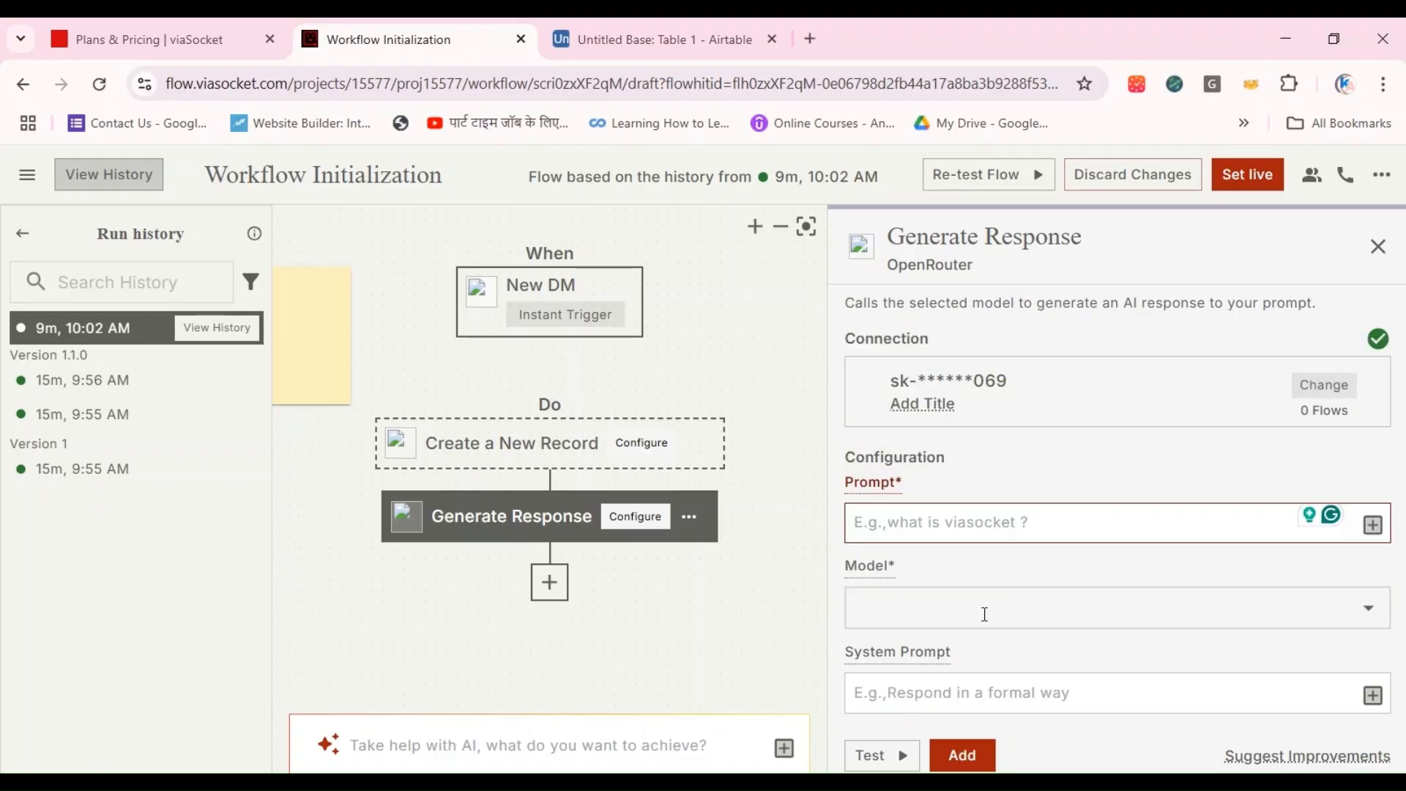
pyautogui.click(984, 613)
pyautogui.write('dee')
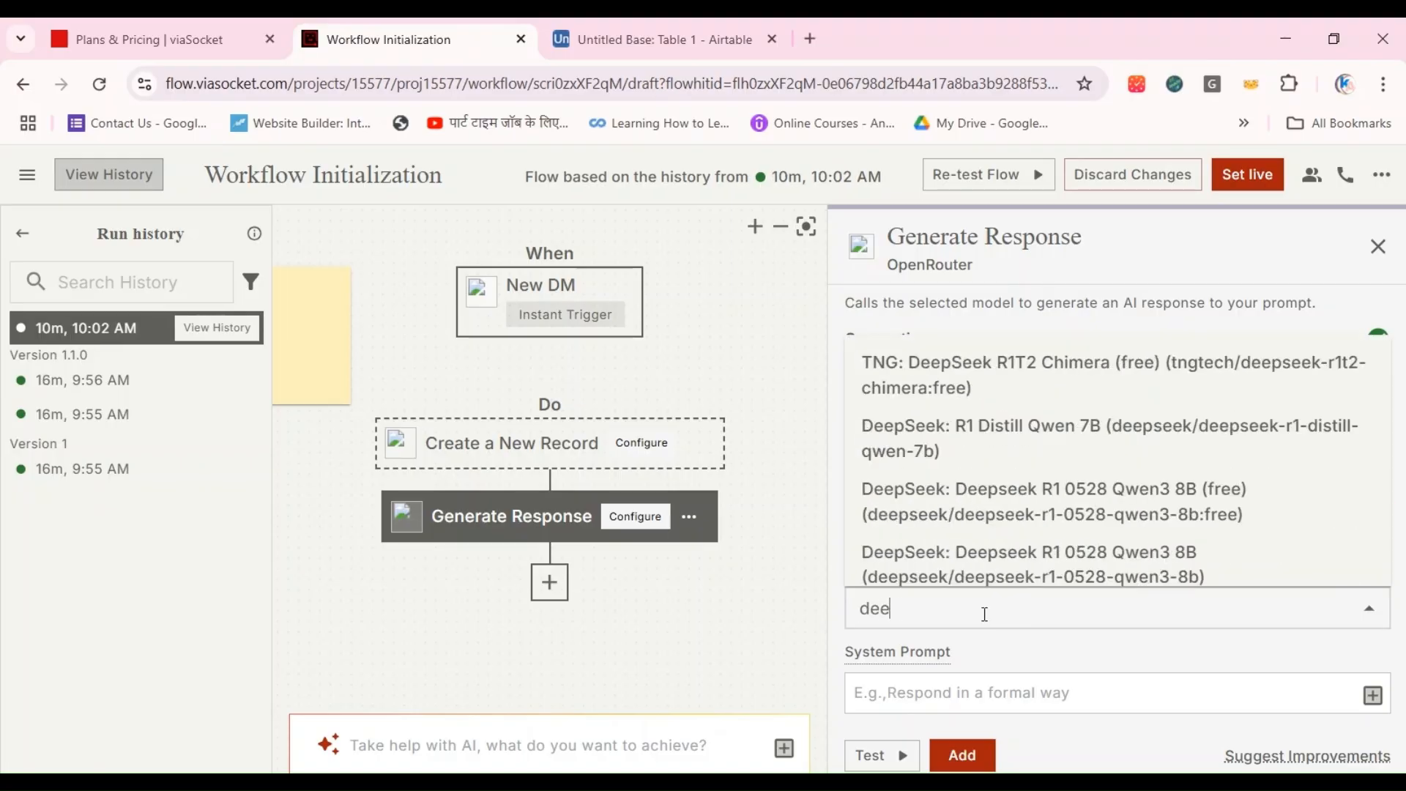
pyautogui.write('pse')
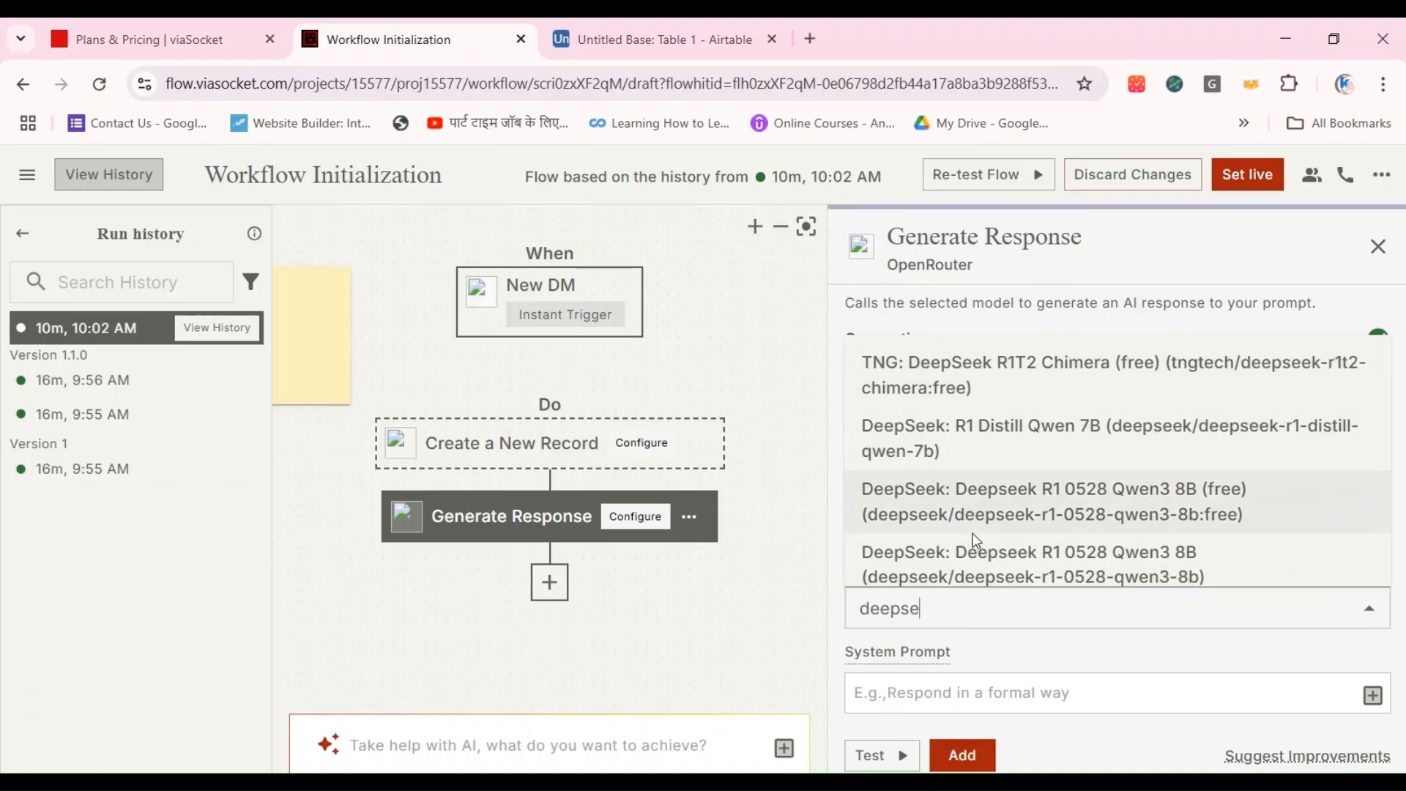
pyautogui.click(1043, 511)
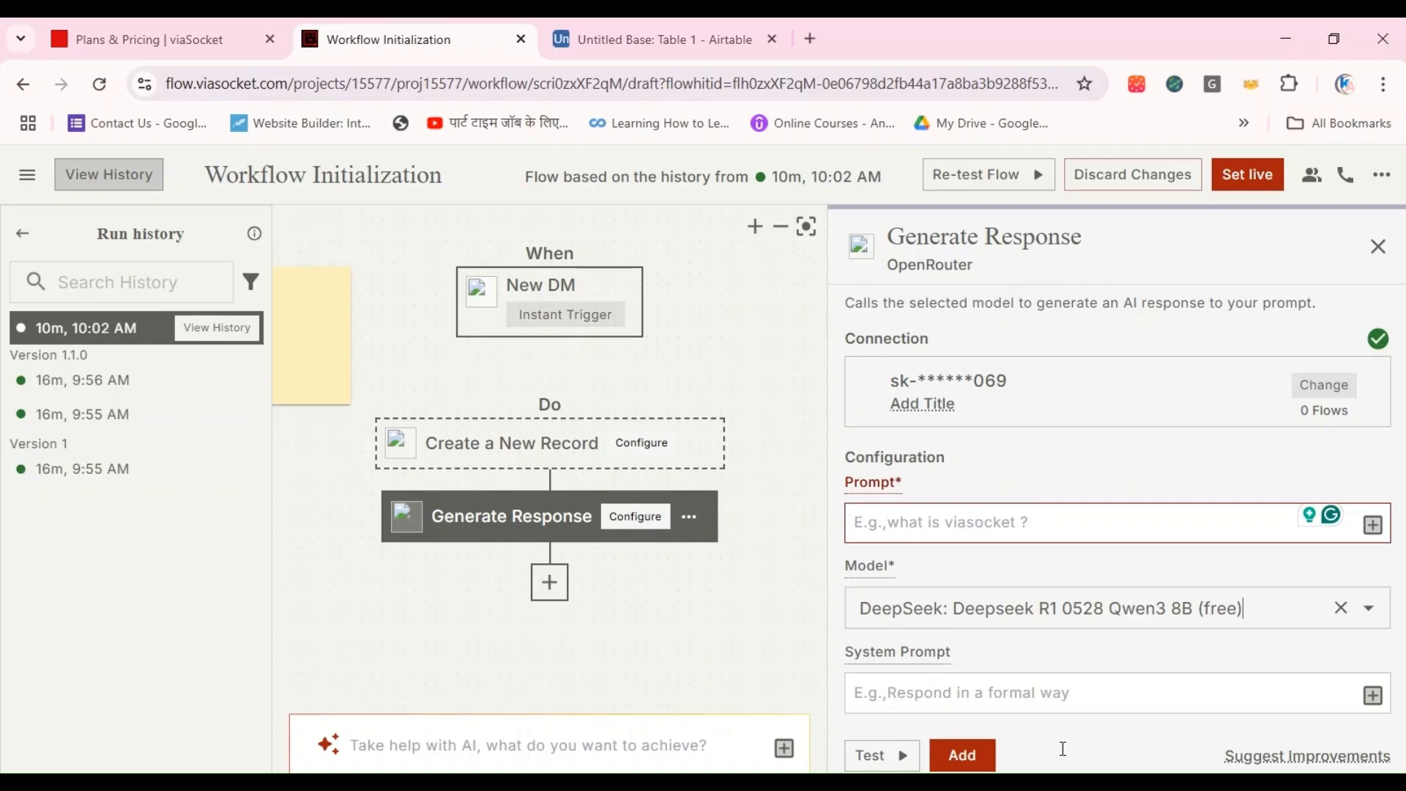
# Step: Search the model list for deepseek and change the Generate Response model to DeepSeek: DeepSeek V3 0324
pyautogui.click(1366, 614)
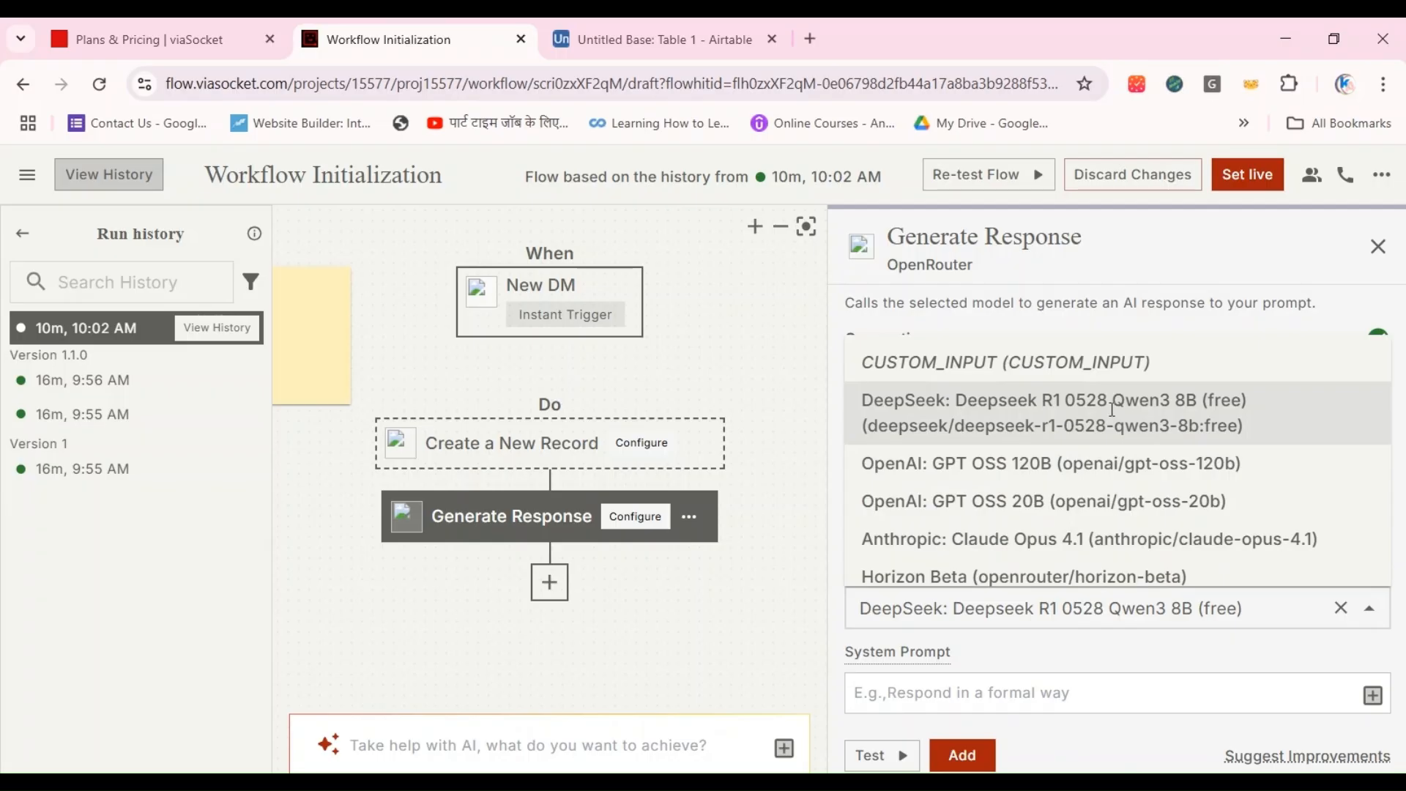
pyautogui.write('deep')
pyautogui.press('BackSpace')
pyautogui.press('BackSpace')
pyautogui.press('BackSpace')
pyautogui.press('BackSpace')
pyautogui.press('BackSpace')
pyautogui.press('BackSpace')
pyautogui.press('BackSpace')
pyautogui.press('BackSpace')
pyautogui.press('BackSpace')
pyautogui.press('BackSpace')
pyautogui.press('BackSpace')
pyautogui.press('BackSpace')
pyautogui.press('BackSpace')
pyautogui.press('BackSpace')
pyautogui.press('BackSpace')
pyautogui.press('BackSpace')
pyautogui.press('BackSpace')
pyautogui.press('BackSpace')
pyautogui.press('BackSpace')
pyautogui.press('BackSpace')
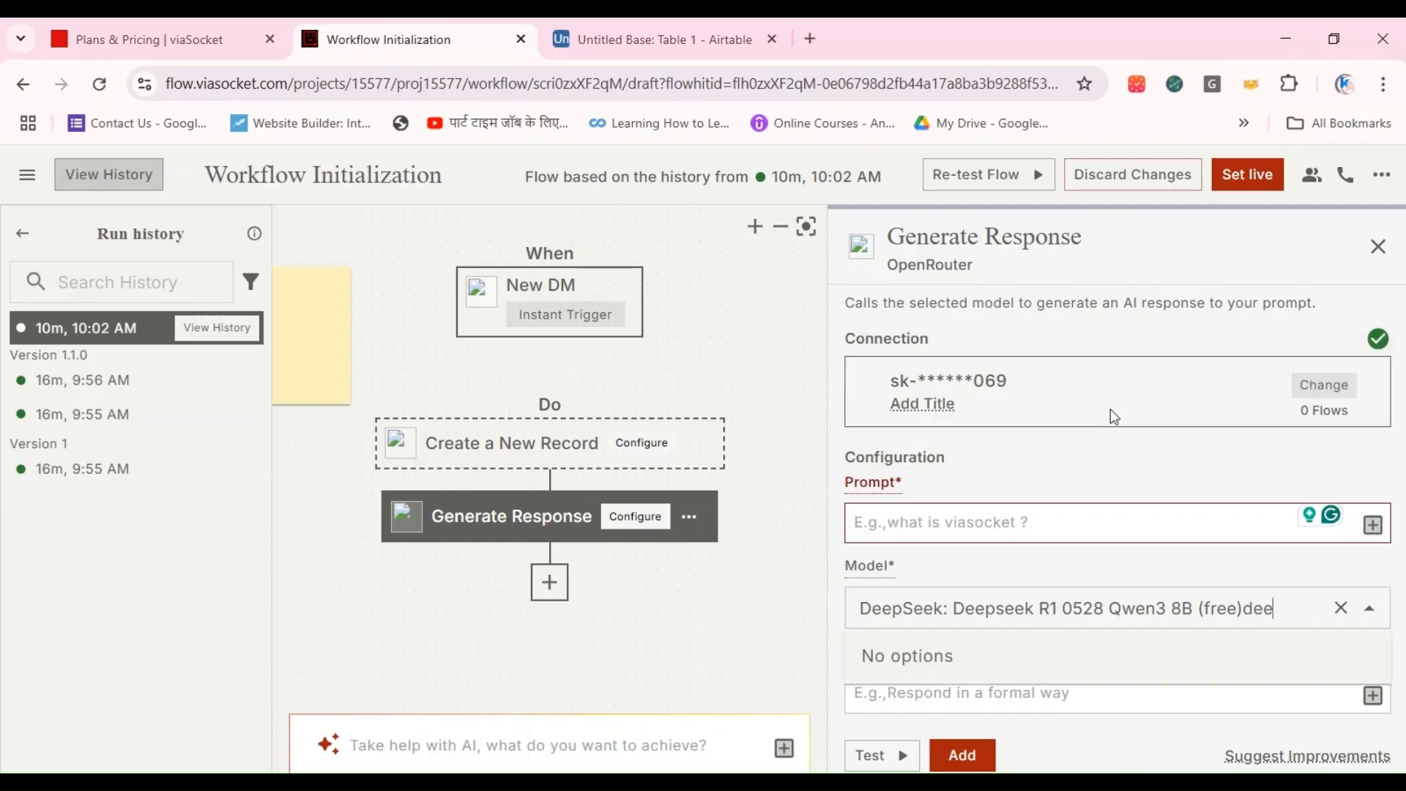
pyautogui.press('BackSpace')
pyautogui.press('BackSpace')
pyautogui.press('BackSpace')
pyautogui.press('BackSpace')
pyautogui.press('BackSpace')
pyautogui.press('BackSpace')
pyautogui.press('BackSpace')
pyautogui.press('BackSpace')
pyautogui.press('BackSpace')
pyautogui.press('BackSpace')
pyautogui.press('BackSpace')
pyautogui.press('BackSpace')
pyautogui.press('BackSpace')
pyautogui.press('BackSpace')
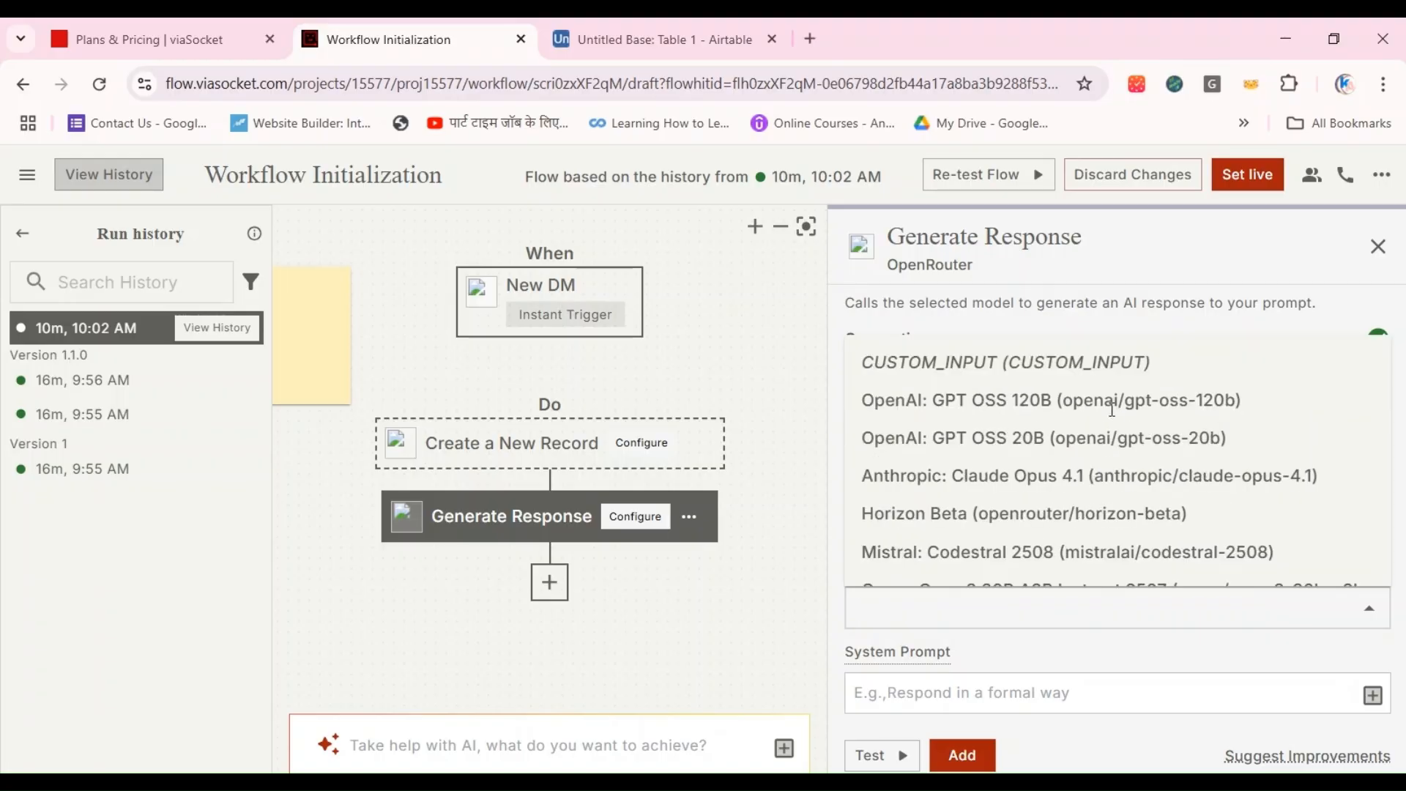
pyautogui.write('deepseek')
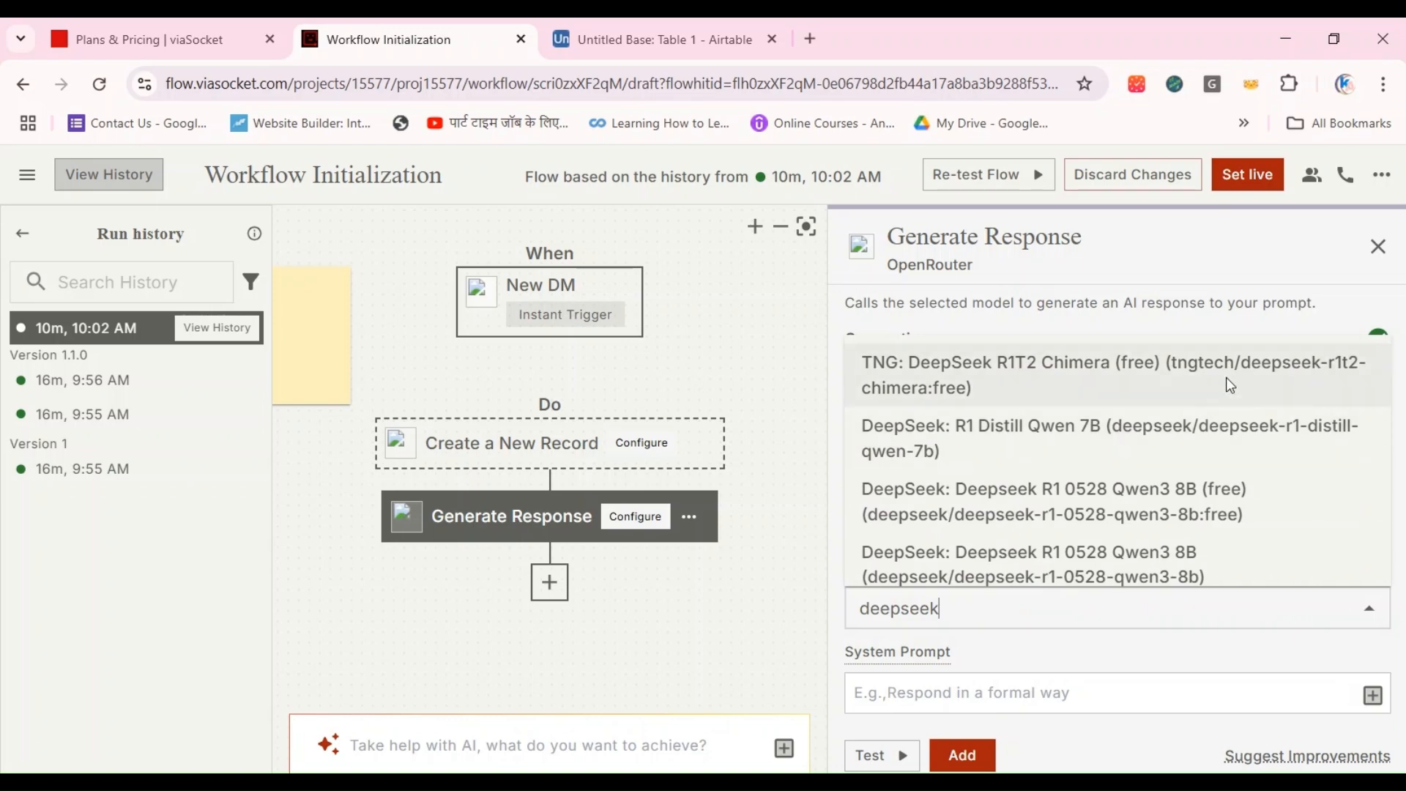
pyautogui.scroll(-3, 1210, 490)
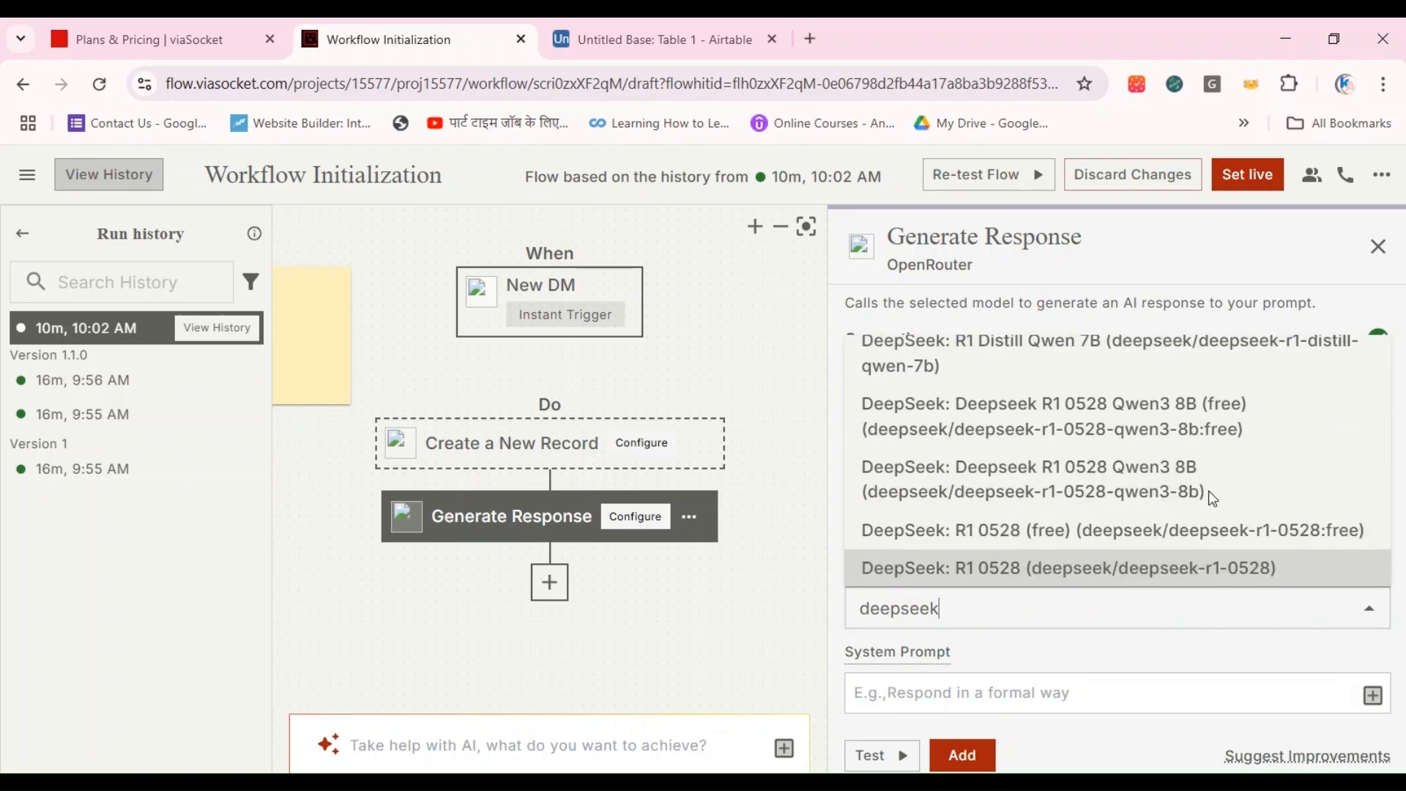
pyautogui.press('Down')
pyautogui.press('Down')
pyautogui.press('Down')
pyautogui.press('Down')
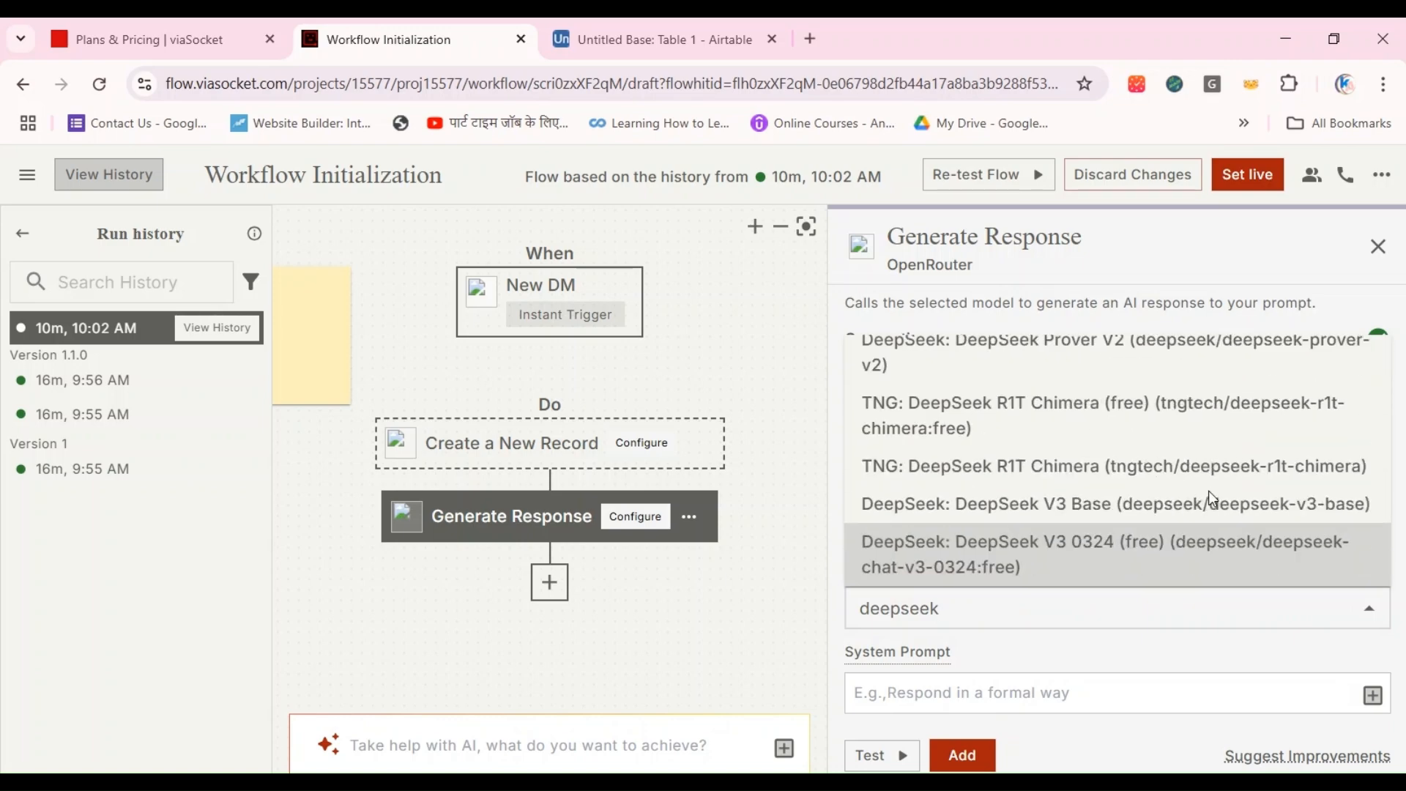
pyautogui.press('Return')
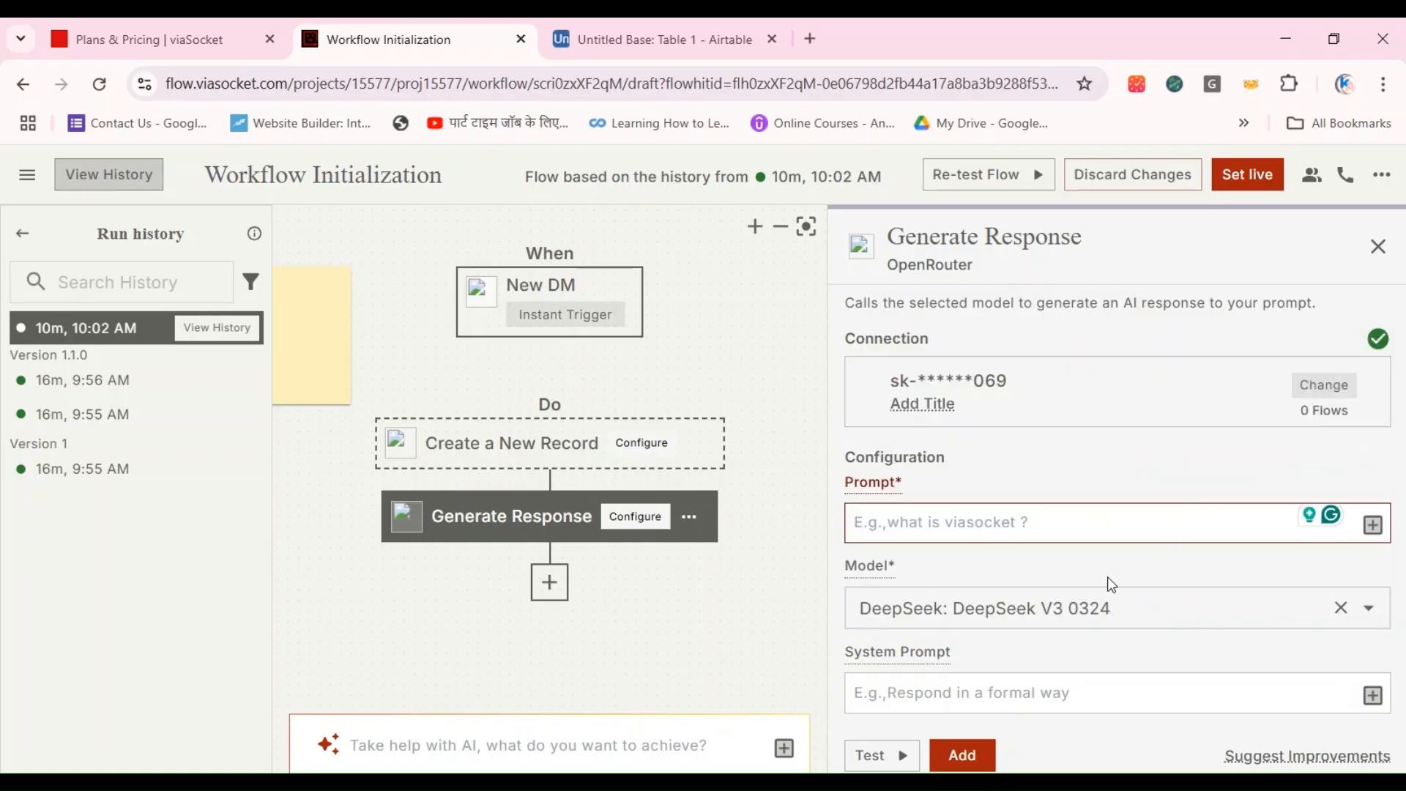
# Step: Enter a prompt defining an Instagram DM assistant with short, friendly, casual, helpful replies that match the sender's vibe, ending with an empty quoted Message line
pyautogui.click(1019, 699)
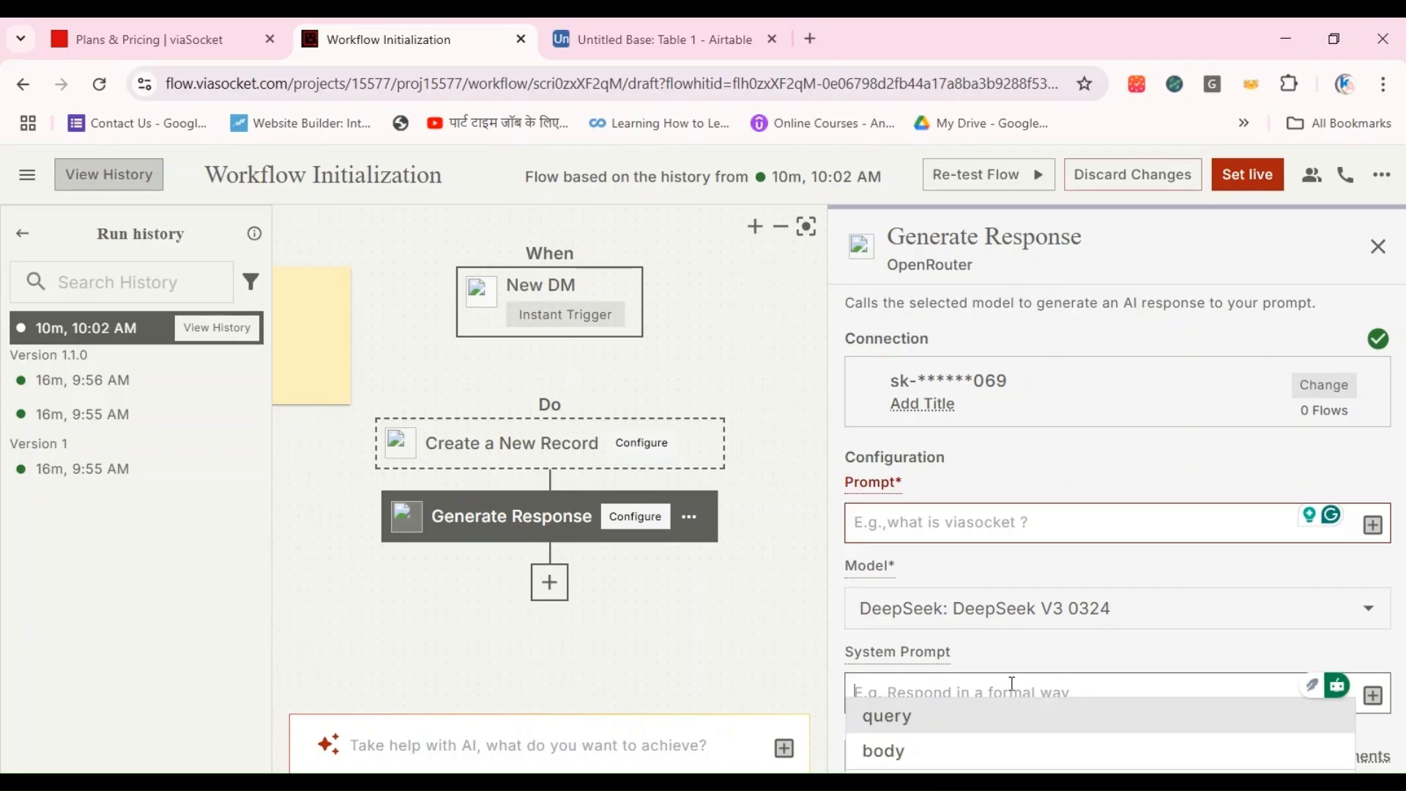
pyautogui.click(929, 522)
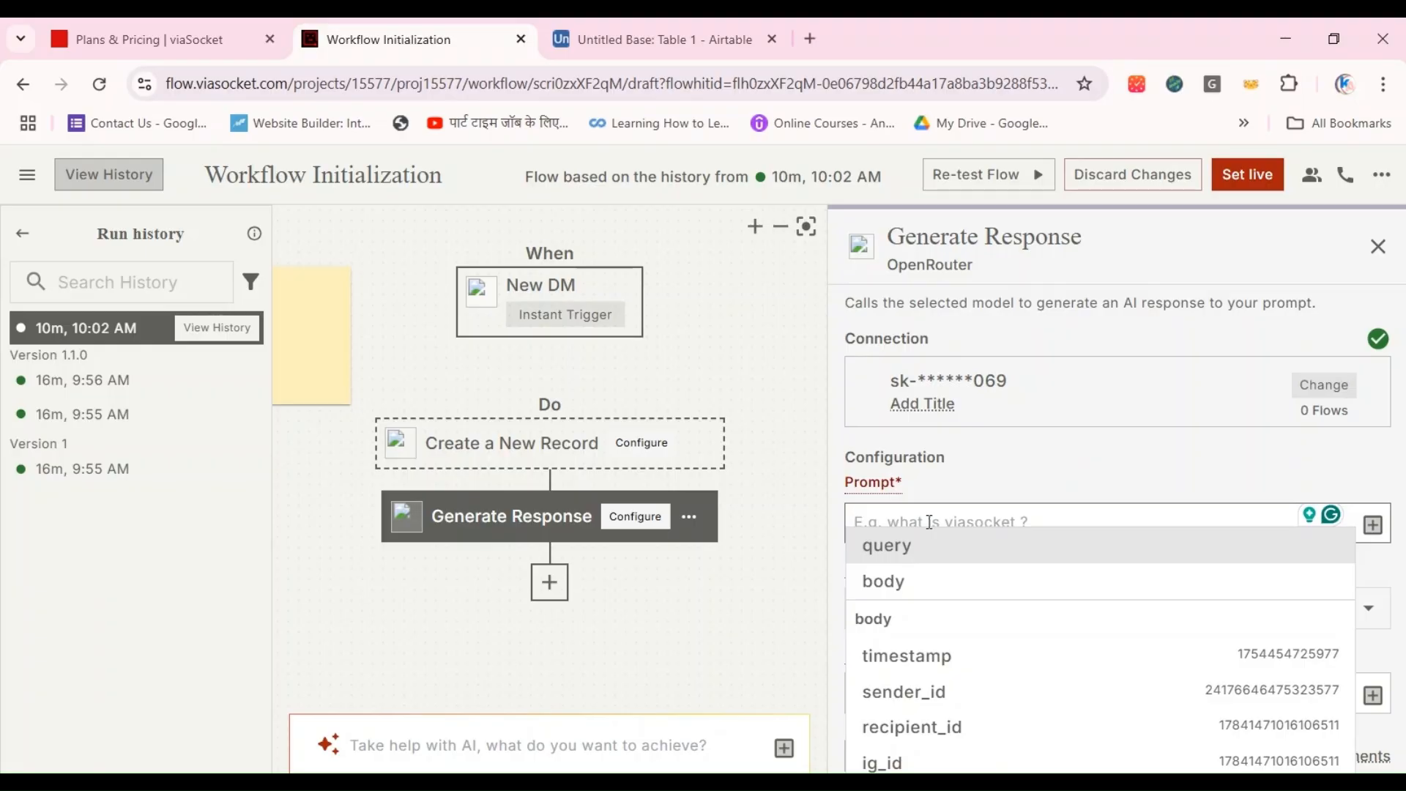
pyautogui.write('You')
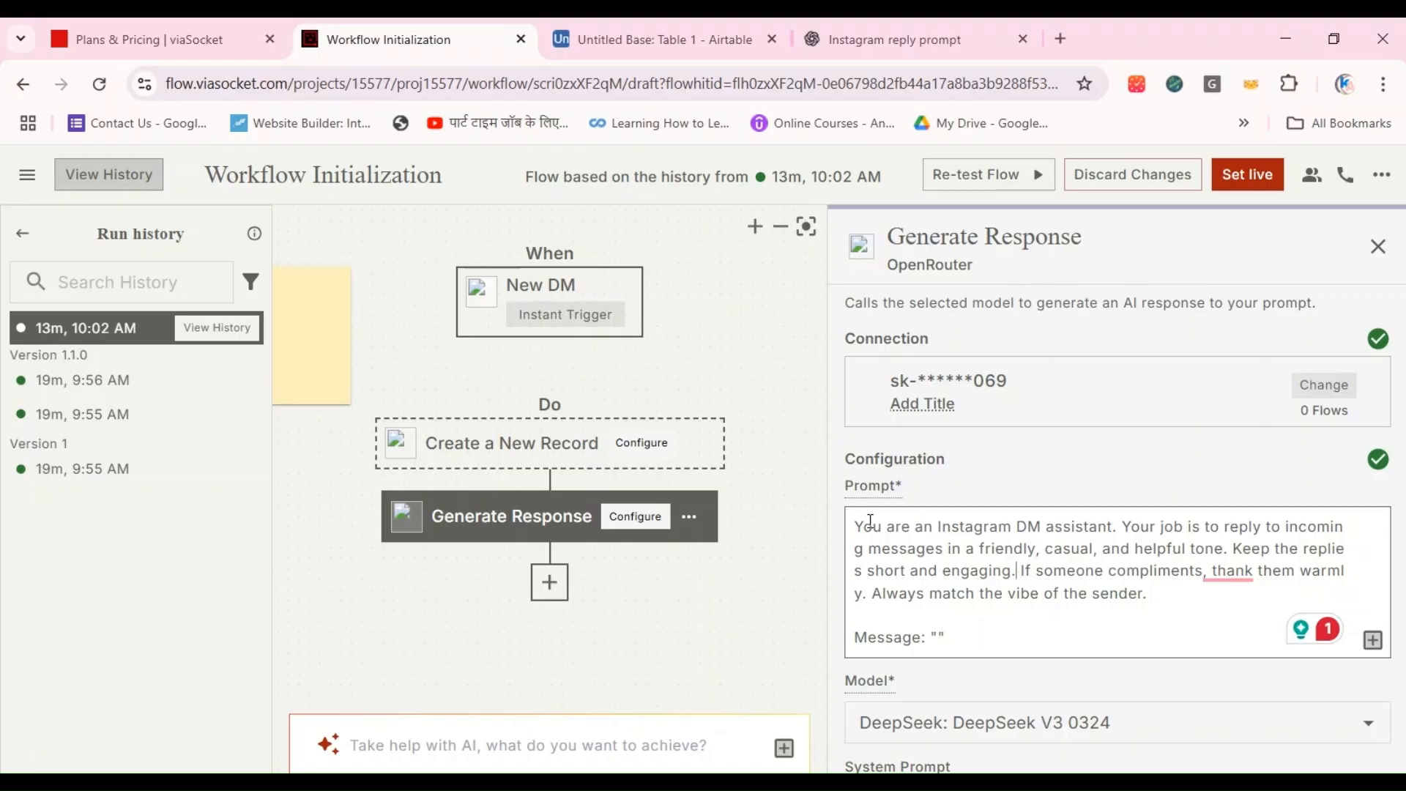
# Step: Insert the Instagram trigger's message_text variable between the quotes of the prompt's Message line and remove the stray body variable
pyautogui.click(935, 637)
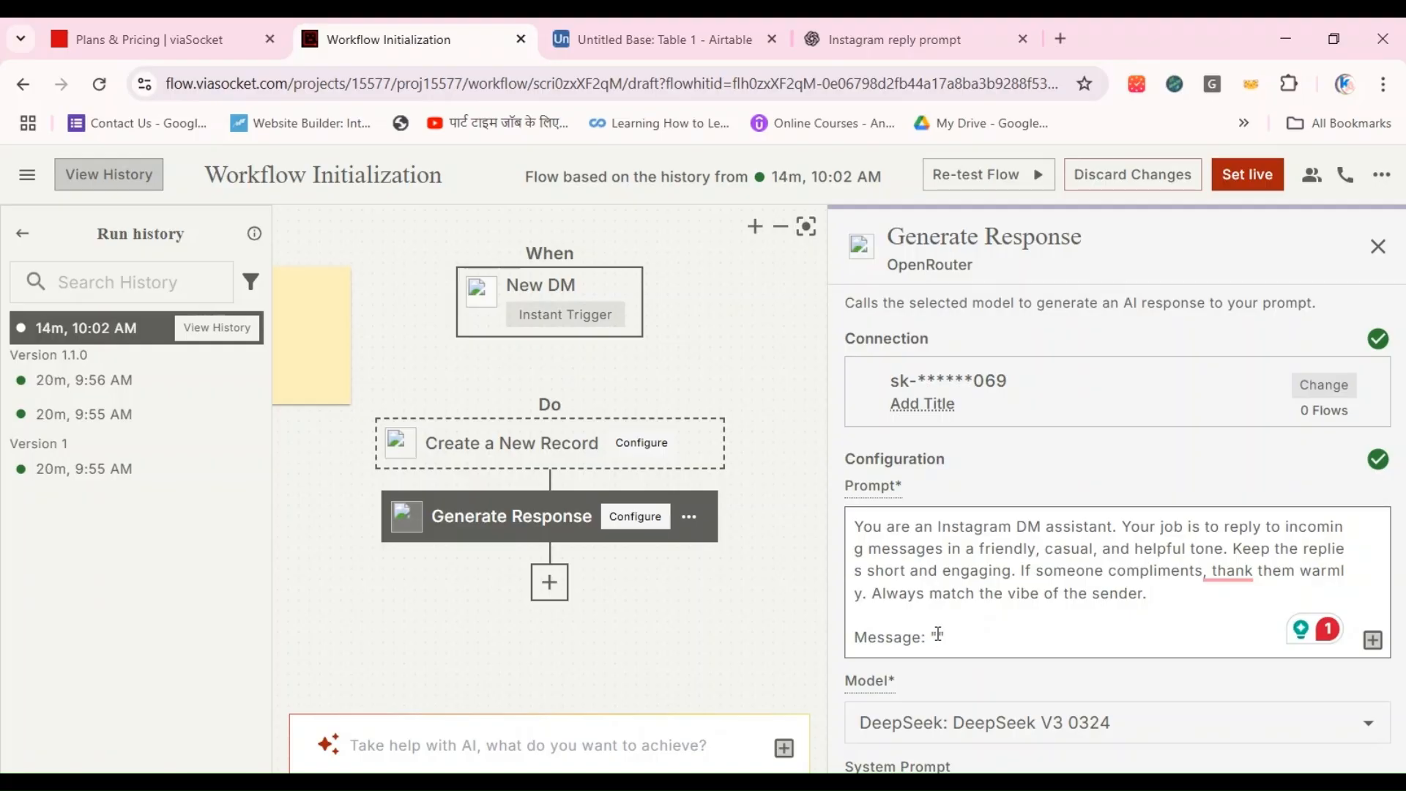
pyautogui.click(1372, 640)
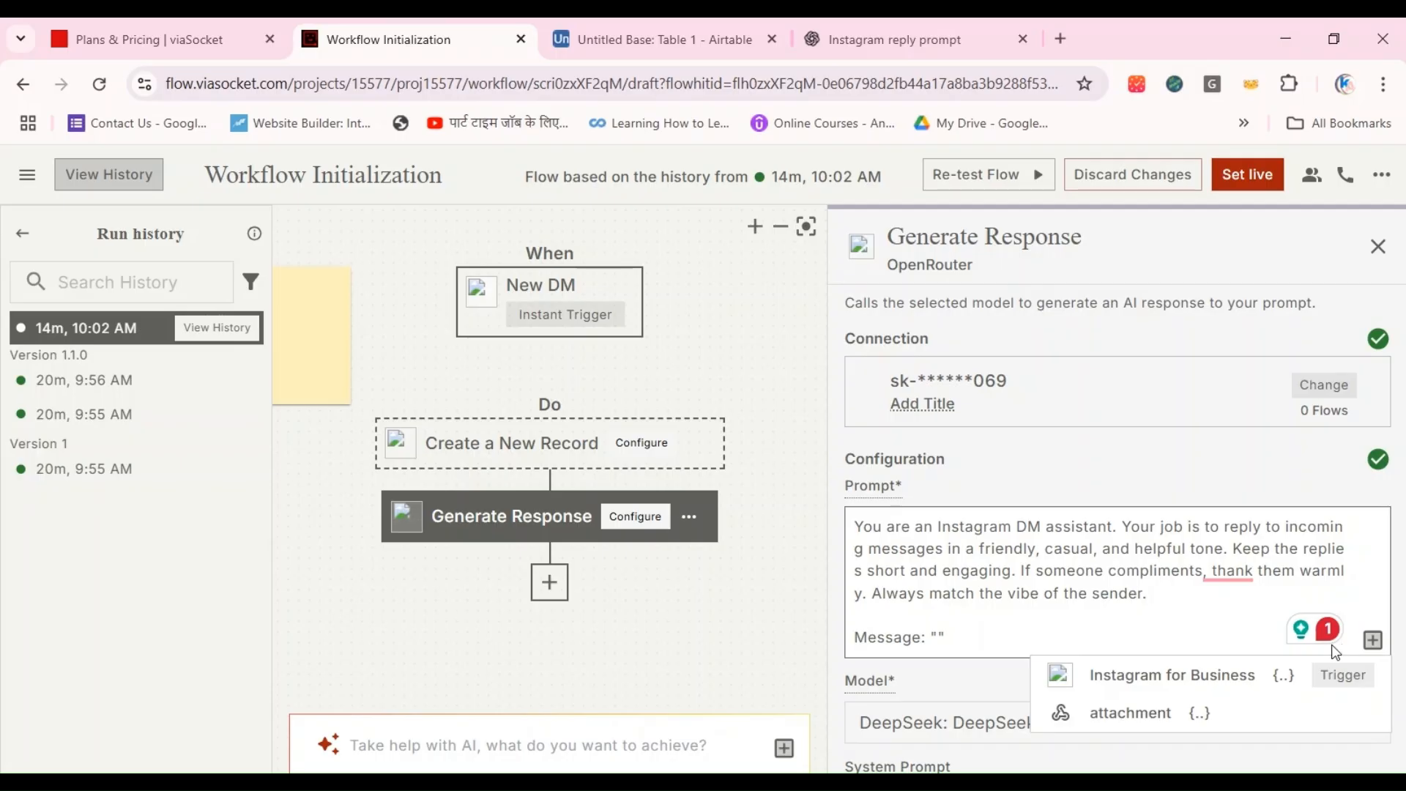
pyautogui.click(1189, 685)
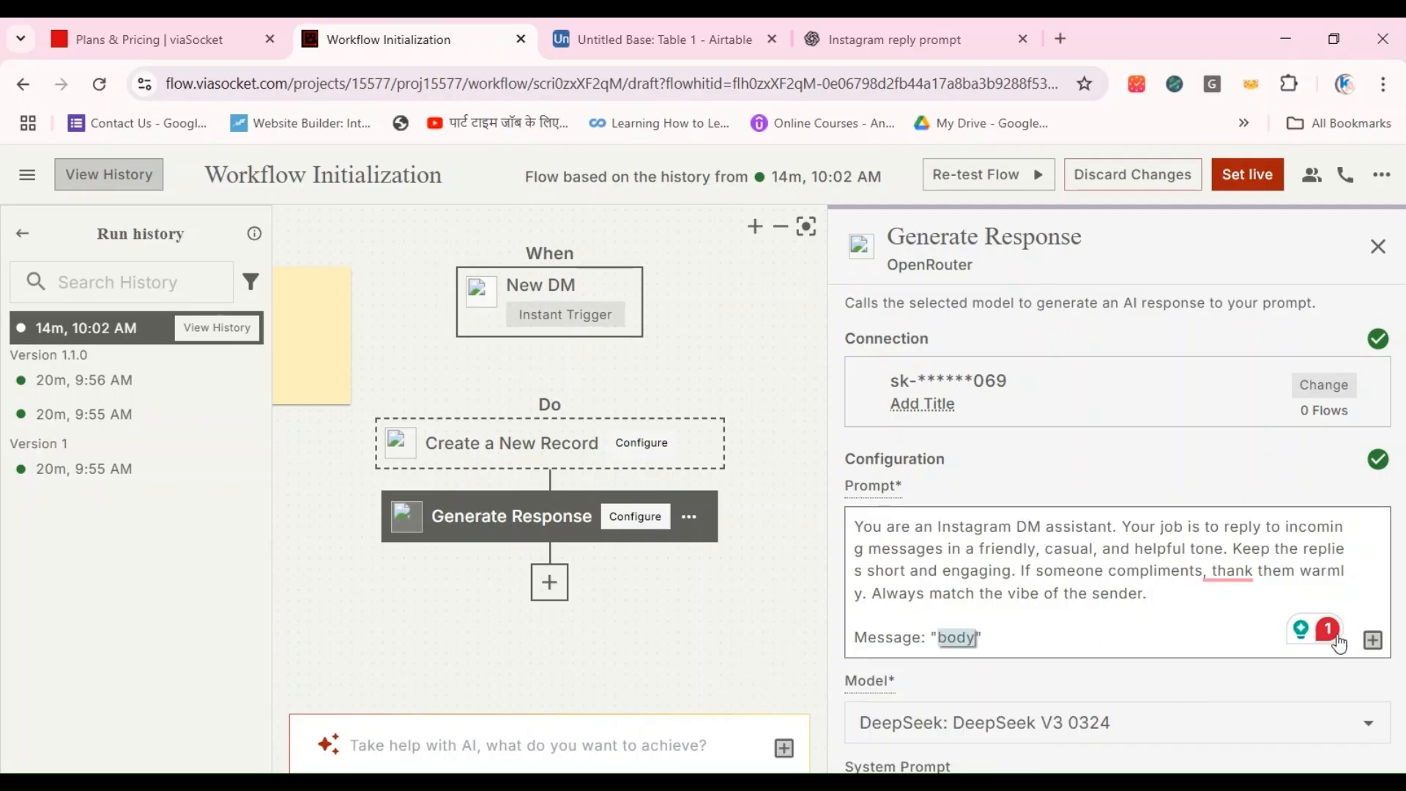
pyautogui.click(1371, 640)
pyautogui.moveTo(1211, 677)
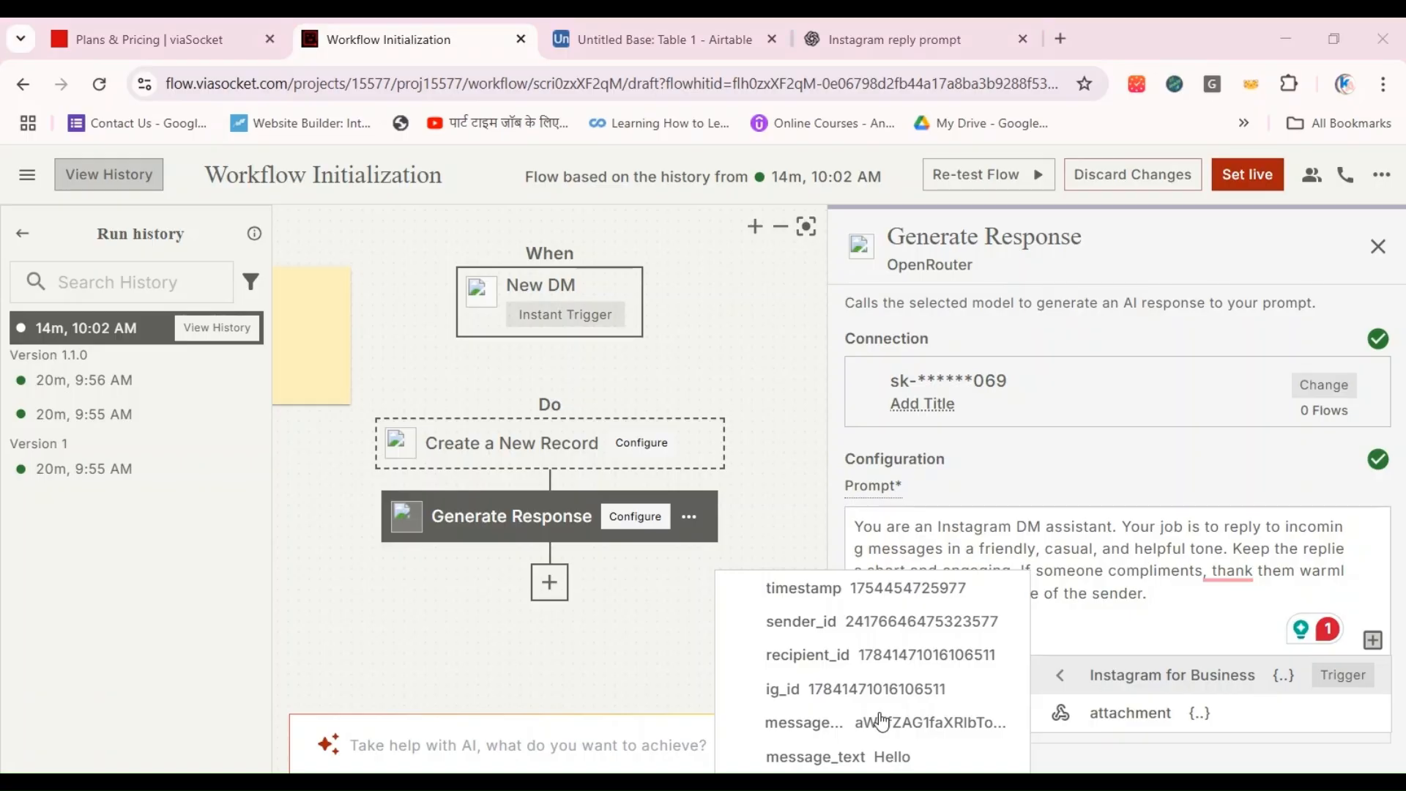
pyautogui.click(858, 761)
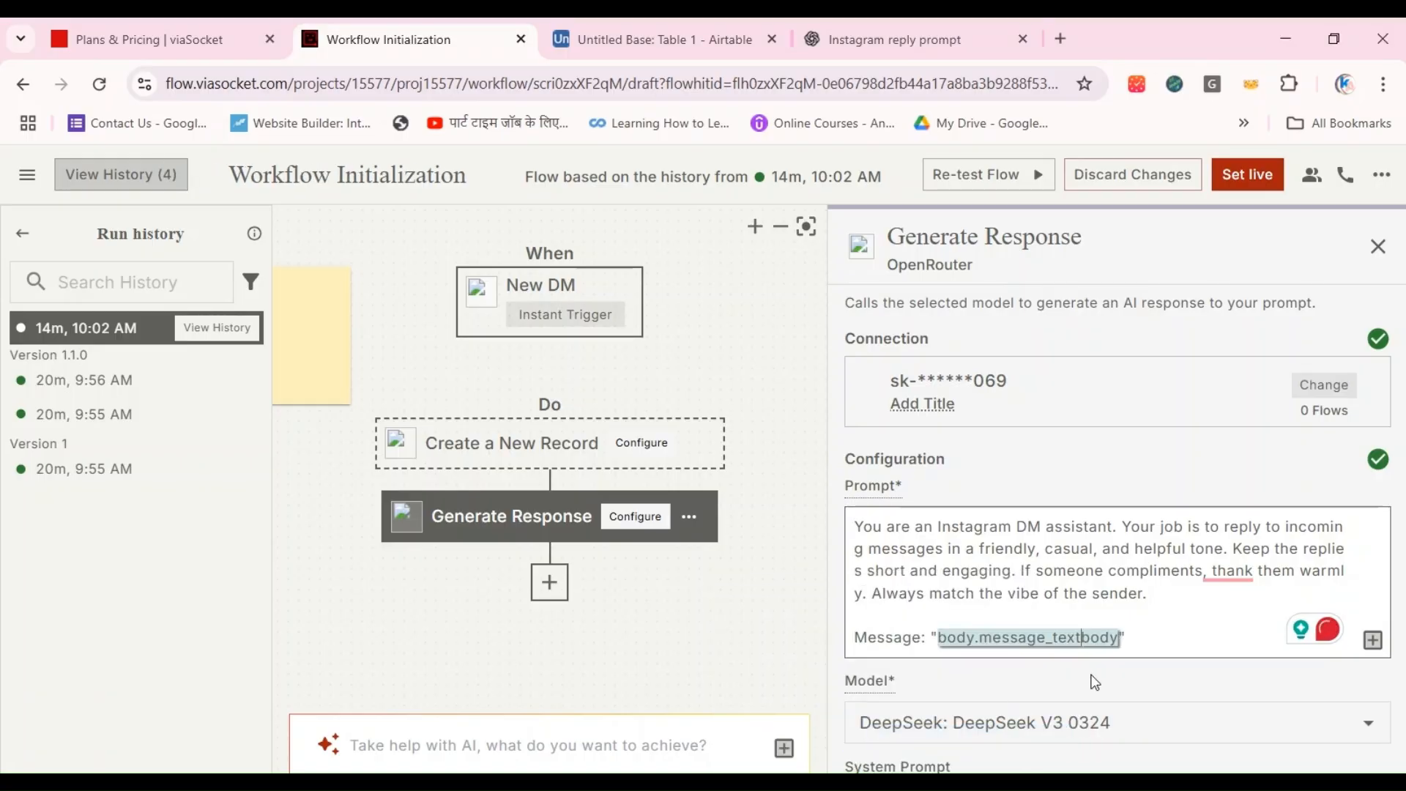
pyautogui.press('Delete')
pyautogui.press('Delete')
pyautogui.press('Delete')
pyautogui.press('Delete')
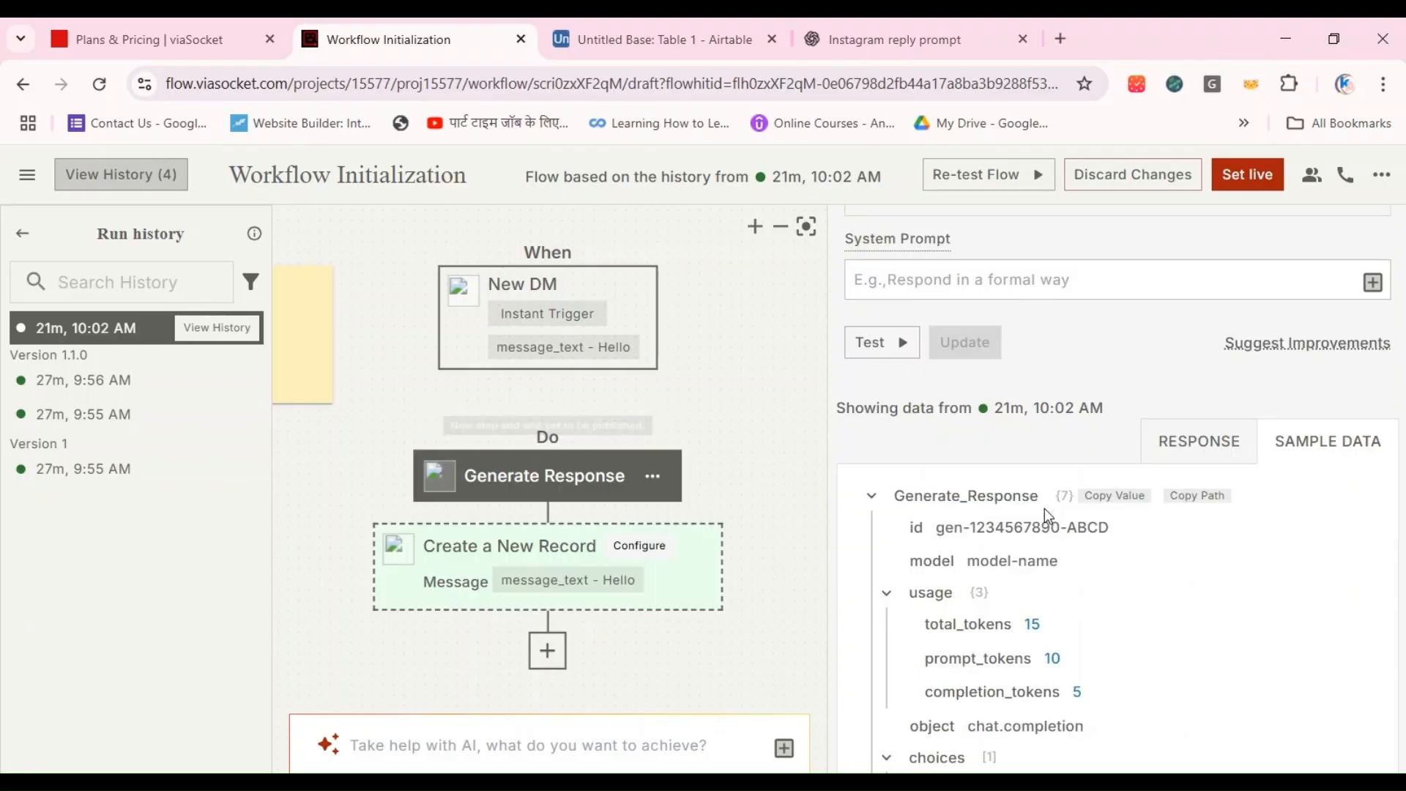
# Step: Rename the Generate Response step to Generate Reply and save the update
pyautogui.scroll(6, 1049, 516)
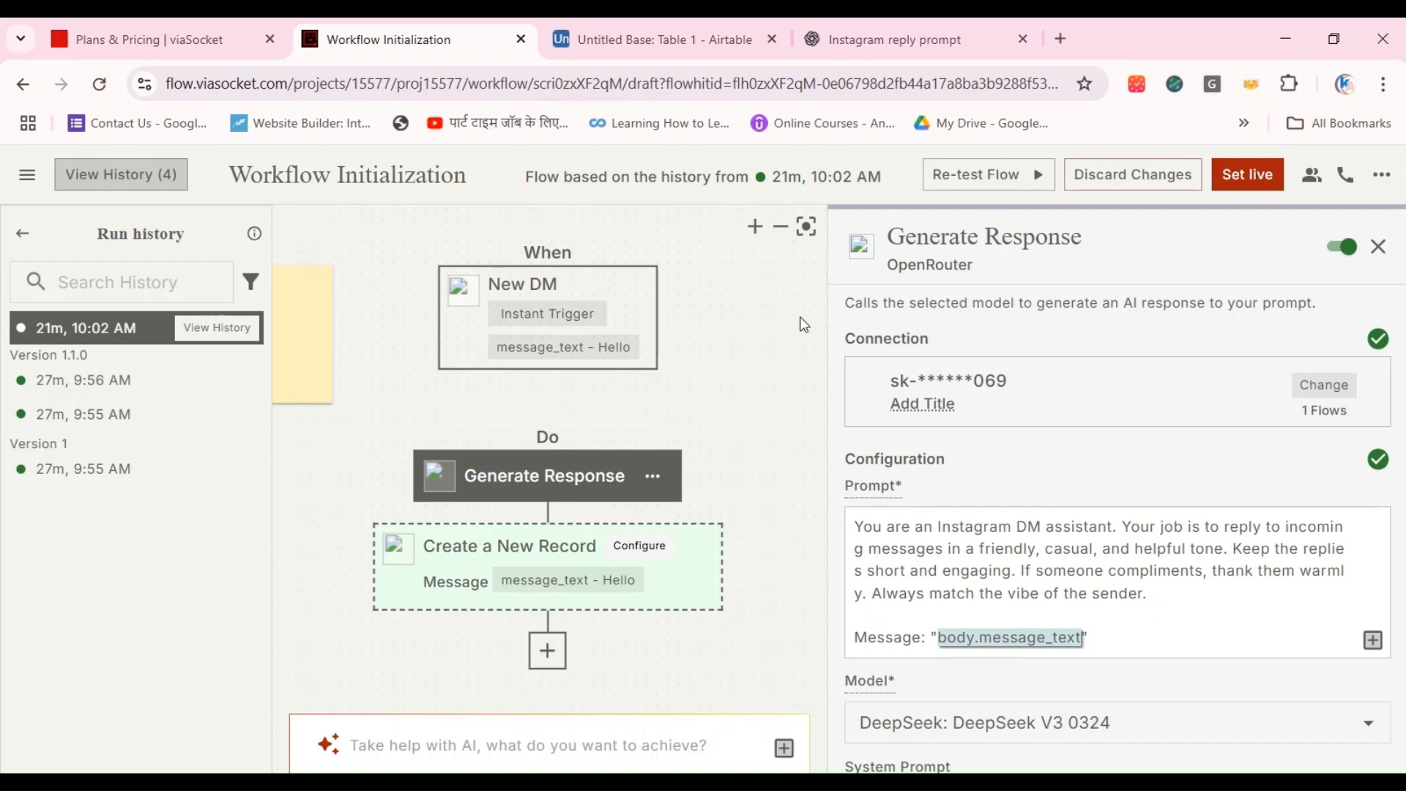
pyautogui.click(1064, 235)
pyautogui.press('BackSpace')
pyautogui.press('BackSpace')
pyautogui.press('BackSpace')
pyautogui.press('BackSpace')
pyautogui.press('BackSpace')
pyautogui.press('BackSpace')
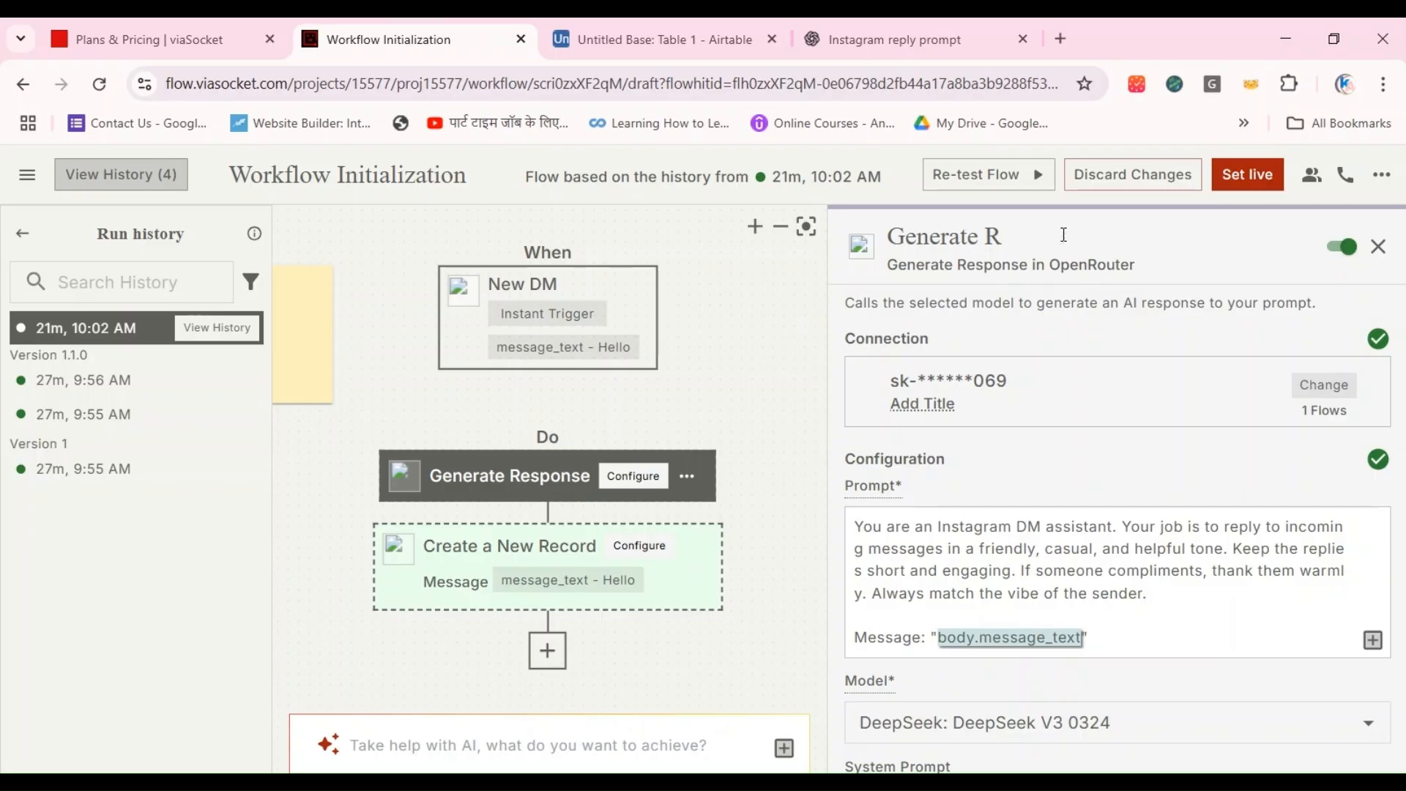
pyautogui.write('ply')
pyautogui.scroll(-10, 1116, 454)
pyautogui.scroll(5, 1118, 458)
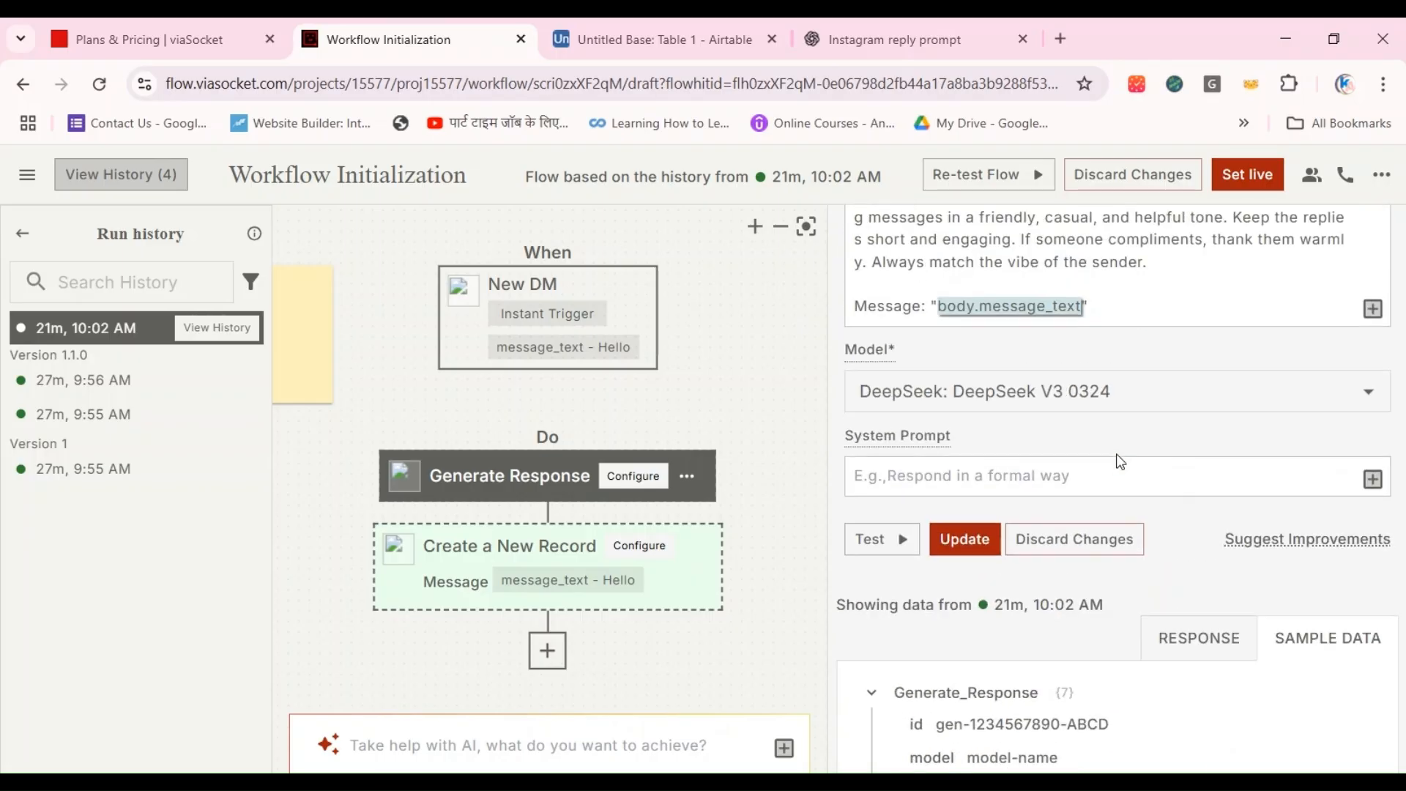
pyautogui.click(964, 538)
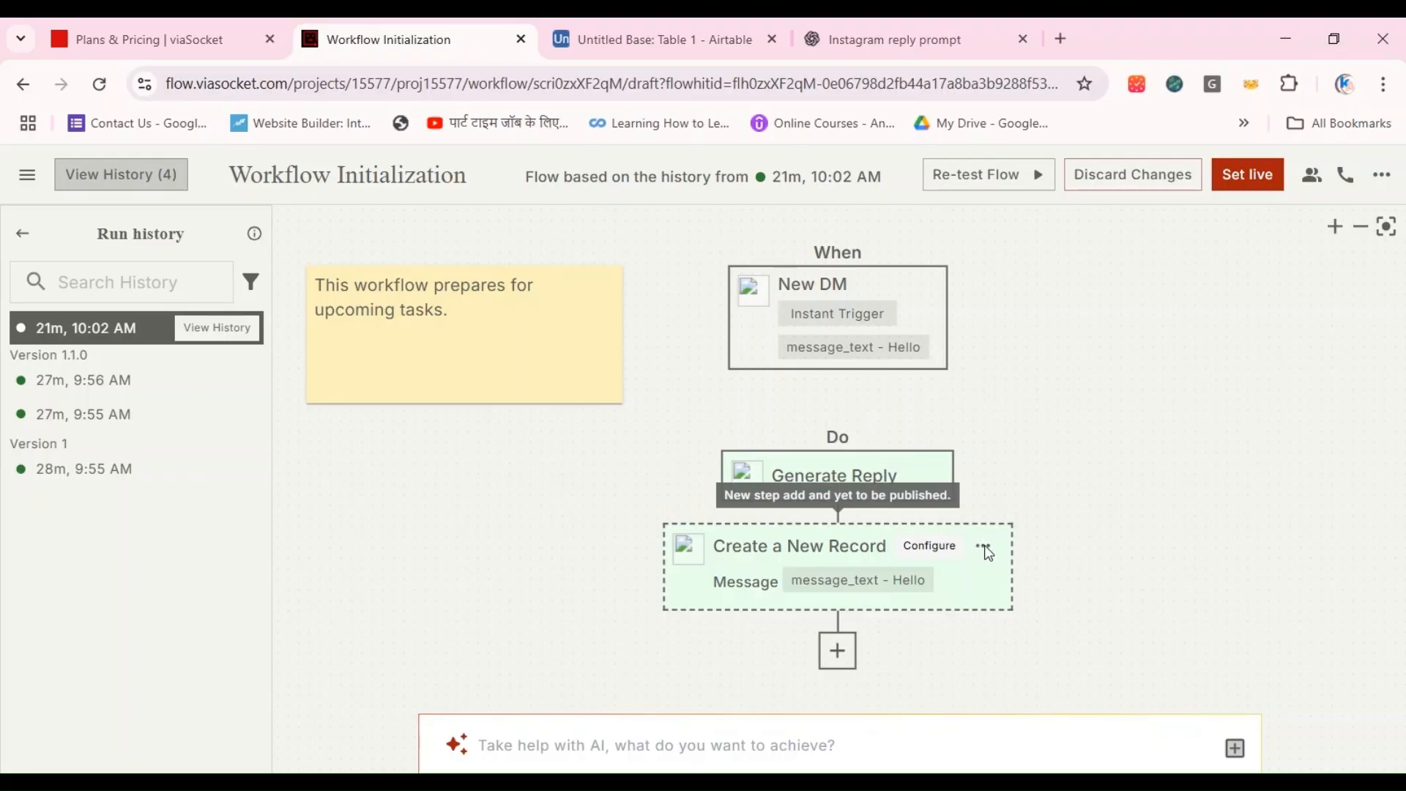
# Step: Rename the Create a New Record step to Airtable and save the update
pyautogui.click(984, 547)
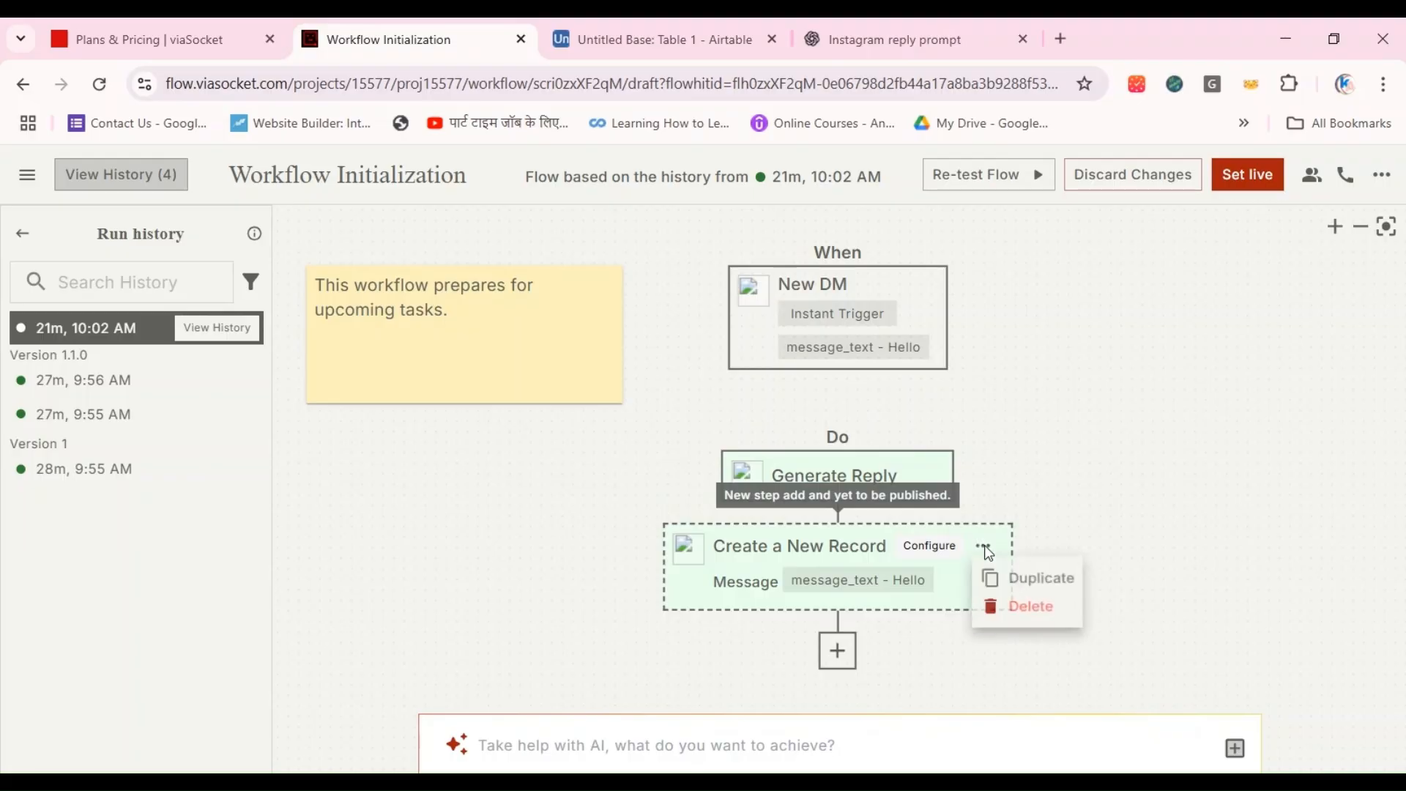
pyautogui.click(793, 559)
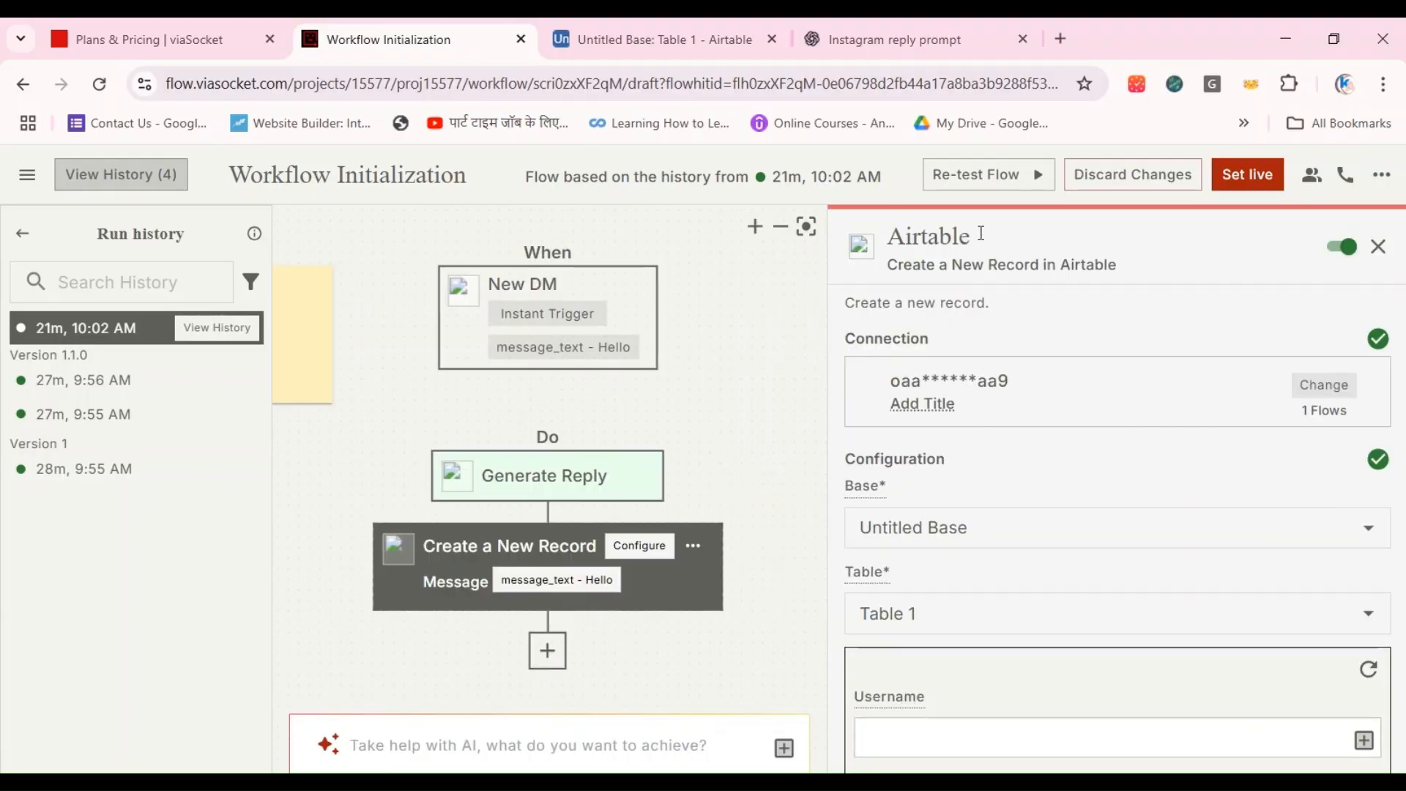
pyautogui.scroll(-6, 1158, 514)
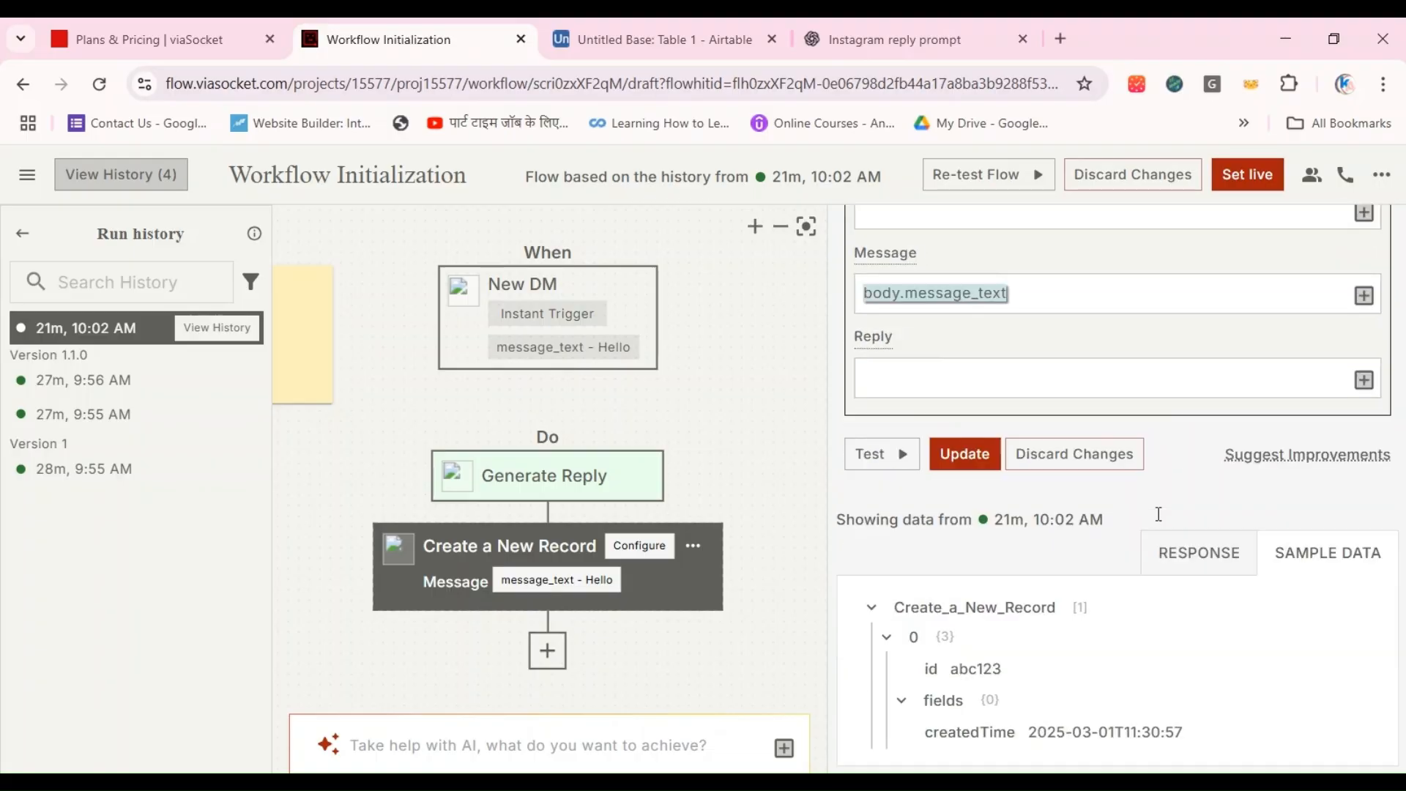
pyautogui.click(963, 463)
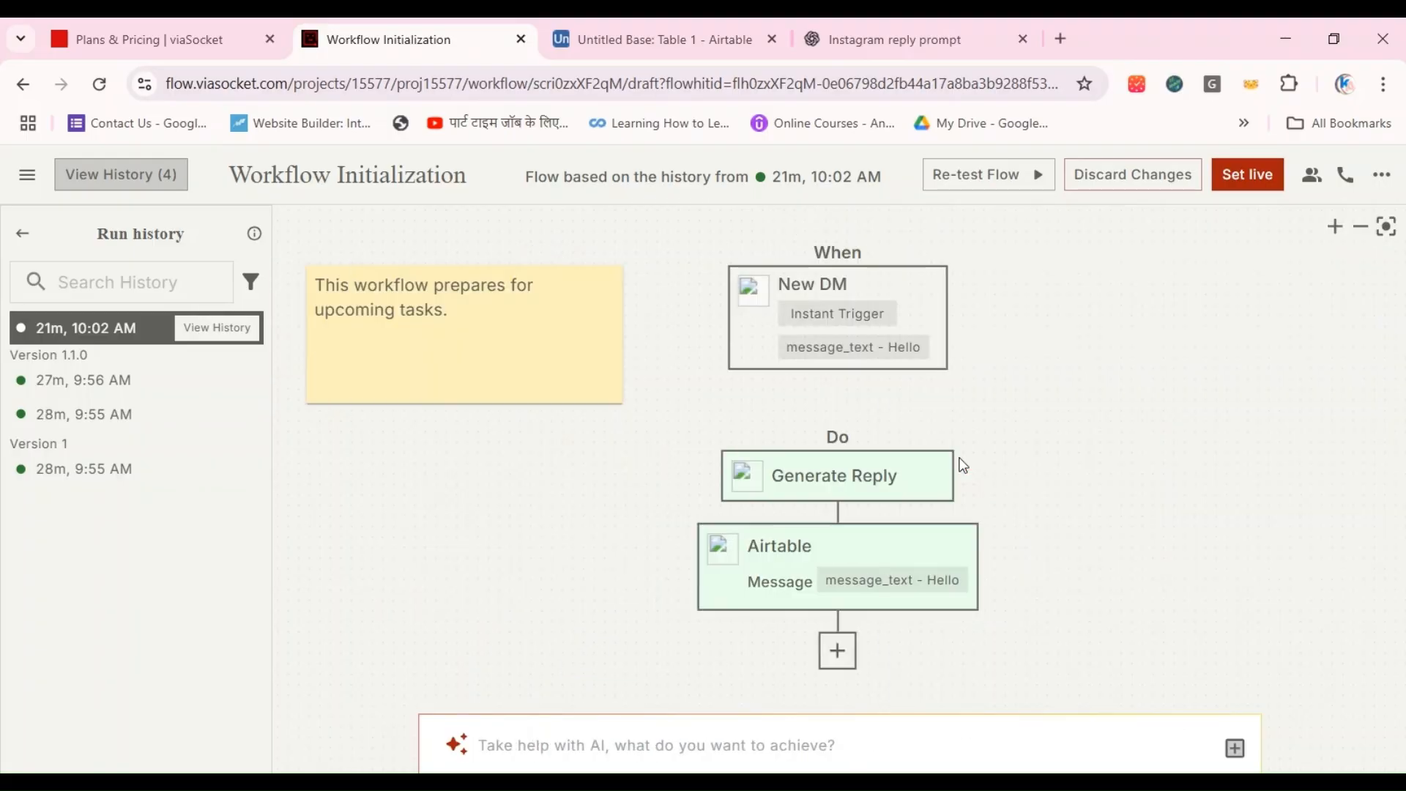
# Step: Reopen the Generate Reply step and review its prompt, model and system prompt settings
pyautogui.click(856, 474)
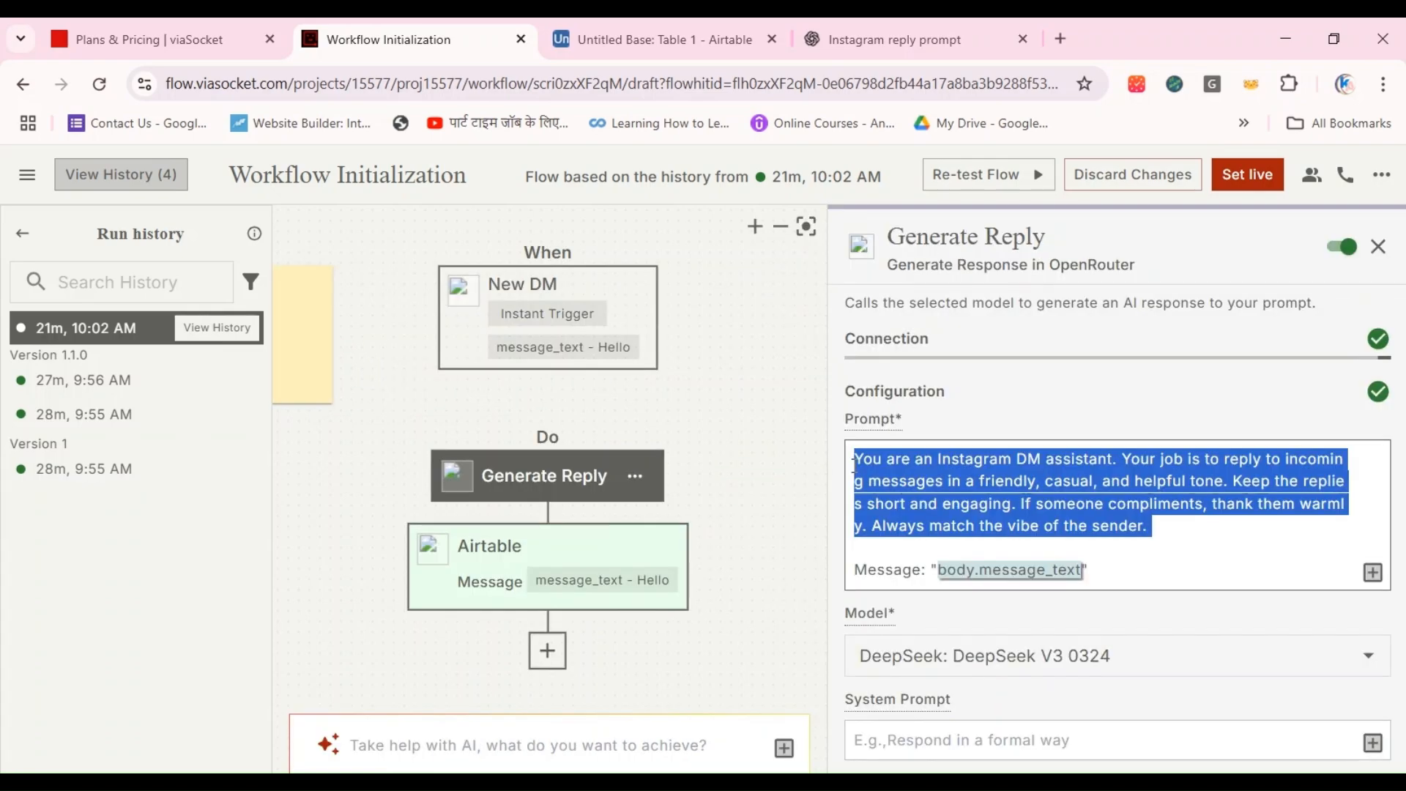
pyautogui.scroll(-10, 1049, 599)
pyautogui.scroll(6, 1049, 598)
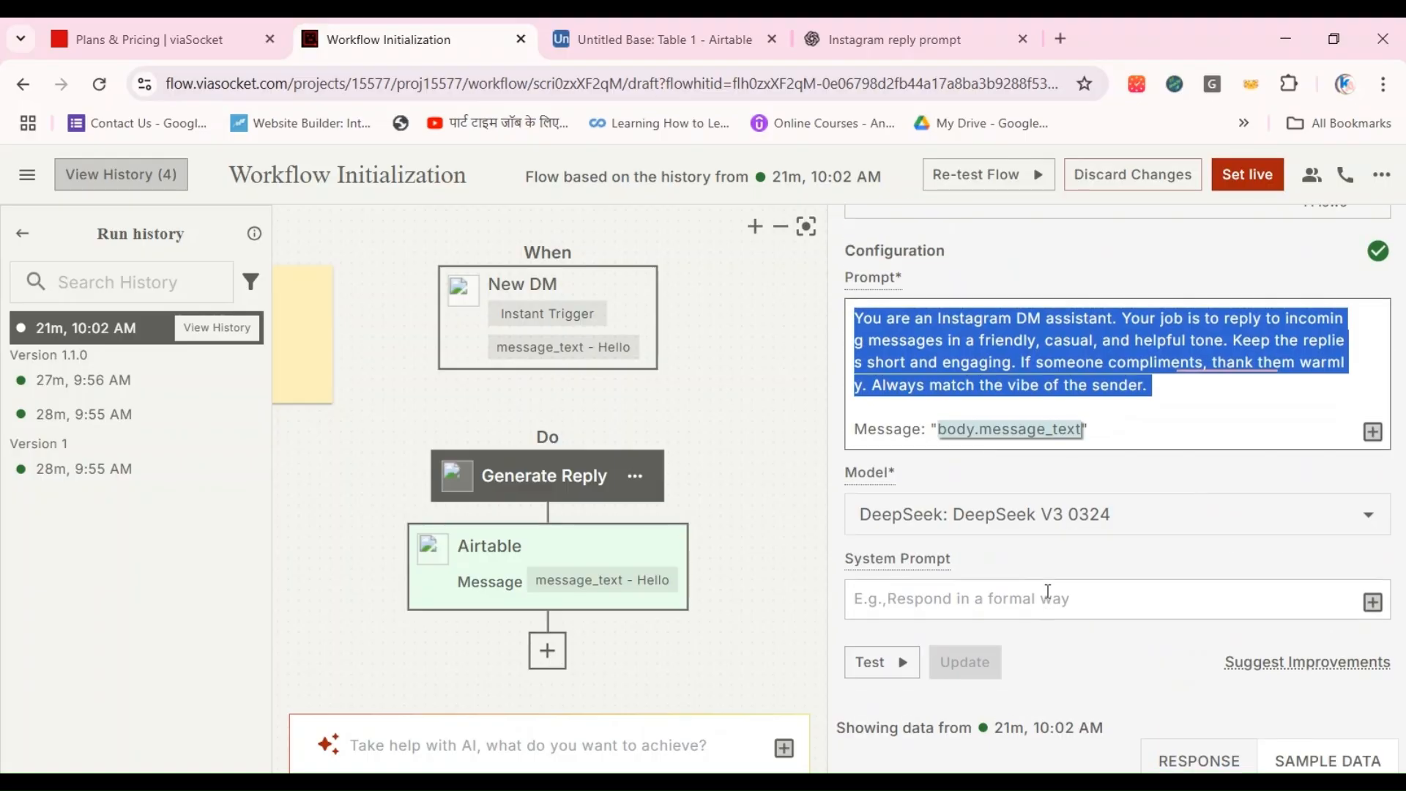
pyautogui.scroll(3, 1047, 591)
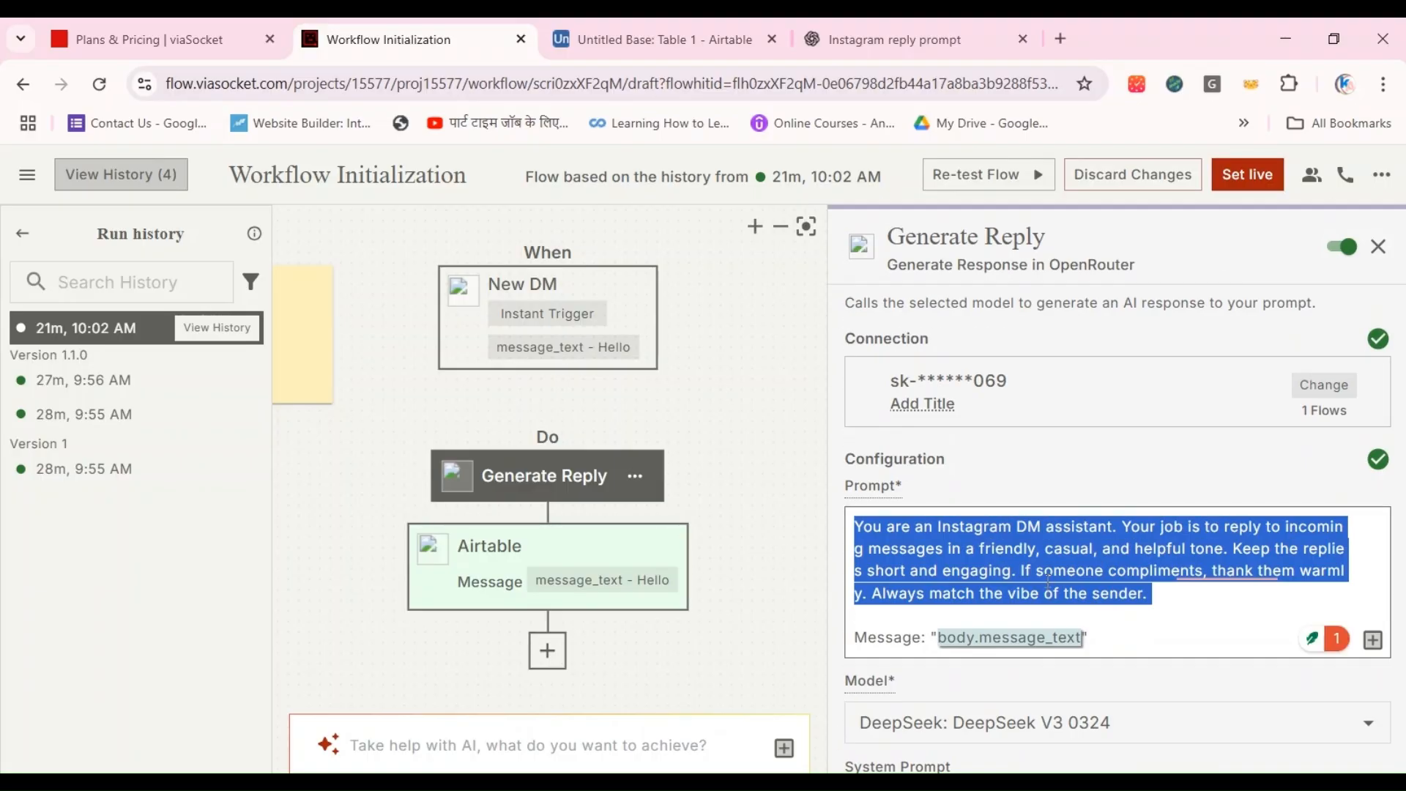
pyautogui.click(725, 389)
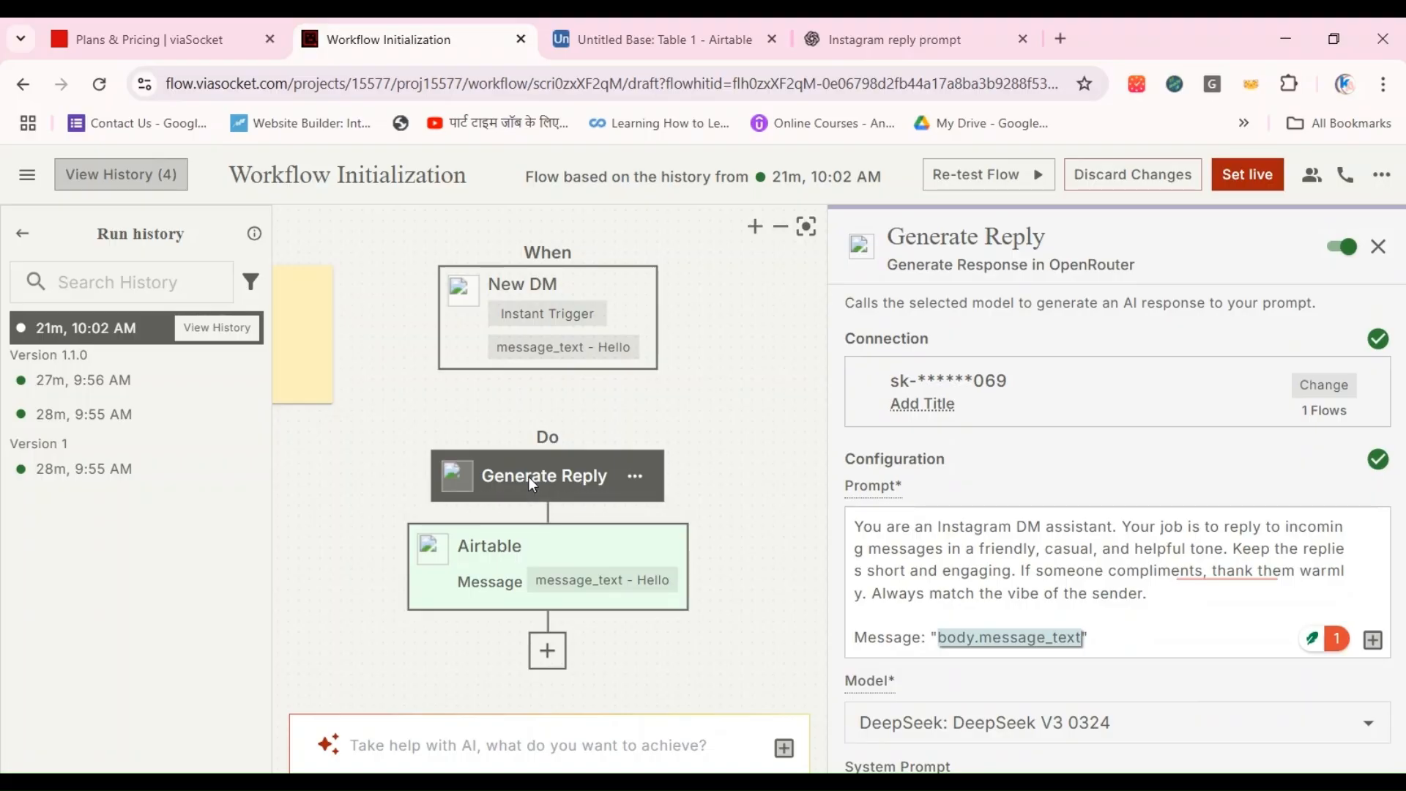
pyautogui.click(635, 477)
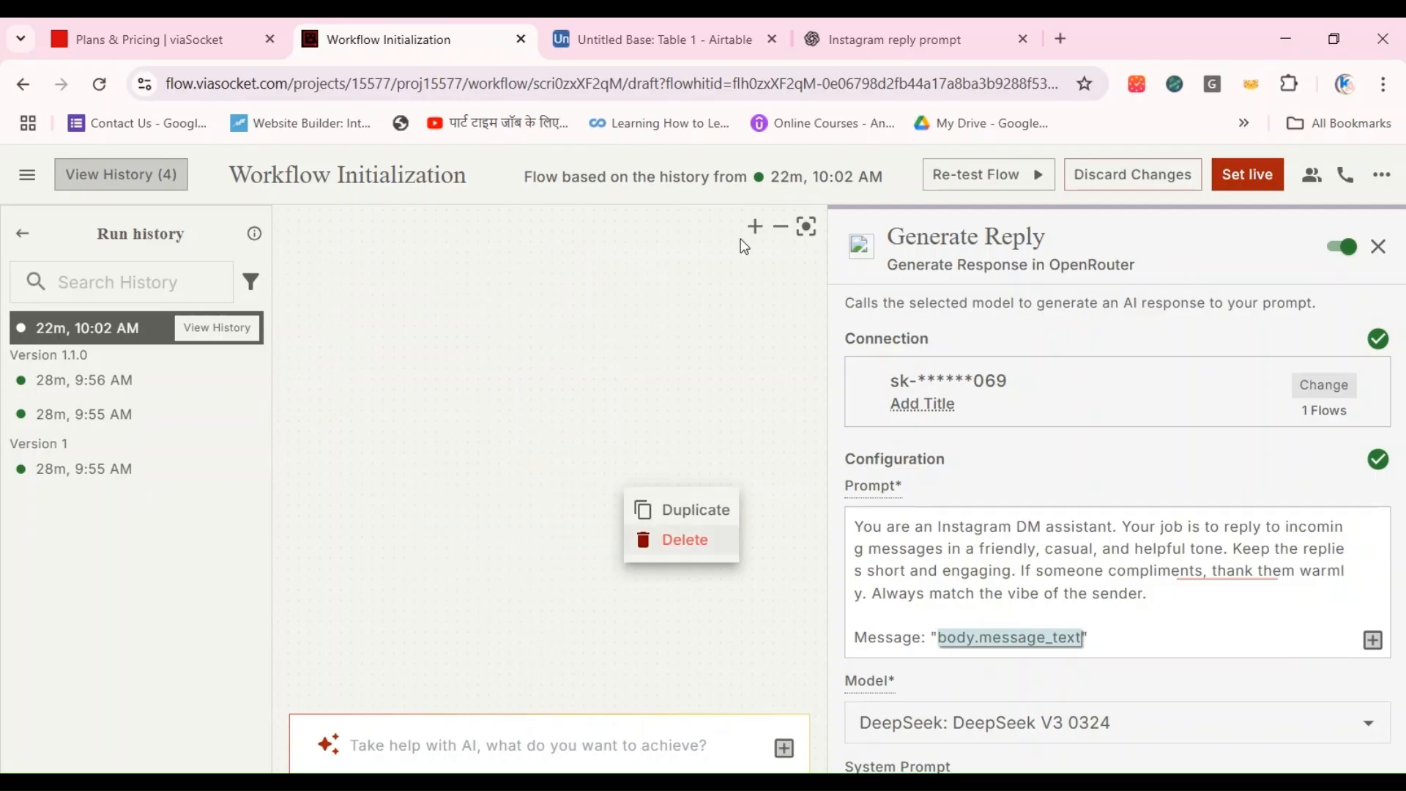
pyautogui.click(806, 227)
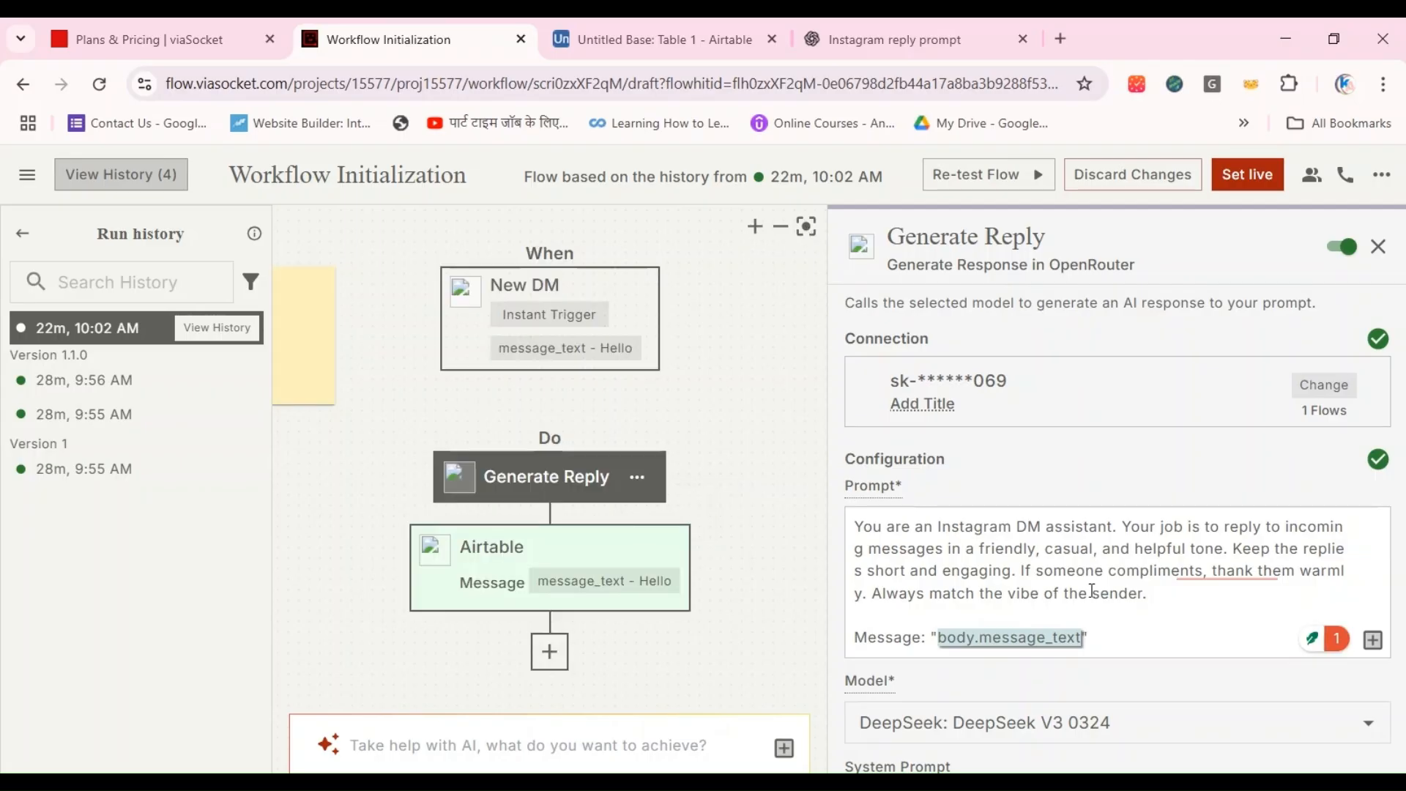
pyautogui.scroll(-10, 1255, 611)
pyautogui.scroll(10, 1255, 621)
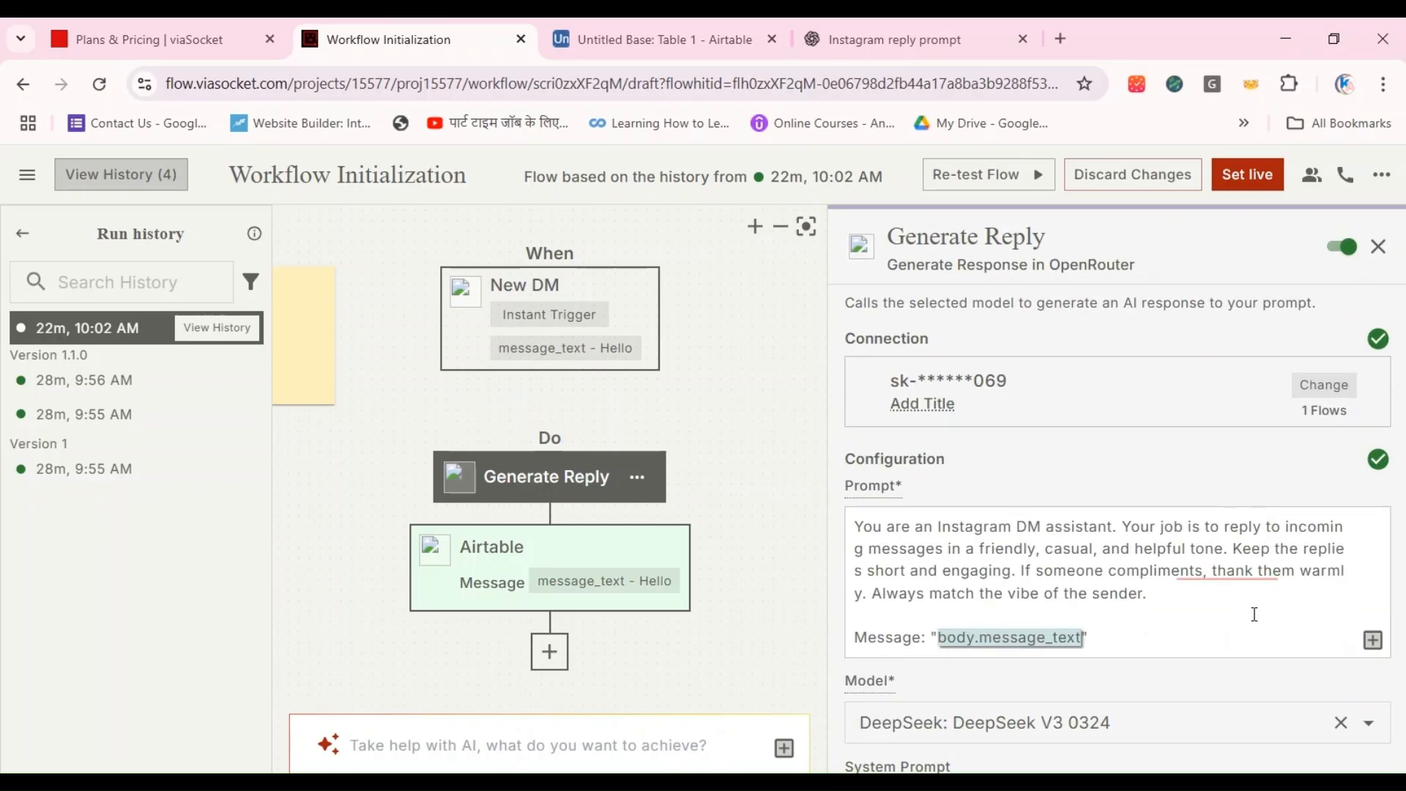
# Step: Test the Generate Reply step with the message text Hello and check the text returned in the response
pyautogui.scroll(-4, 1252, 615)
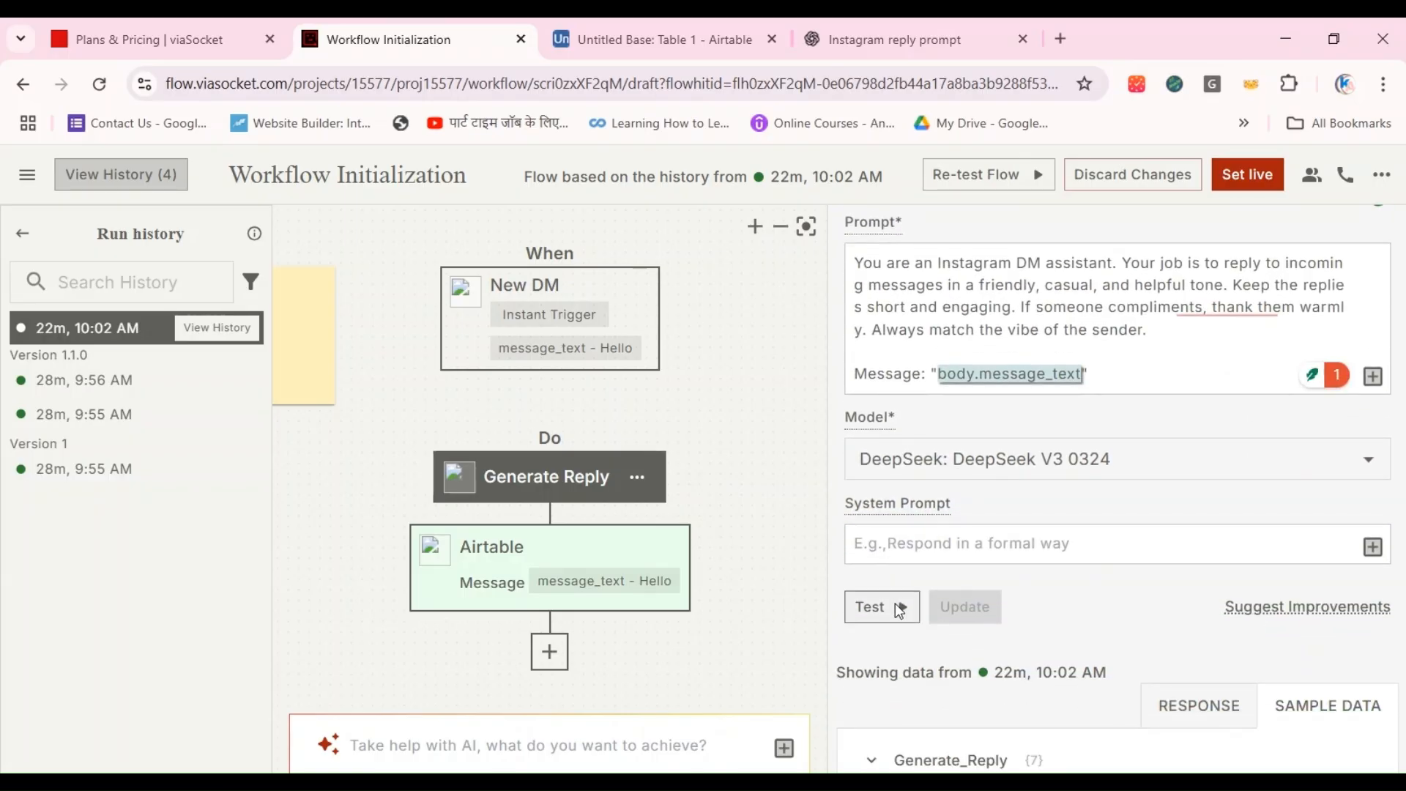
pyautogui.click(898, 609)
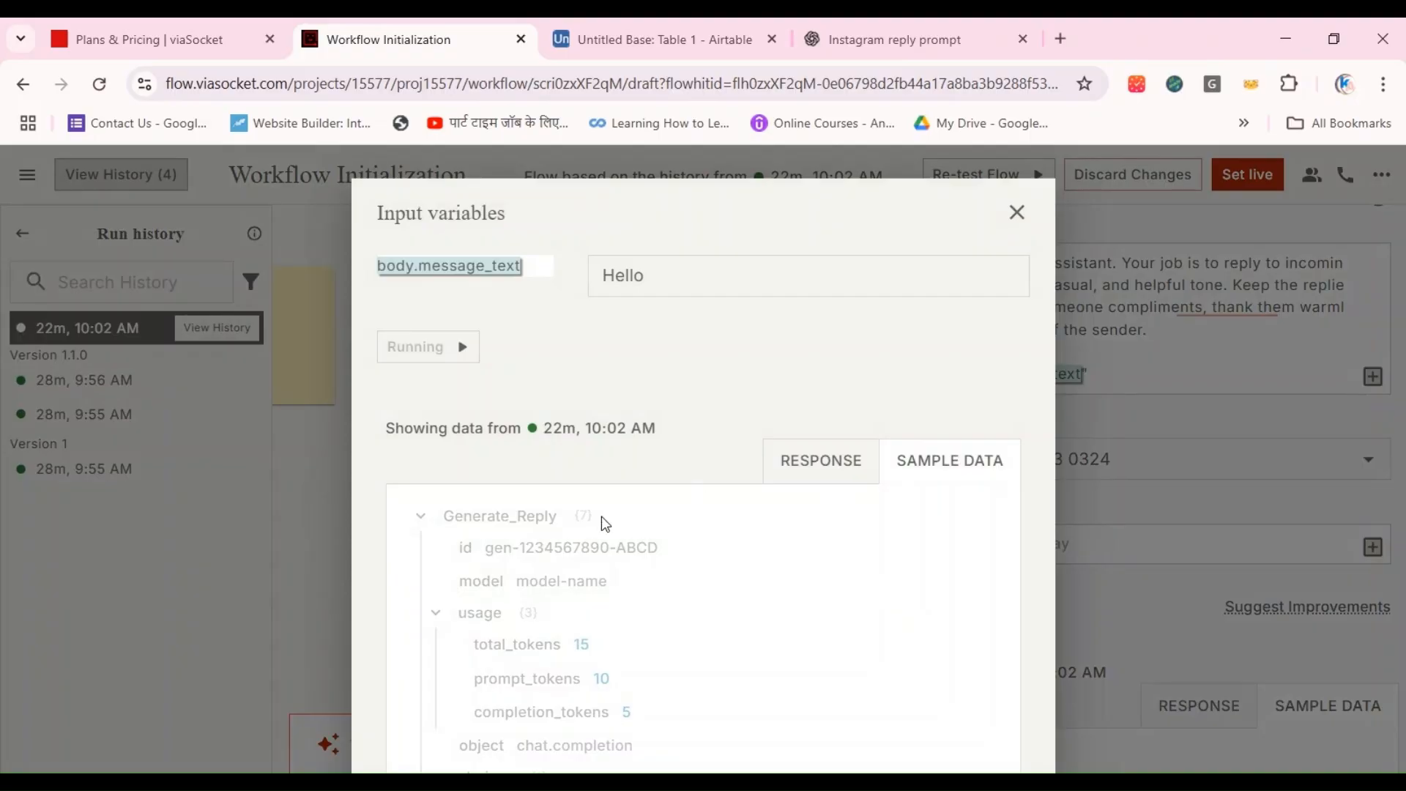
pyautogui.scroll(-6, 602, 517)
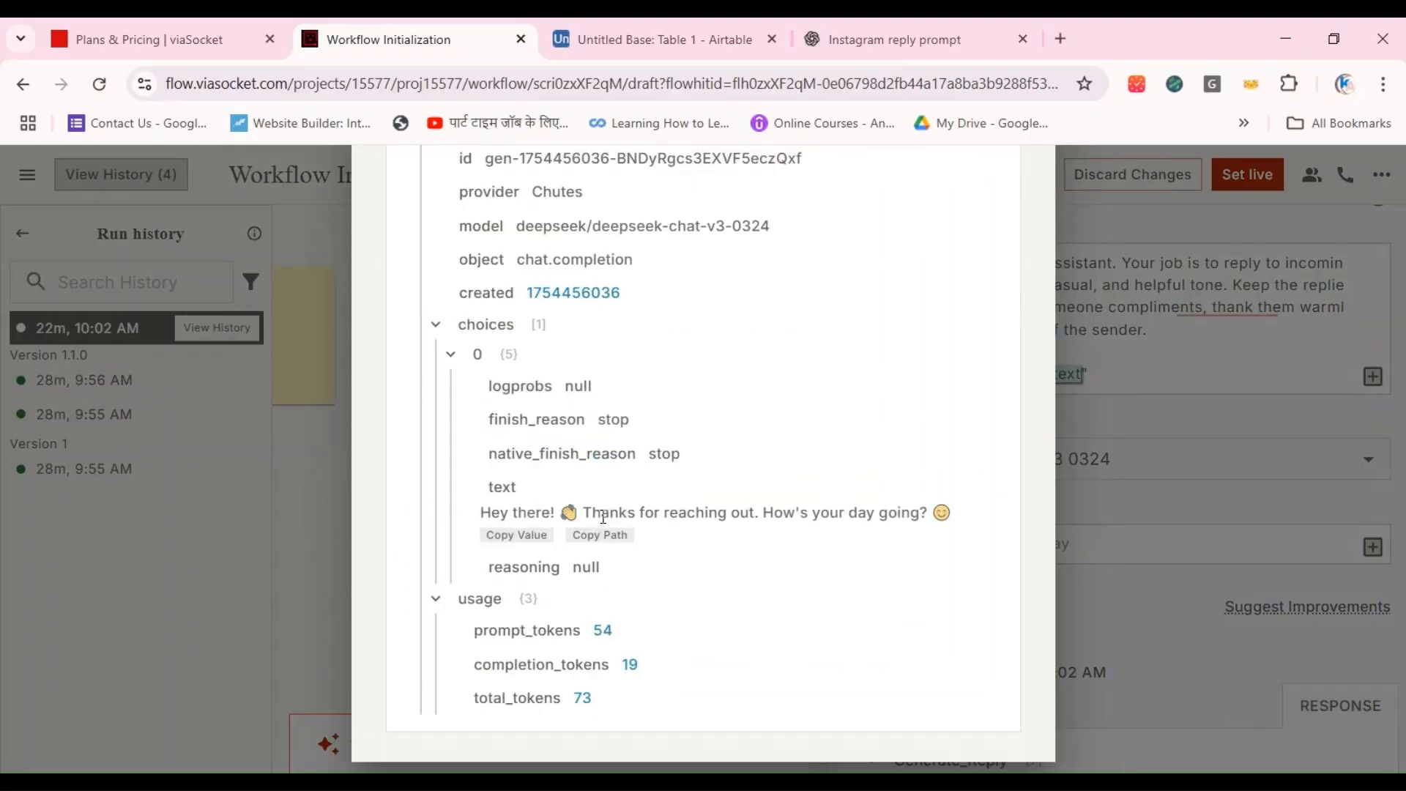
pyautogui.click(1146, 495)
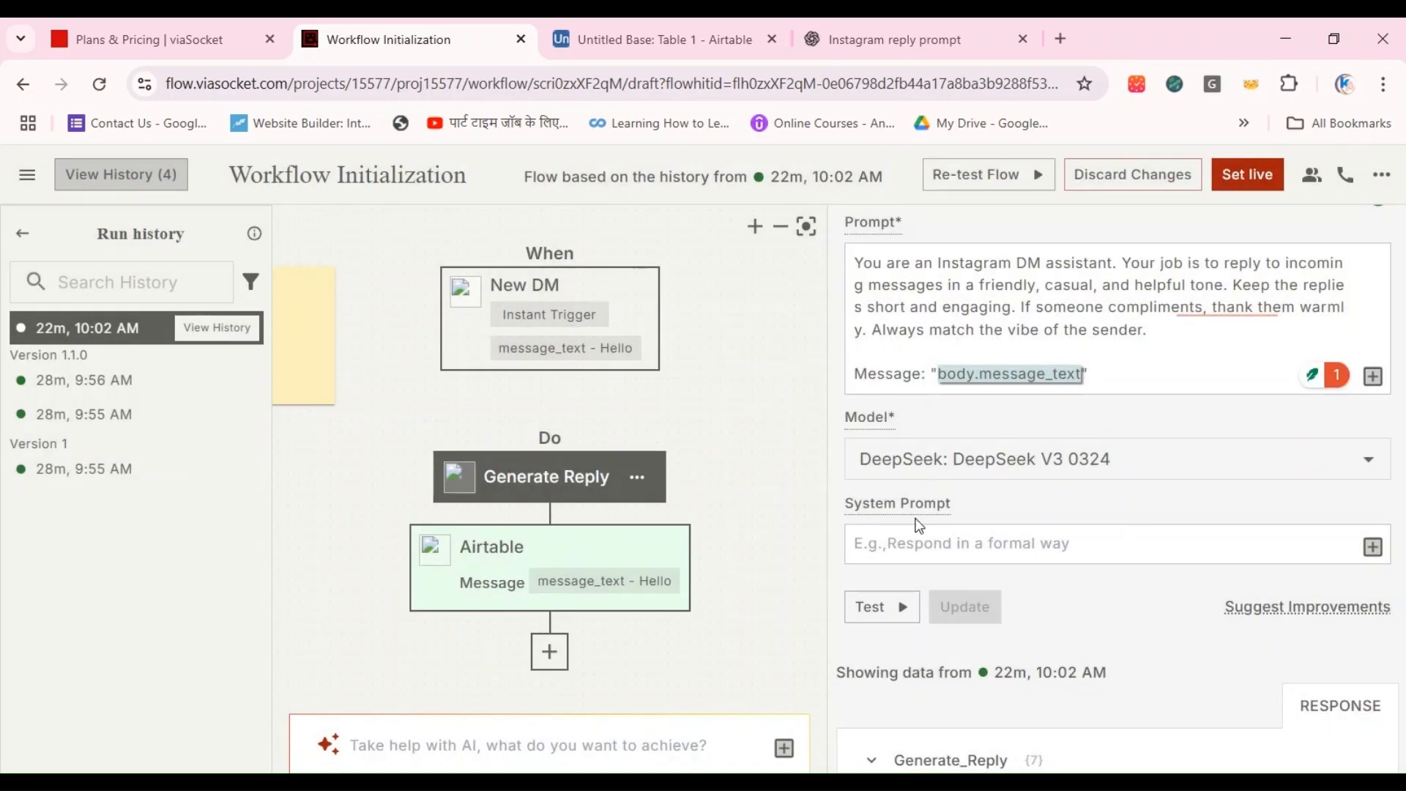
# Step: Map the Airtable step's Reply field to the Generate_Reply choices[0] text value and save the update
pyautogui.click(495, 569)
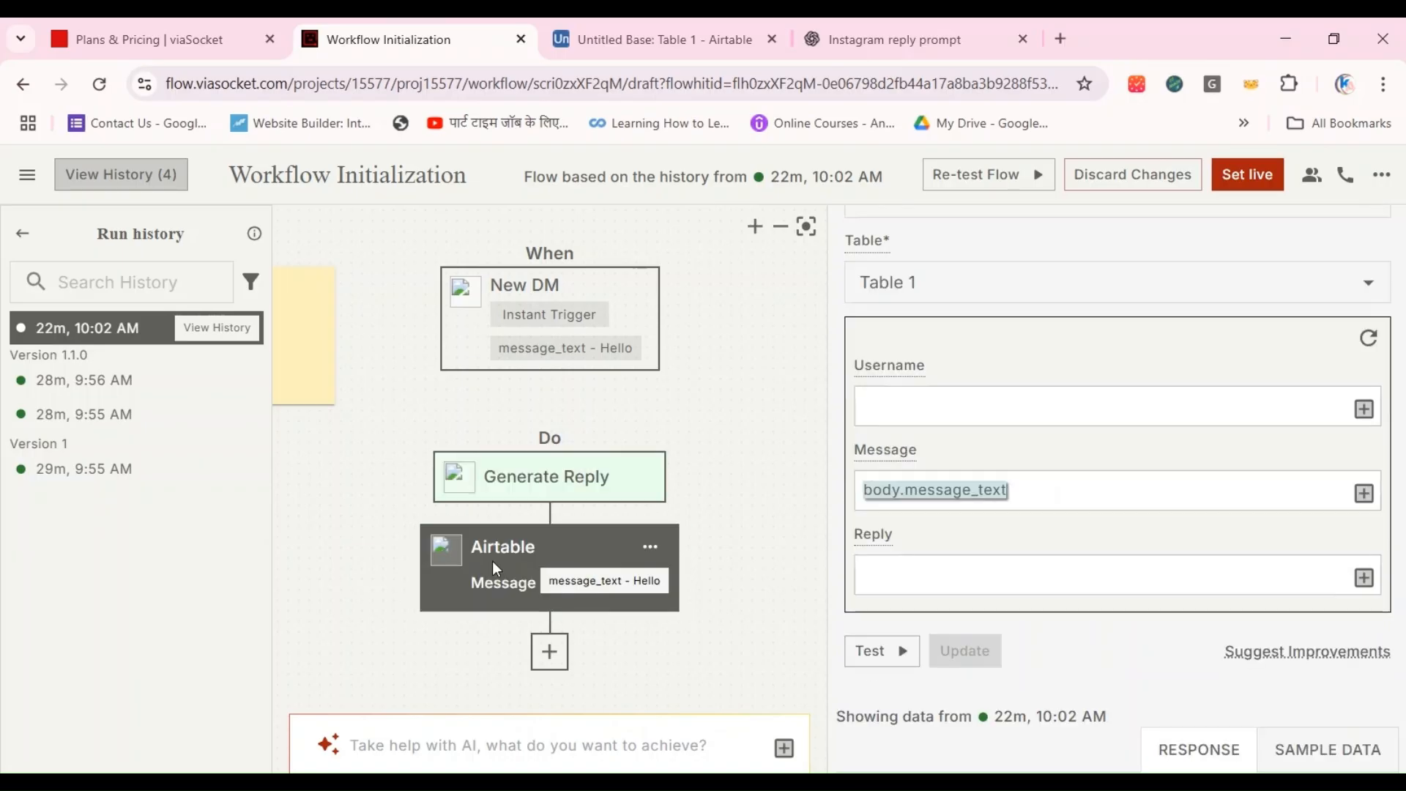
pyautogui.click(1361, 576)
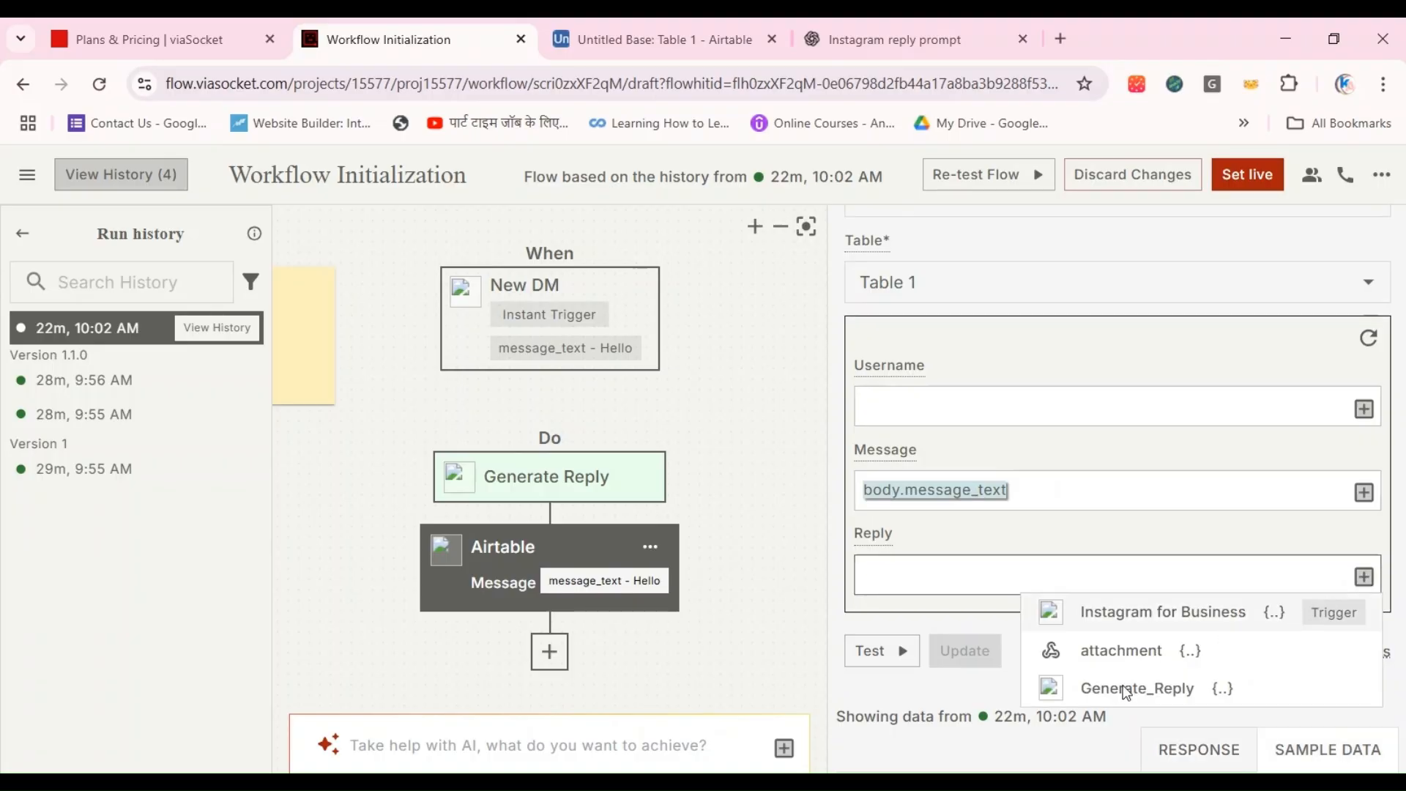
pyautogui.moveTo(1134, 694)
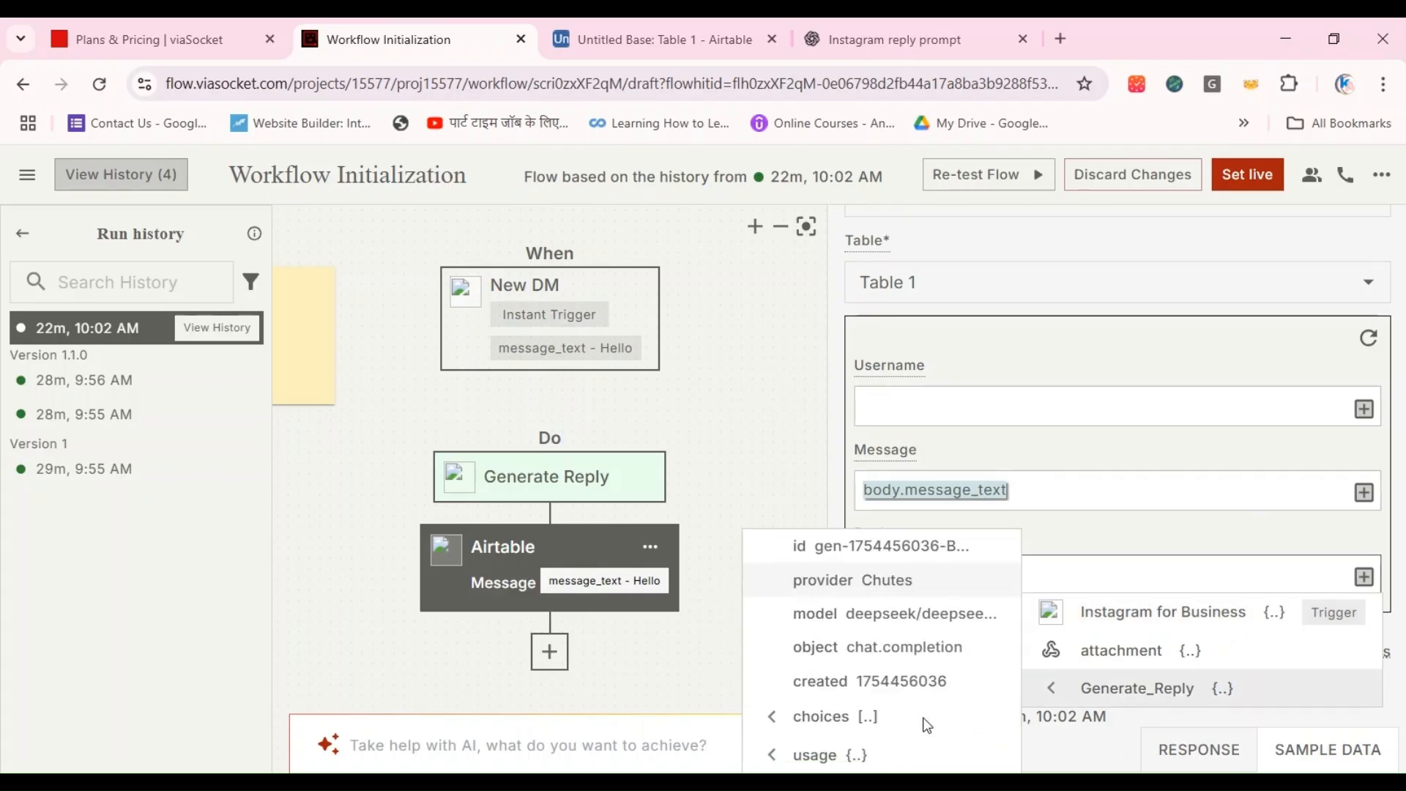
pyautogui.moveTo(896, 713)
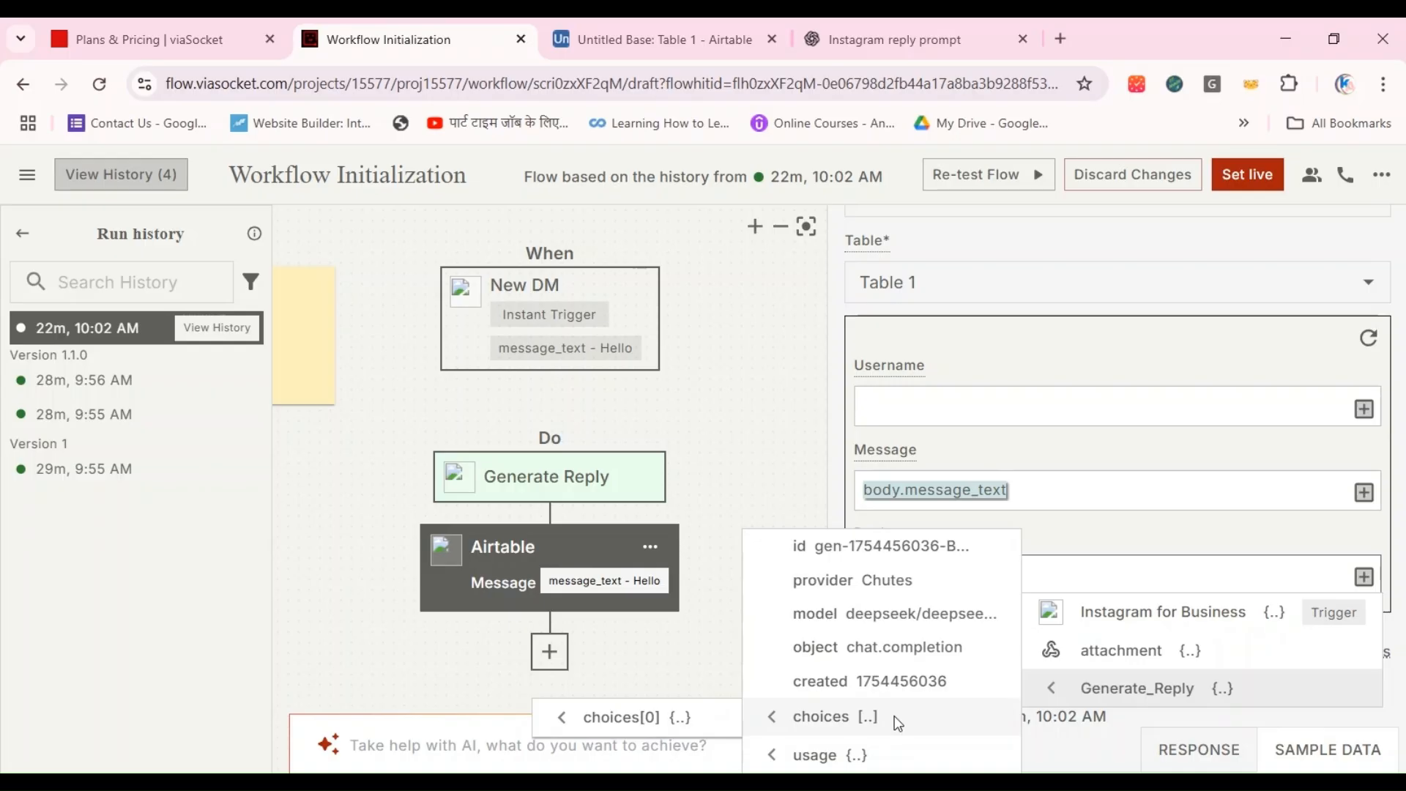
pyautogui.moveTo(662, 709)
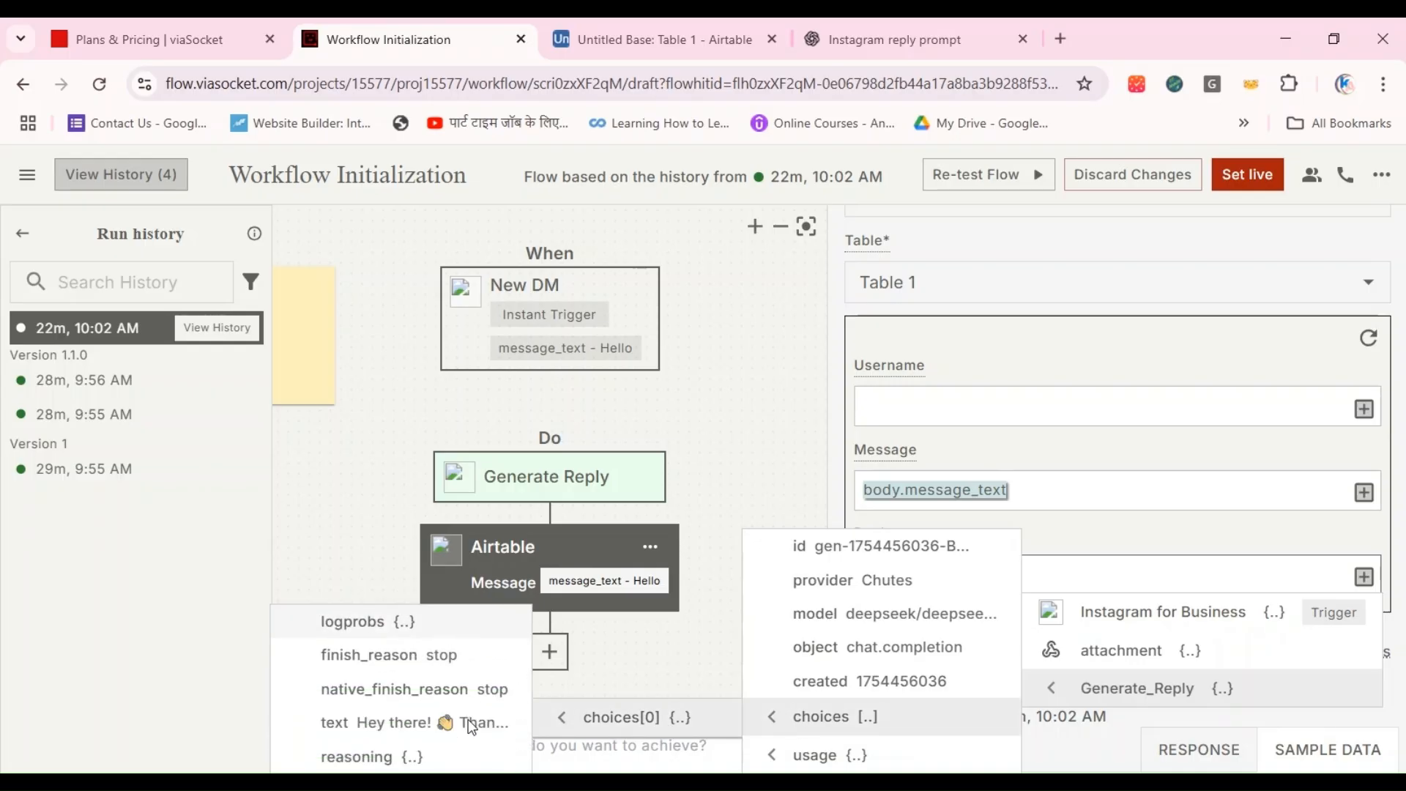
pyautogui.click(383, 725)
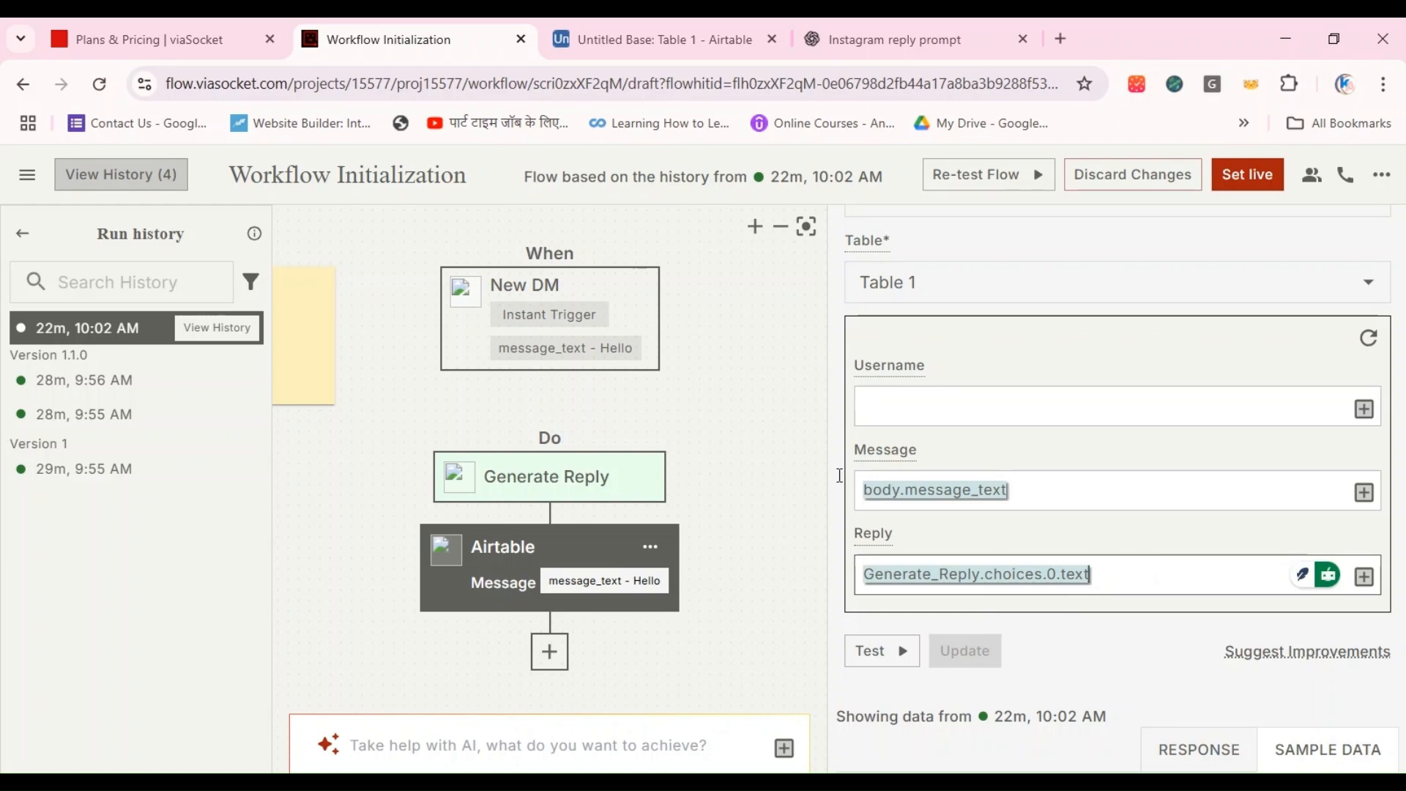
pyautogui.click(731, 448)
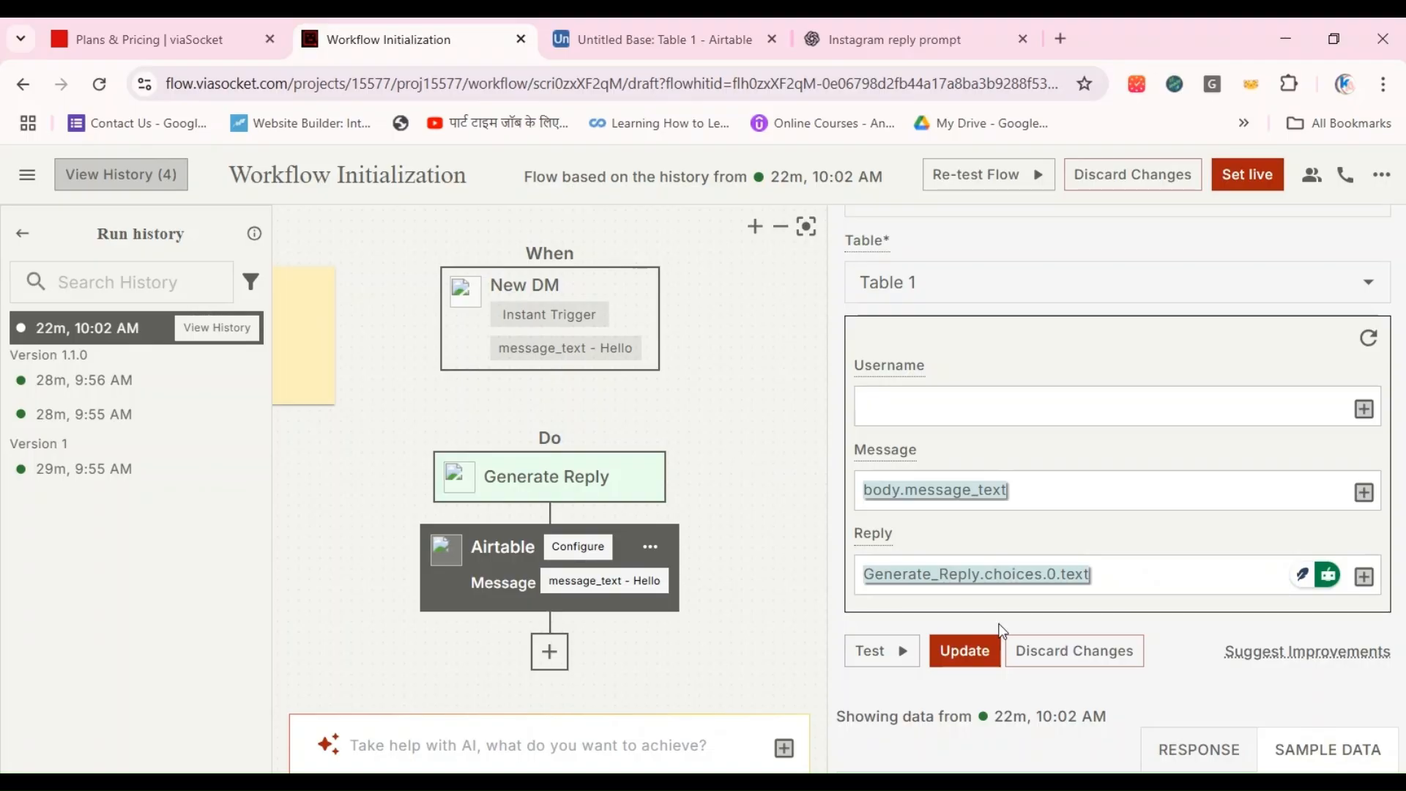
pyautogui.click(965, 650)
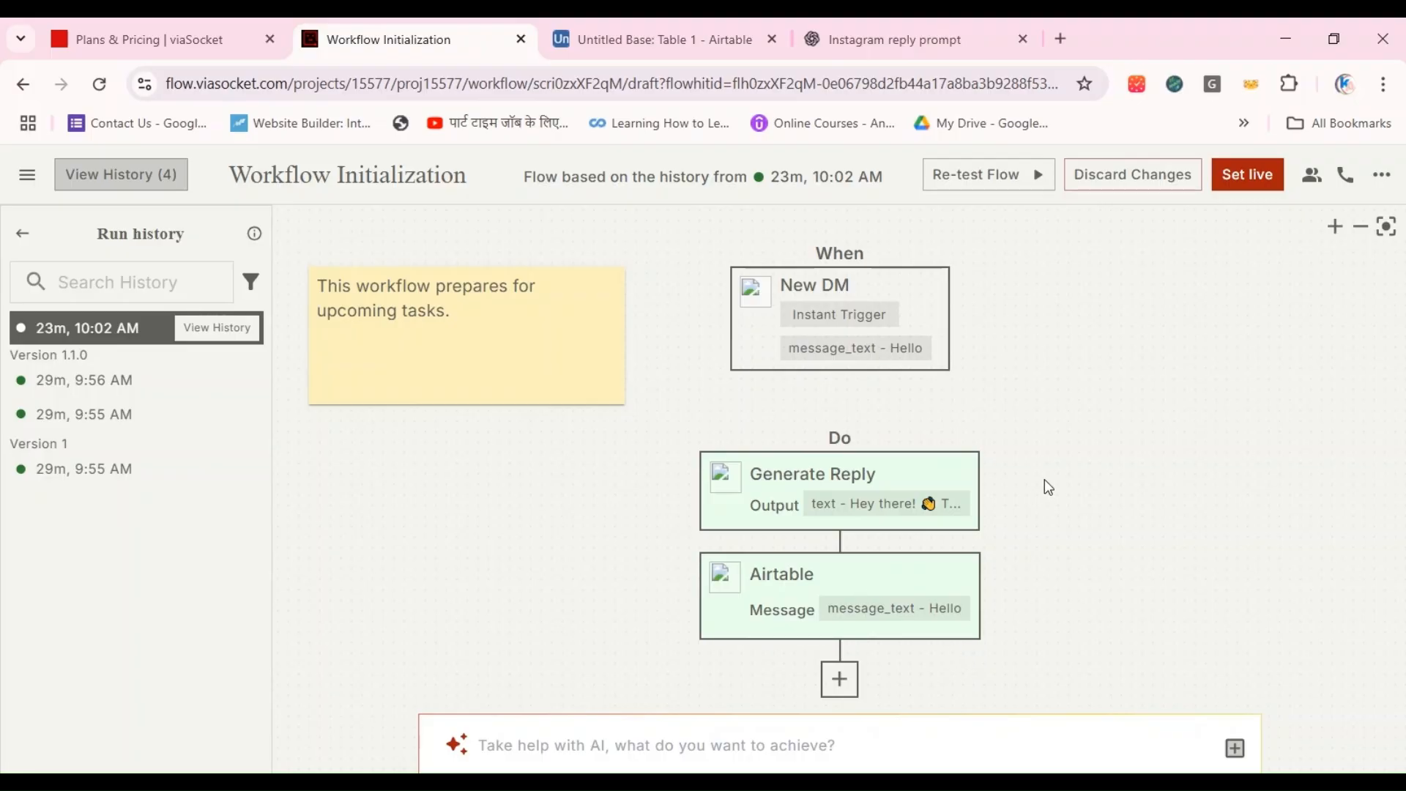
# Step: Add an Instagram for Business Send DM Message step after the Airtable step and select the quotesableig connection
pyautogui.click(840, 679)
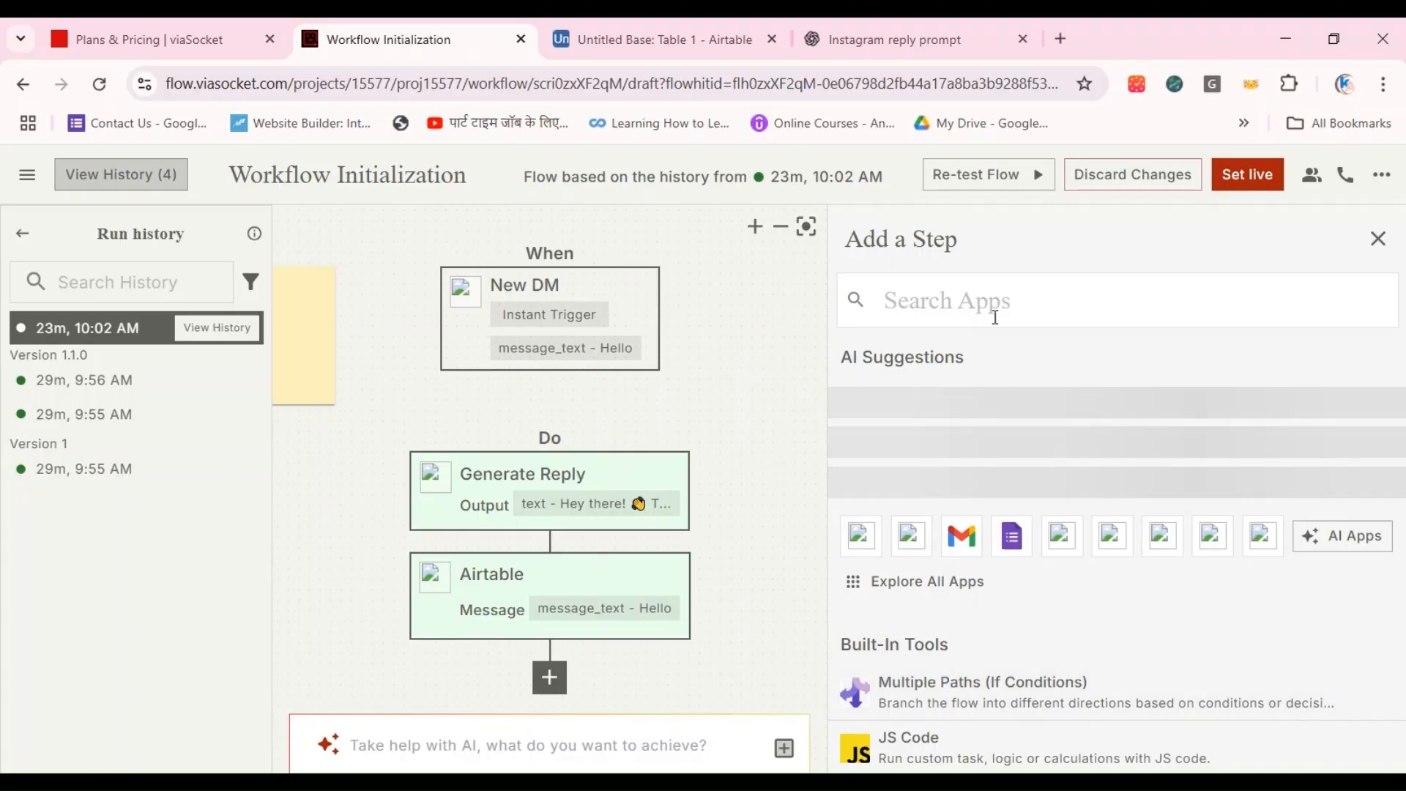
pyautogui.click(979, 292)
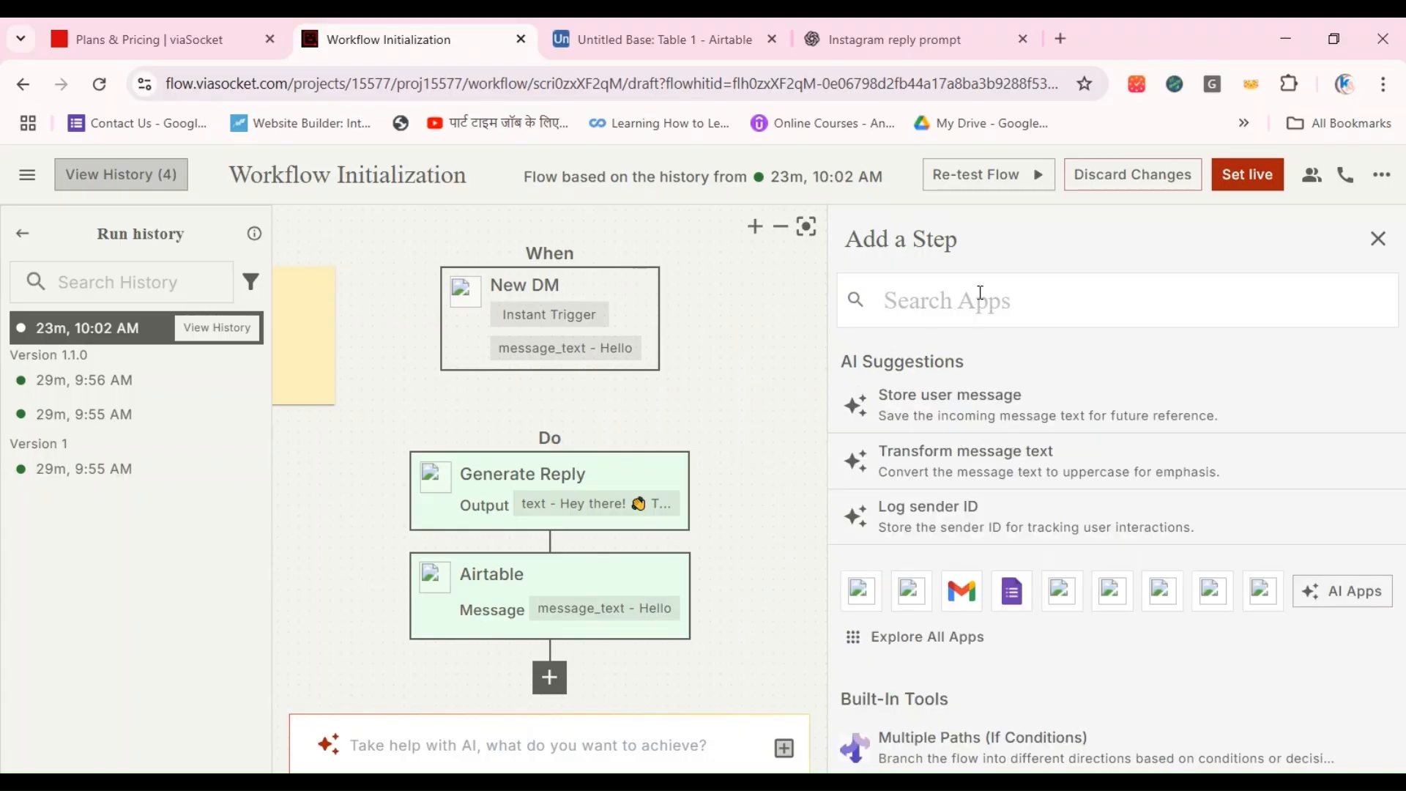
pyautogui.write('In')
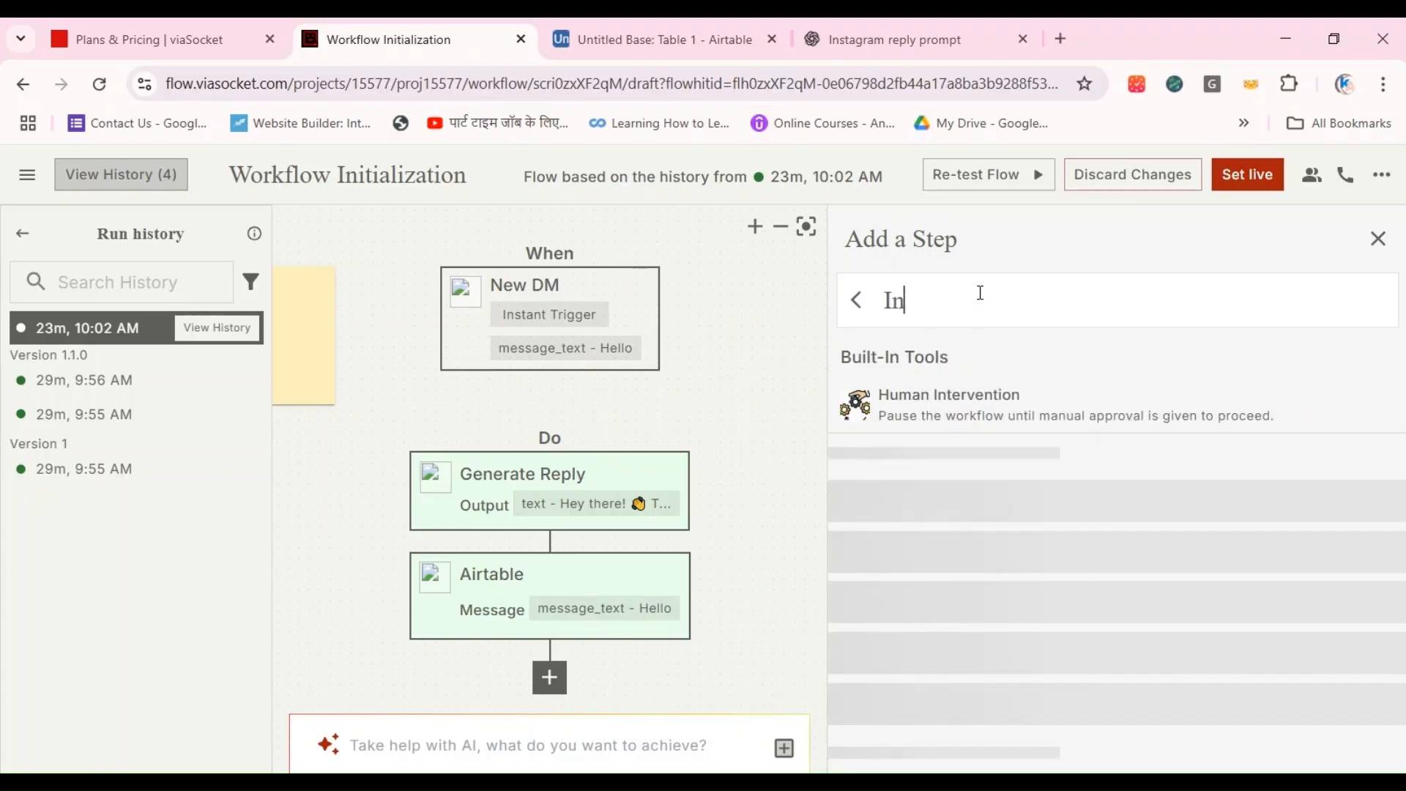
pyautogui.write('stagram')
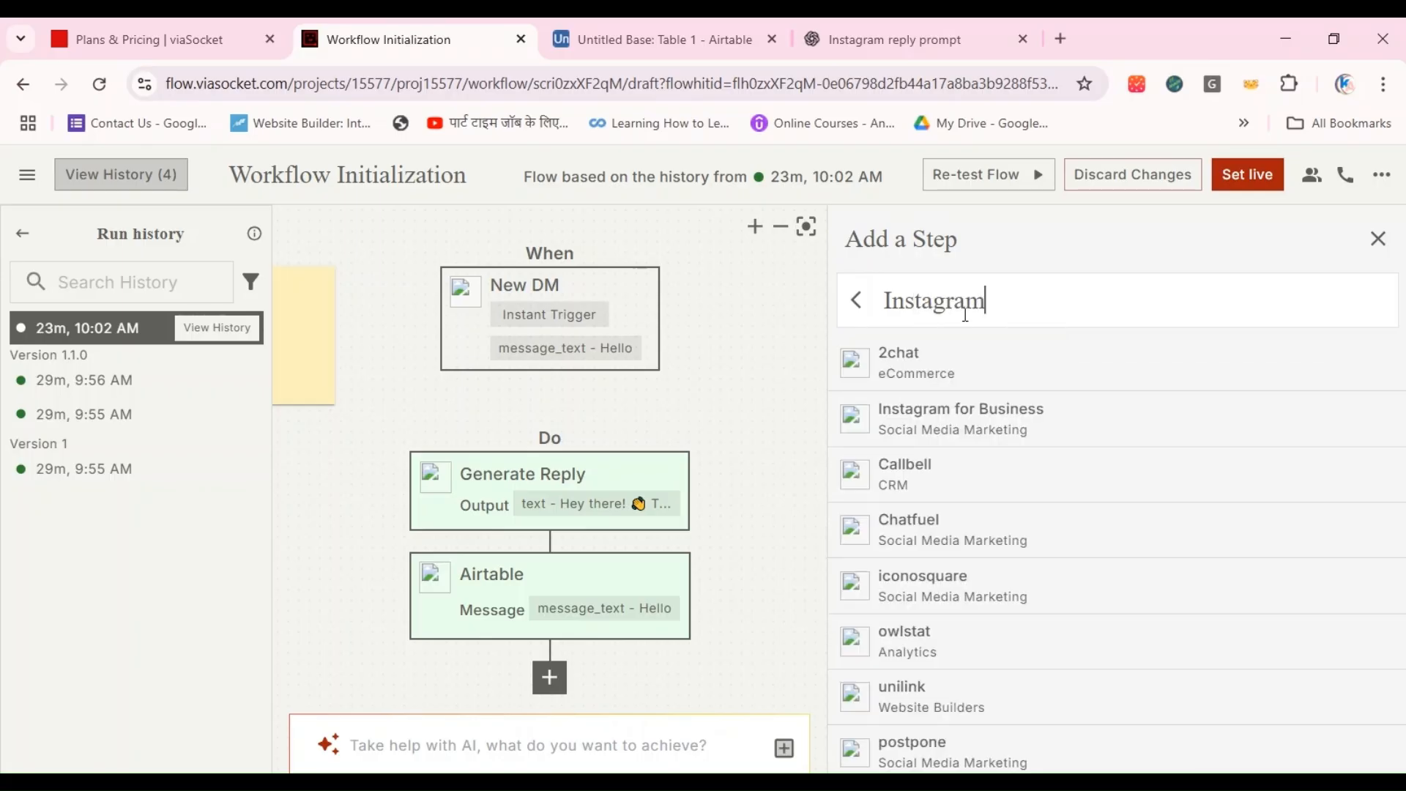
pyautogui.click(908, 410)
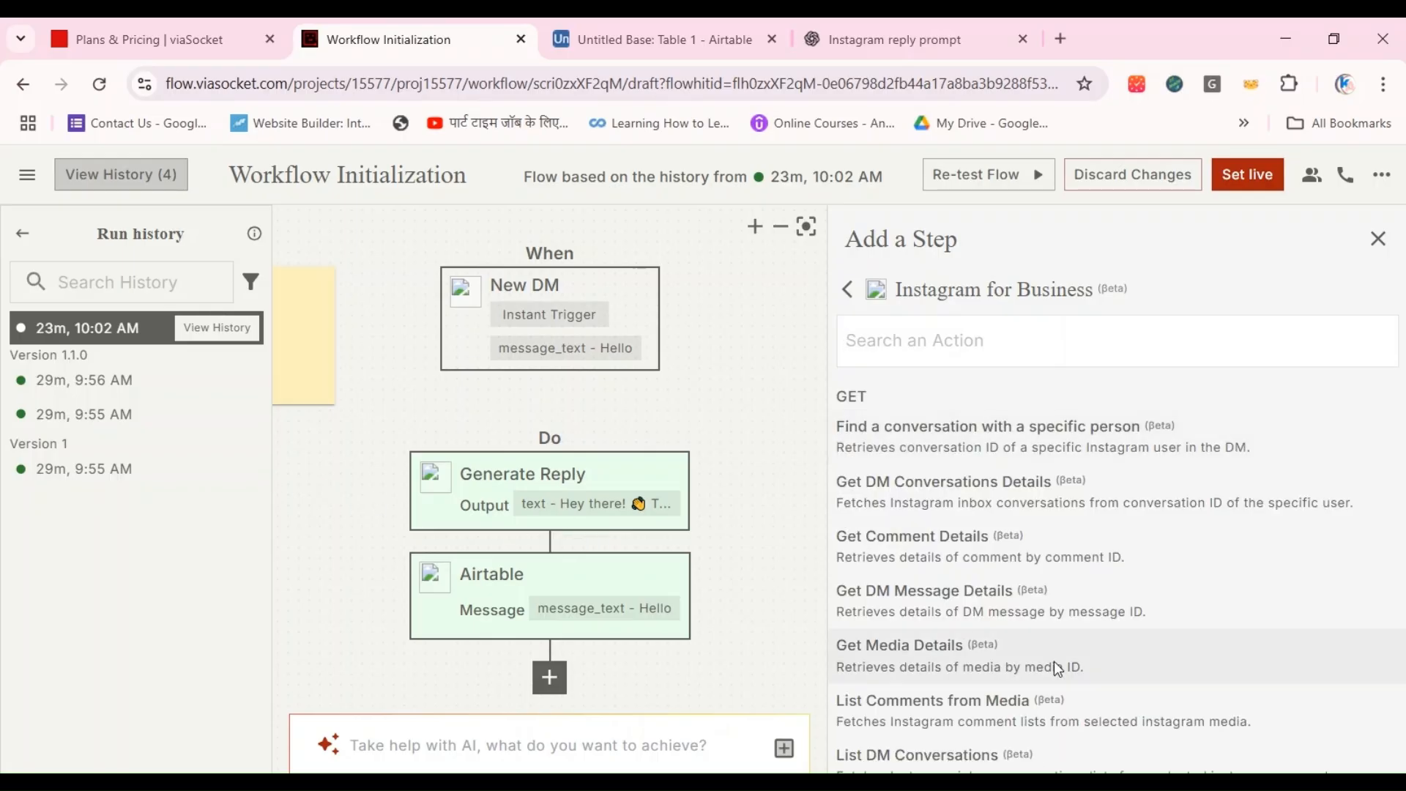
pyautogui.scroll(-5, 1054, 663)
pyautogui.scroll(-4, 1052, 661)
pyautogui.scroll(6, 1053, 661)
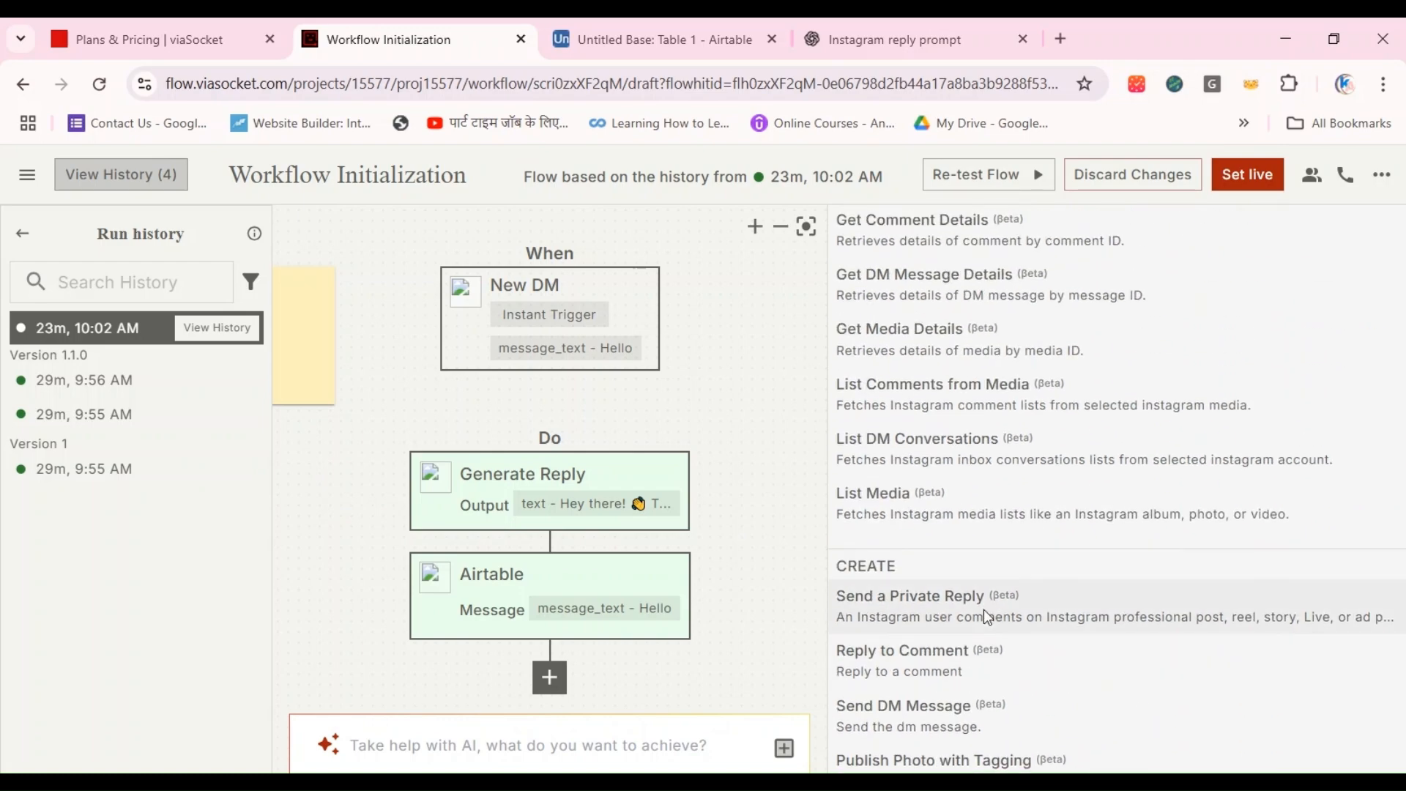
pyautogui.click(953, 734)
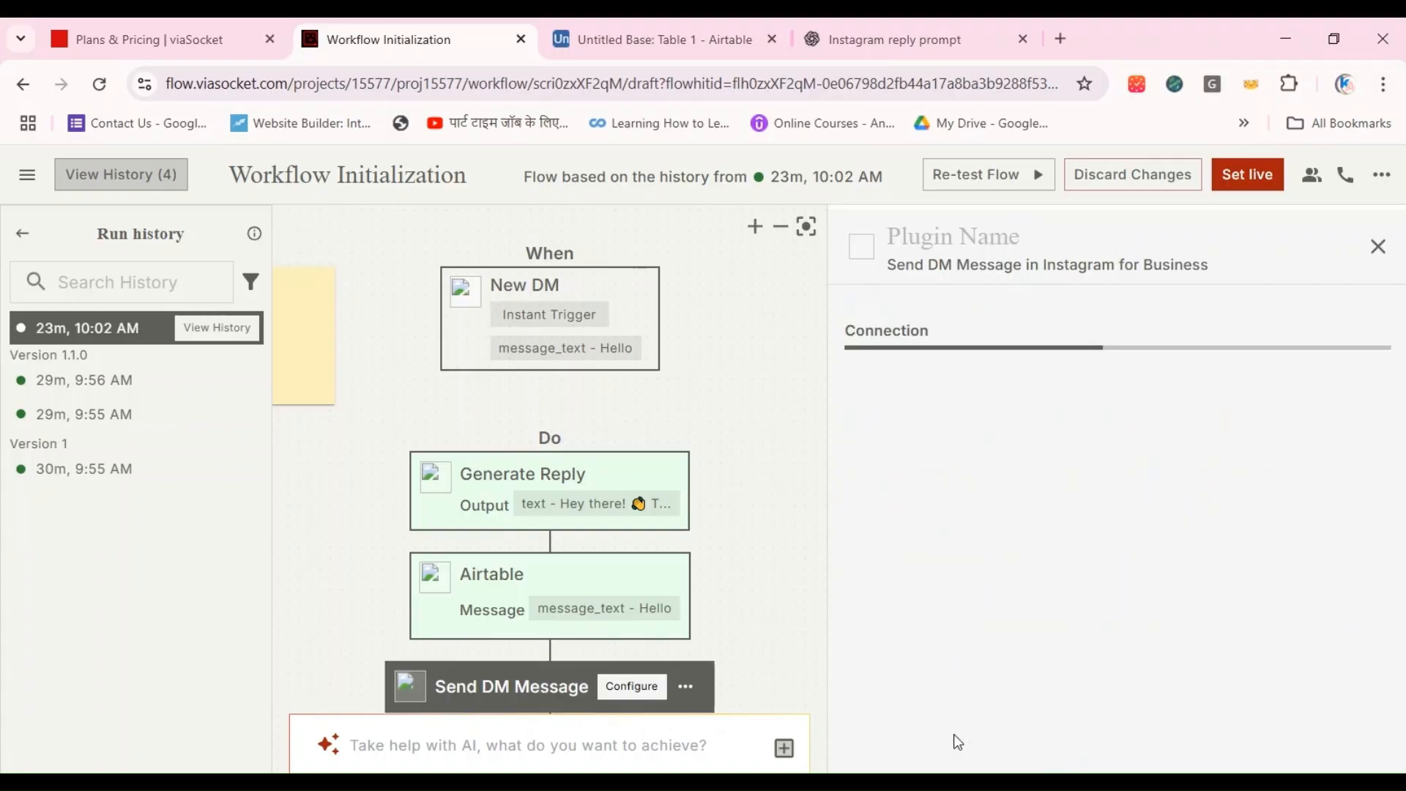
pyautogui.click(1123, 399)
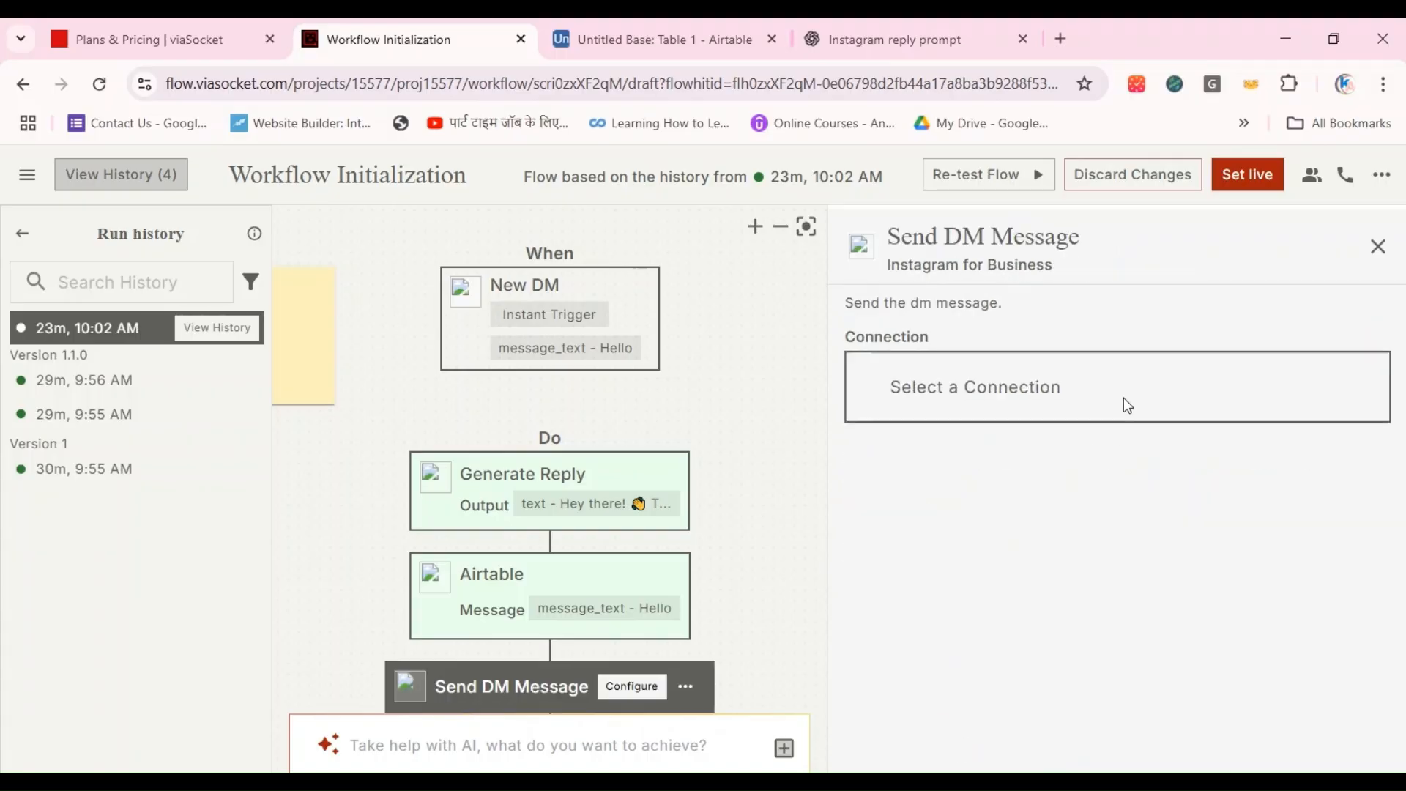
pyautogui.click(995, 507)
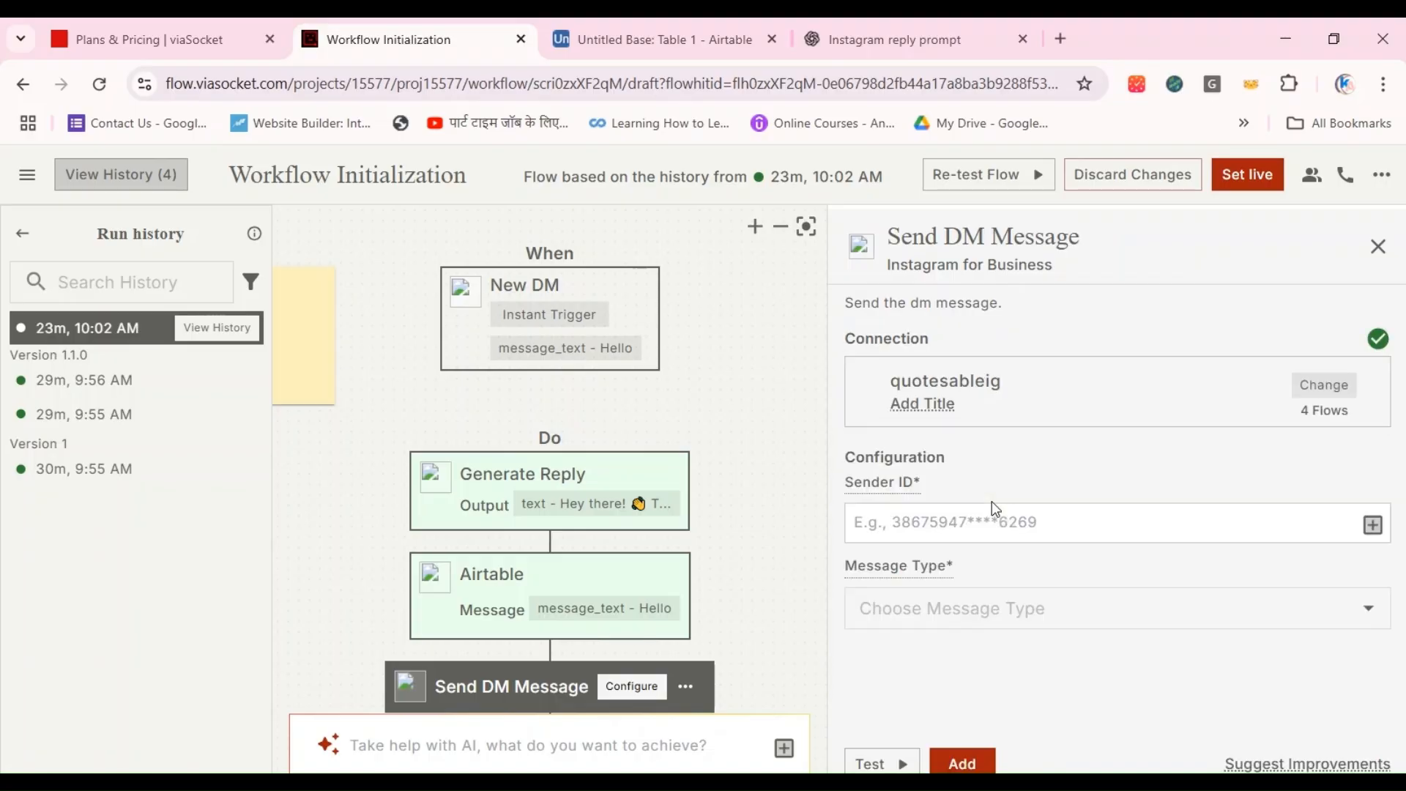
# Step: Map the Send DM Message step's Sender ID to the Instagram trigger's sender_id and set the Message Type to Text
pyautogui.click(986, 509)
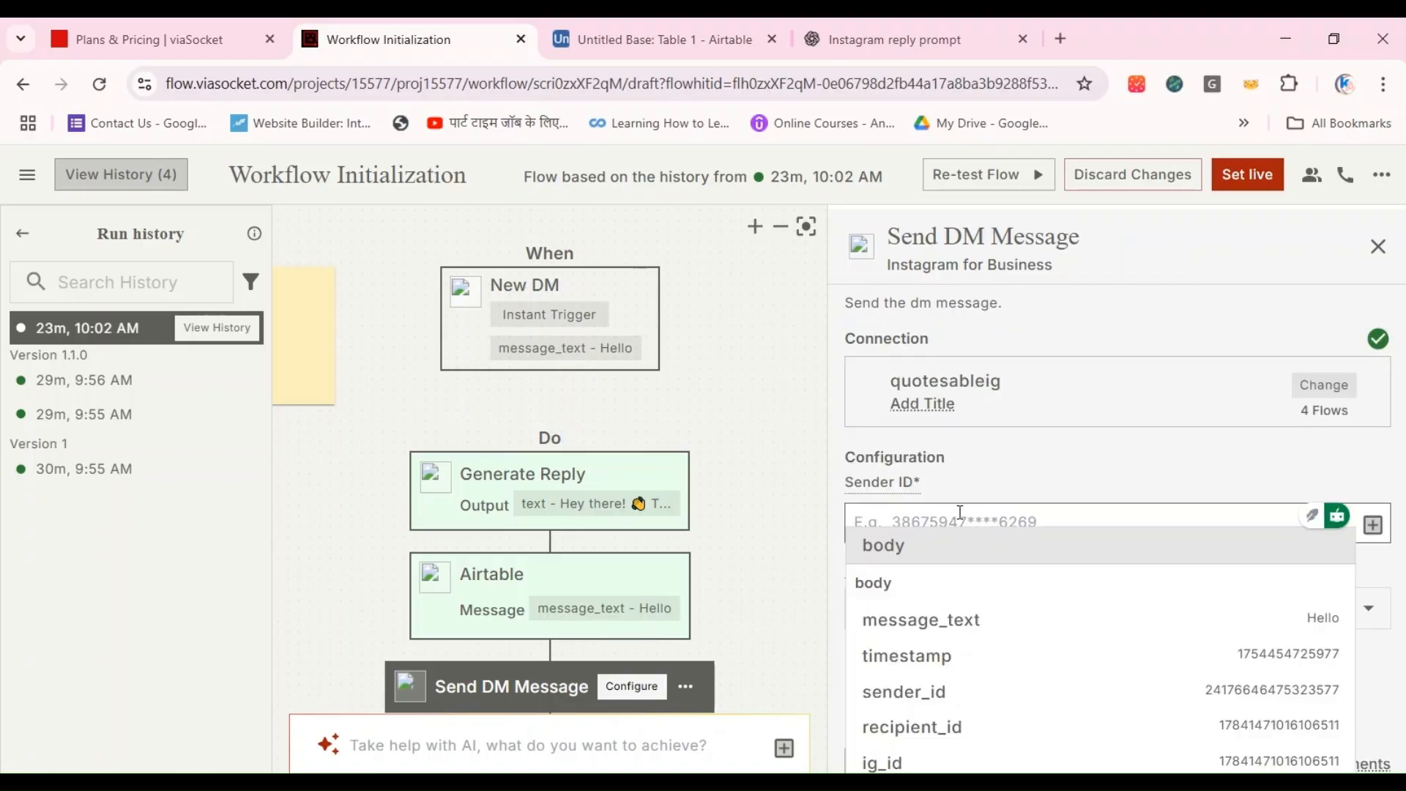
pyautogui.click(793, 496)
pyautogui.scroll(-3, 1110, 635)
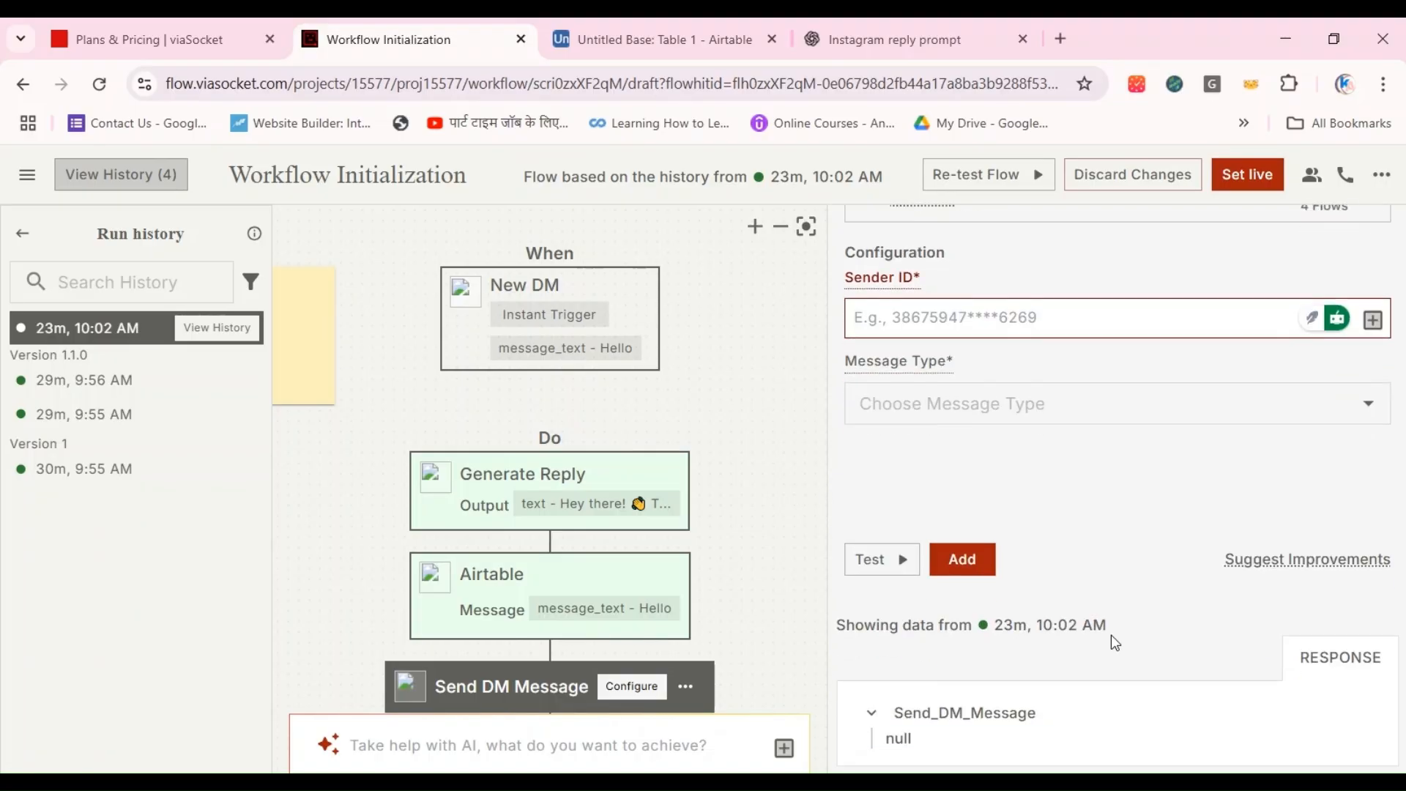
pyautogui.scroll(2, 1109, 634)
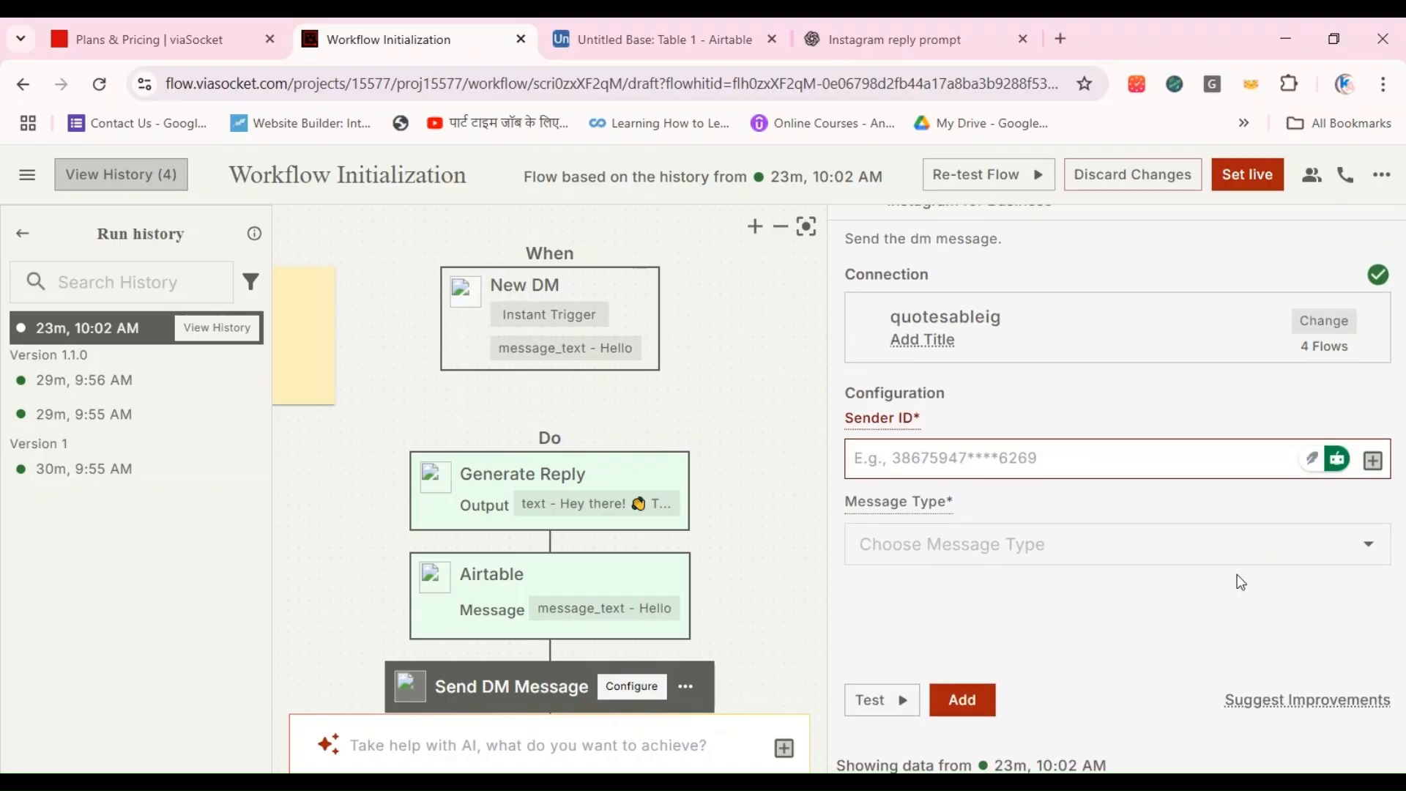
pyautogui.click(1374, 460)
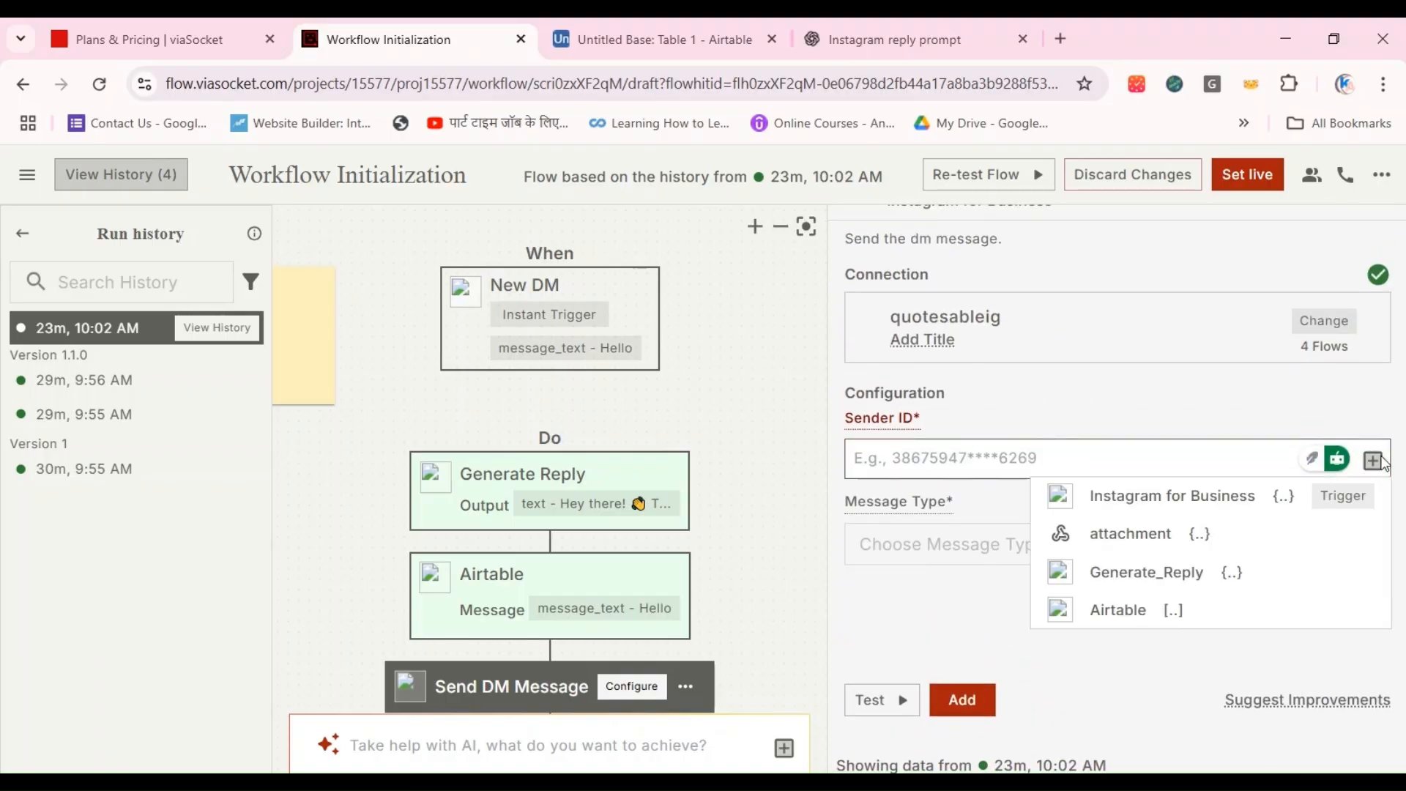
pyautogui.click(1242, 490)
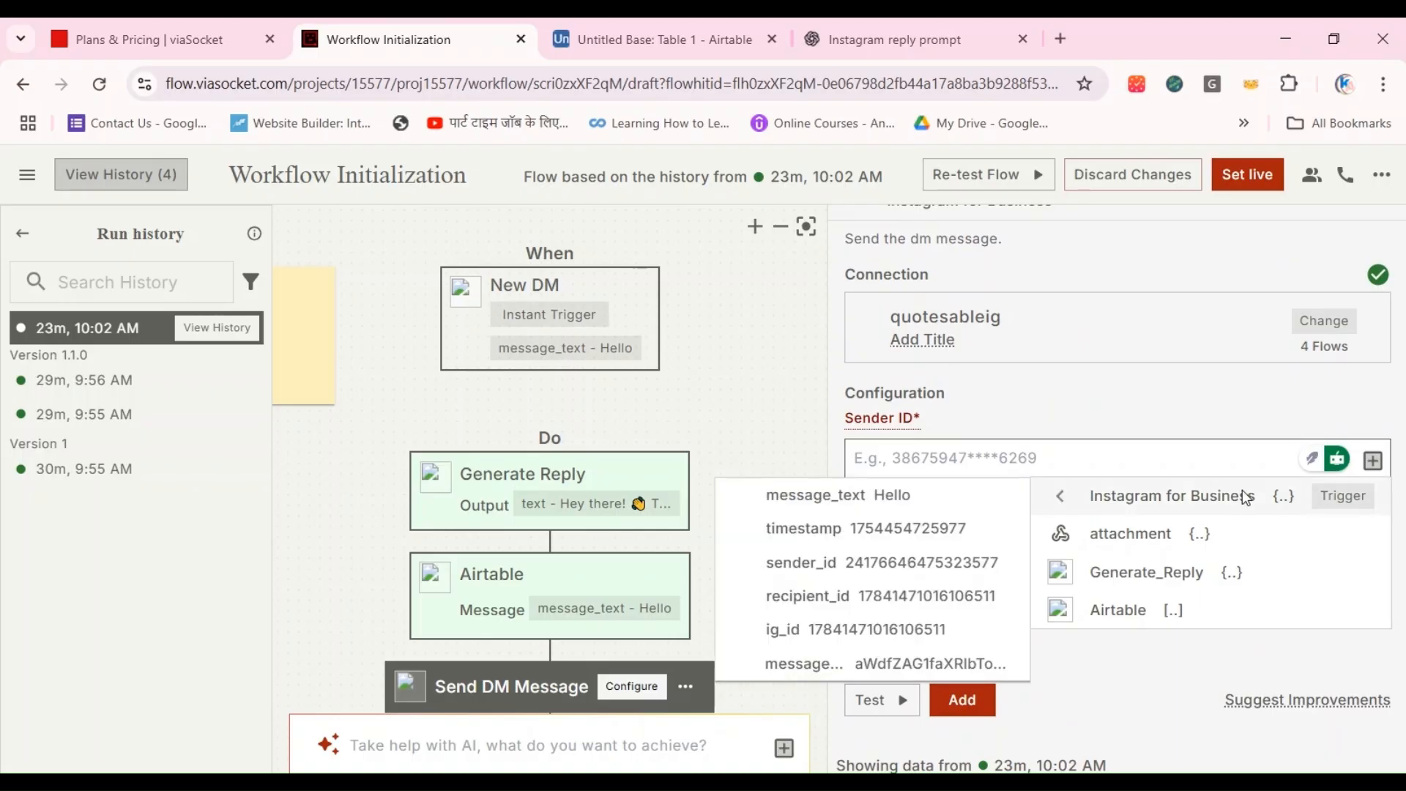
pyautogui.click(911, 561)
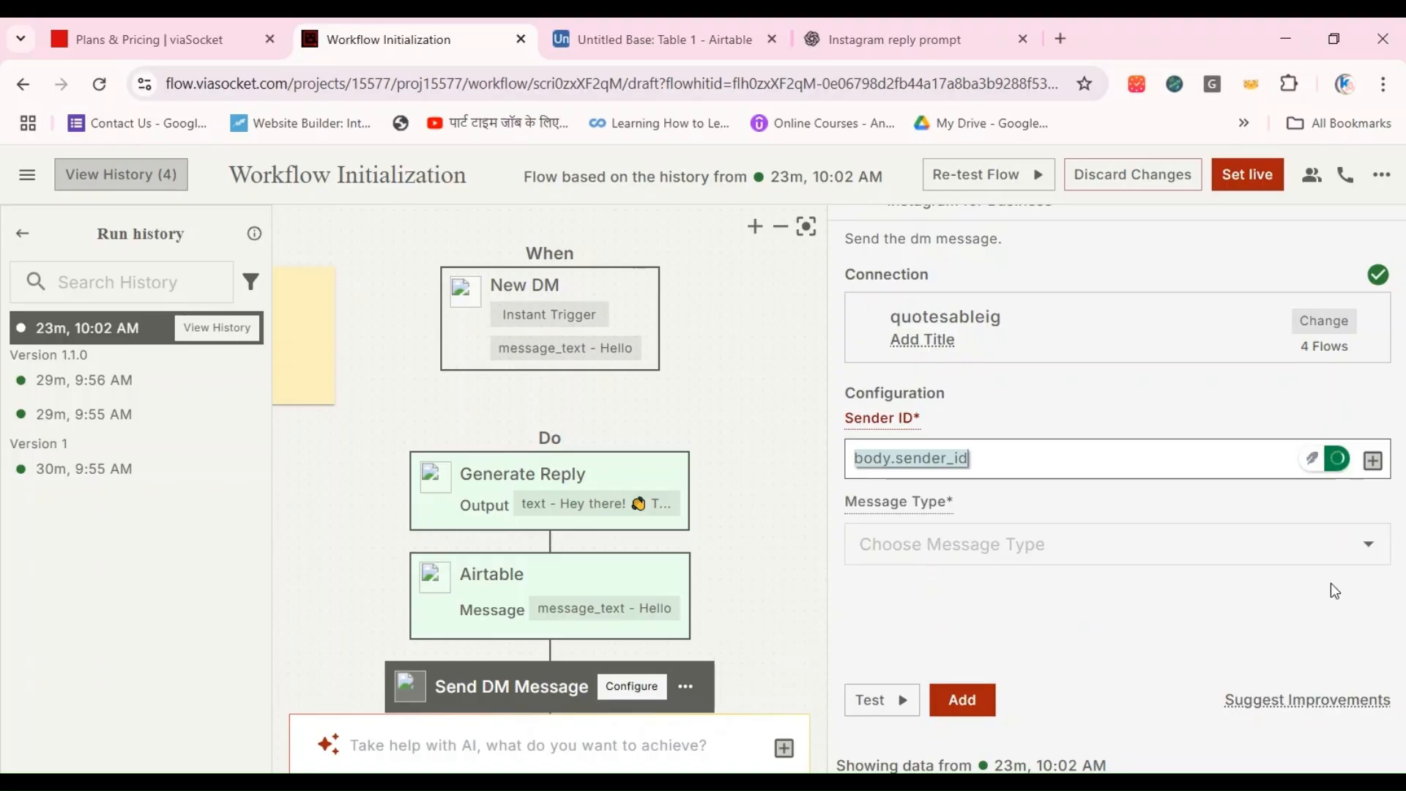
pyautogui.click(1371, 546)
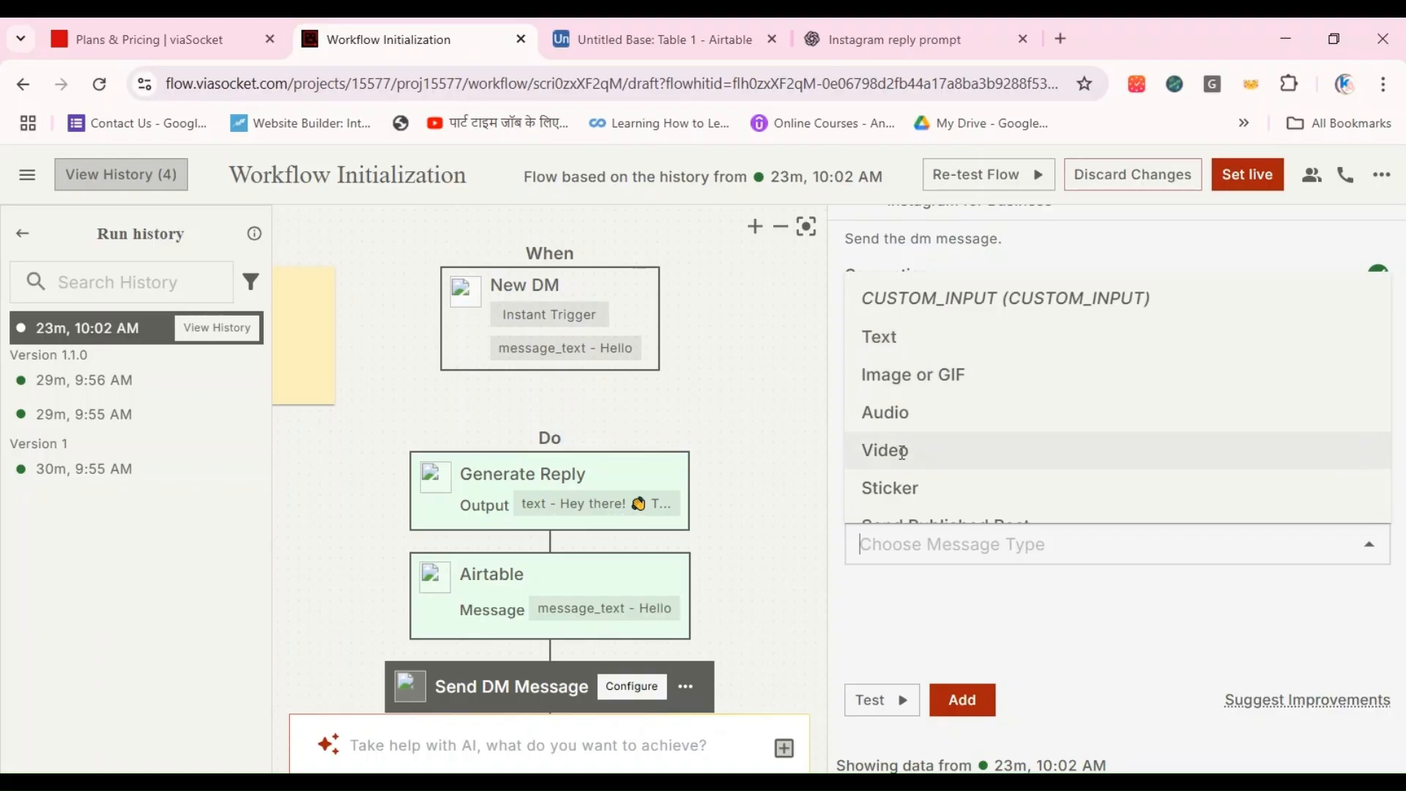
pyautogui.click(884, 338)
pyautogui.click(952, 630)
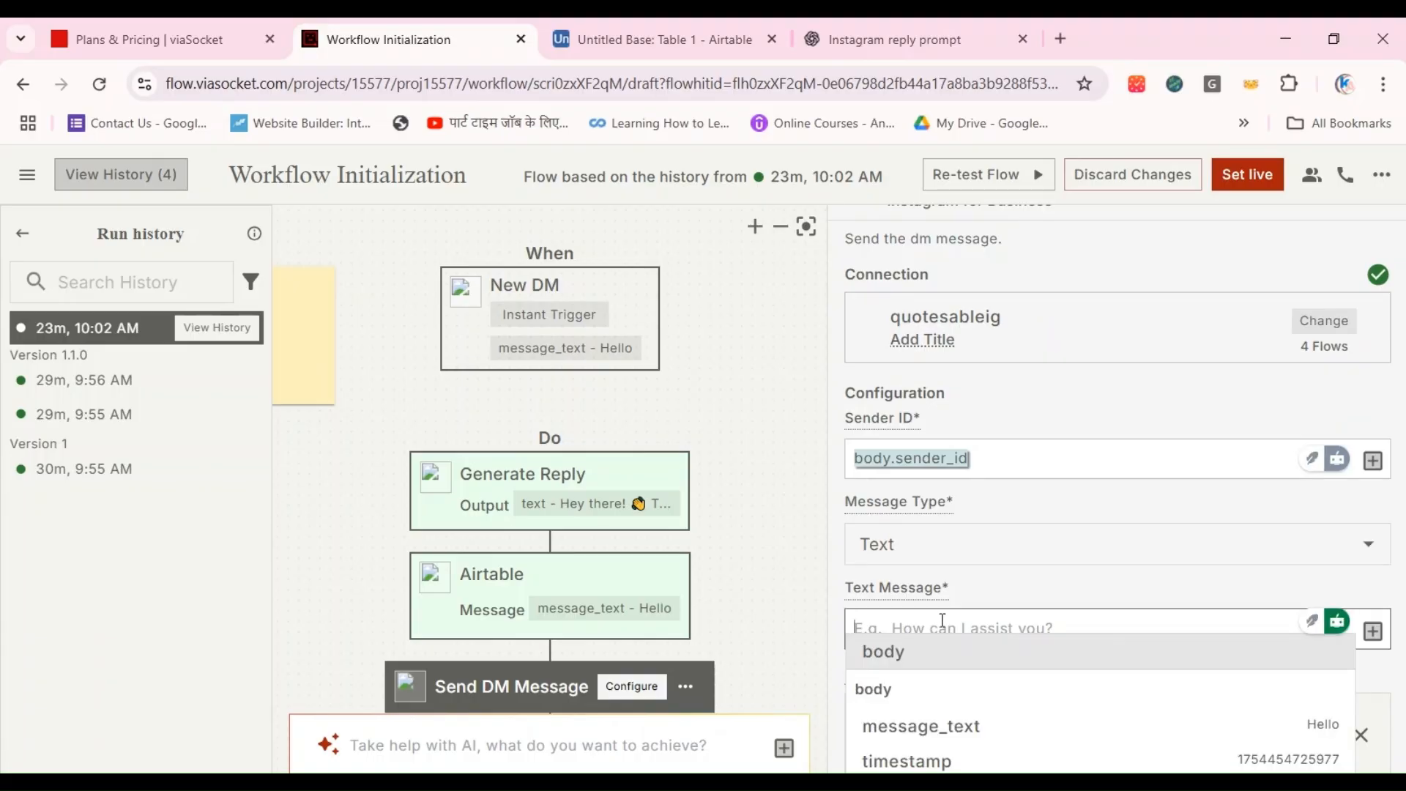
pyautogui.scroll(-5, 948, 629)
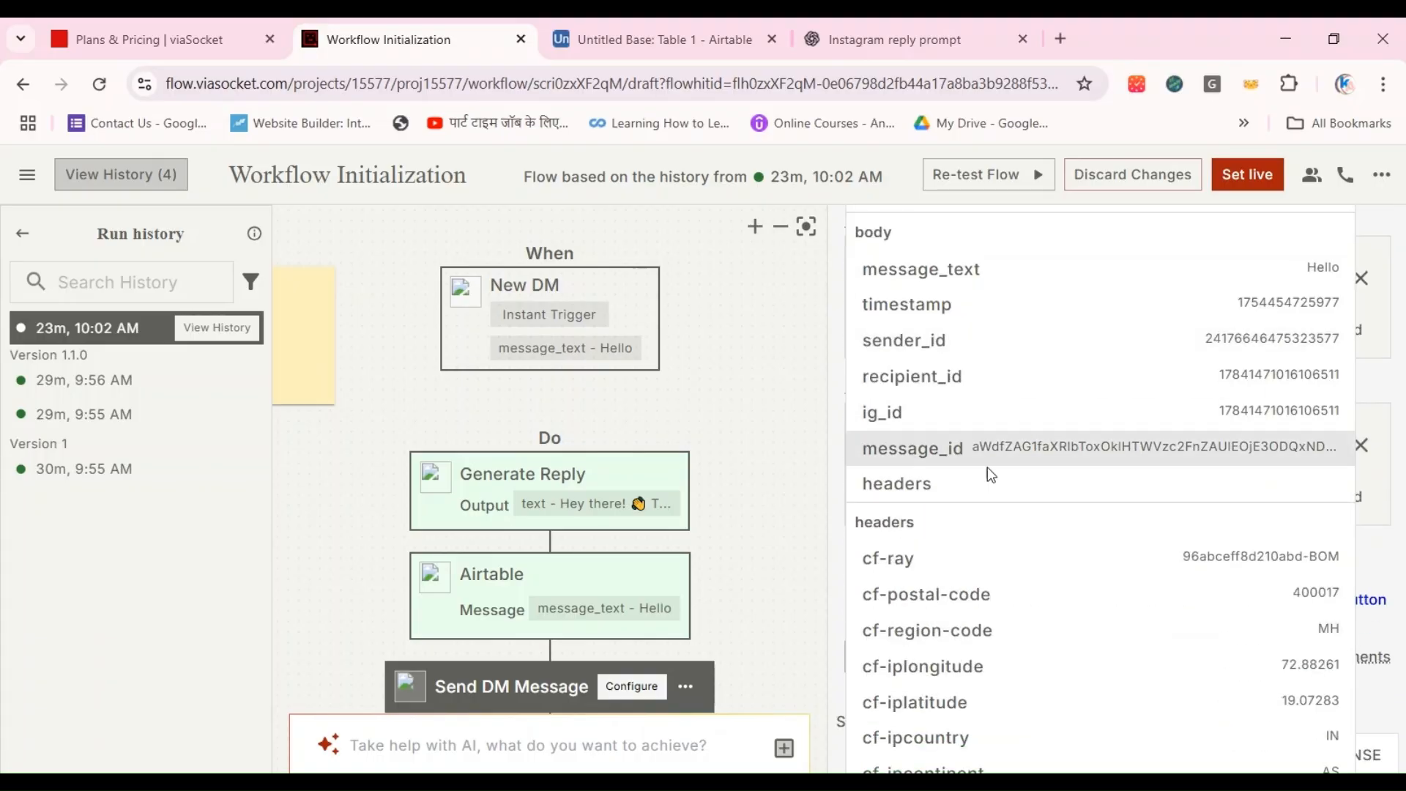
pyautogui.scroll(5, 985, 353)
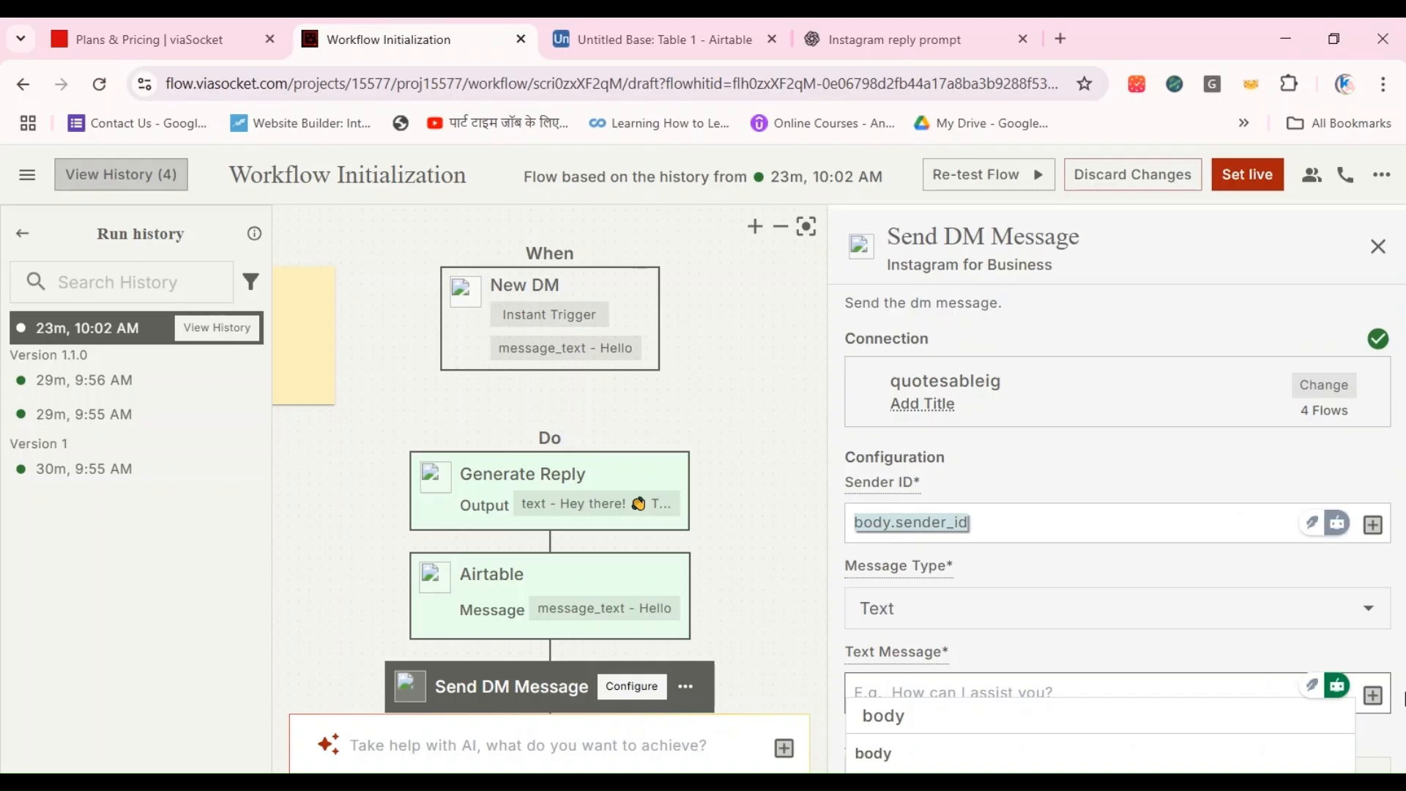
pyautogui.click(1373, 695)
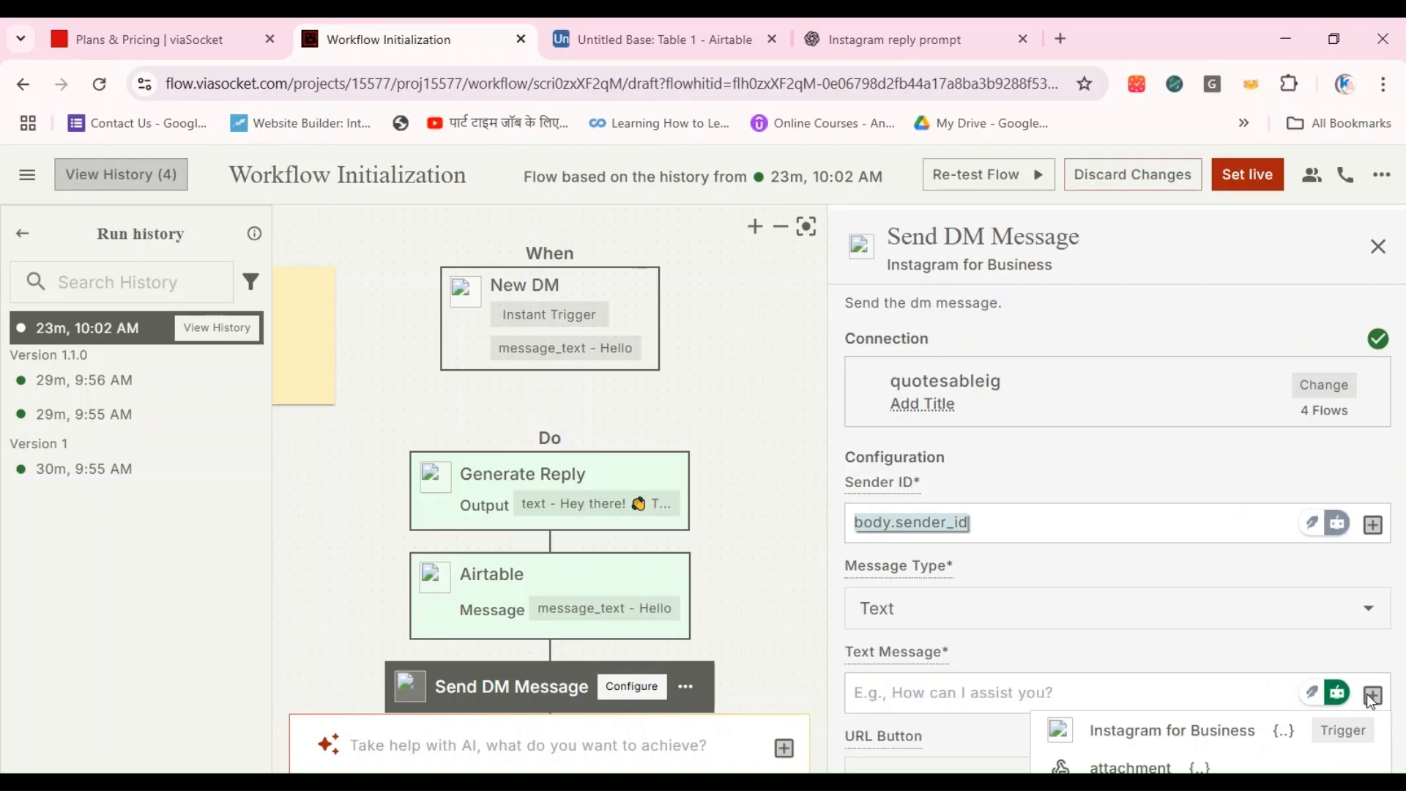
pyautogui.click(1153, 716)
pyautogui.click(1149, 714)
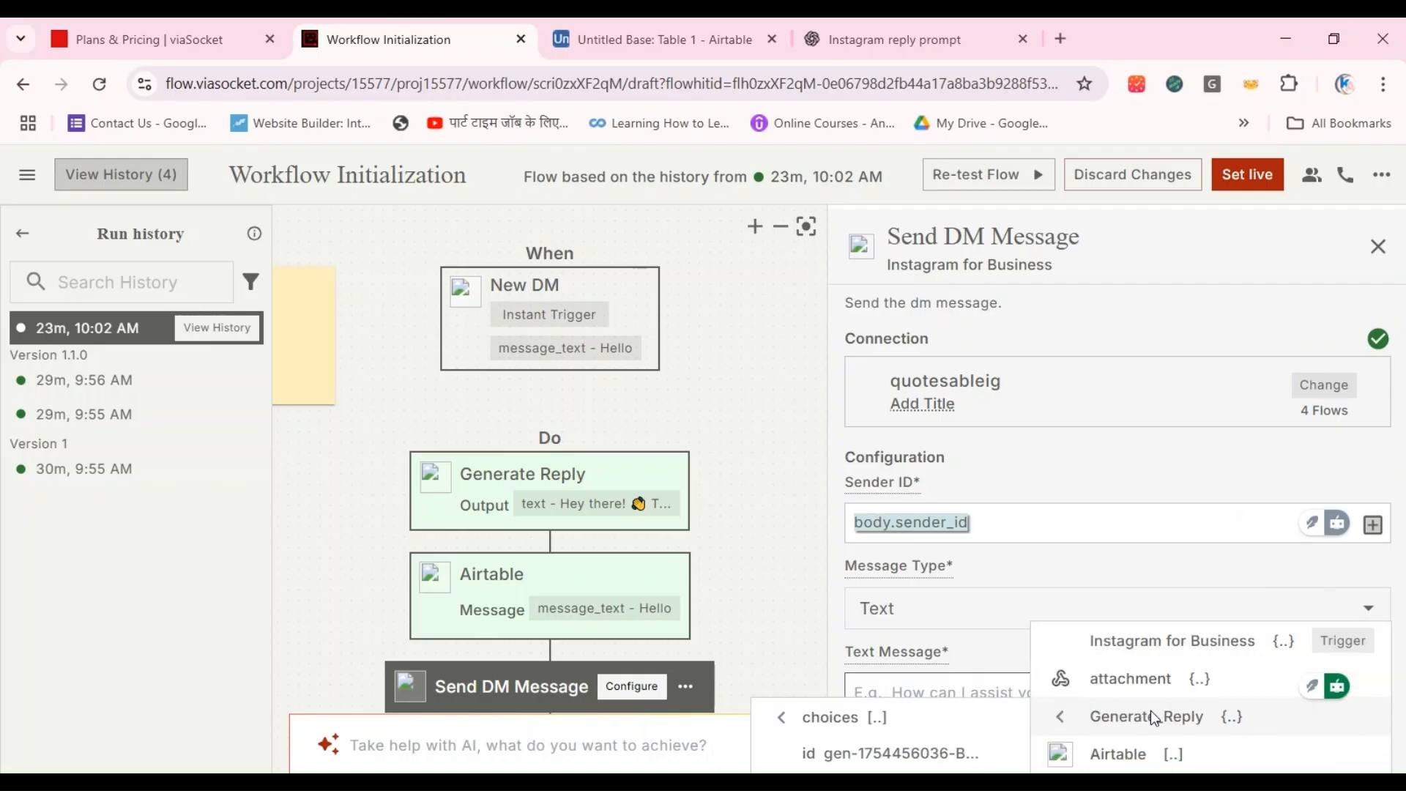
pyautogui.click(1152, 761)
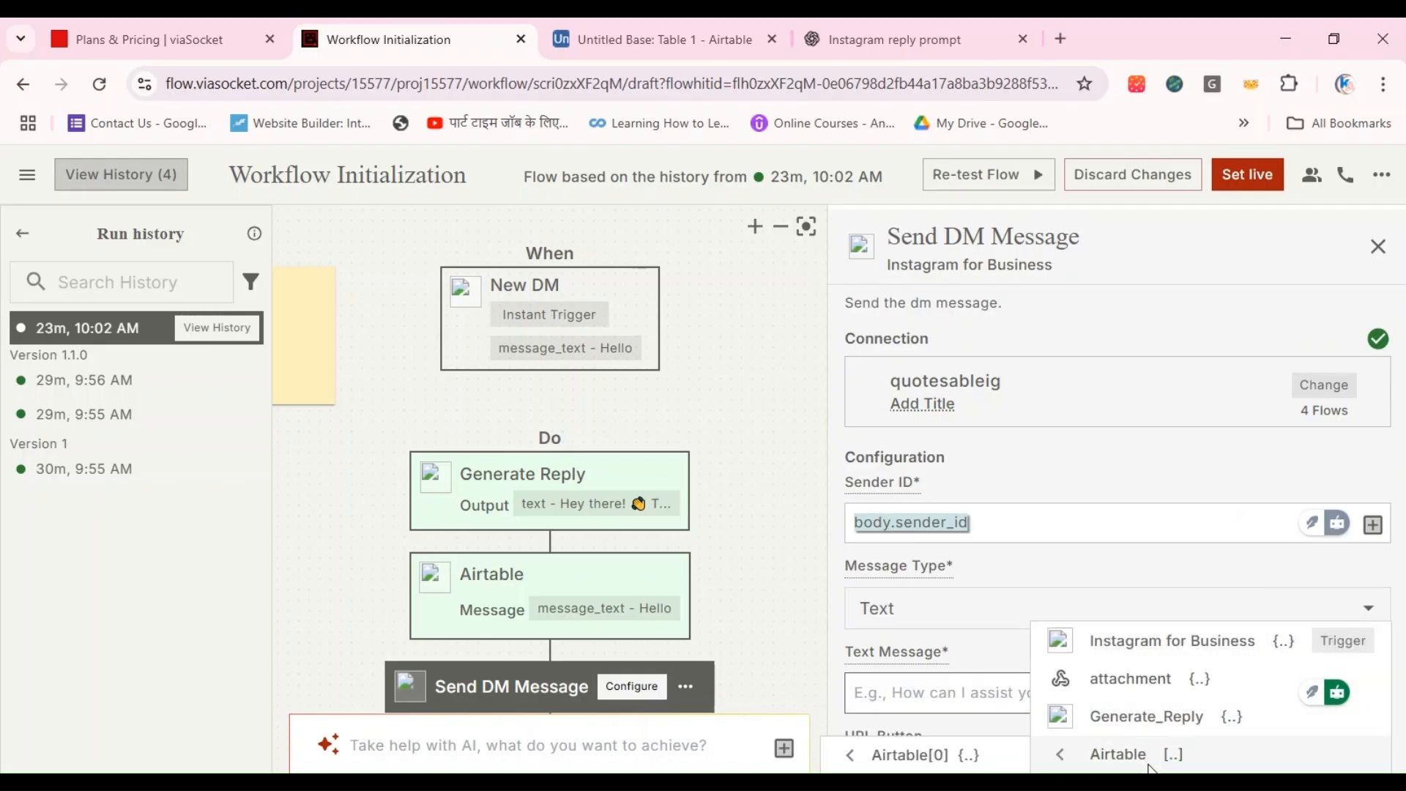
pyautogui.click(1148, 721)
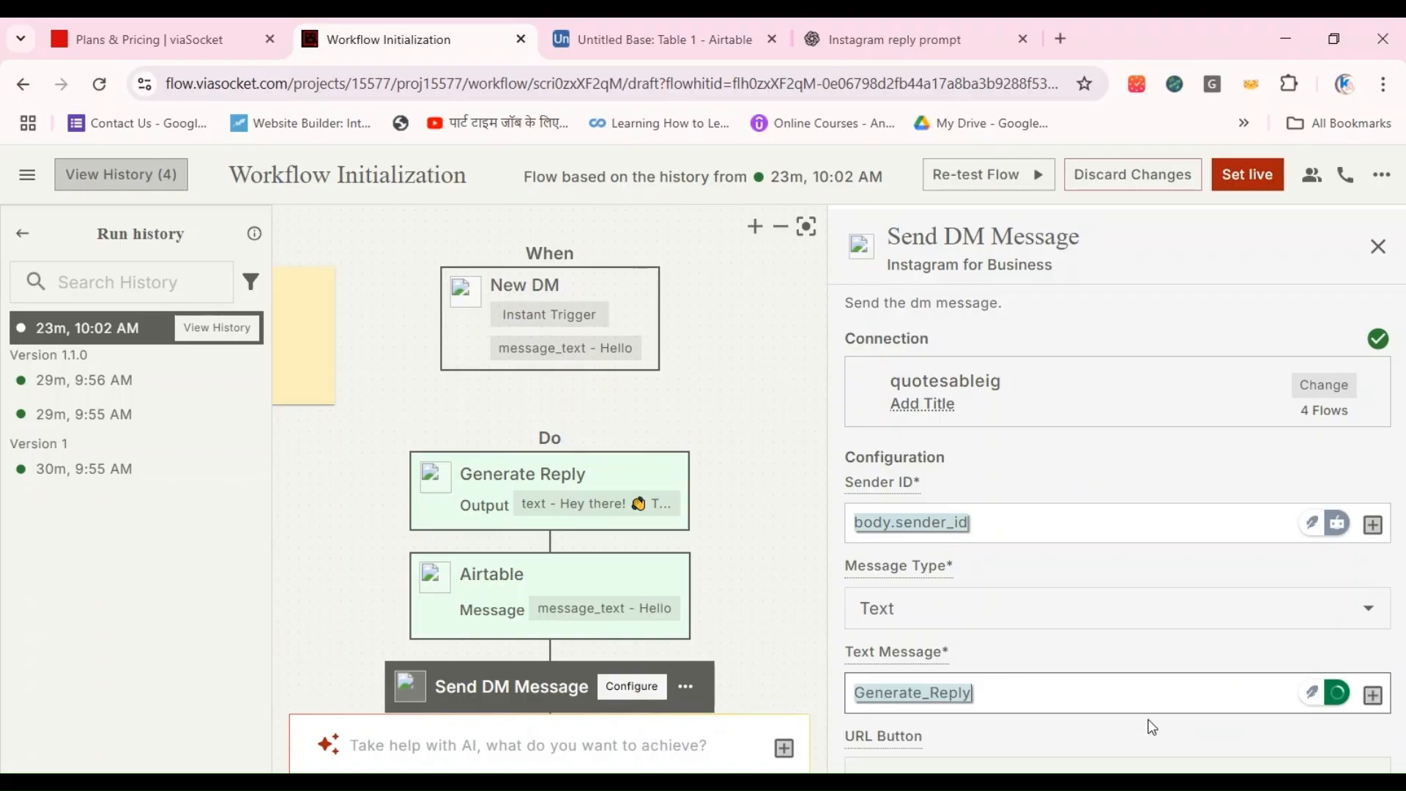
pyautogui.click(1114, 696)
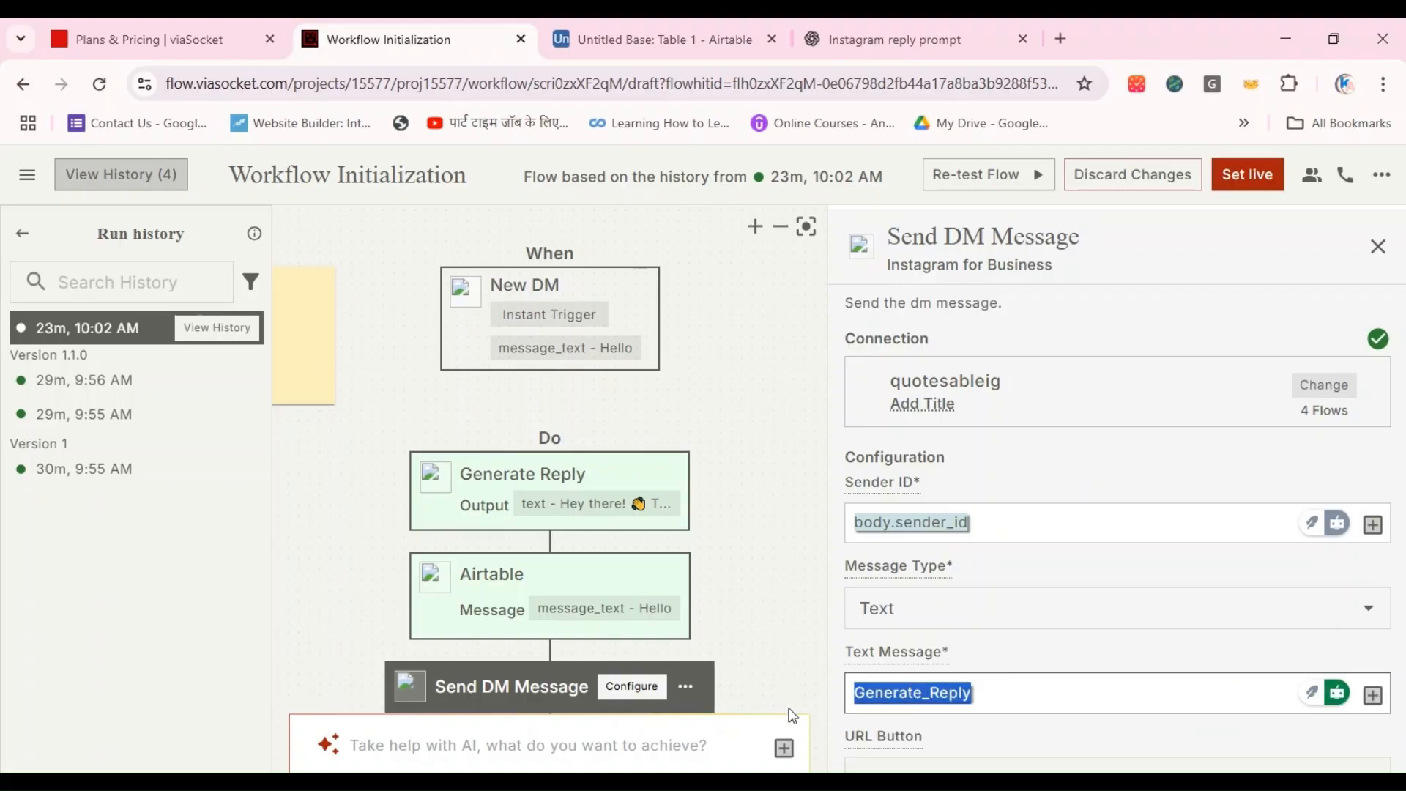
pyautogui.press('BackSpace')
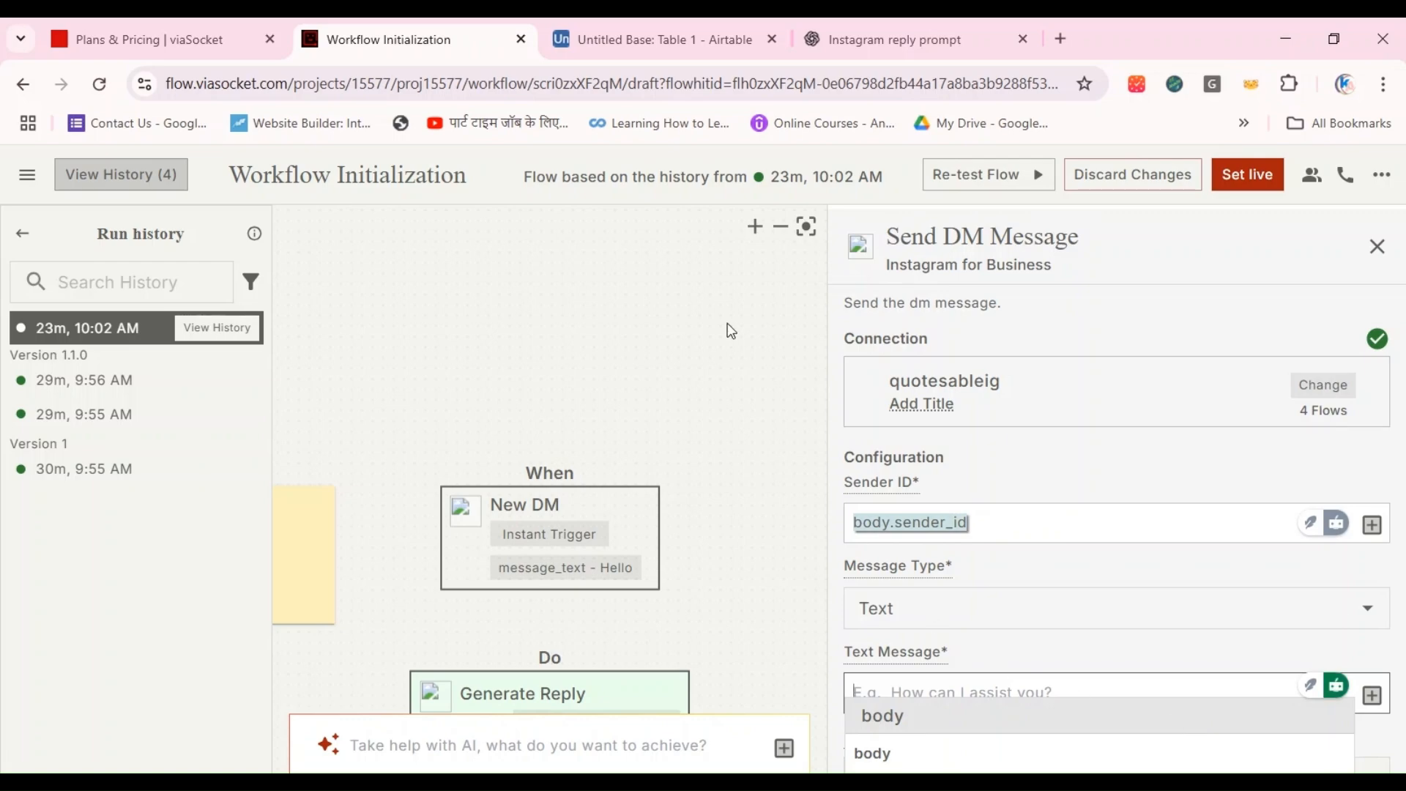
pyautogui.click(807, 228)
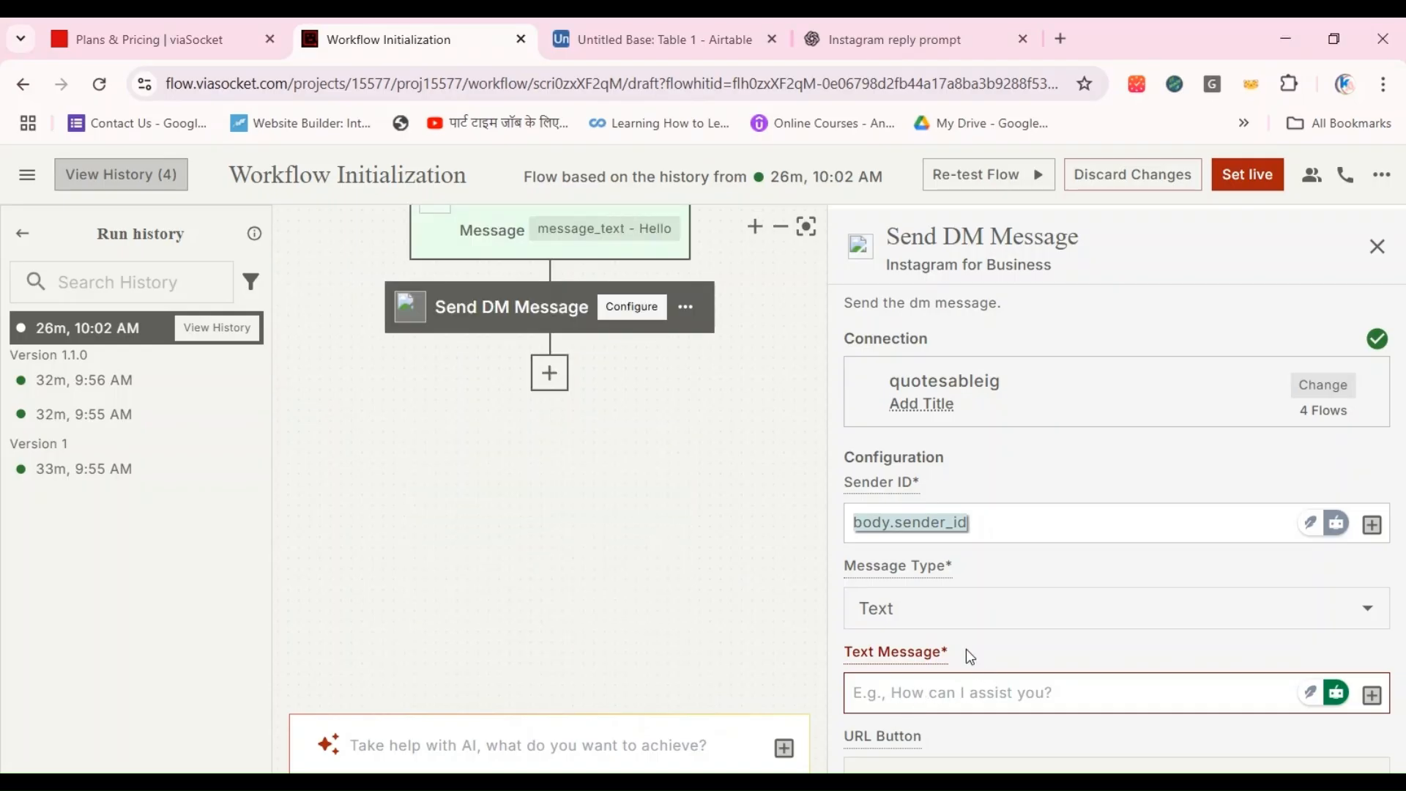
# Step: Map the Send DM Message step's Text Message field to the Generate_Reply choices[0] text value
pyautogui.click(1049, 697)
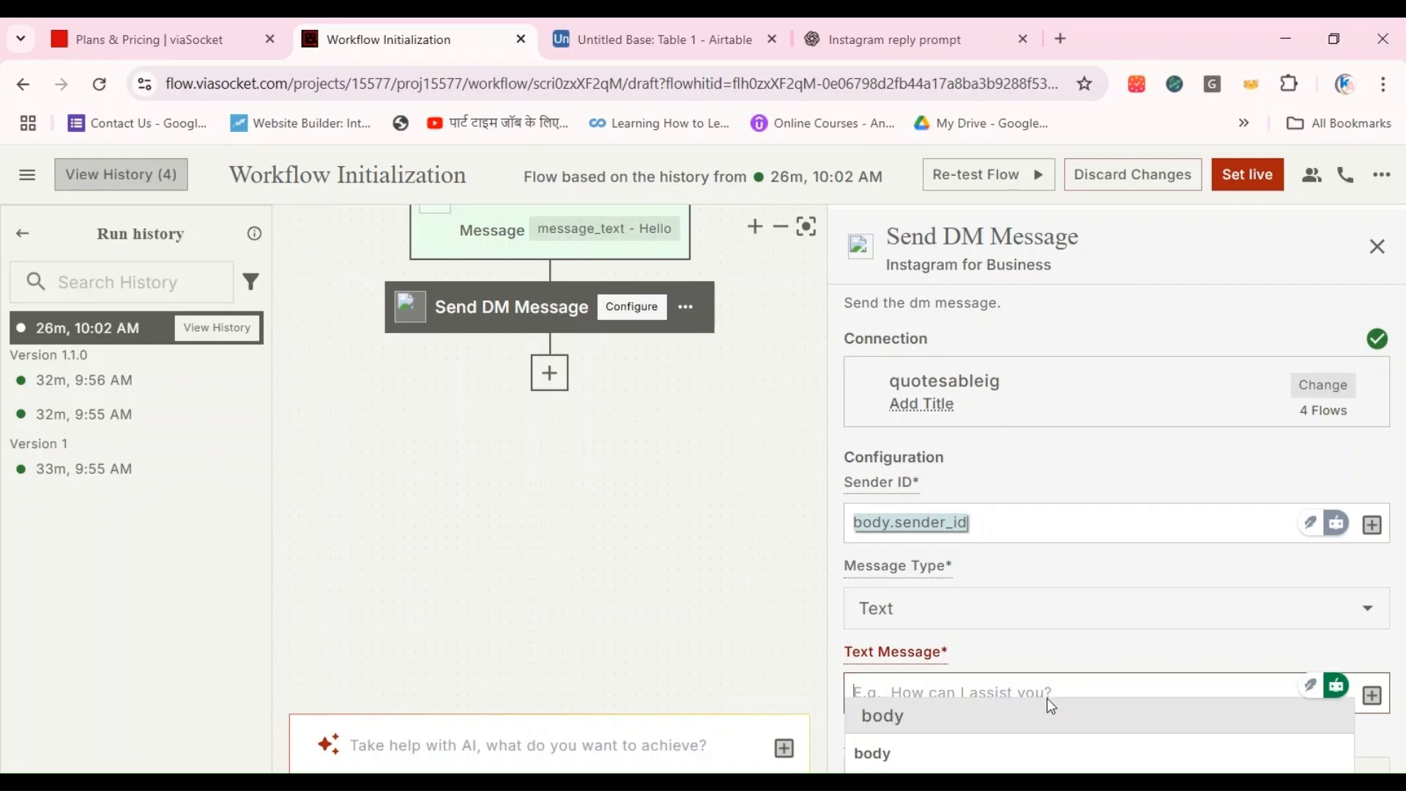
pyautogui.click(1050, 712)
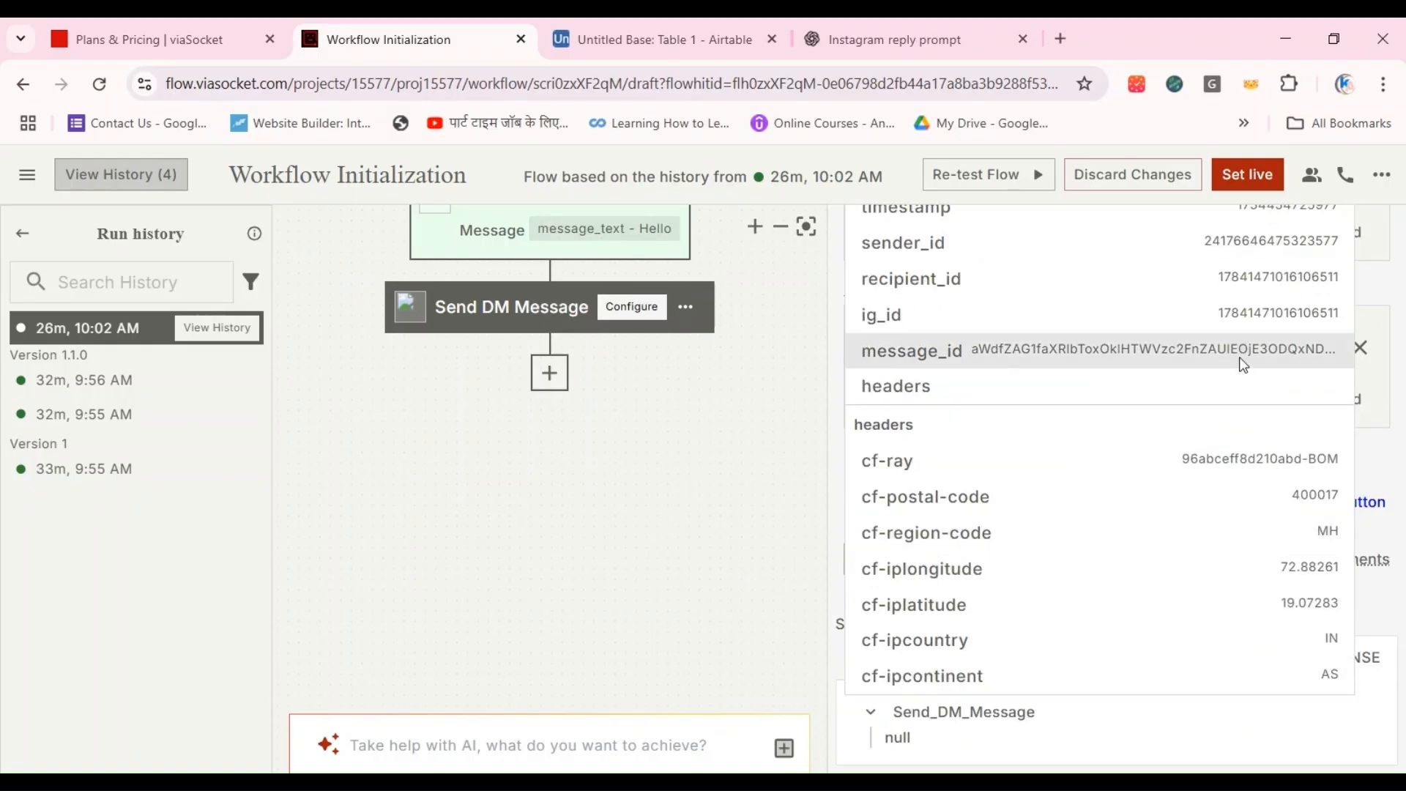
pyautogui.scroll(6, 1243, 364)
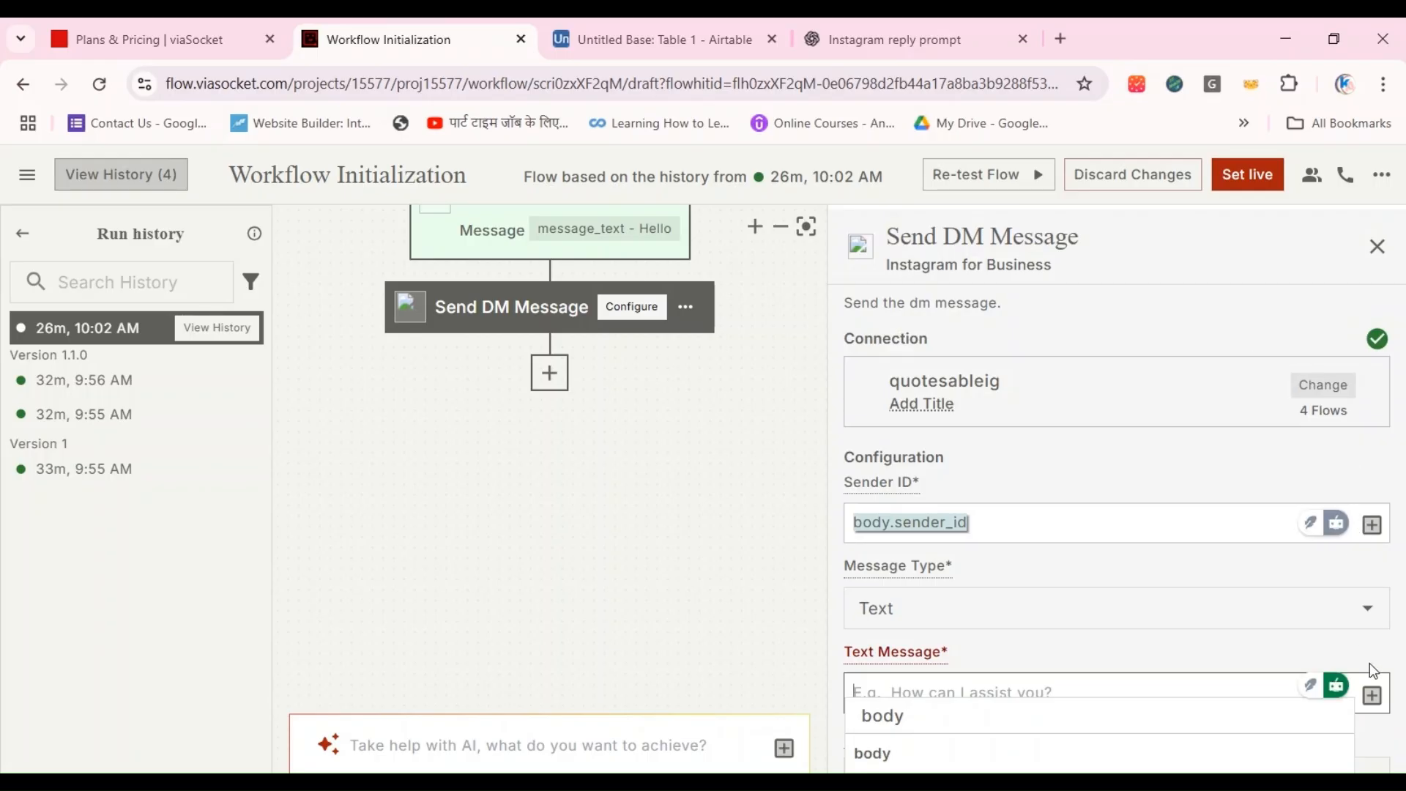
pyautogui.scroll(-4, 1371, 688)
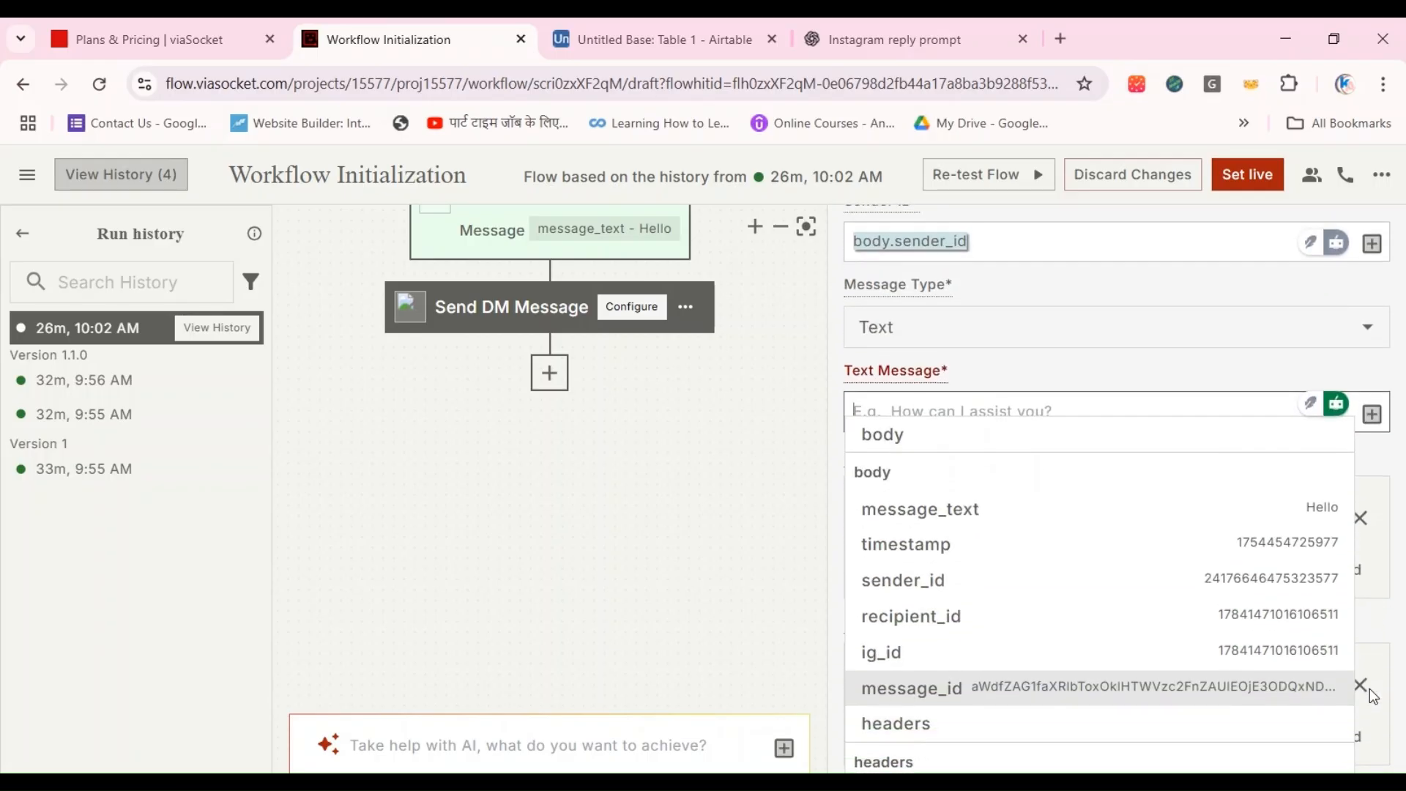
pyautogui.click(1374, 415)
pyautogui.click(1377, 418)
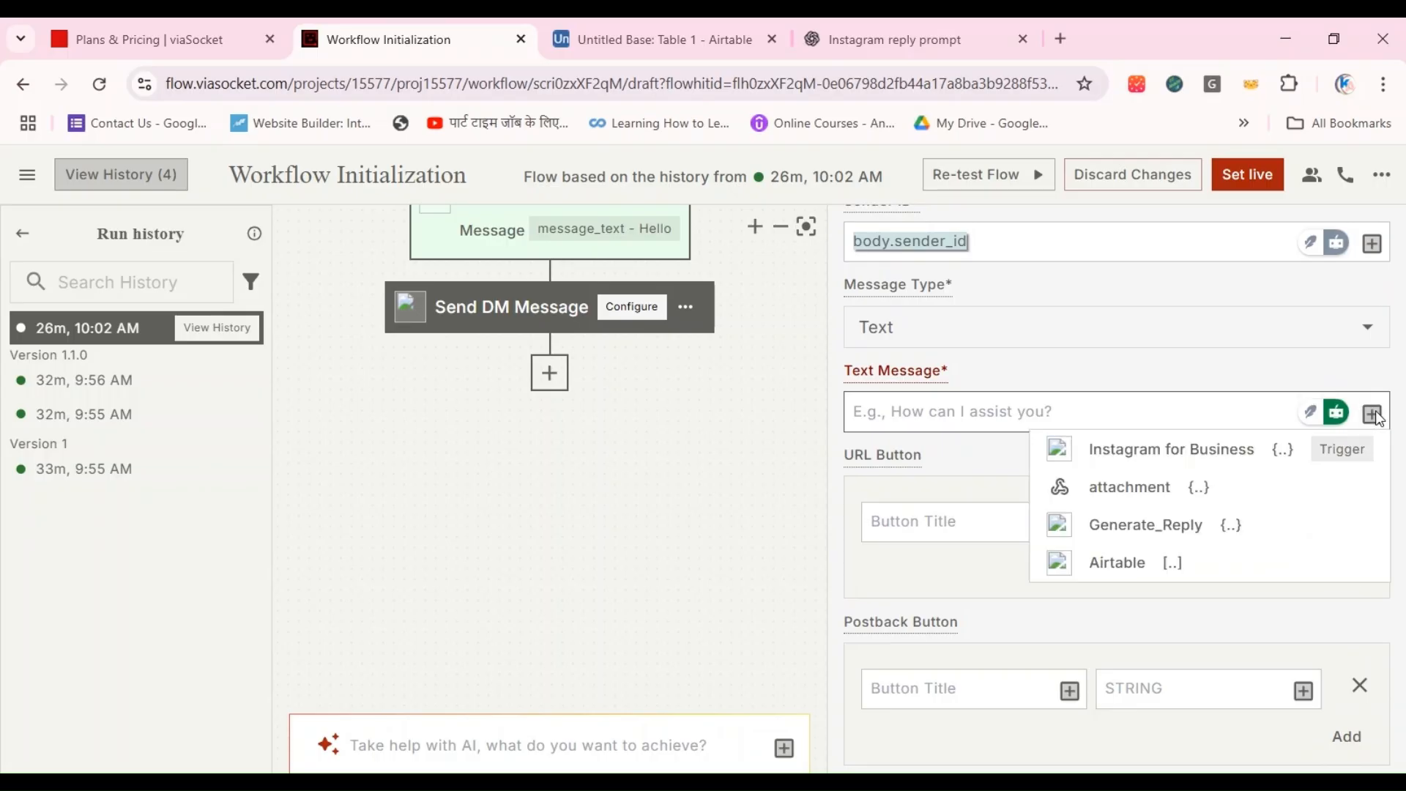
pyautogui.click(1097, 456)
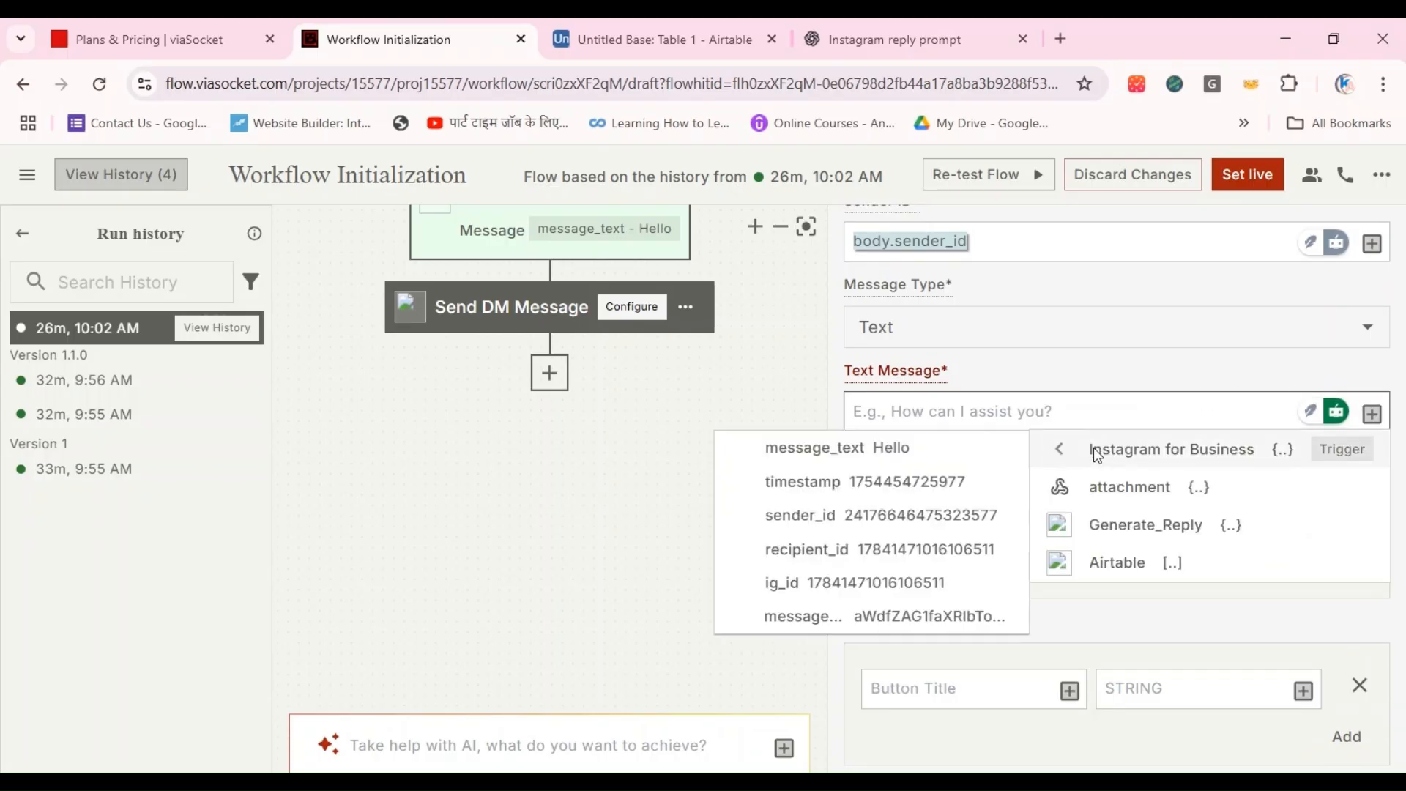
pyautogui.click(1123, 540)
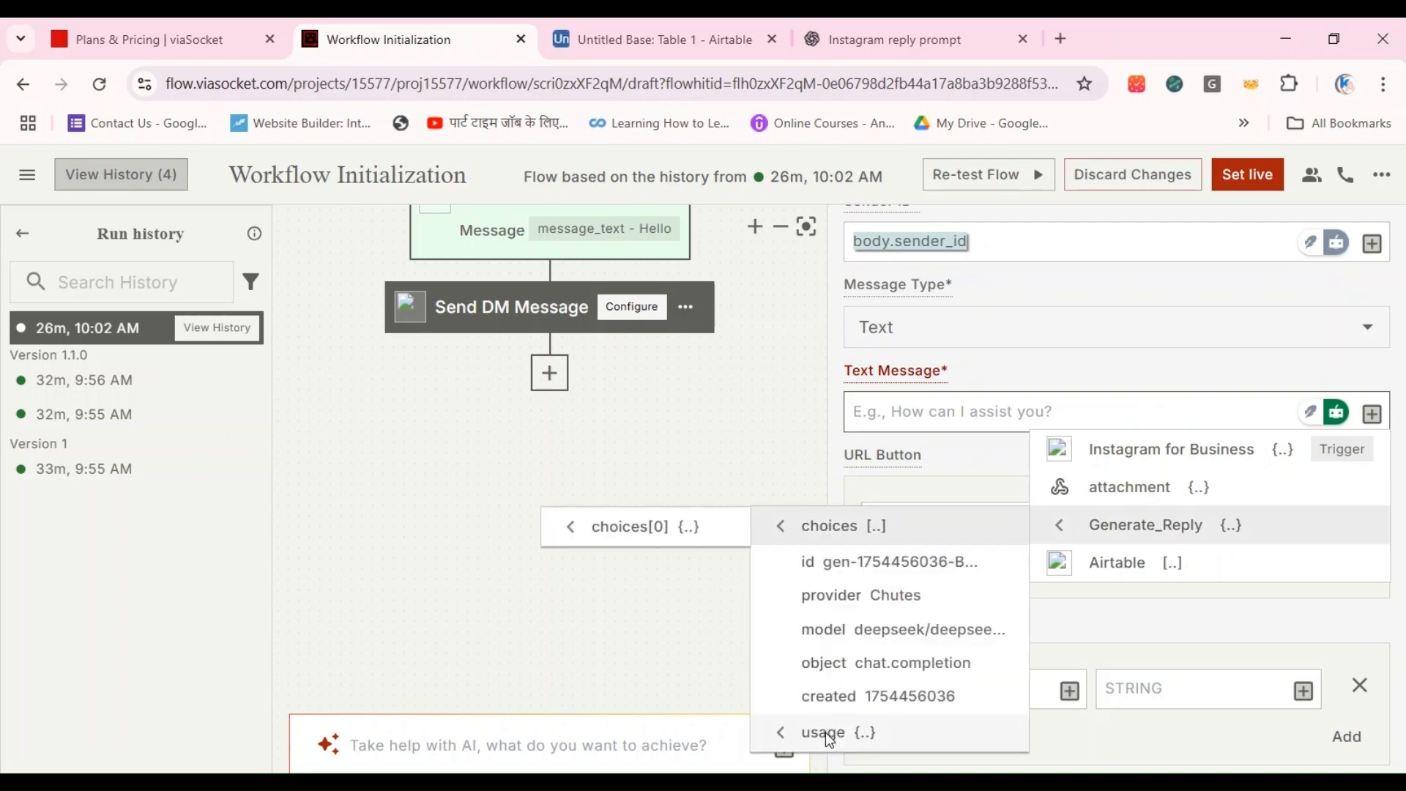
pyautogui.click(666, 529)
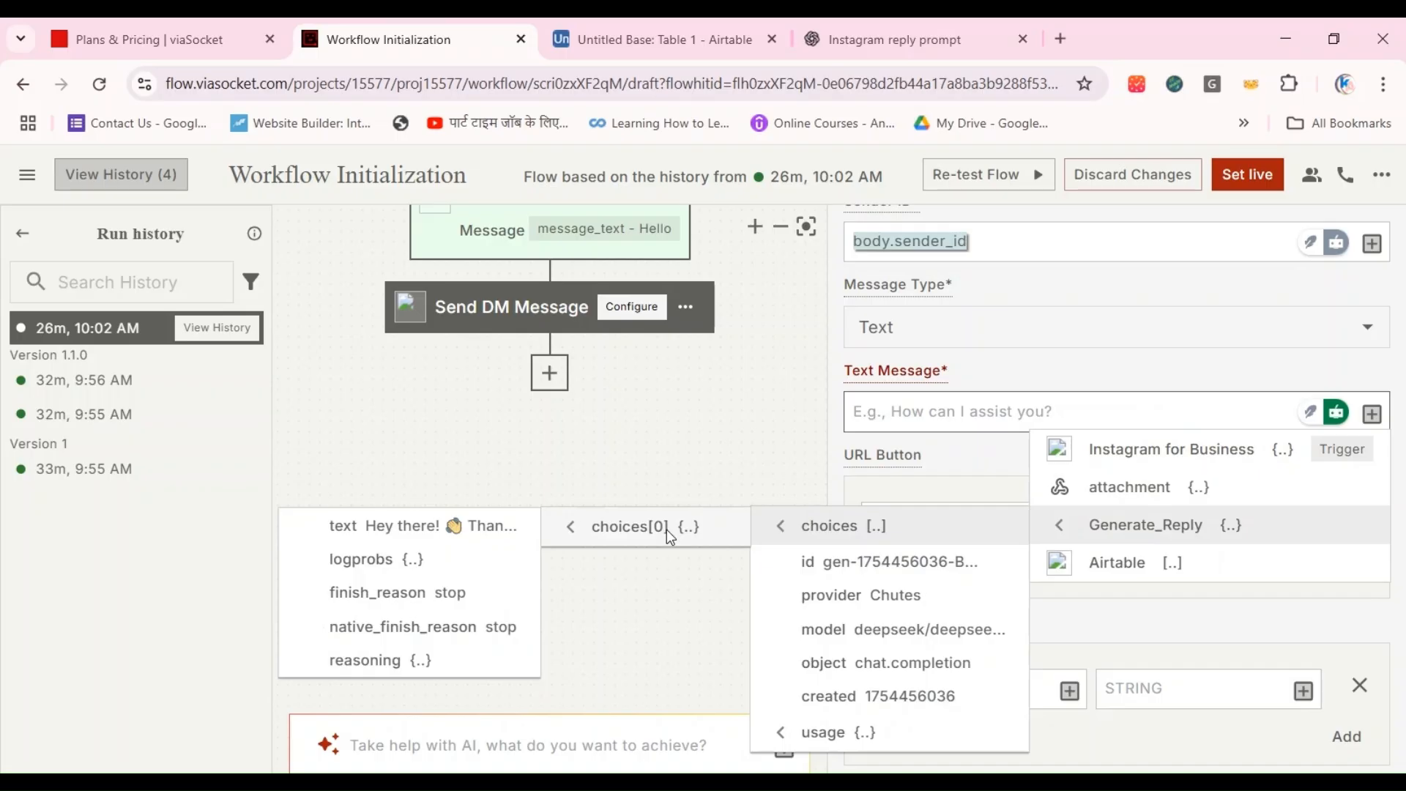
pyautogui.click(410, 527)
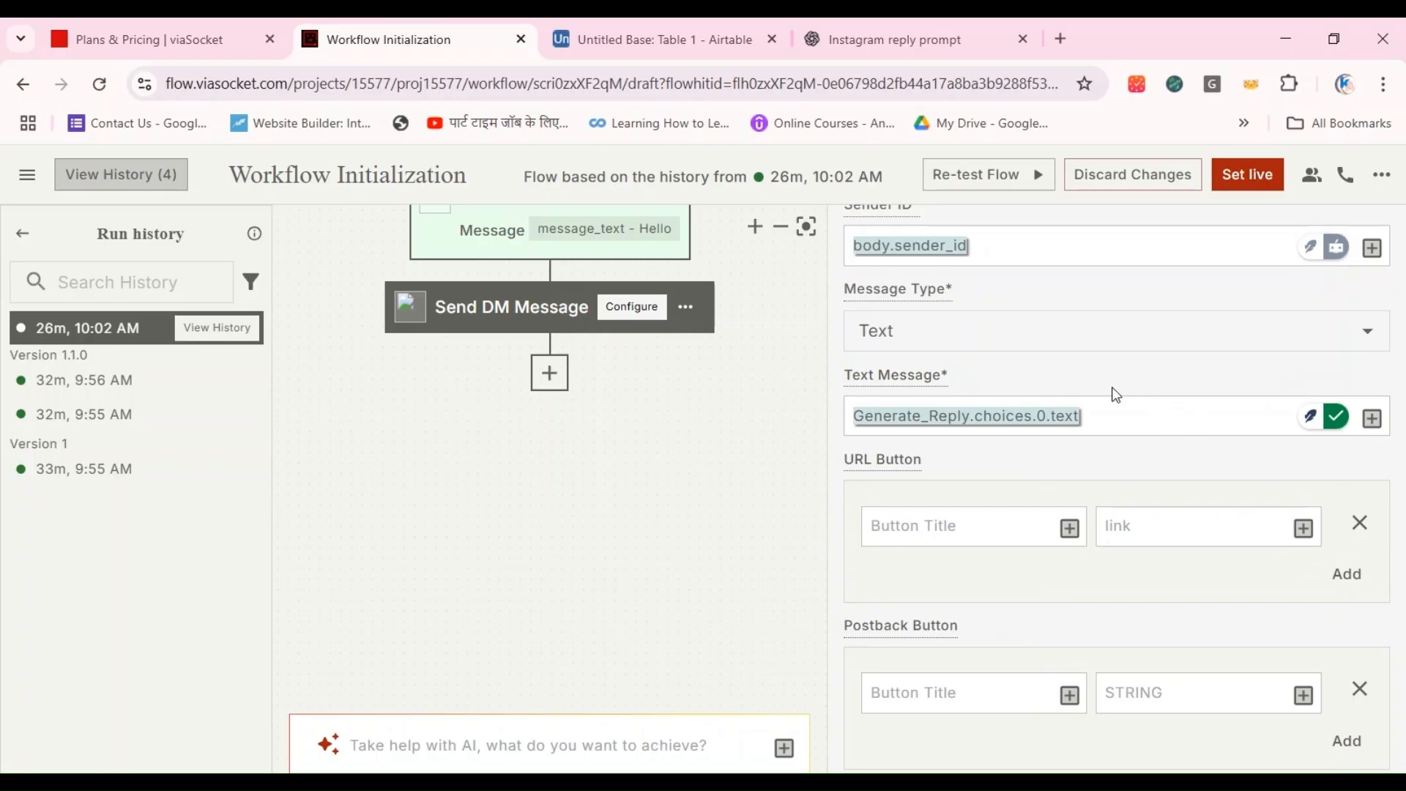
# Step: Check the Send DM Message step's connection and field mappings and add the step to the flow
pyautogui.scroll(4, 1107, 377)
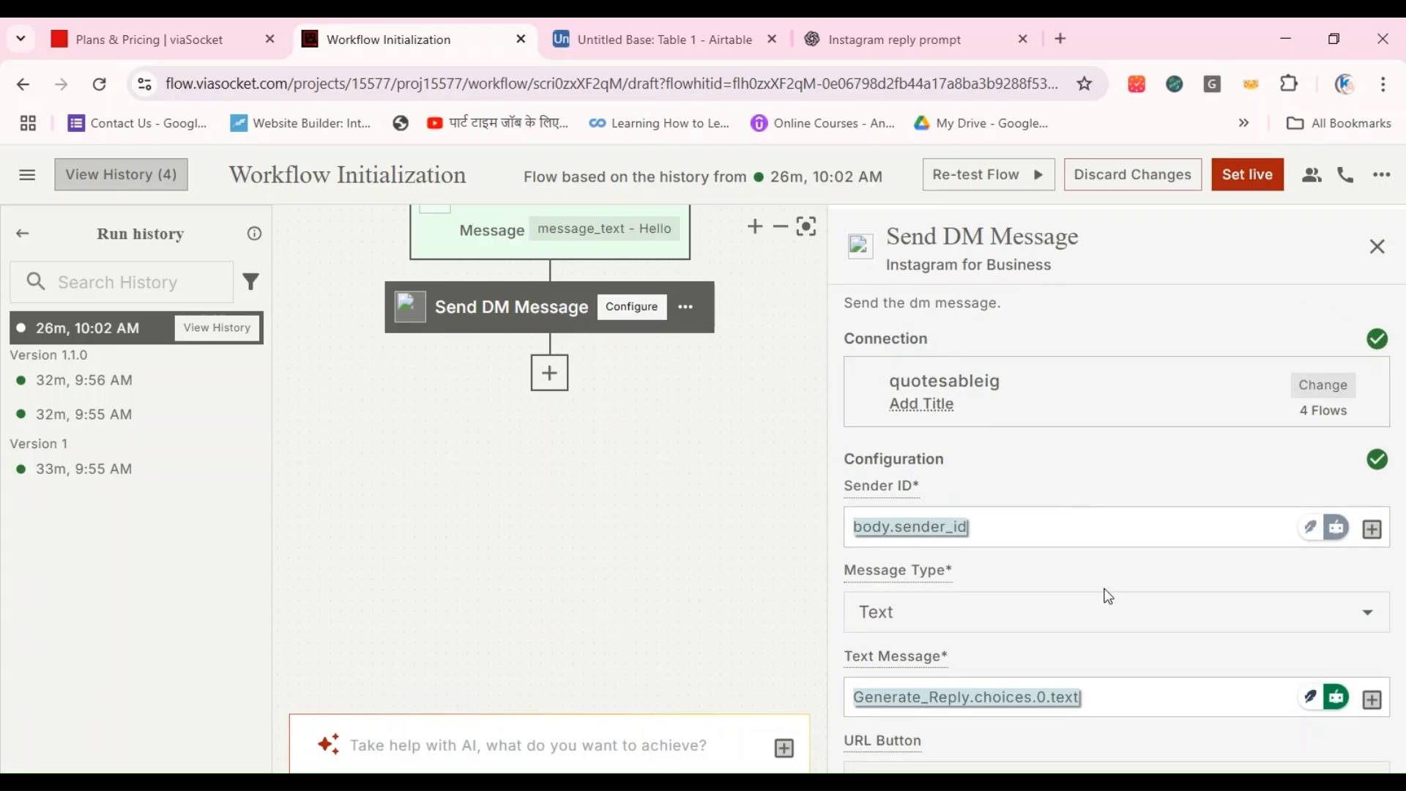
pyautogui.scroll(-10, 1106, 592)
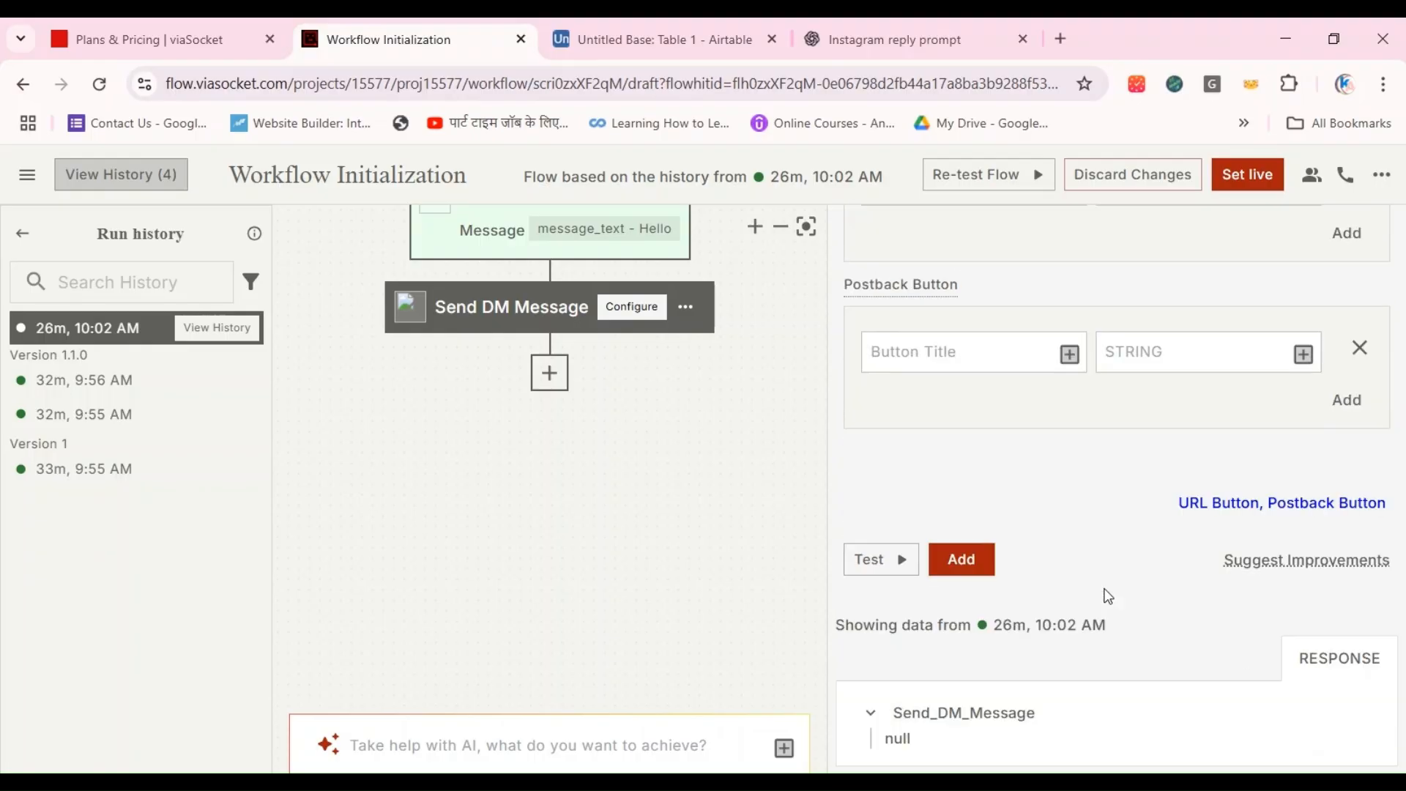
pyautogui.click(966, 572)
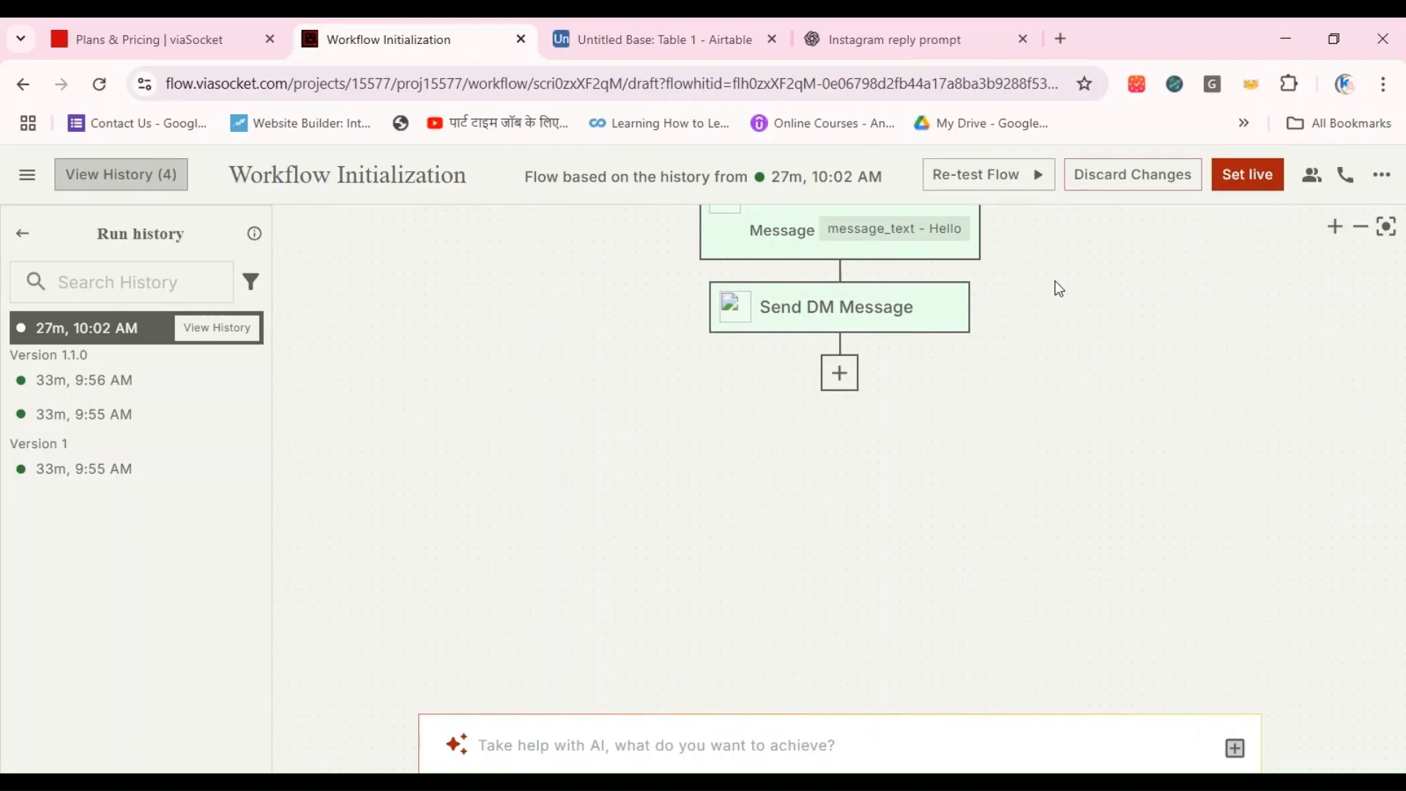
# Step: Open the New DM trigger's configuration at the start of the flow and save it with the update option
pyautogui.scroll(2, 950, 397)
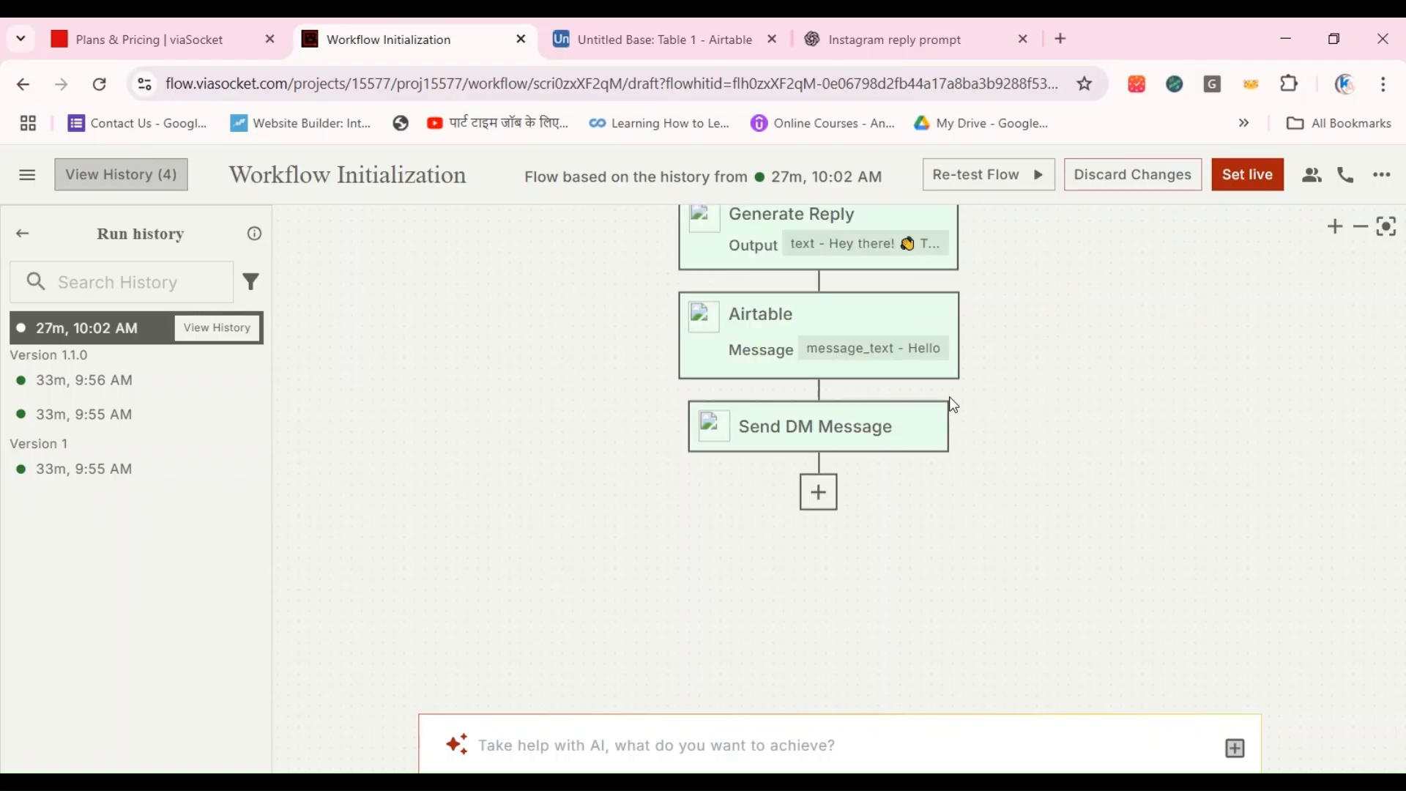
pyautogui.scroll(-5, 949, 396)
pyautogui.scroll(2, 949, 397)
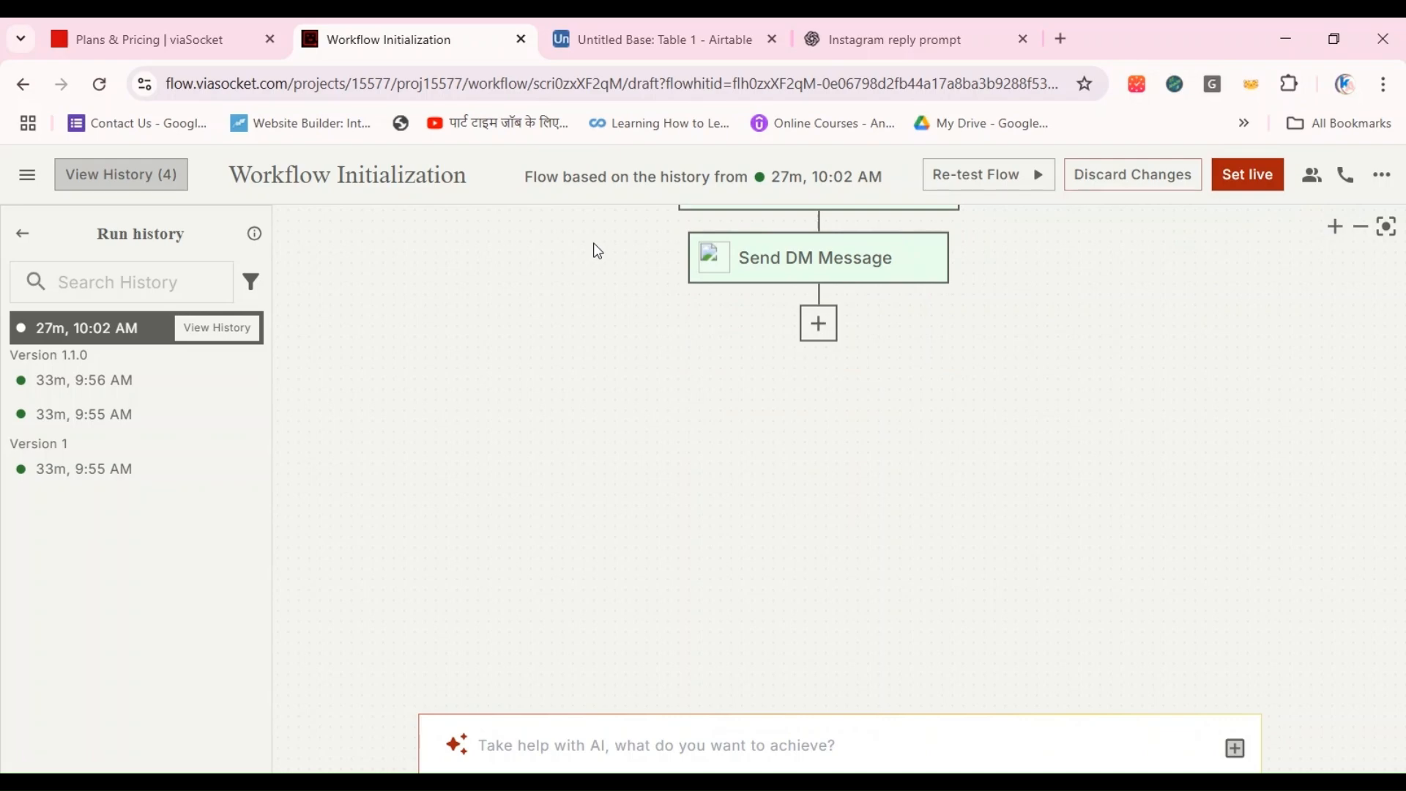
pyautogui.scroll(3, 598, 251)
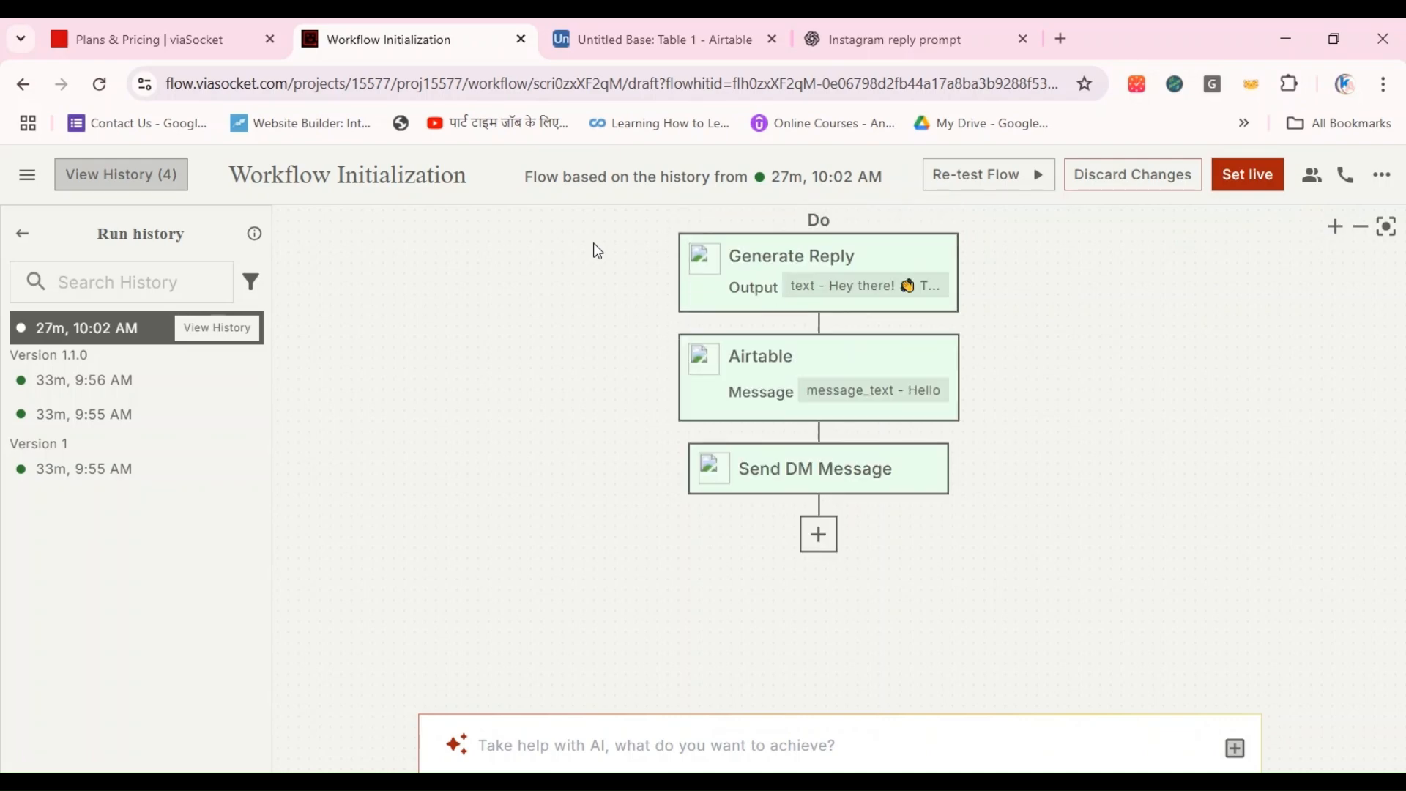
pyautogui.scroll(3, 598, 251)
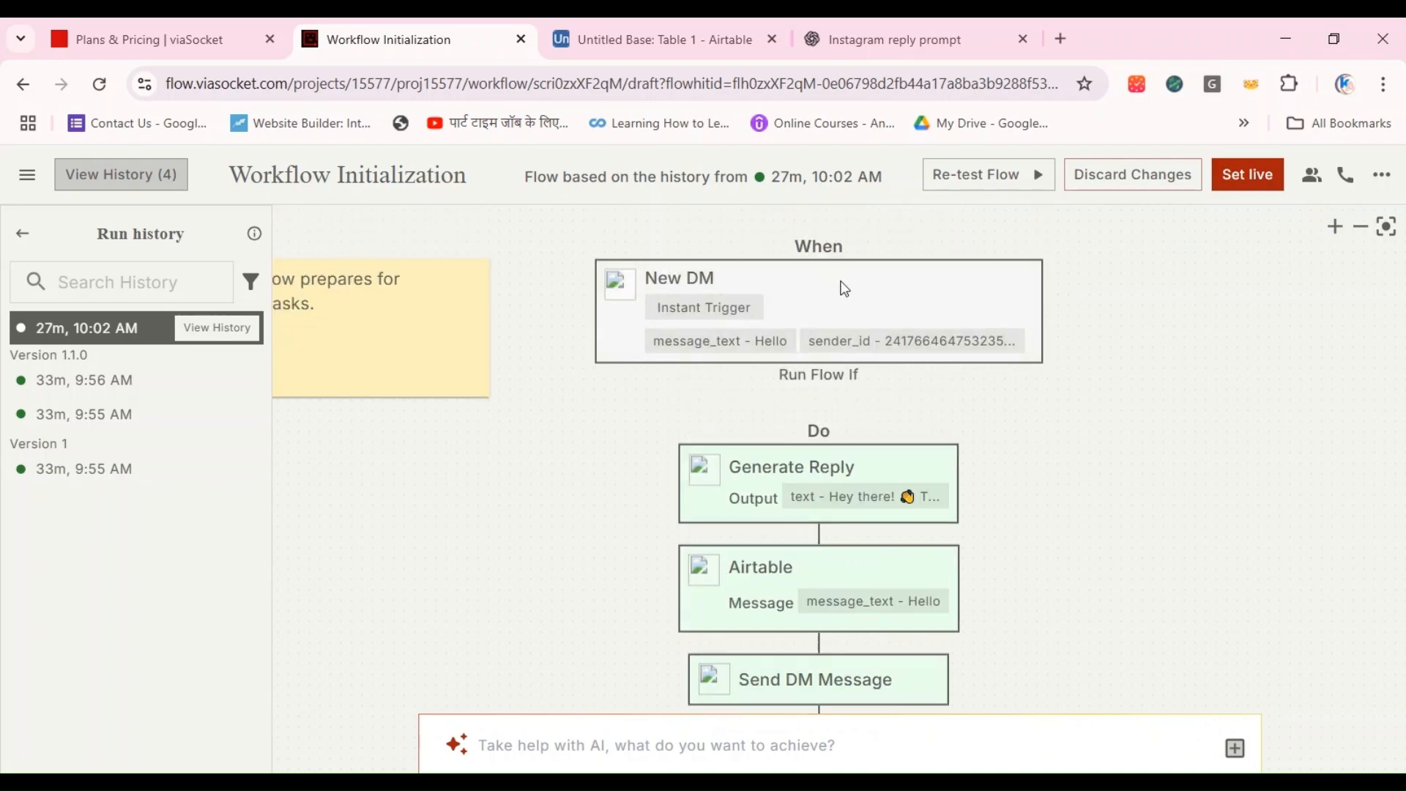
pyautogui.click(844, 288)
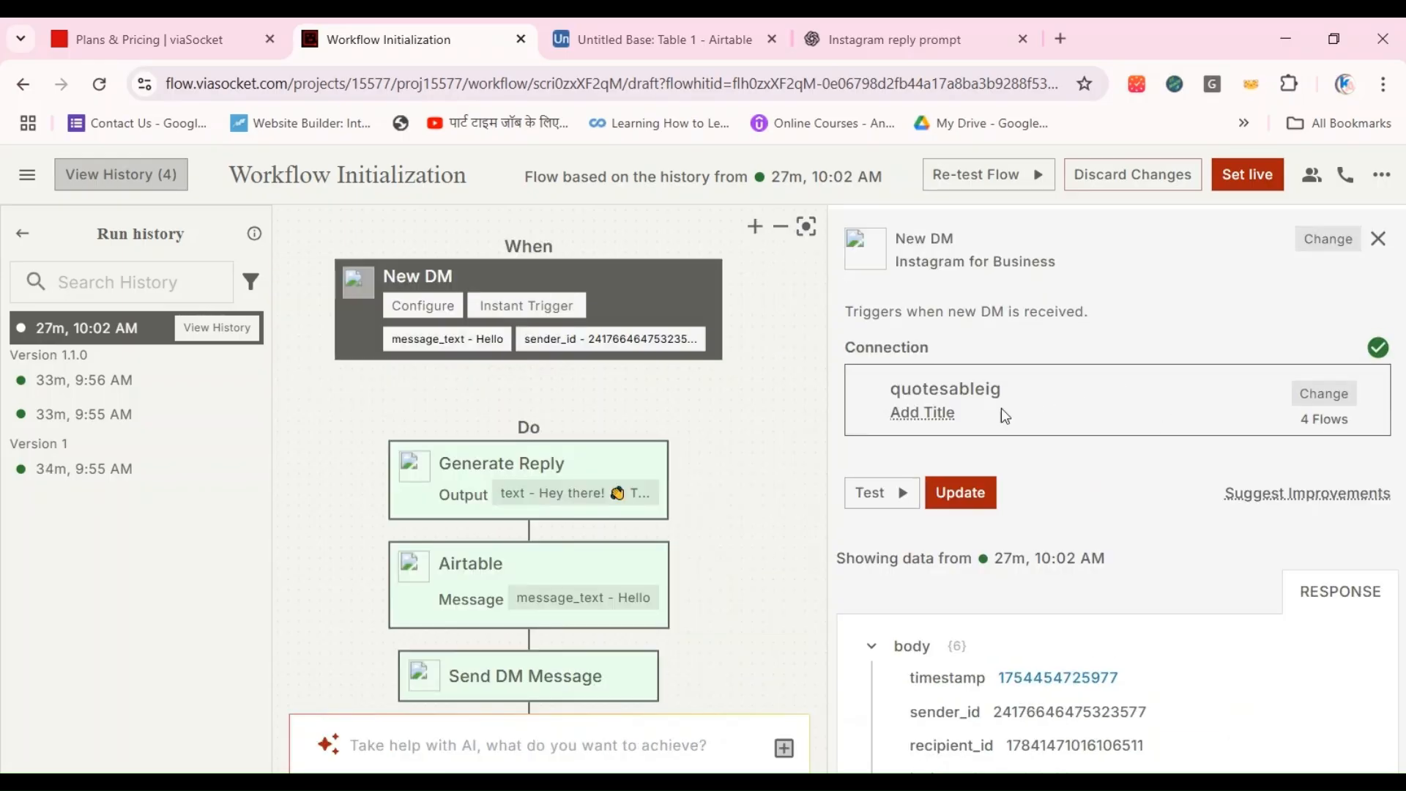
pyautogui.click(956, 491)
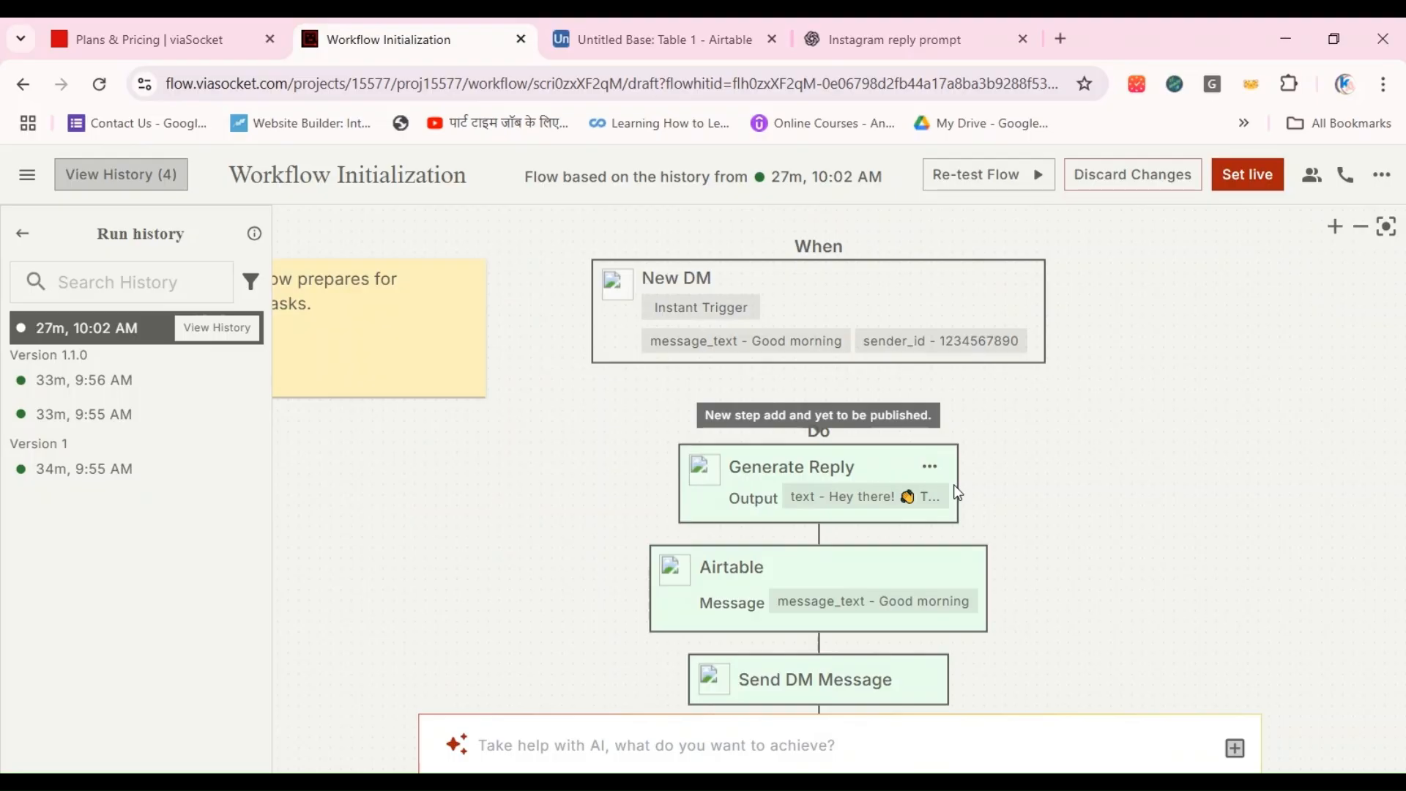
# Step: Set the completed flow live and confirm publishing the changes
pyautogui.scroll(-5, 1096, 447)
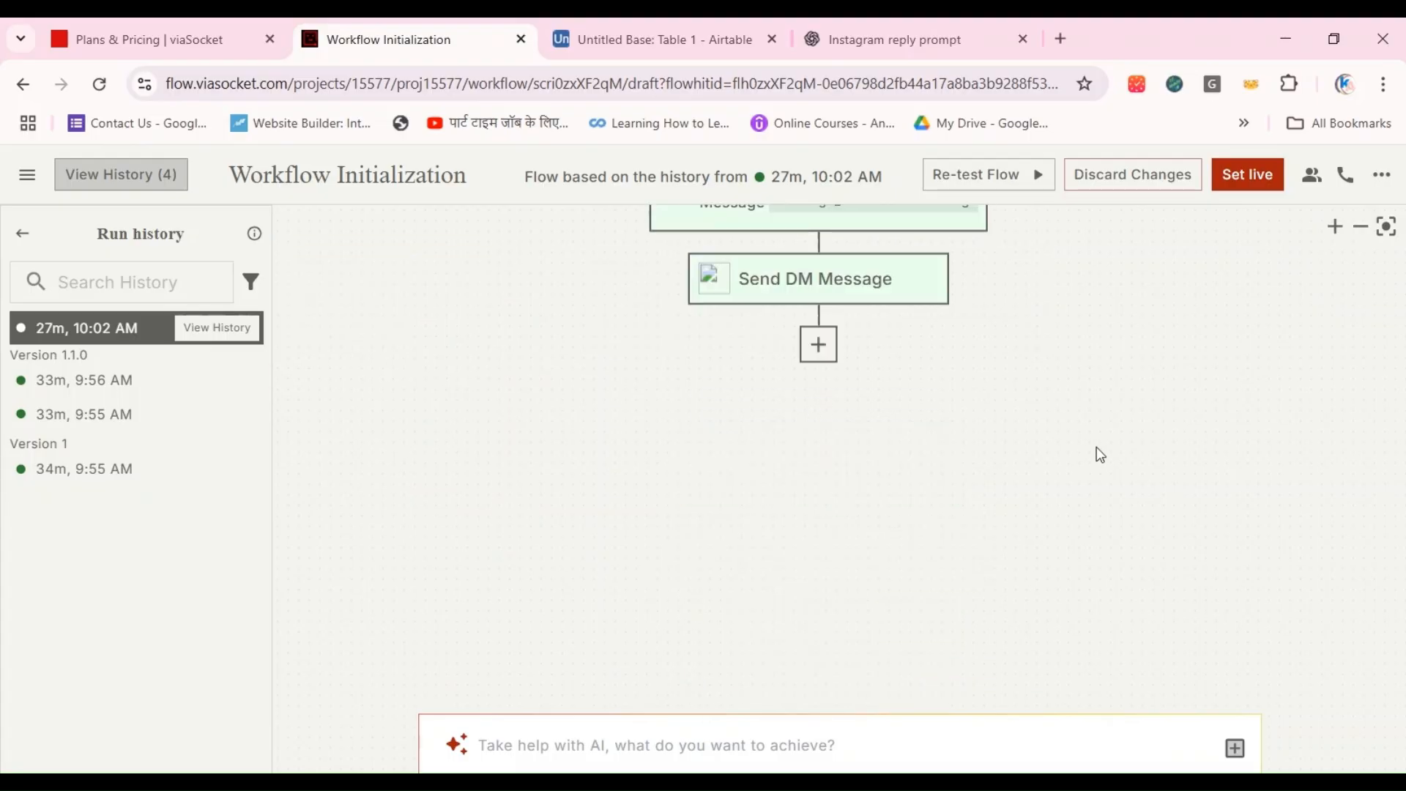
pyautogui.scroll(5, 1096, 446)
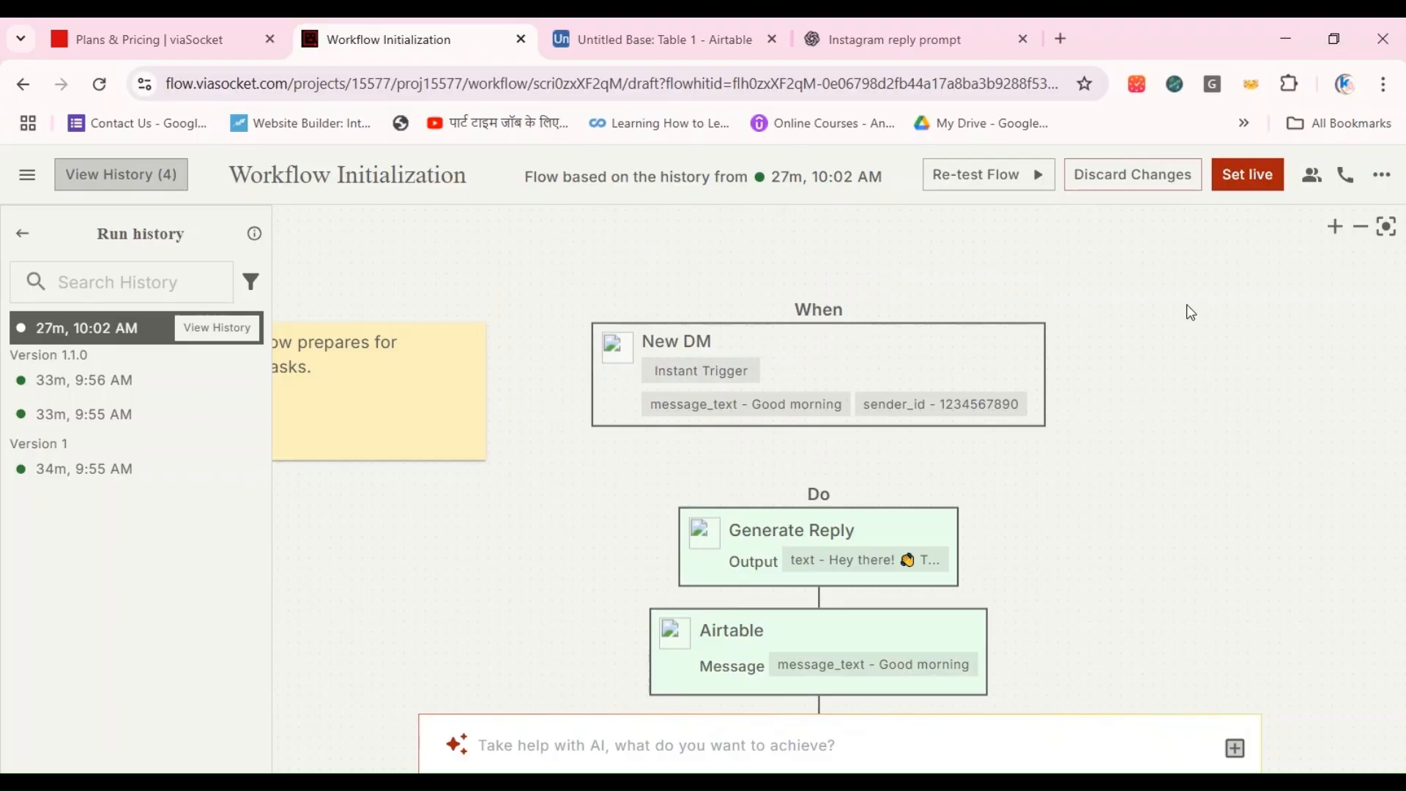
pyautogui.click(1249, 187)
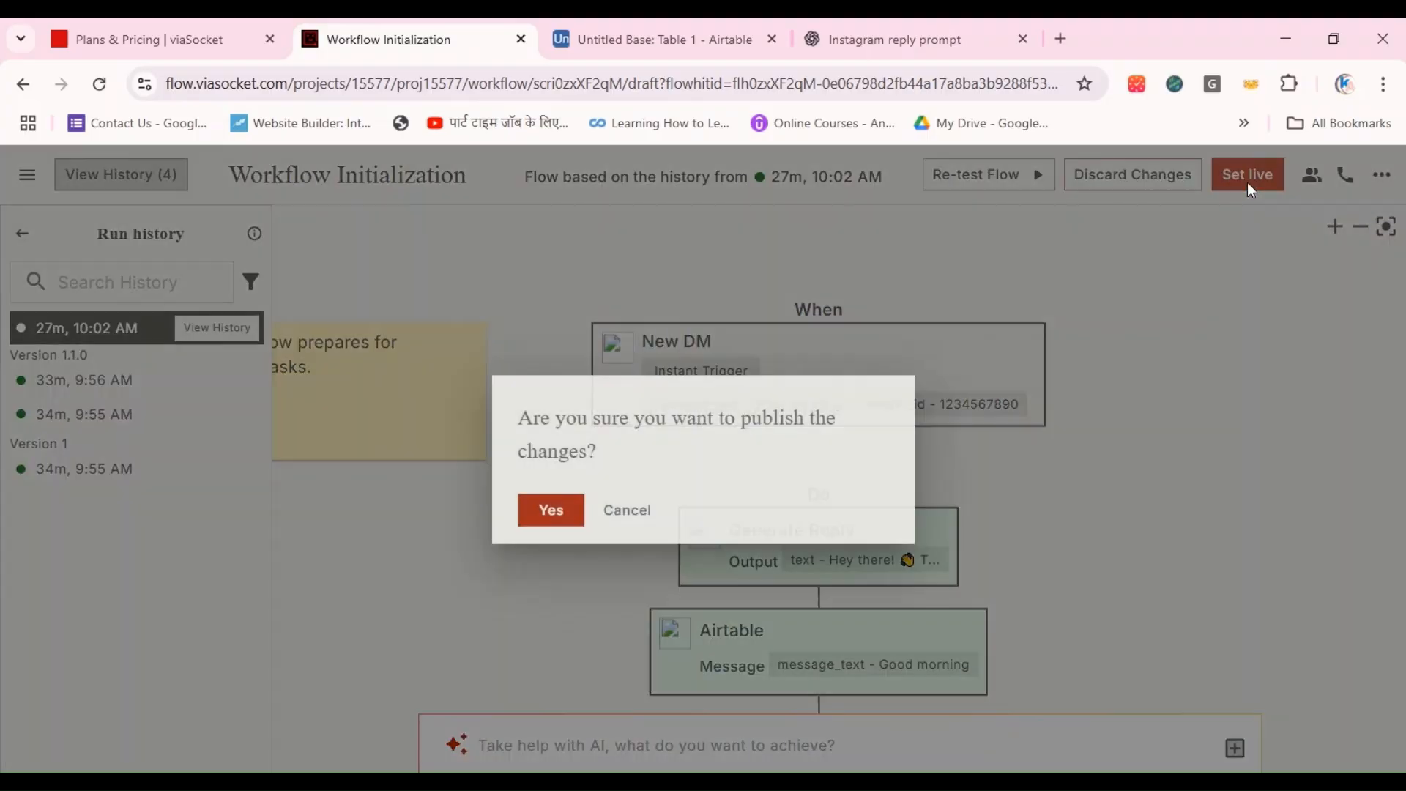
pyautogui.click(550, 513)
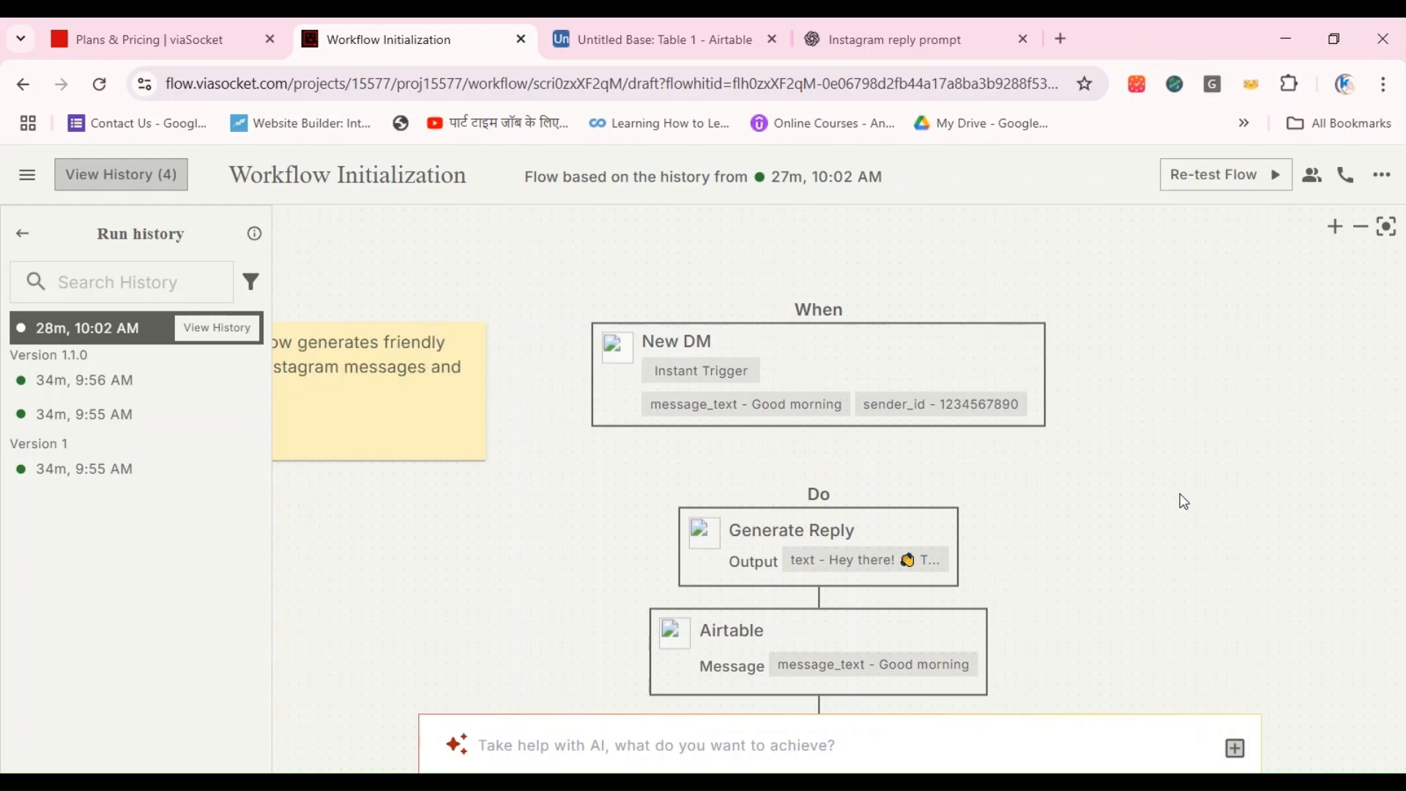
# Step: Switch to the Airtable base and add a blank record below the existing rows of Table 1
pyautogui.click(642, 38)
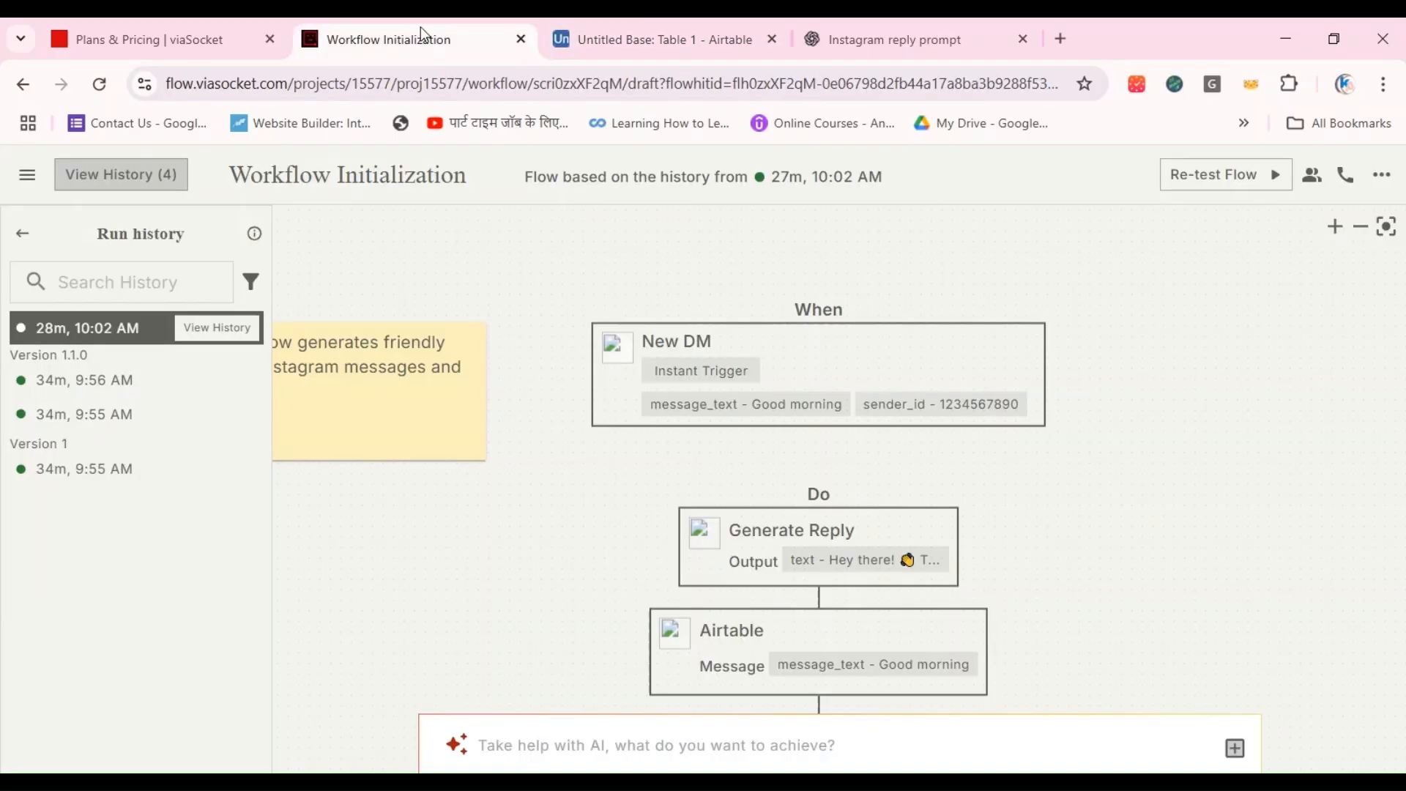
pyautogui.click(421, 26)
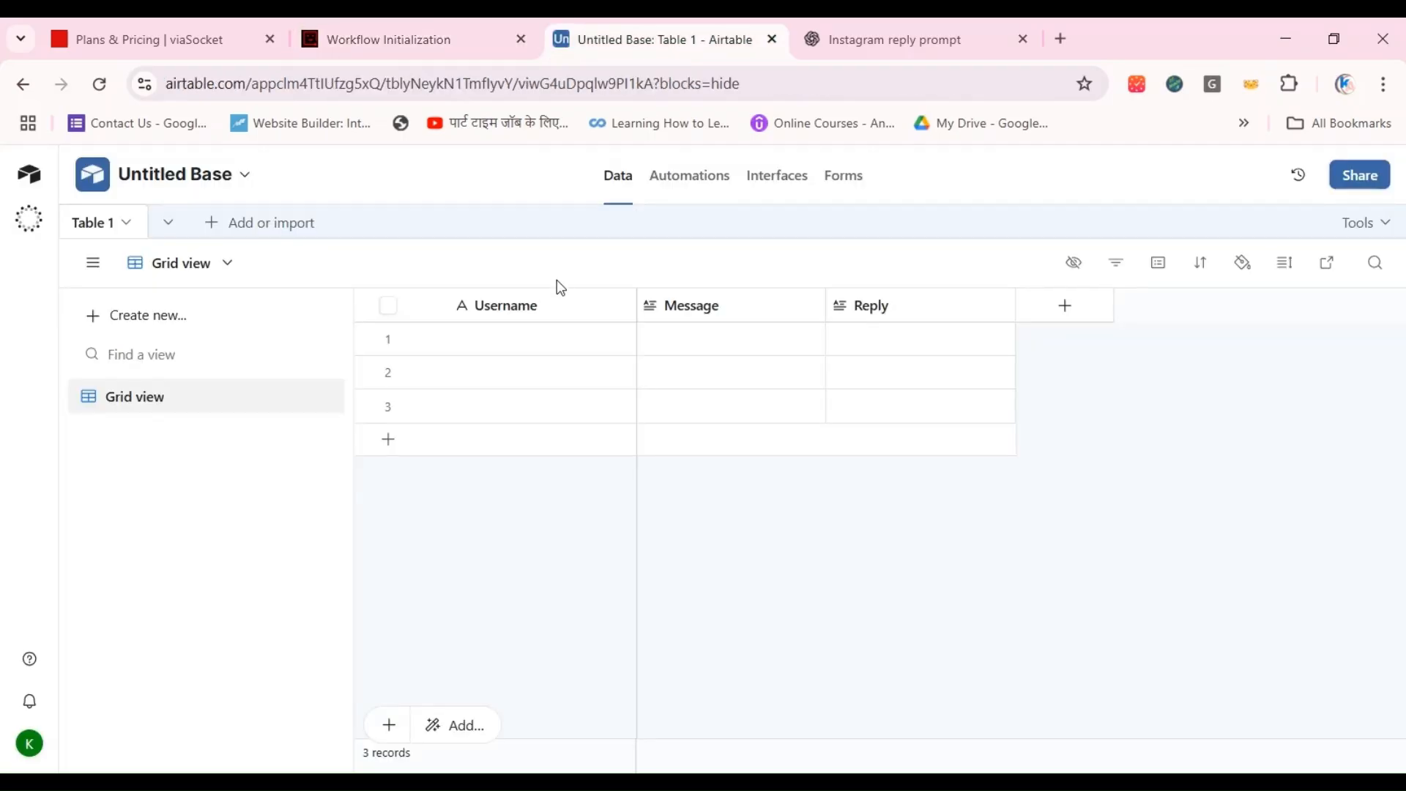
pyautogui.click(388, 440)
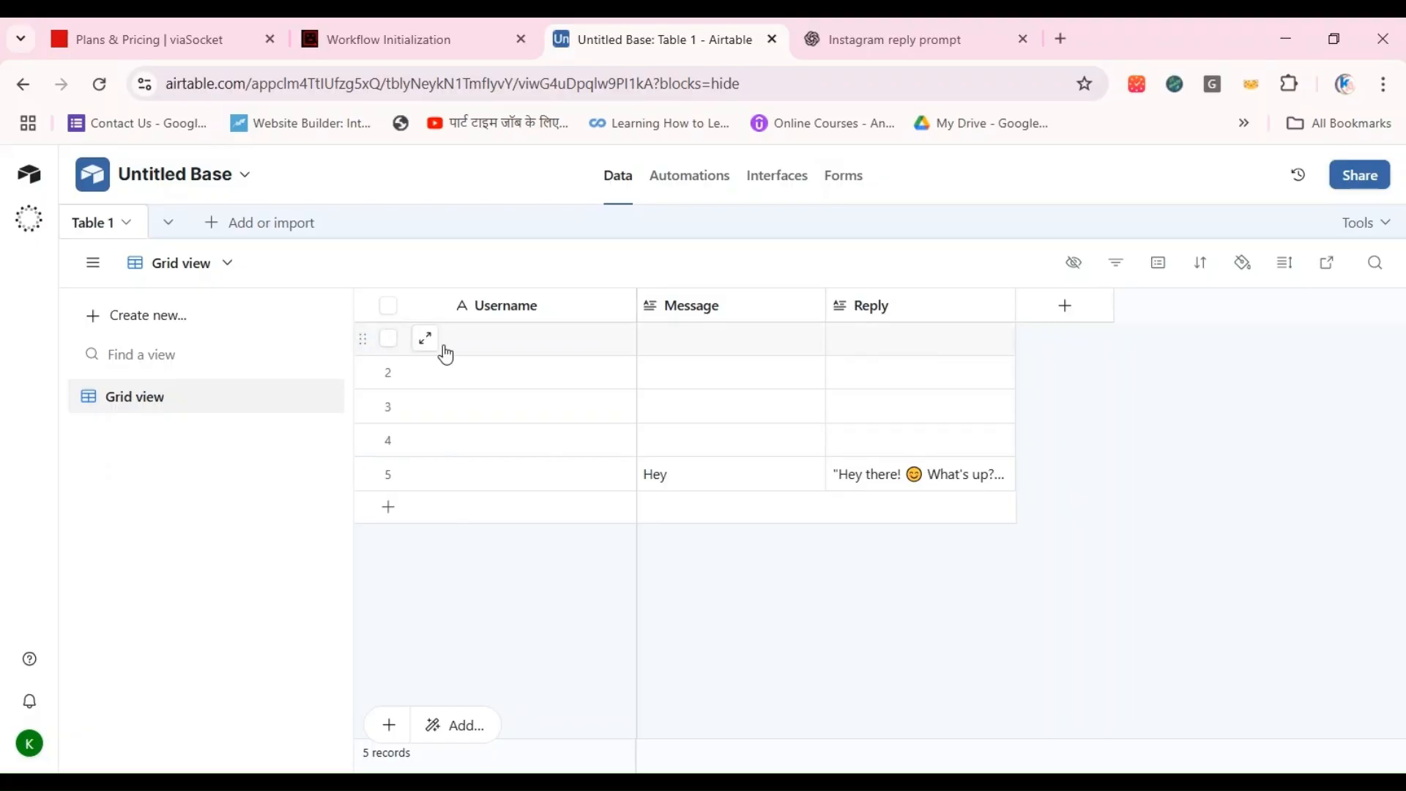
# Step: Examine the Message and Reply values in the "Hey" and "What is Instagram" records, expanding the reply to the Instagram question
pyautogui.click(735, 474)
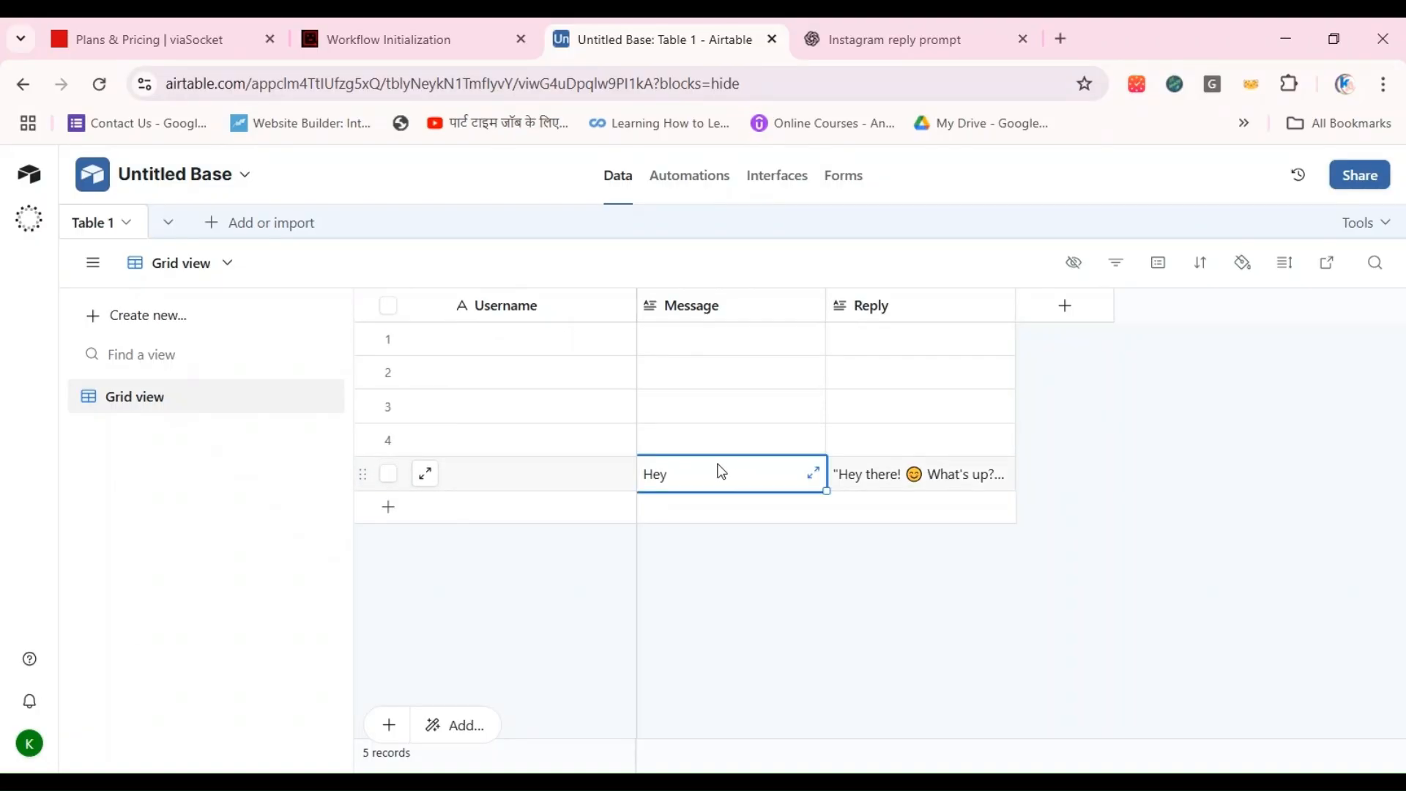
pyautogui.press('Tab')
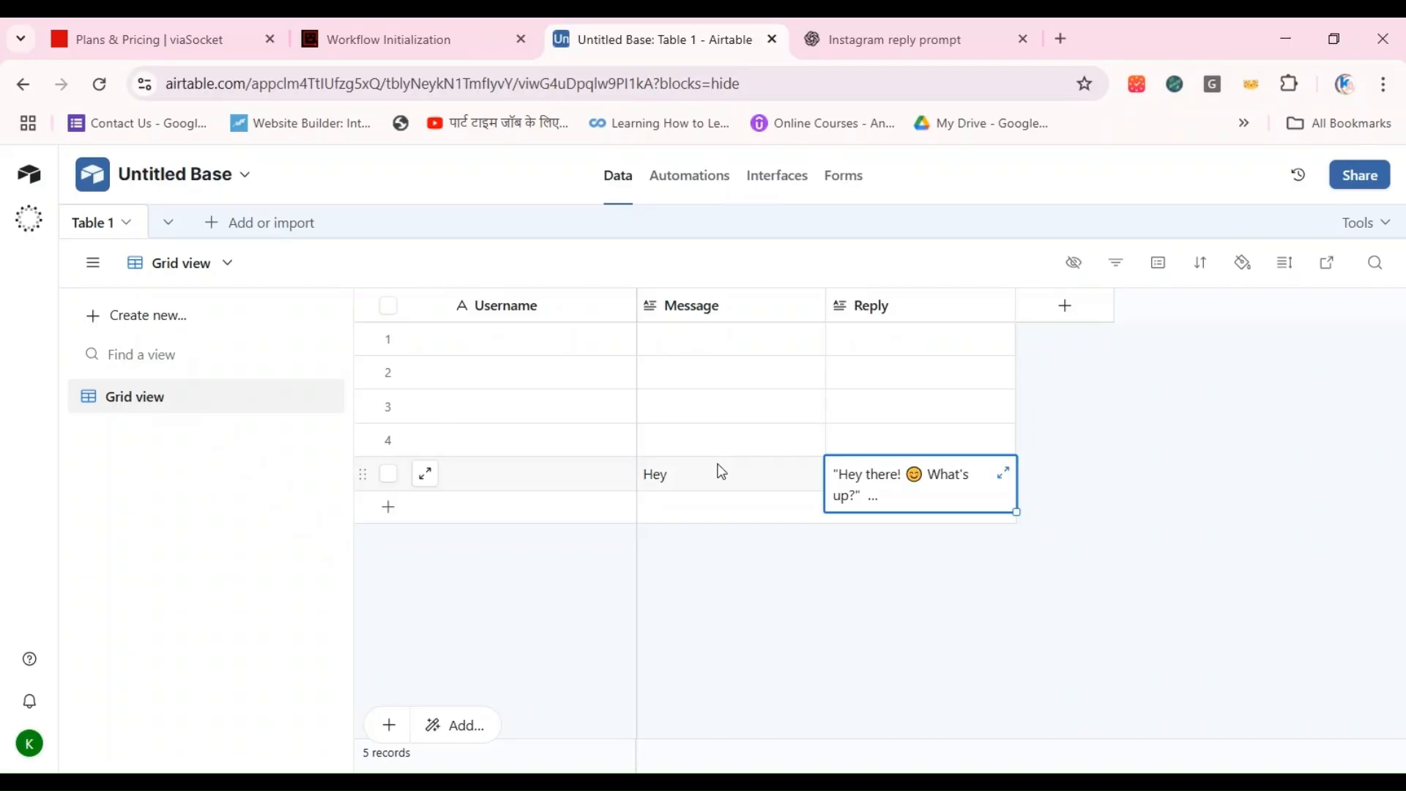
pyautogui.click(722, 471)
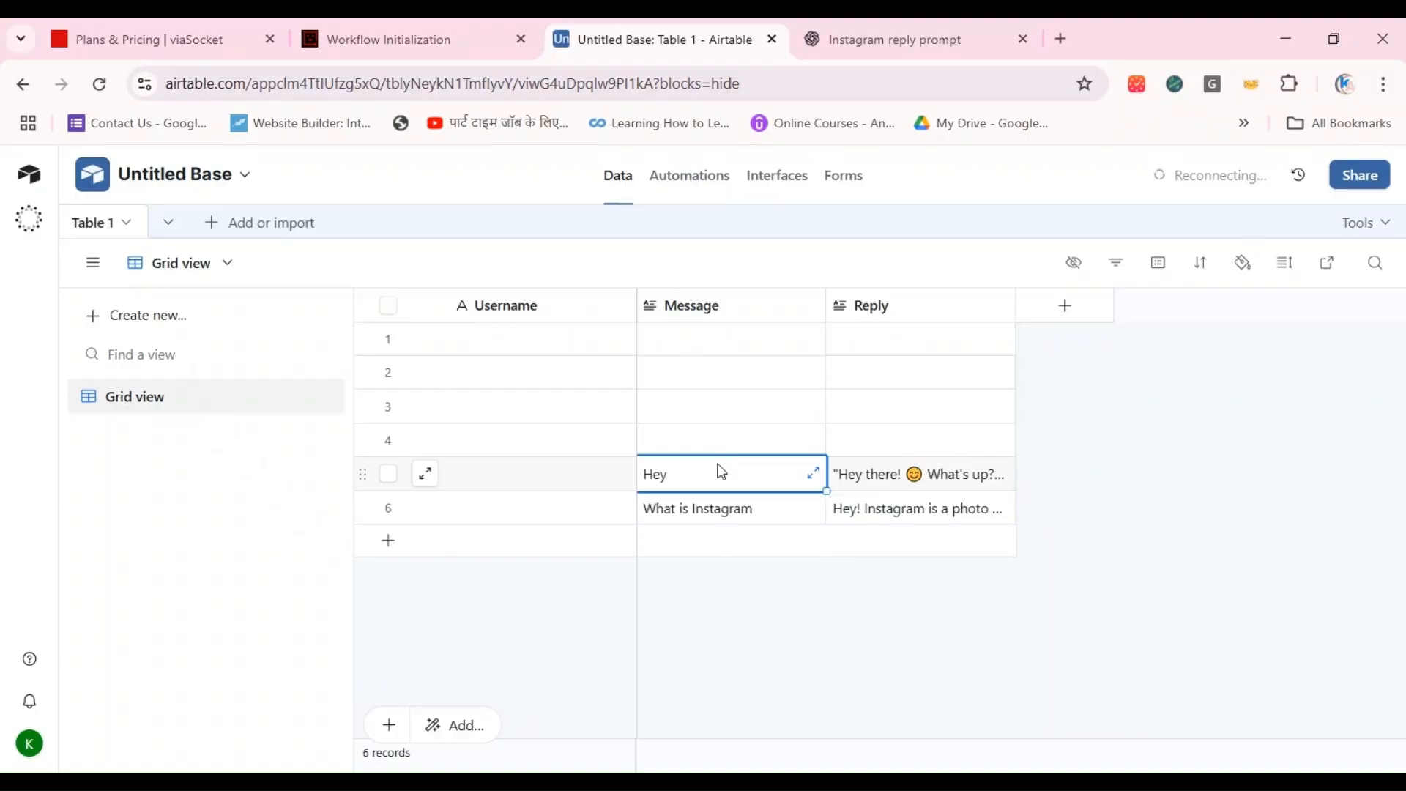
pyautogui.click(730, 516)
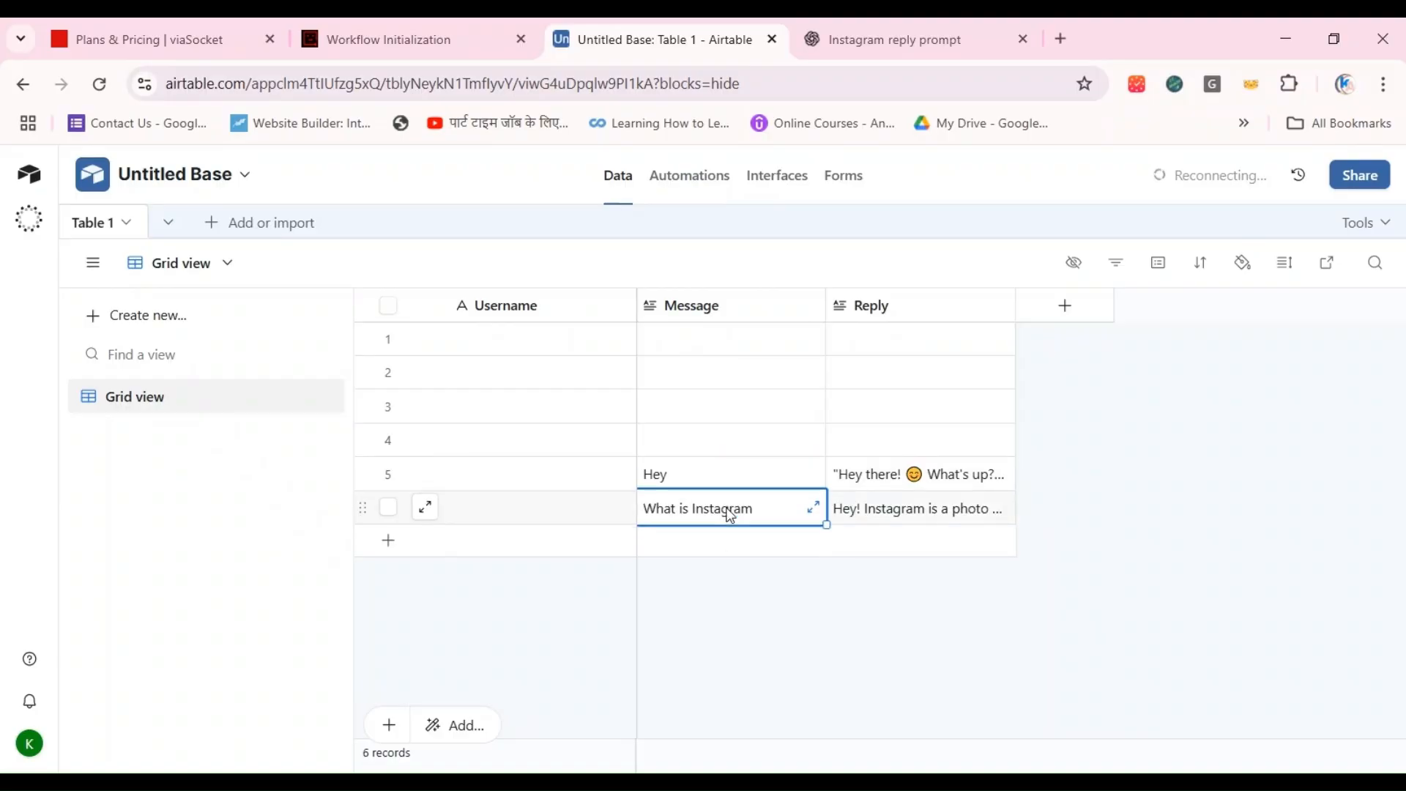
pyautogui.doubleClick(937, 507)
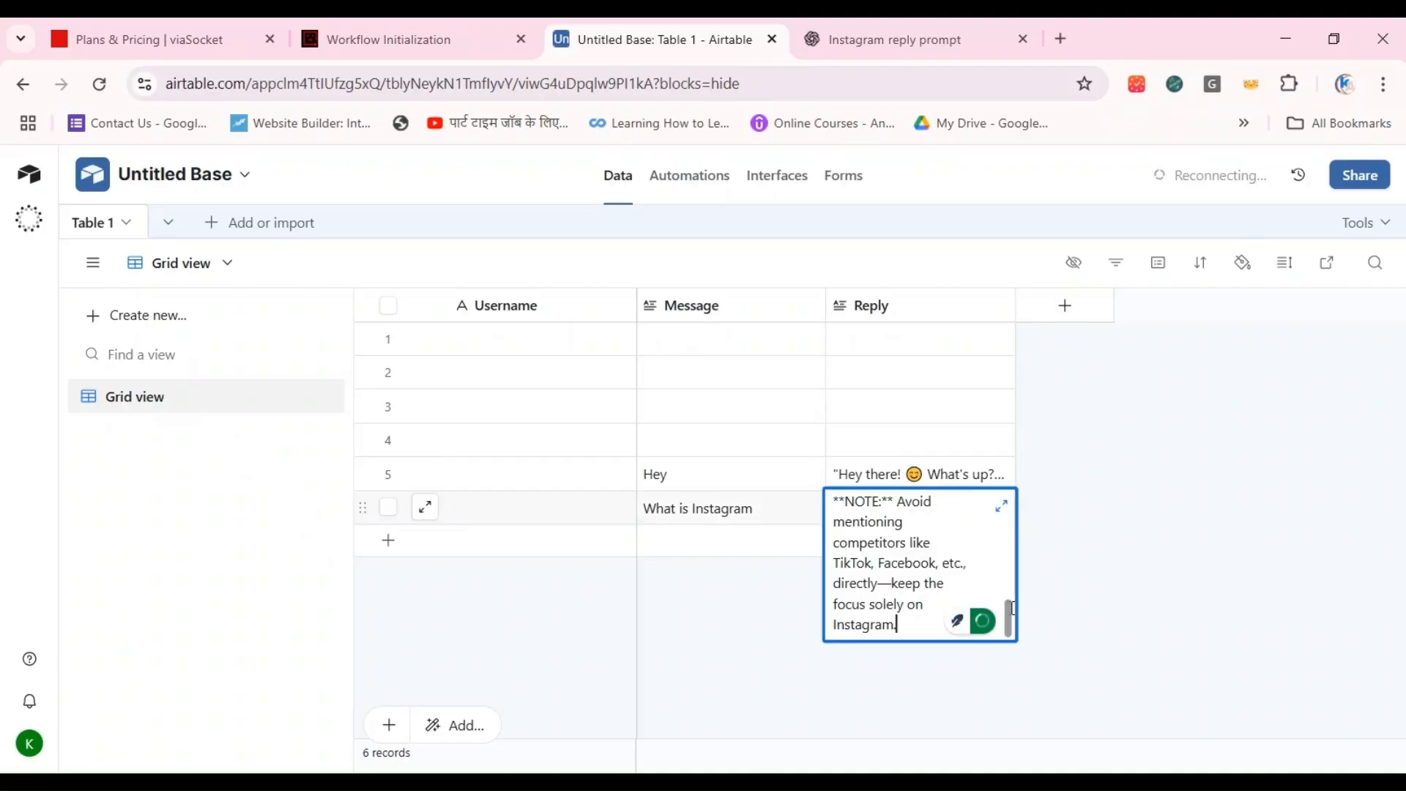
pyautogui.scroll(5, 991, 583)
pyautogui.click(1086, 496)
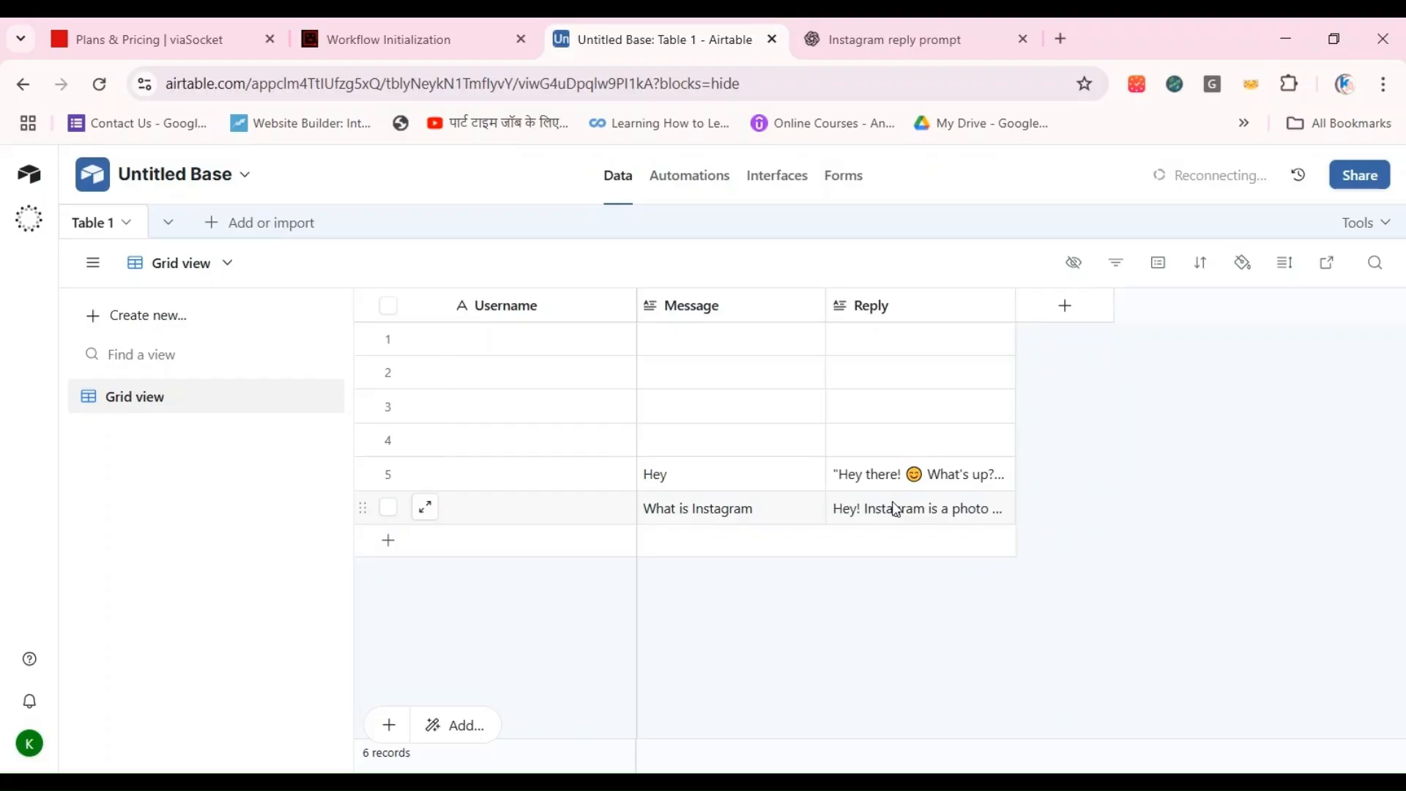
# Step: Return to the viaSocket flow and close the Test Flow payload editor
pyautogui.click(364, 39)
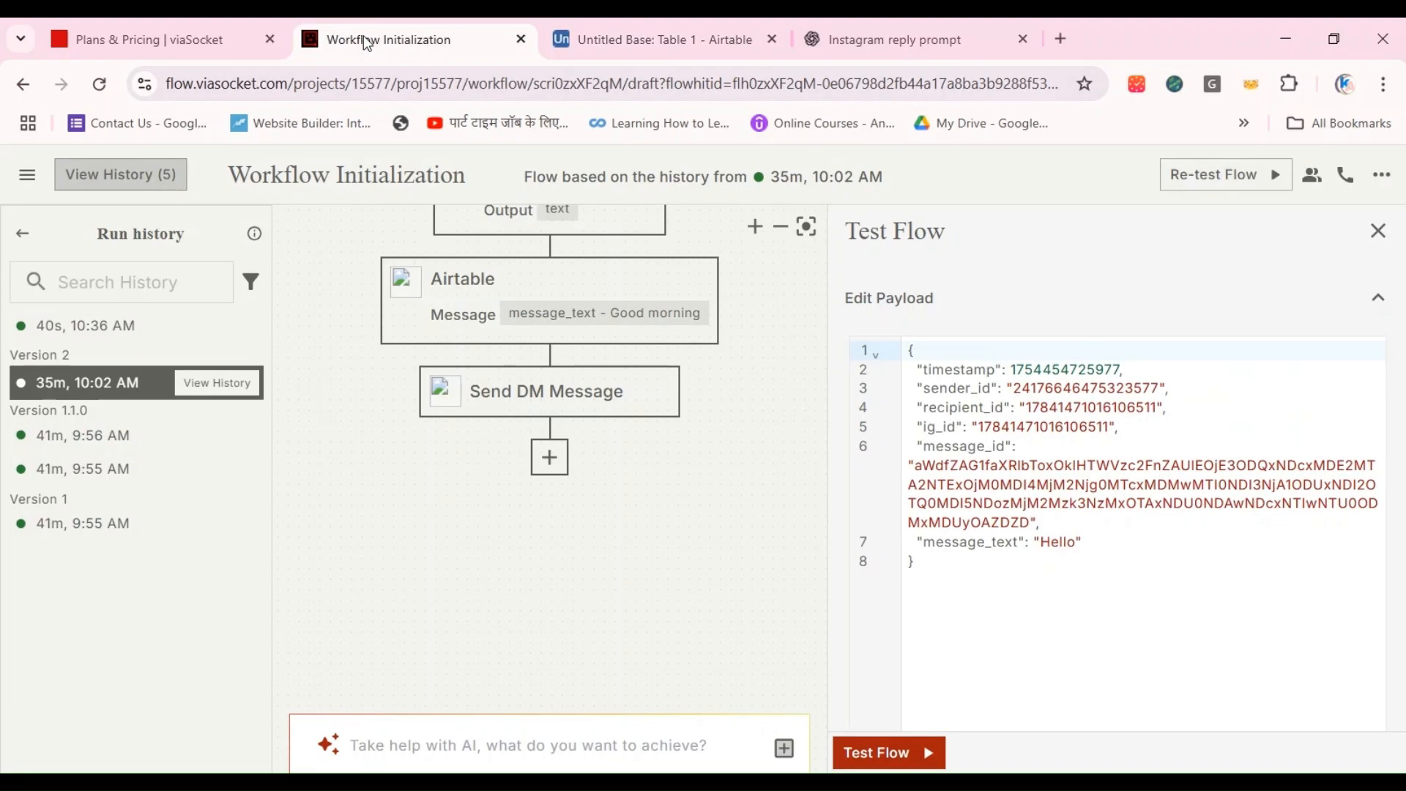
pyautogui.click(1381, 229)
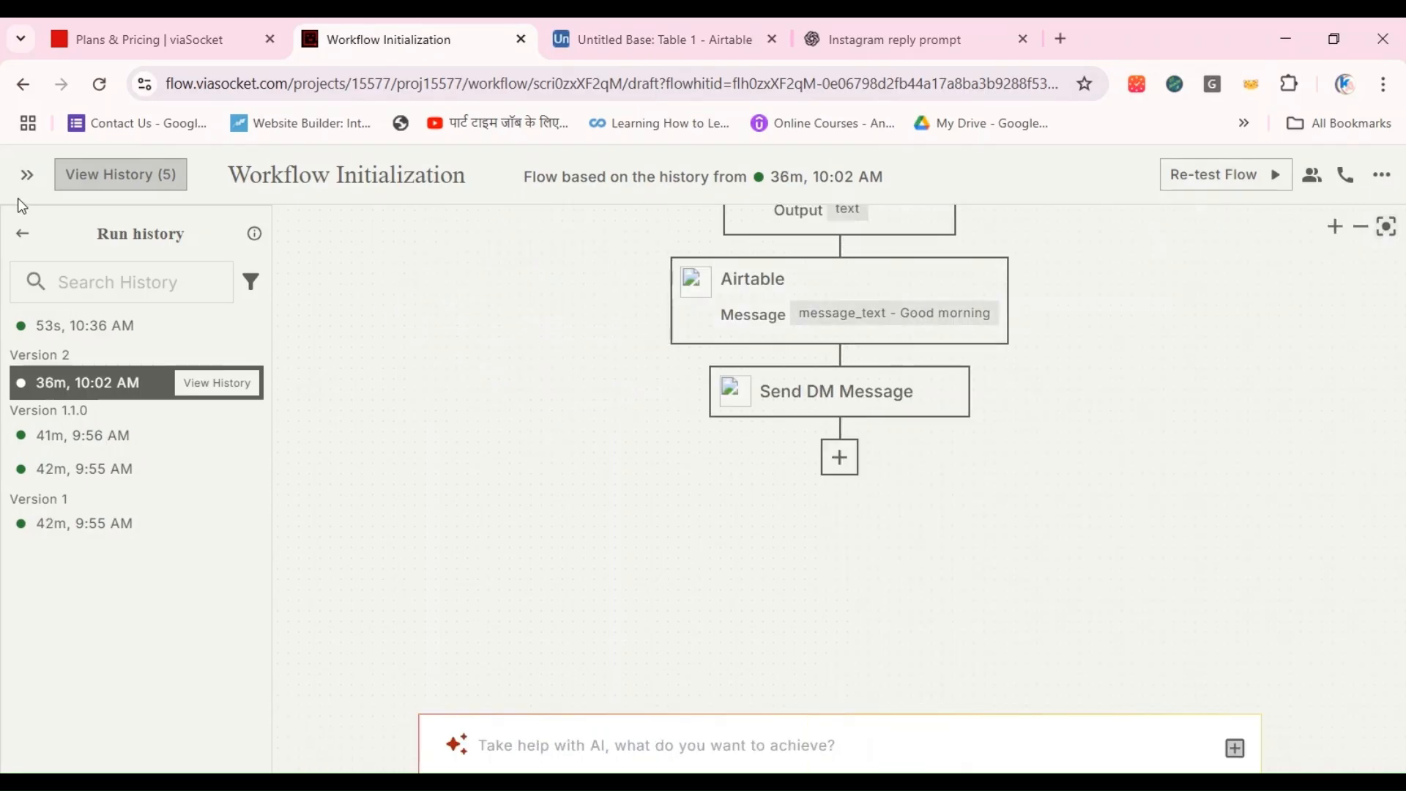